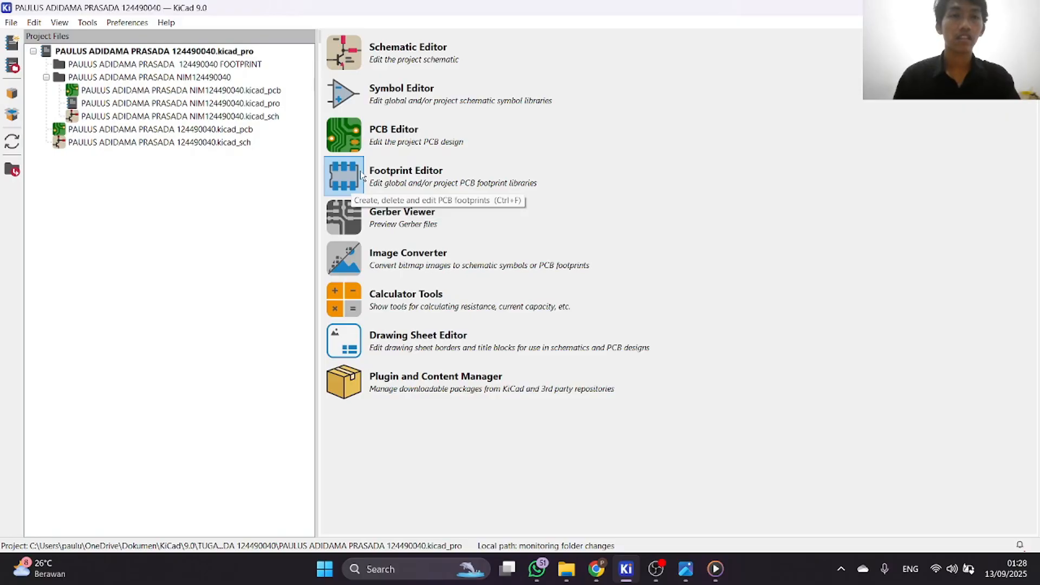
Open the Footprint Editor and start a new blank footprint.
click(360, 174)
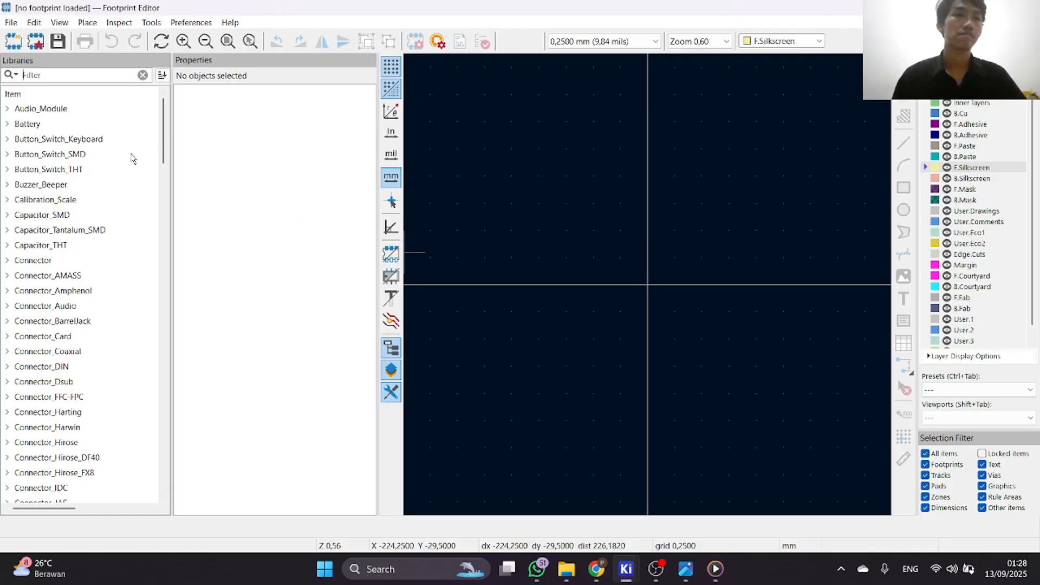
double_click(14, 43)
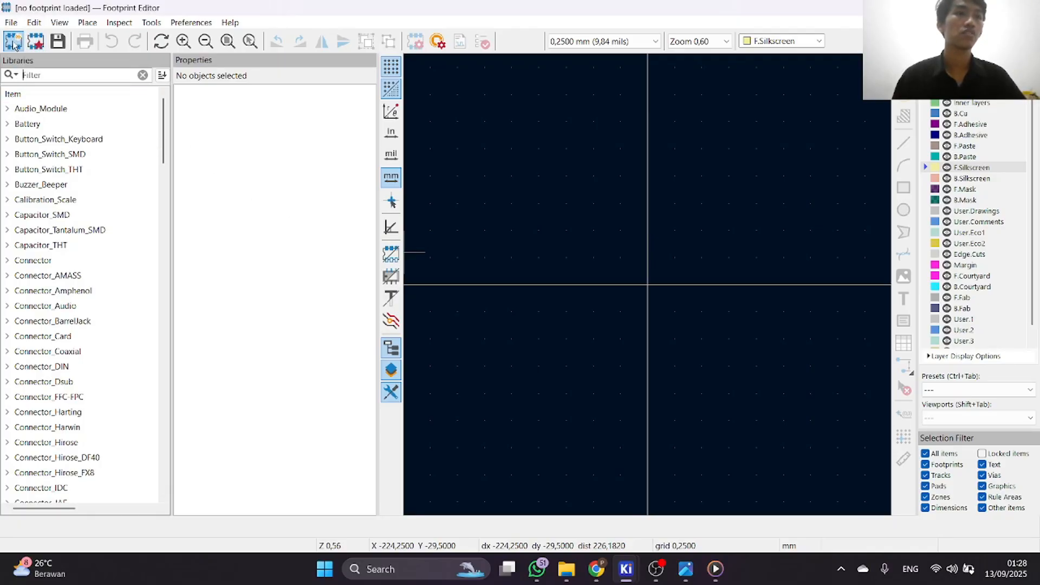
click(475, 298)
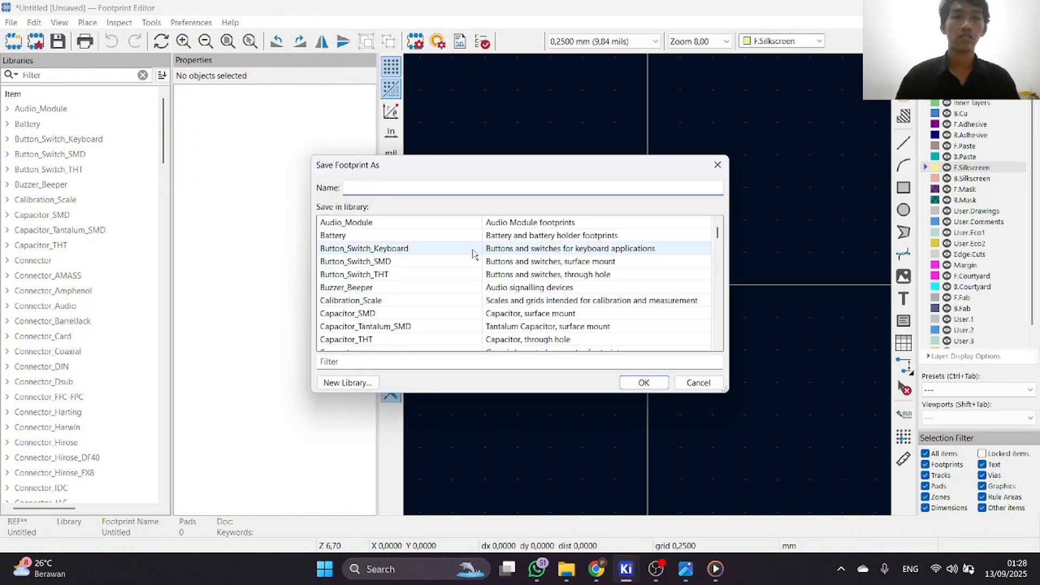
Create a new footprint library in the resistor.pretty folder, named with the author's first name followed by RESISTOR.
click(348, 383)
click(512, 320)
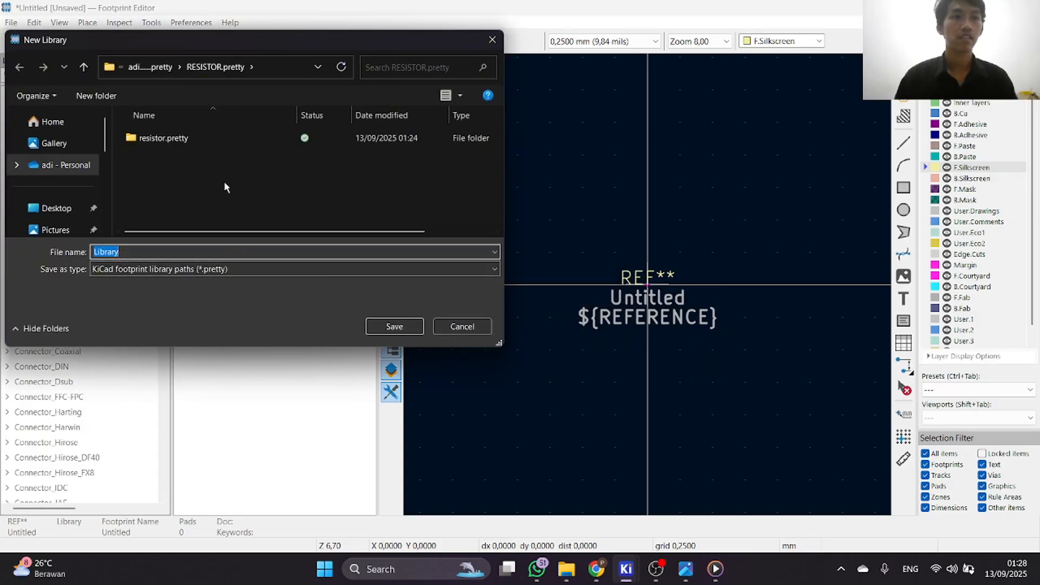
double_click(217, 138)
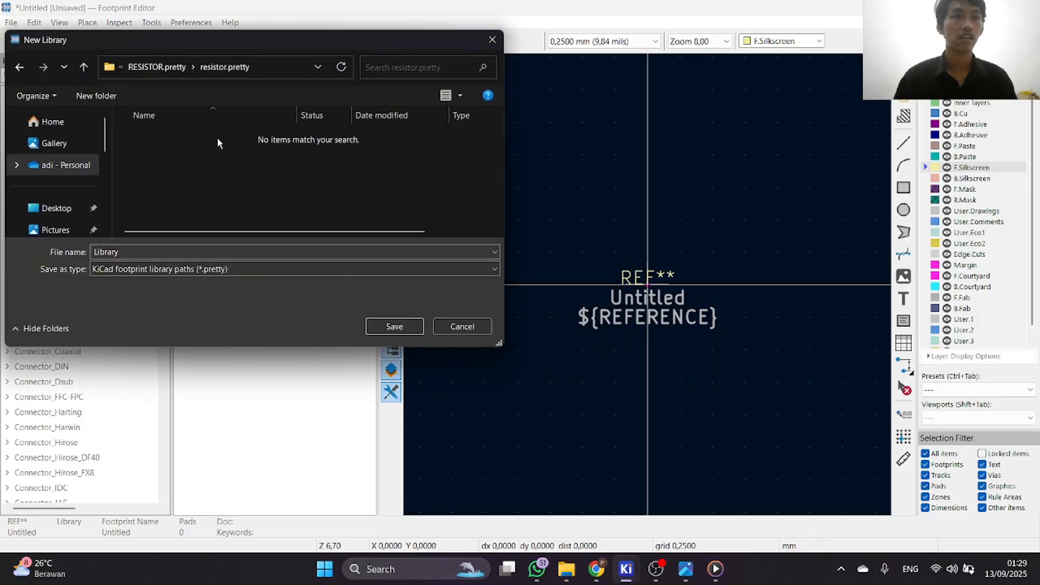
click(290, 249)
key(BackSpace)
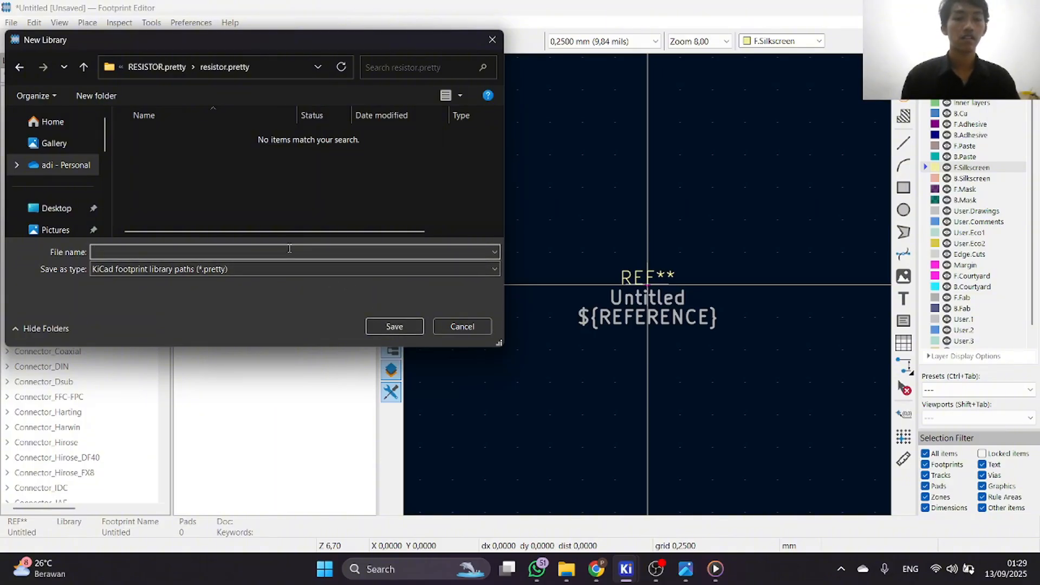
text(PAUL RES)
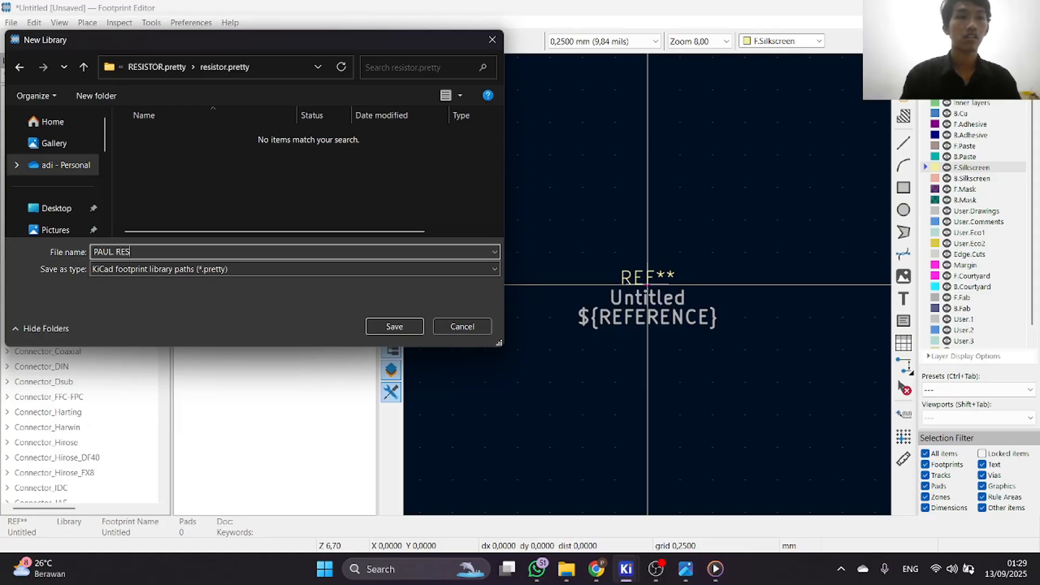
text(ISTOR)
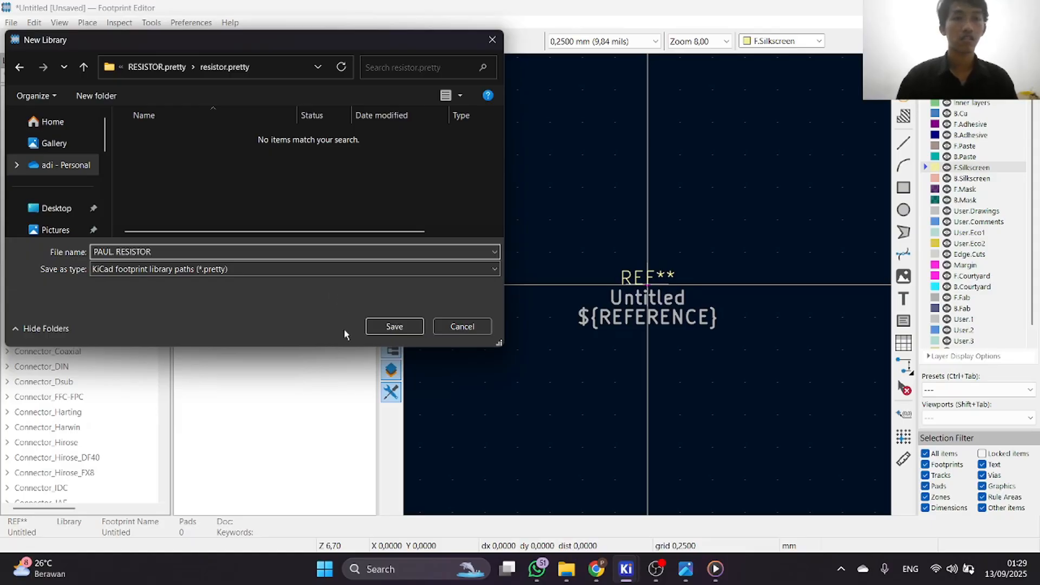
click(394, 326)
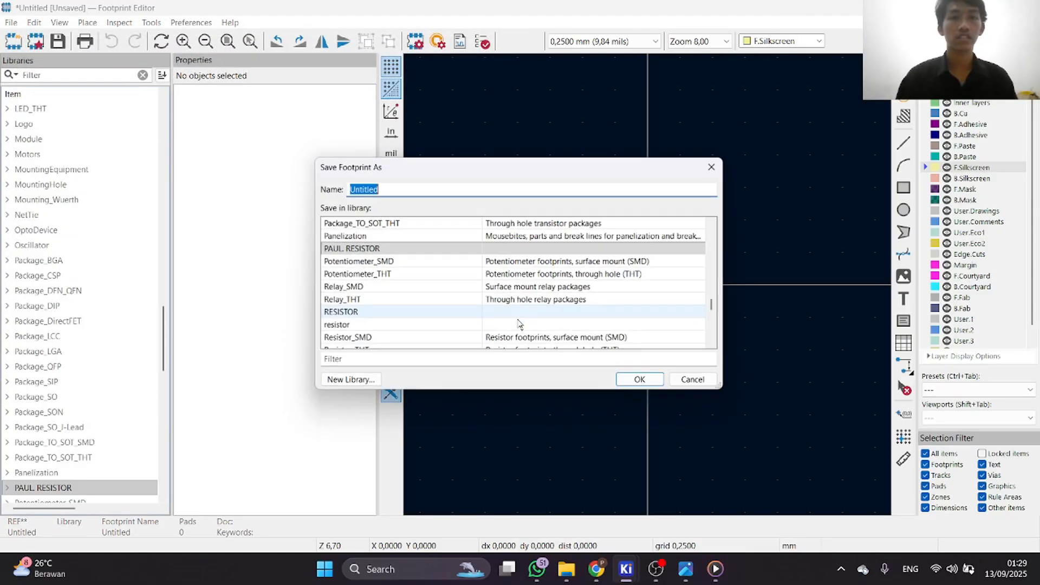
Save the footprint in the new library under the name RESISTOR SMD 1206 EX.
key(BackSpace)
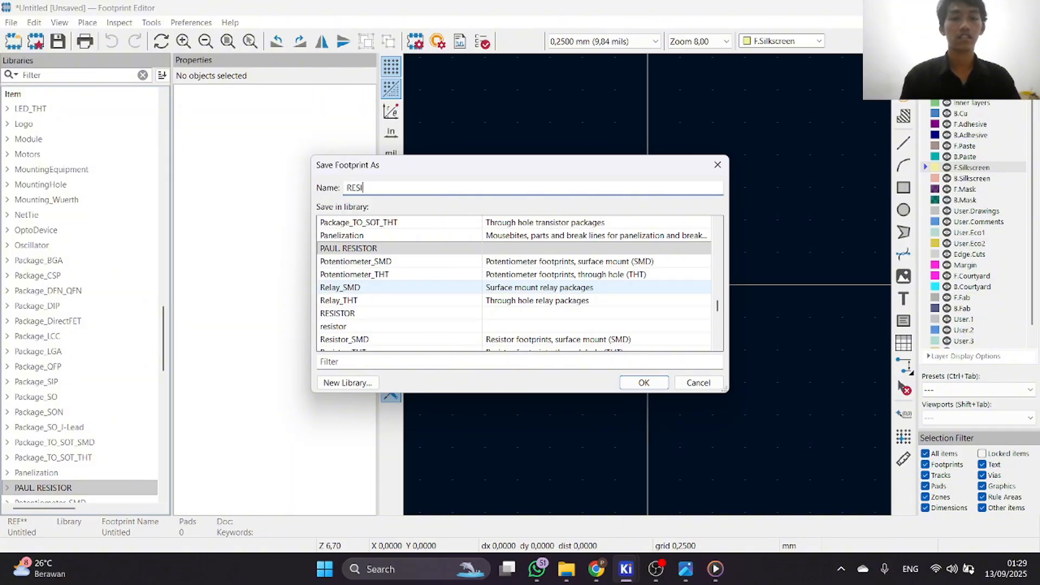
text(RESISTOR SMD)
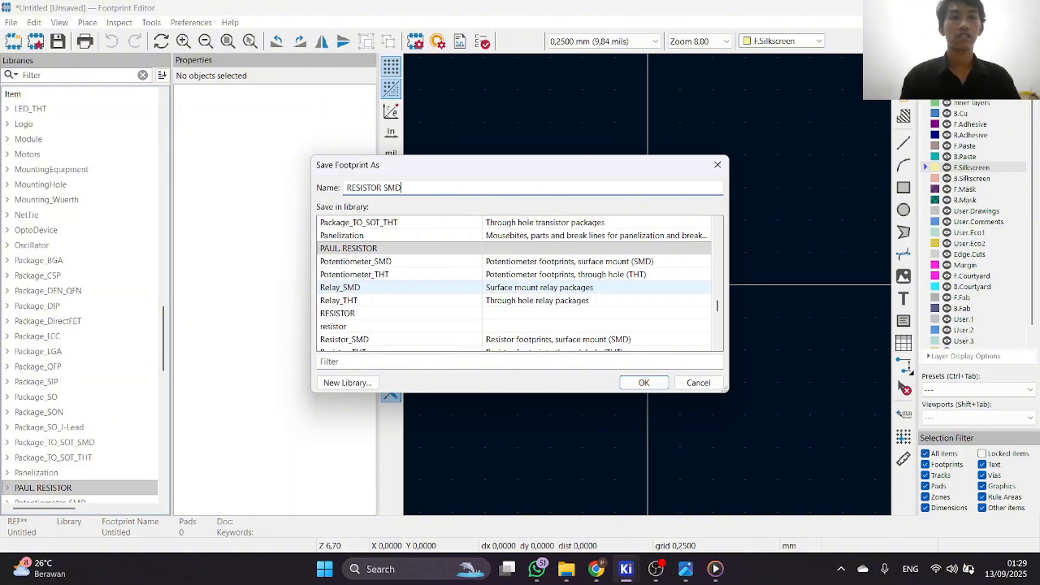
text( 1206)
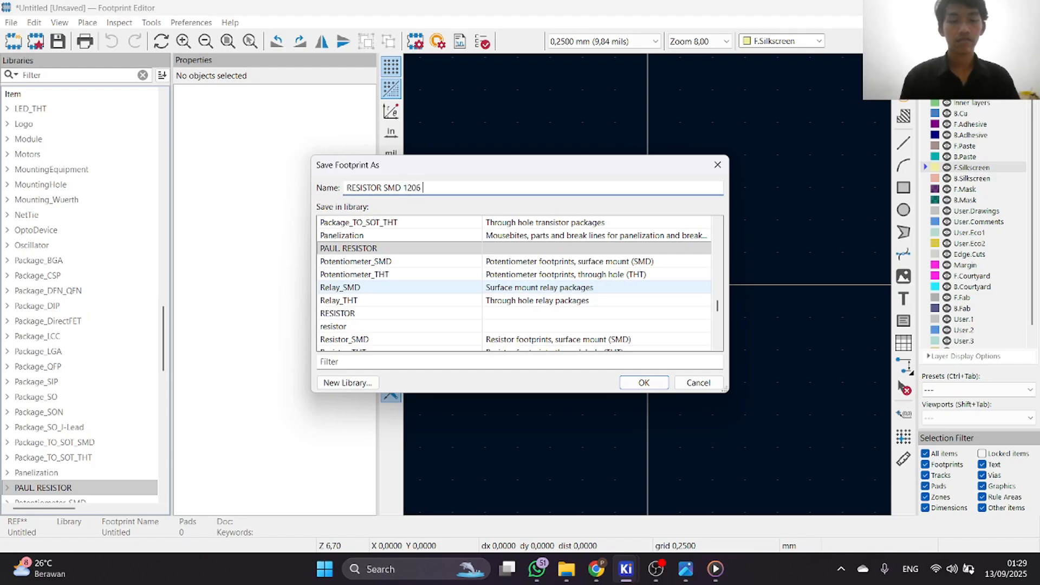
text(X)
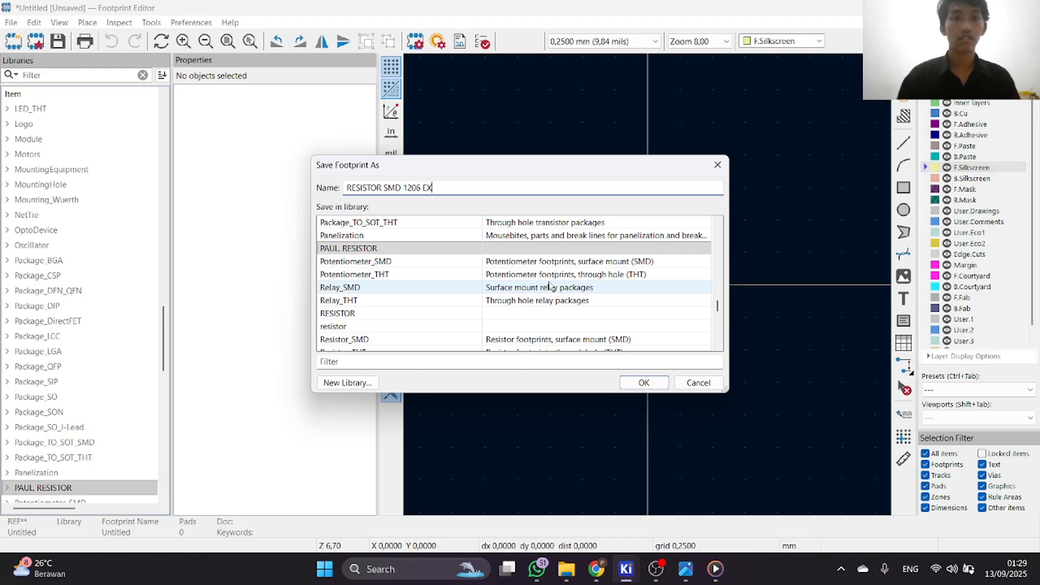
click(629, 383)
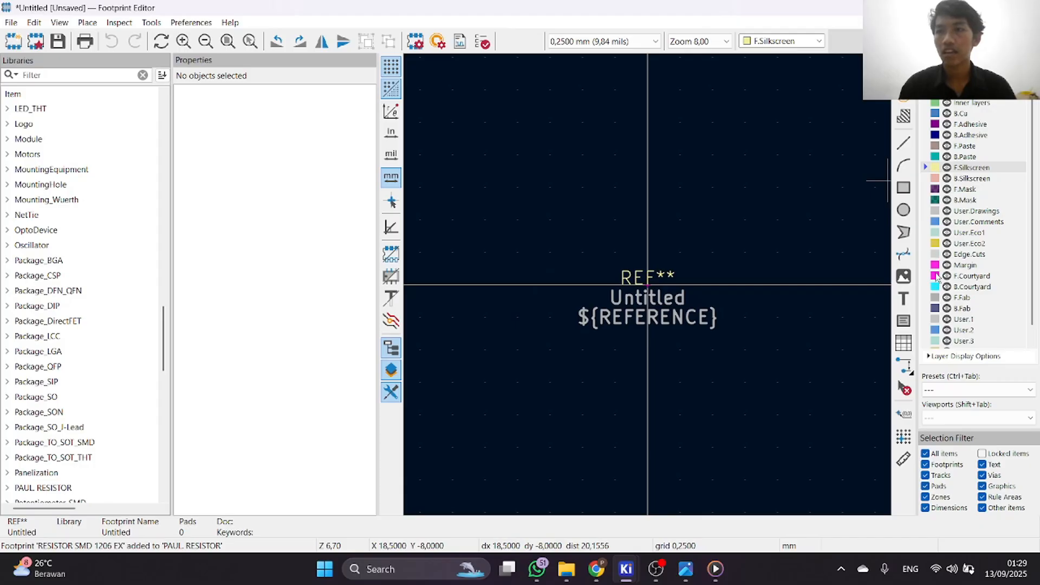
Draw a rectangle about 6 mm by 3.25 mm on the F.Fab layer, below and left of the reference text.
scroll(933, 281, down, 1)
scroll(942, 299, up, 1)
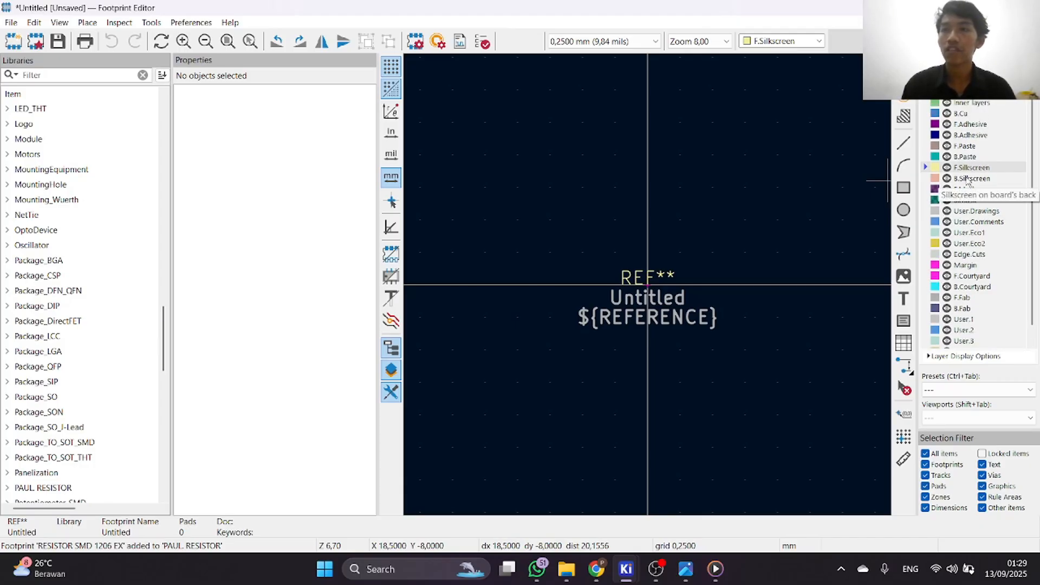
scroll(958, 253, down, 1)
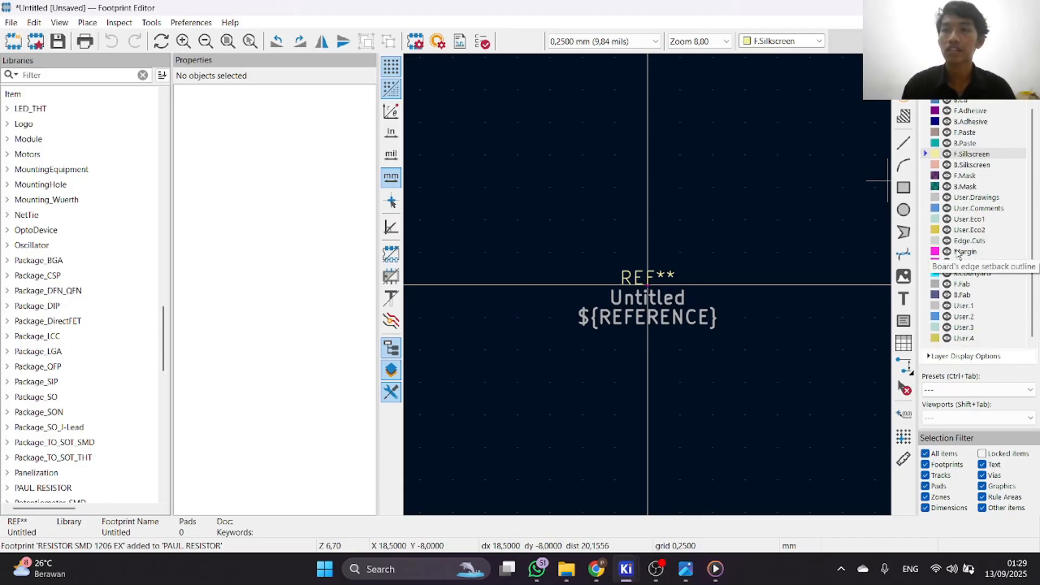
click(929, 286)
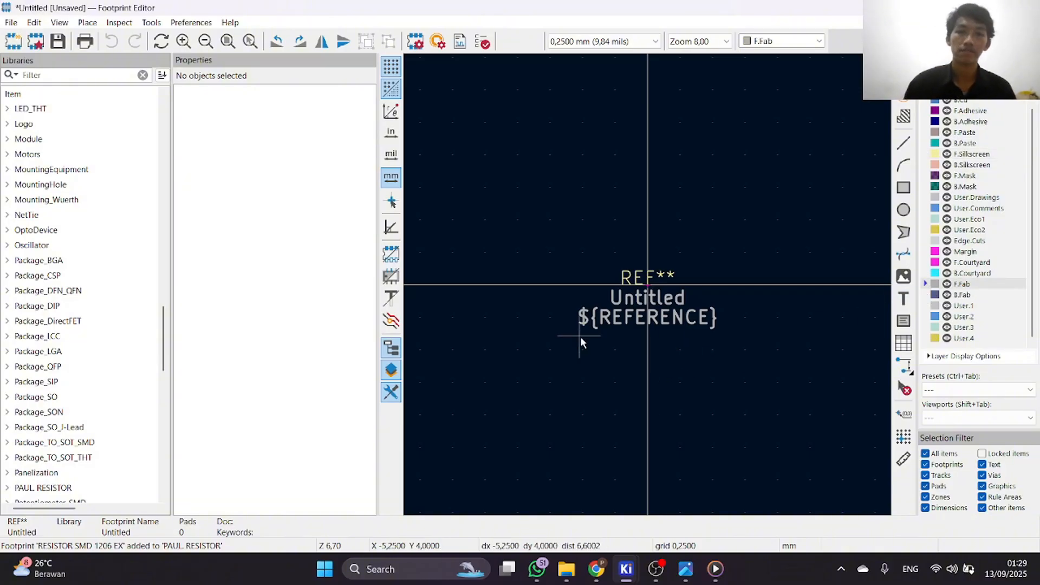
click(903, 188)
click(537, 326)
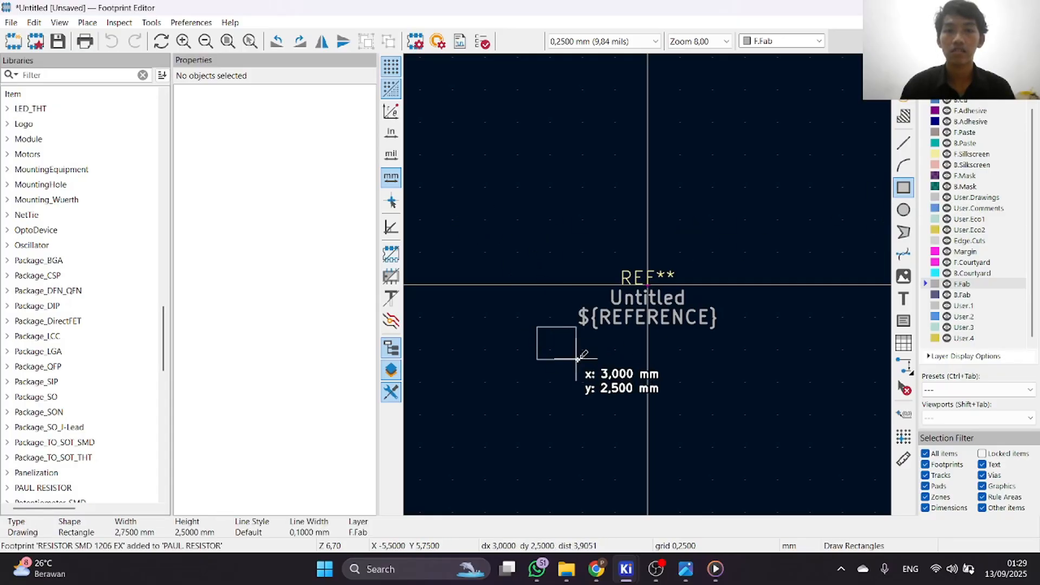
click(615, 369)
scroll(615, 368, up, 6)
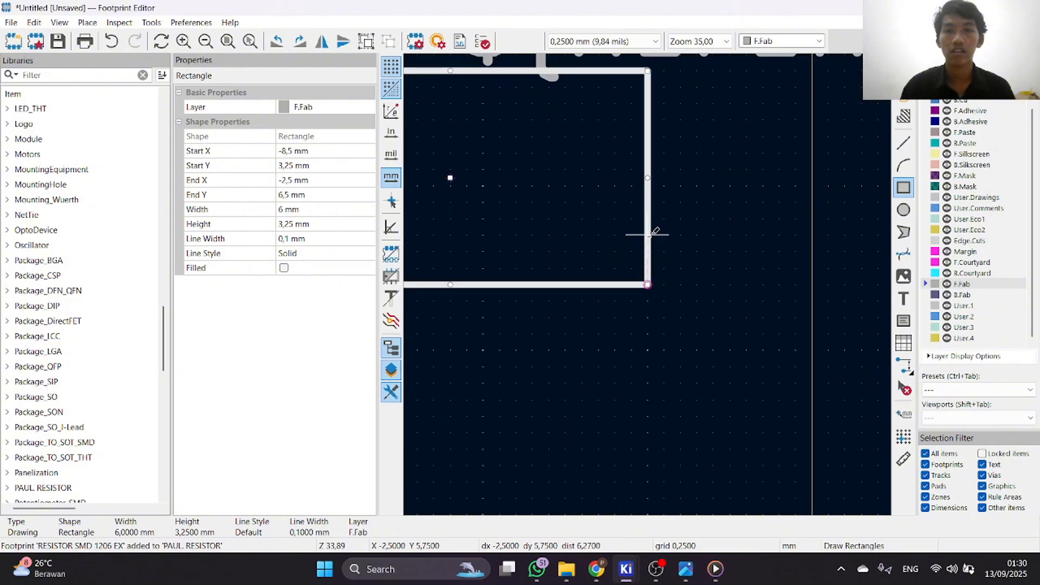
scroll(649, 234, down, 4)
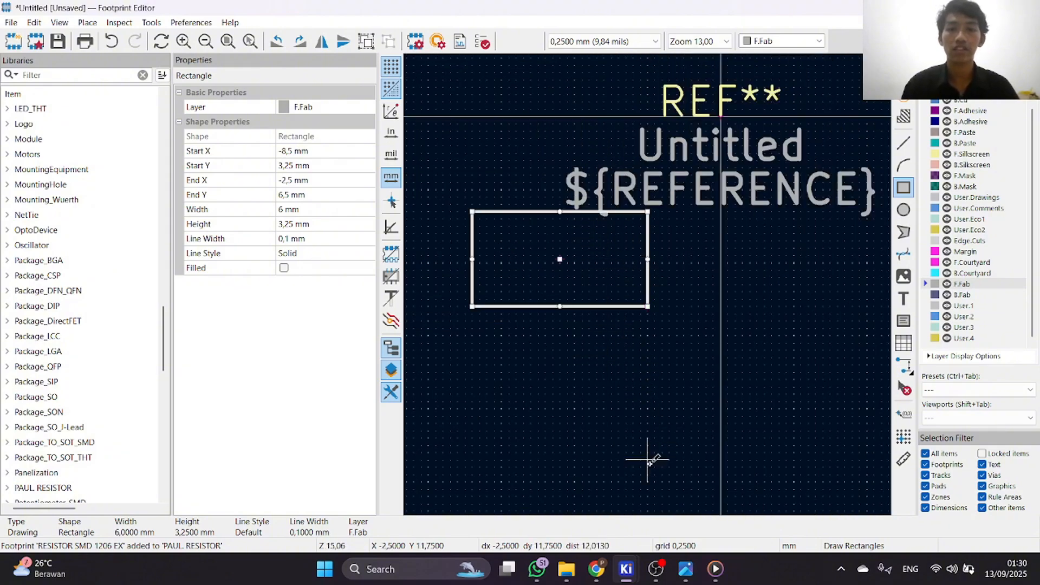
Switch to Chrome and look up the length and width of the RC1206 chip resistor in the datasheet's dimensions table.
click(596, 569)
scroll(518, 408, down, 4)
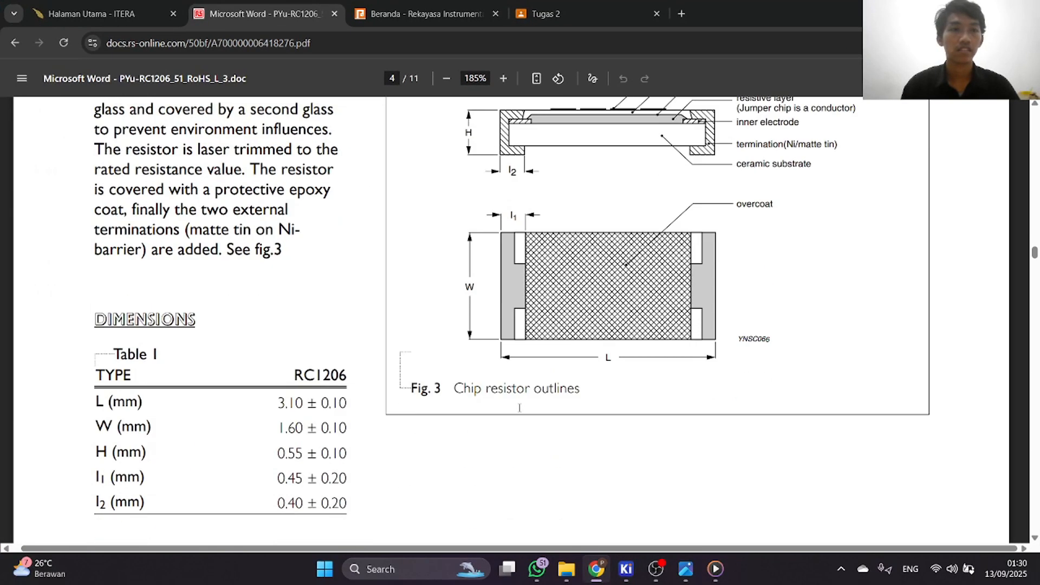
scroll(518, 408, down, 3)
scroll(406, 388, up, 3)
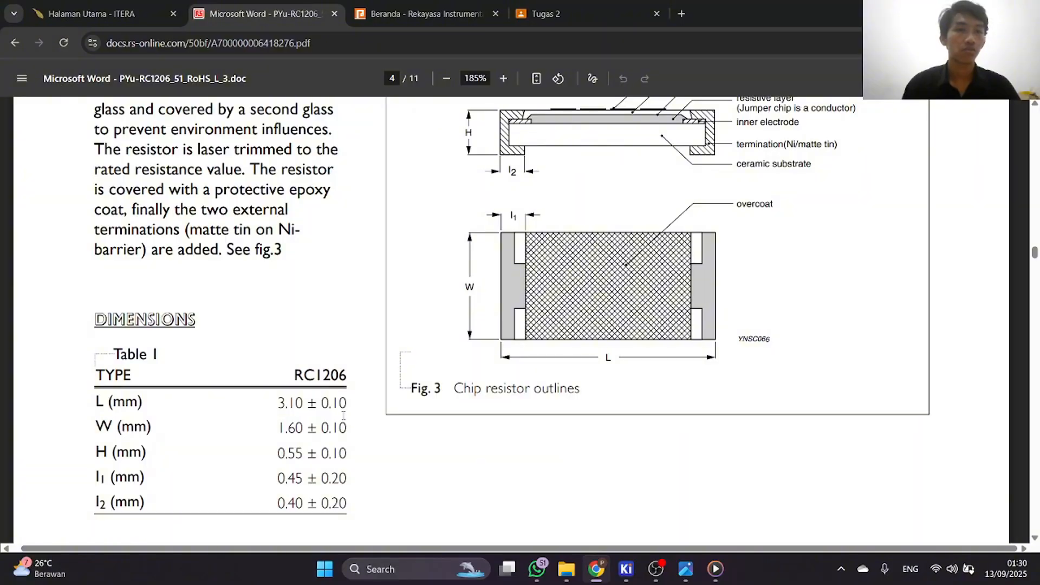
scroll(343, 387, down, 3)
scroll(339, 382, up, 3)
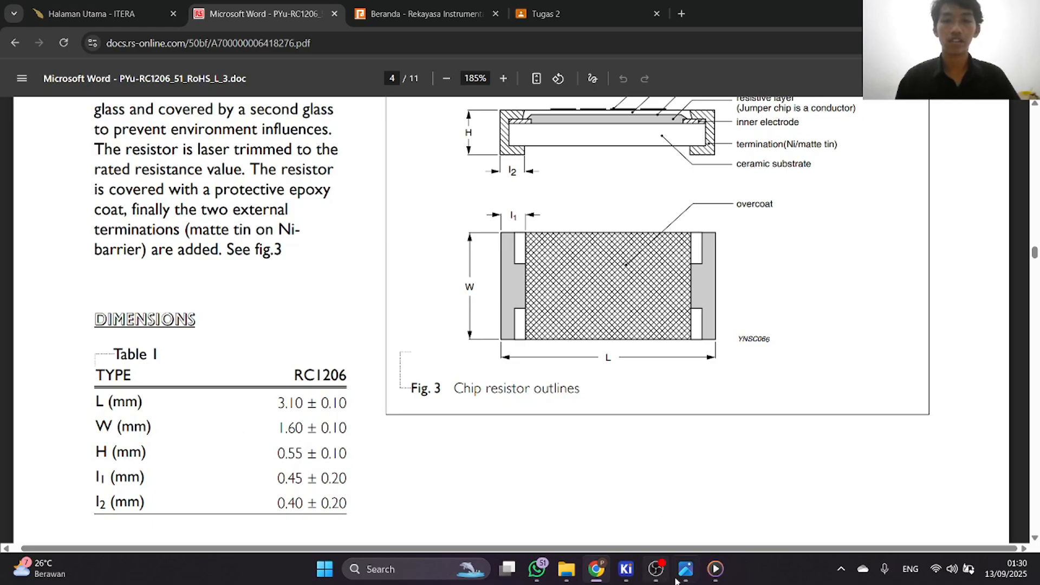
Return to the KiCad Footprint Editor and set the F.Fab rectangle's size to 1.6 mm in X and 3.10 mm in Y.
mouse_move(628, 576)
click(698, 501)
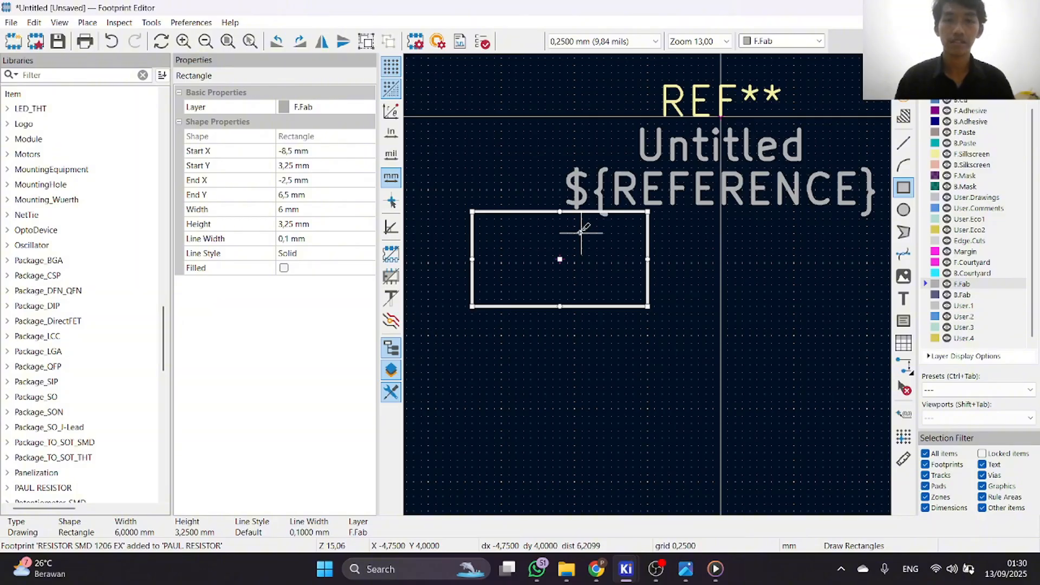
scroll(645, 283, up, 4)
scroll(645, 283, down, 2)
scroll(708, 293, up, 3)
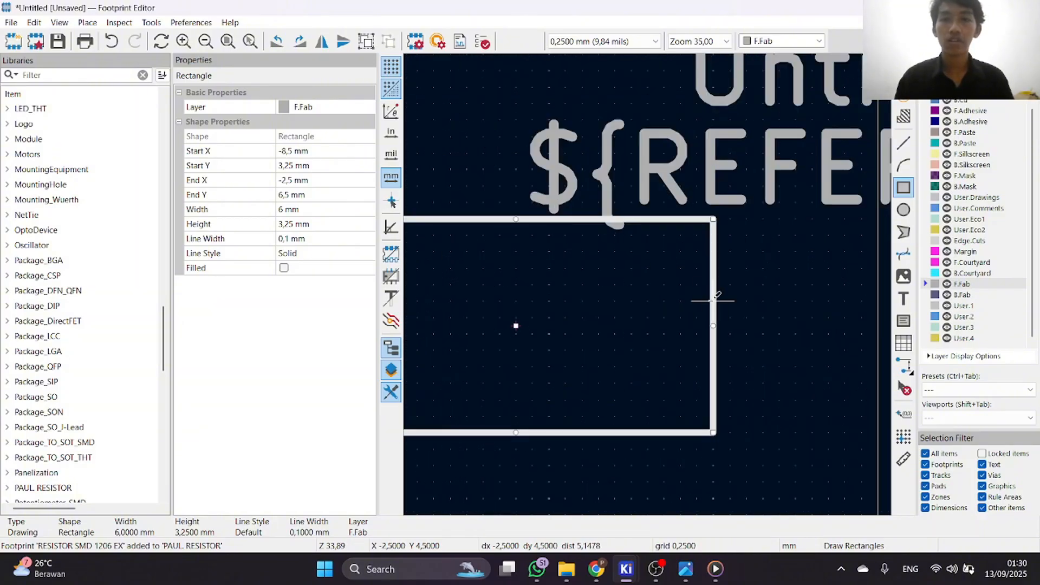
double_click(714, 296)
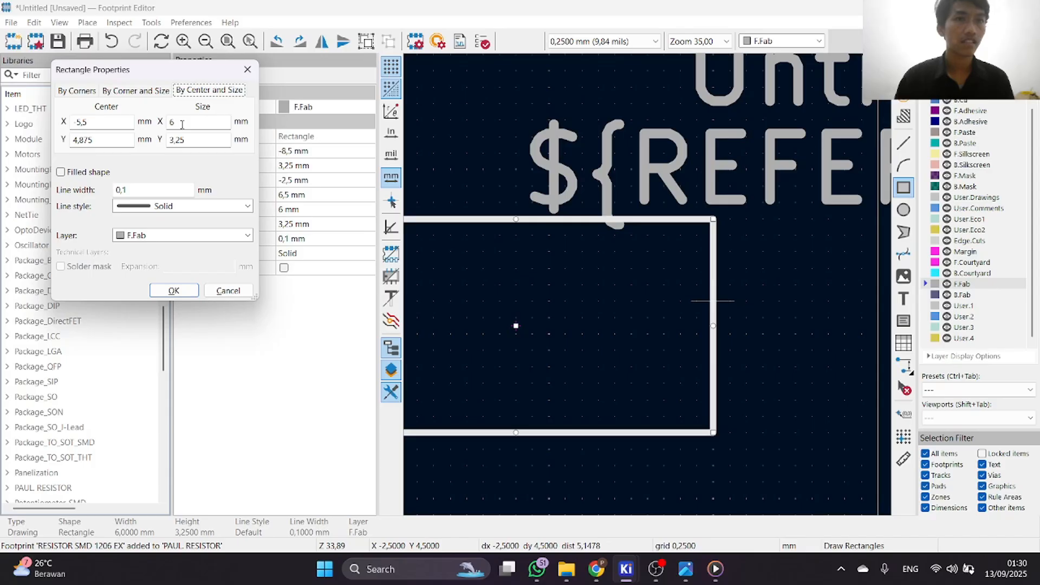
click(182, 124)
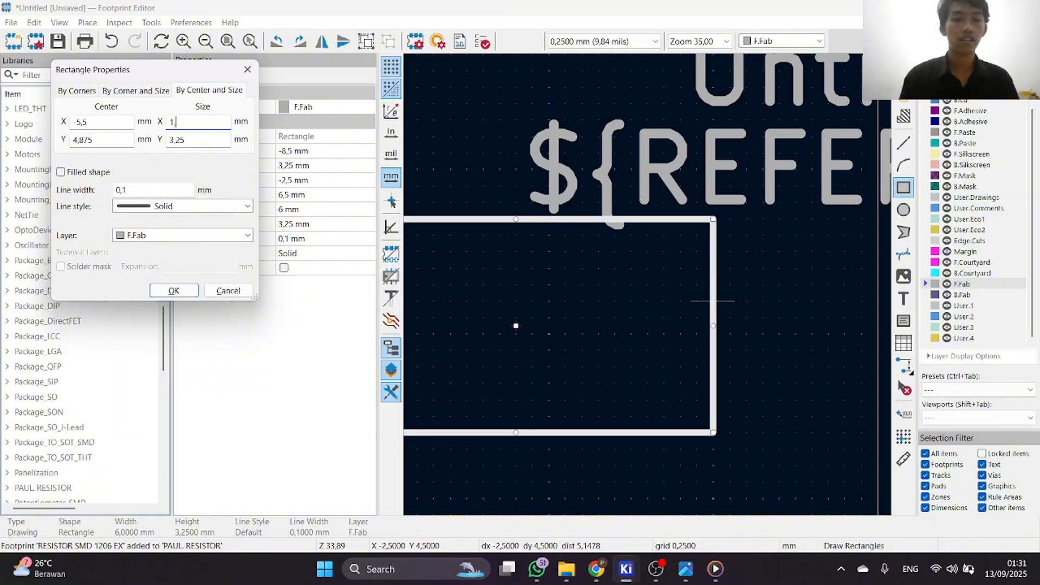
text(1,6)
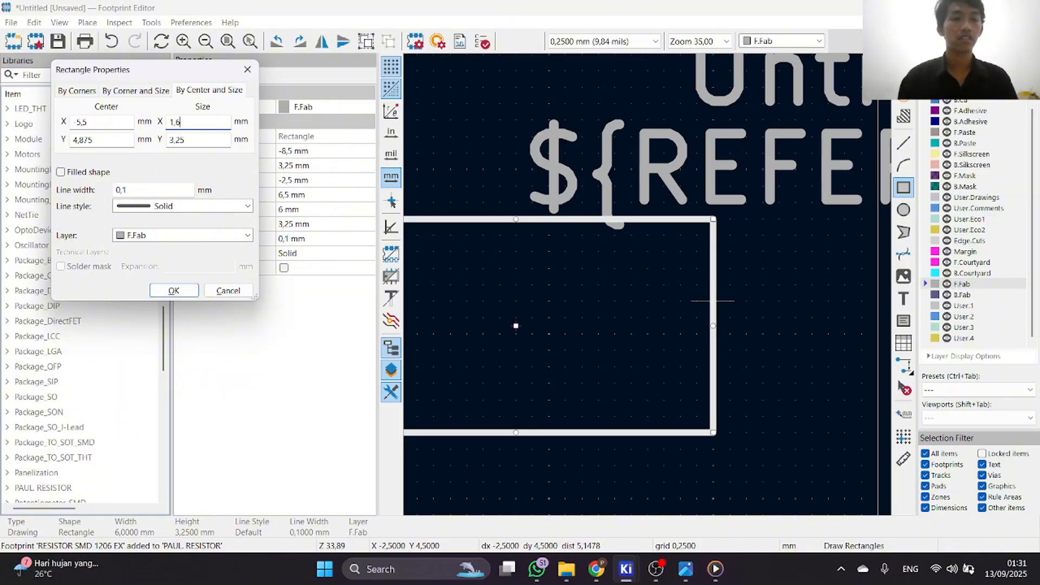
click(197, 139)
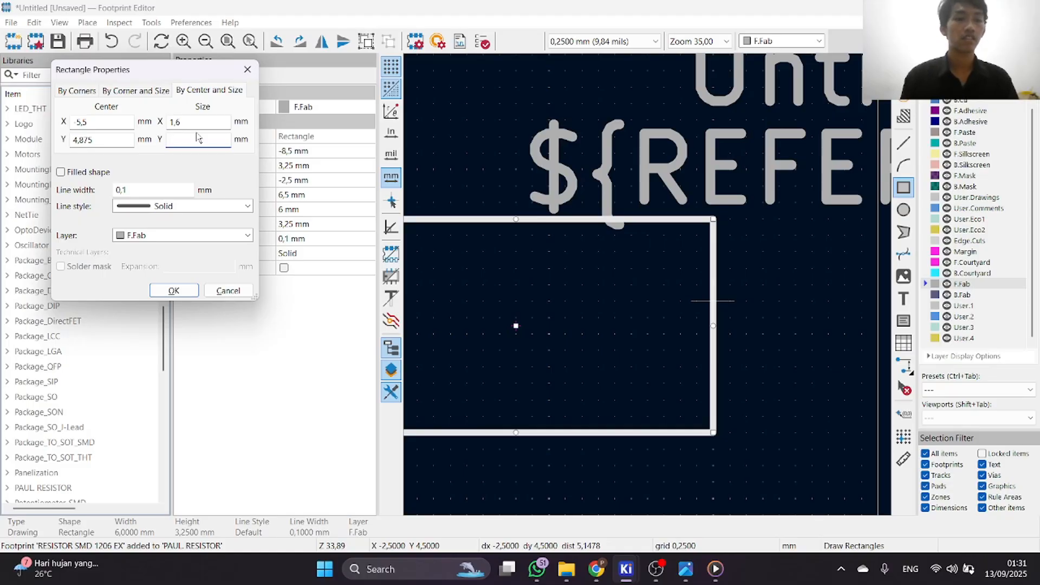
text(3)
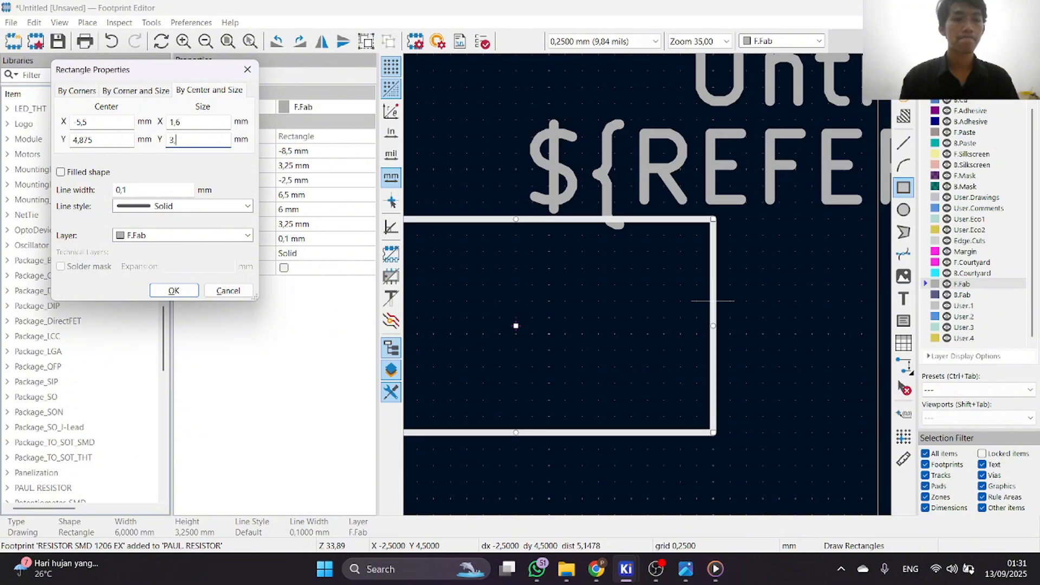
text(,10)
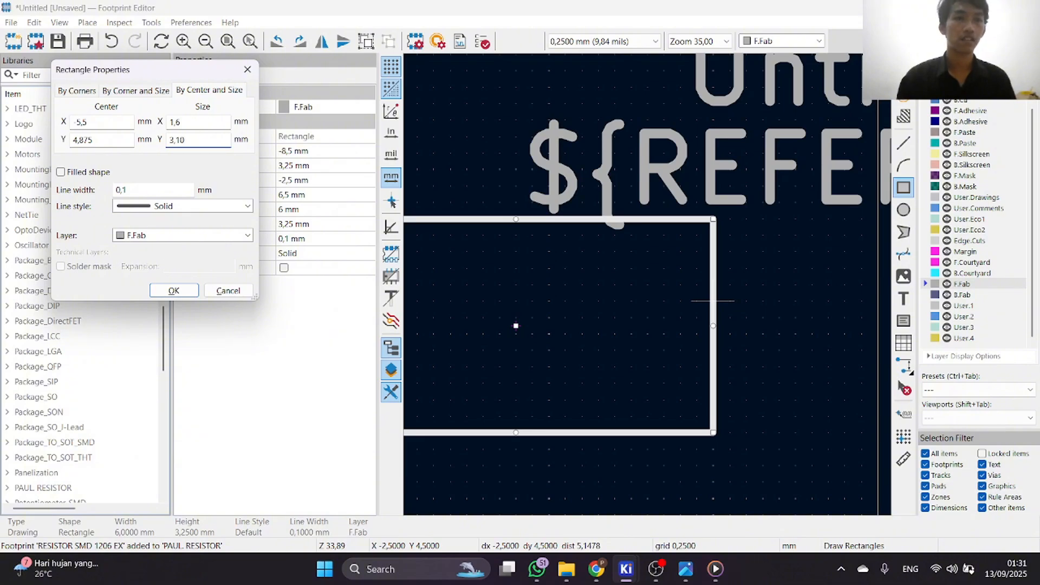
click(174, 290)
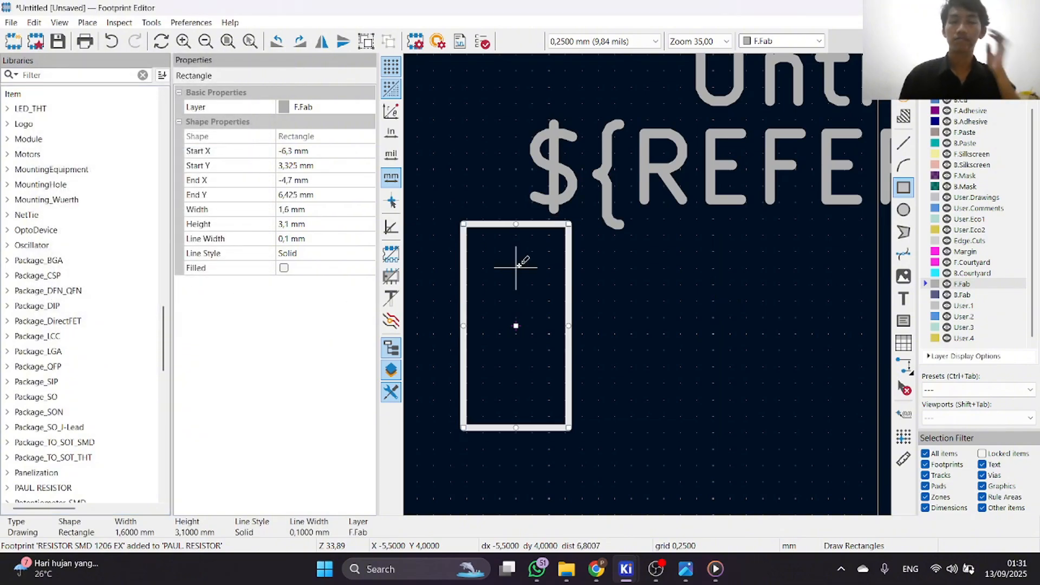
Rotate the F.Fab rectangle by 90° so that its long side is horizontal.
scroll(519, 265, down, 5)
scroll(696, 282, up, 5)
drag(550, 167, 710, 428)
key(r)
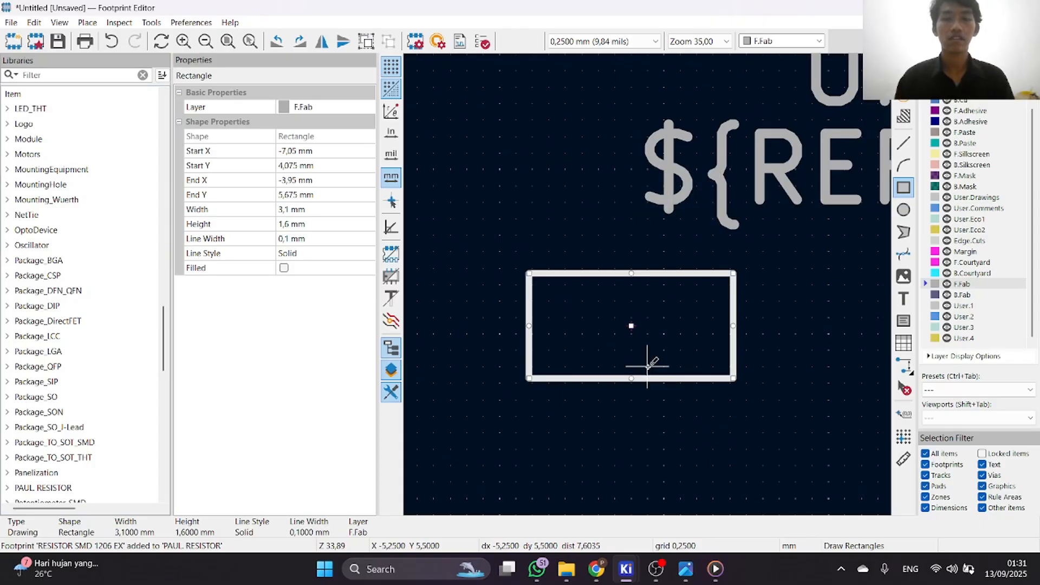
scroll(708, 260, down, 5)
scroll(691, 227, up, 3)
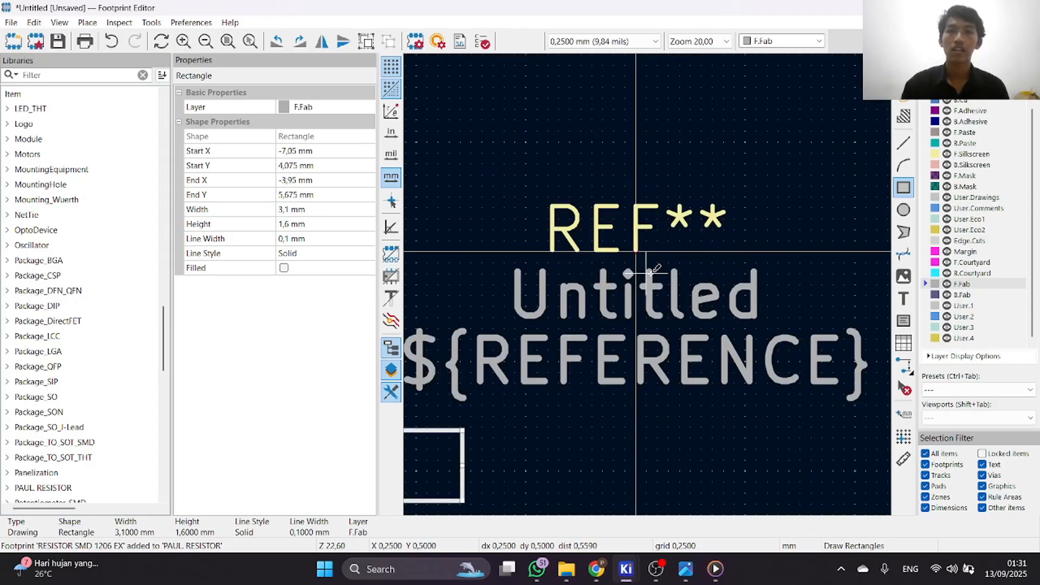
right_click(648, 274)
click(680, 290)
click(615, 290)
scroll(609, 292, down, 3)
scroll(657, 271, up, 2)
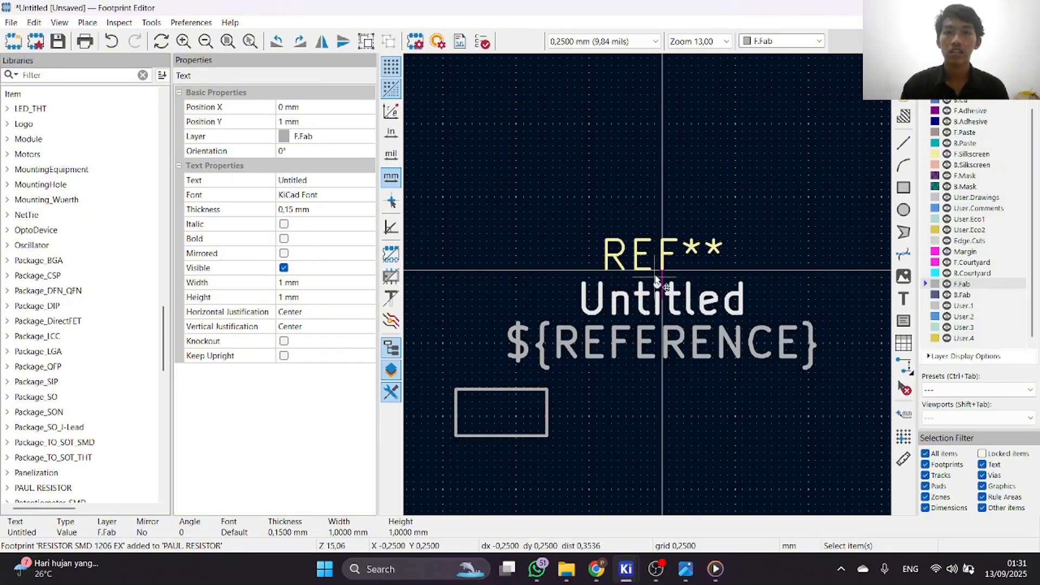
scroll(573, 374, down, 2)
scroll(640, 297, up, 3)
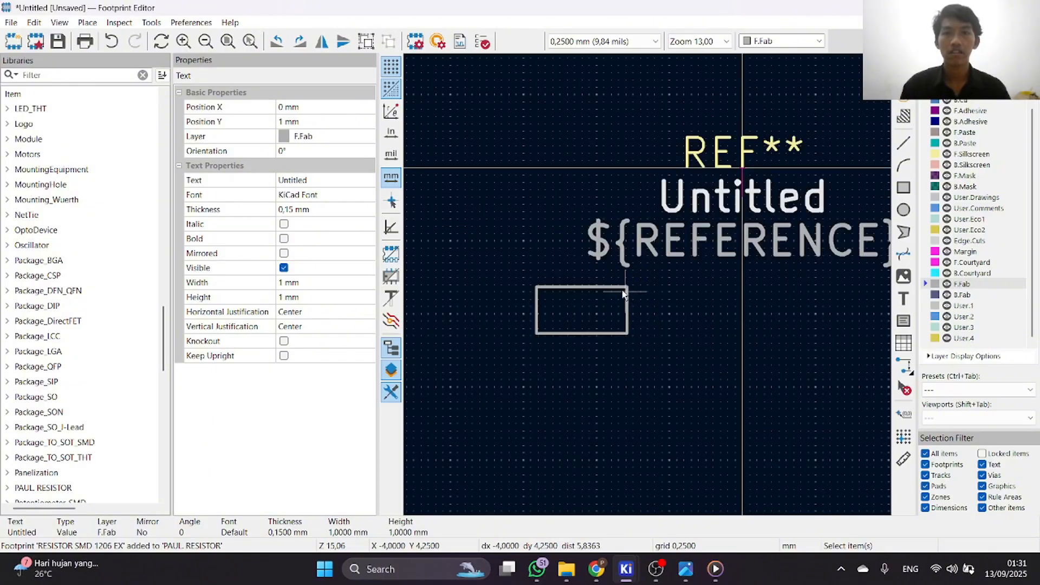
scroll(645, 293, up, 1)
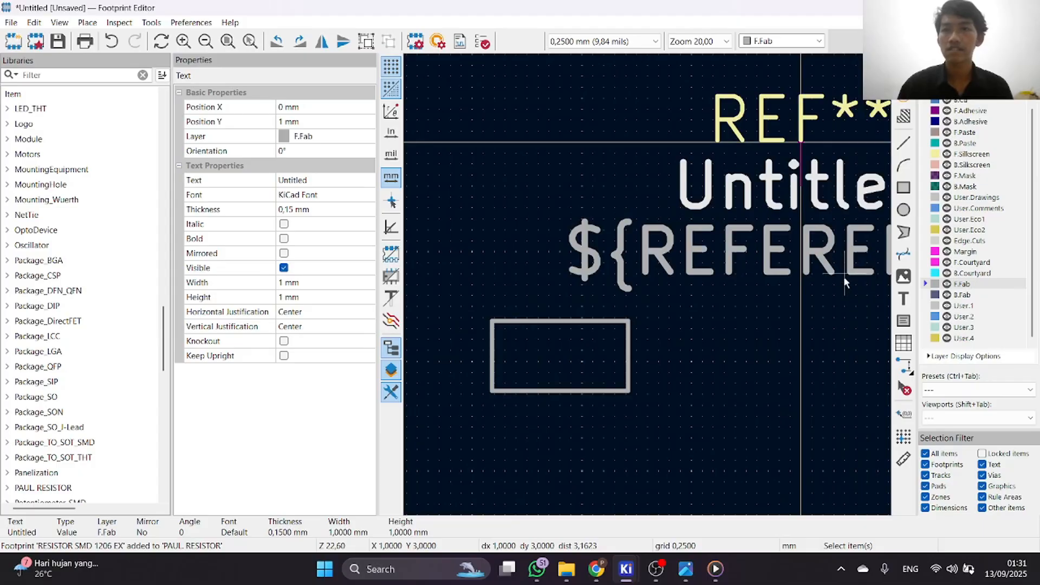
click(903, 95)
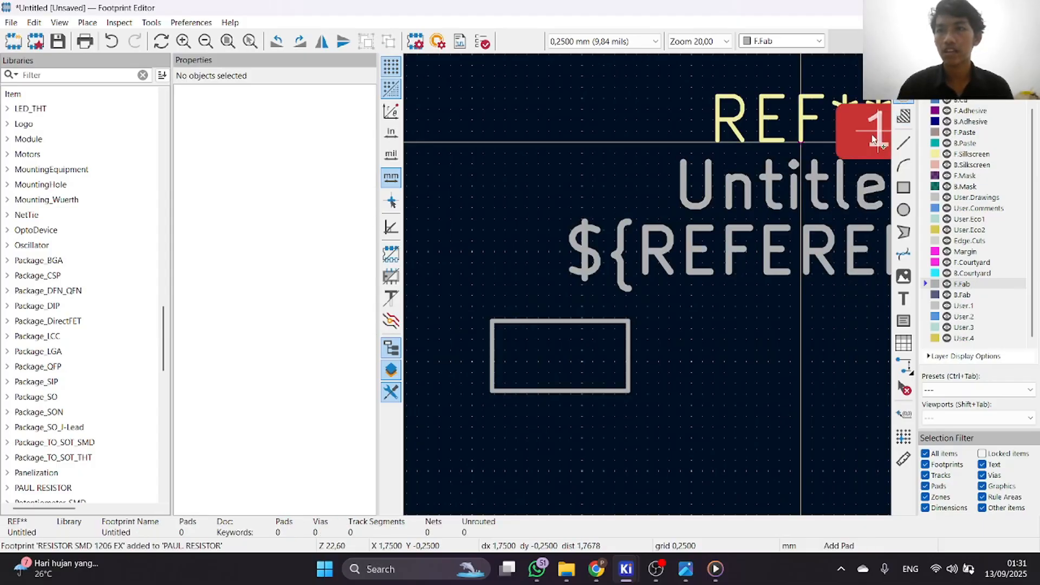
right_click(845, 153)
click(866, 170)
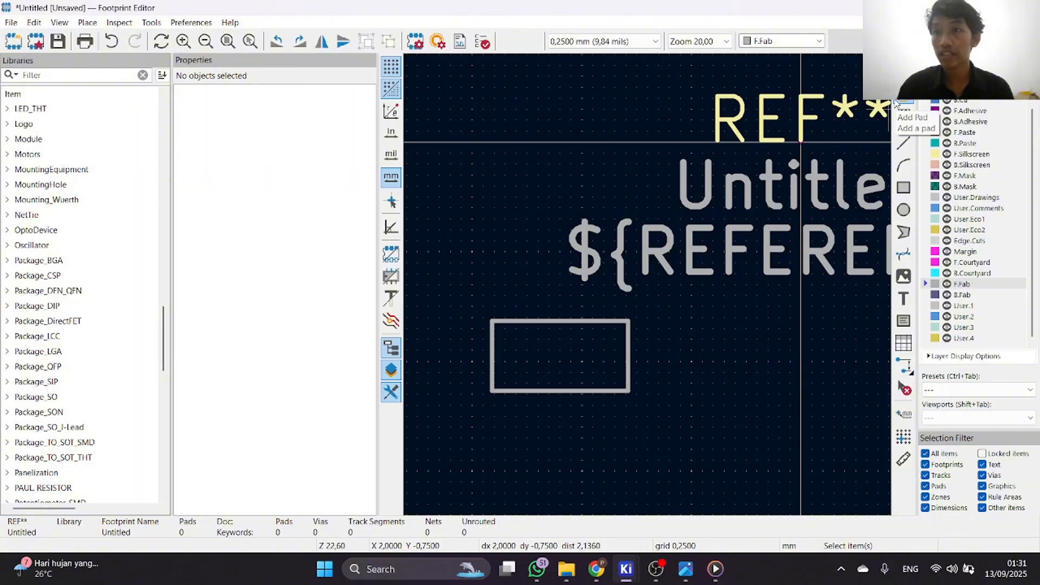
Place pad 1, rotated by 90°, over the right-hand end of the F.Fab rectangle at about X -3.95, Y 4.875 mm.
click(902, 102)
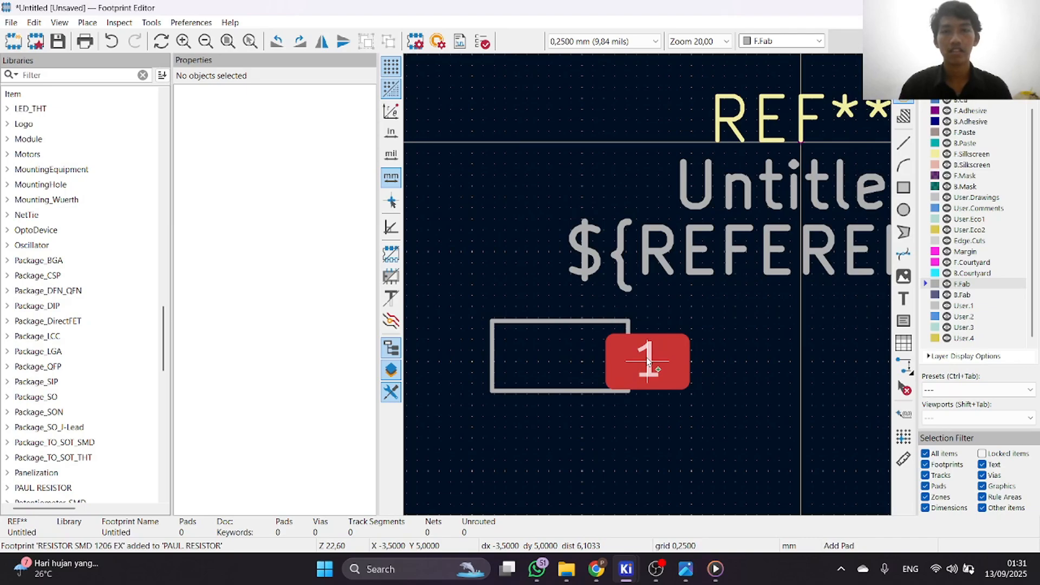
key(r)
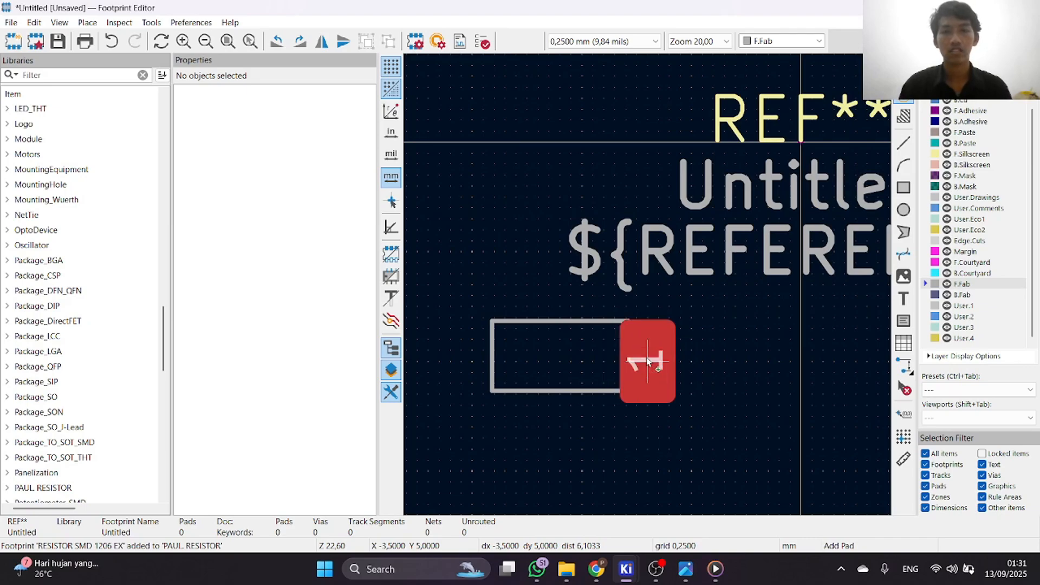
scroll(648, 361, up, 3)
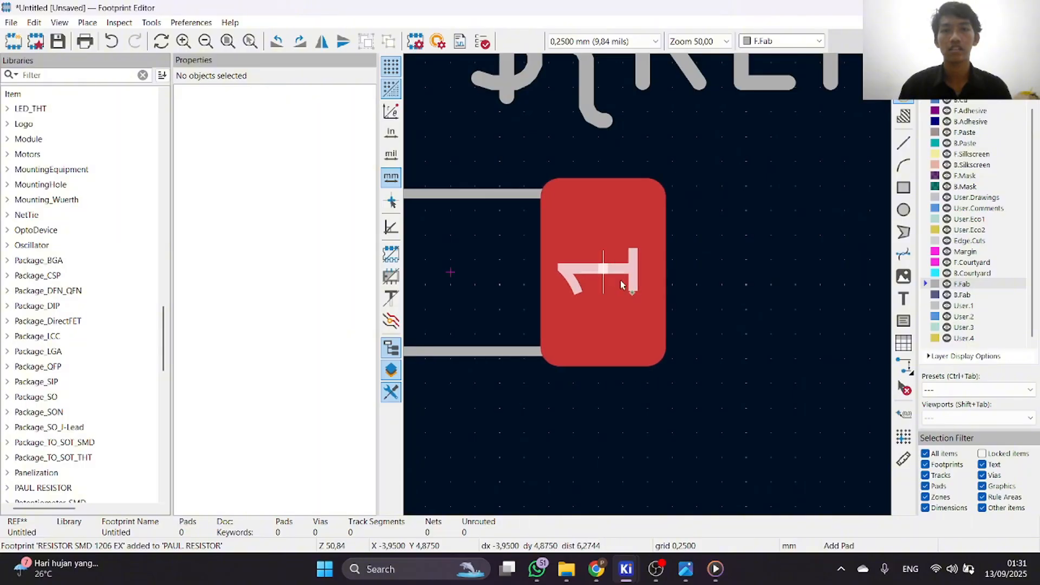
scroll(617, 282, down, 3)
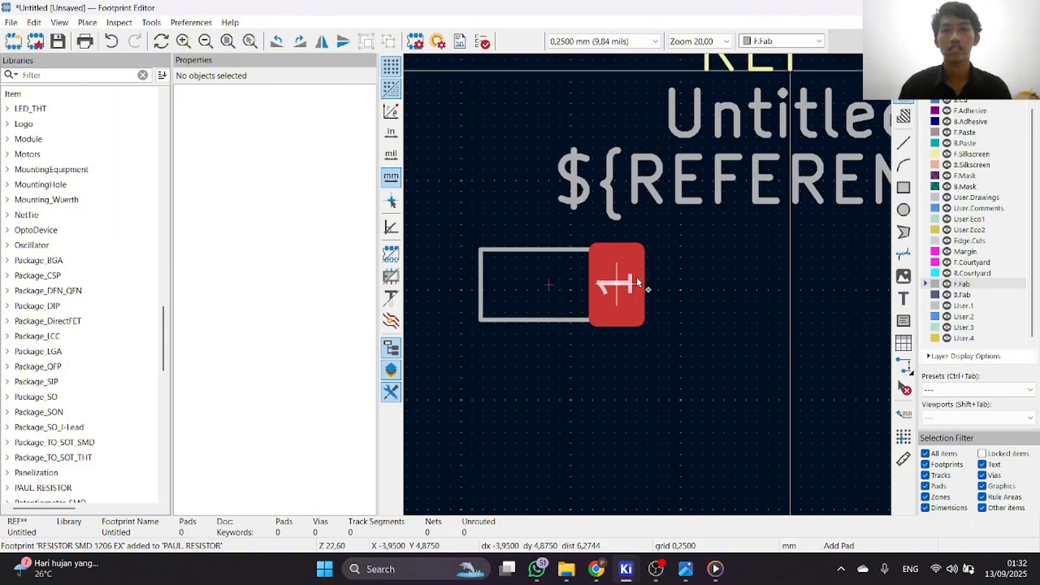
scroll(590, 285, up, 2)
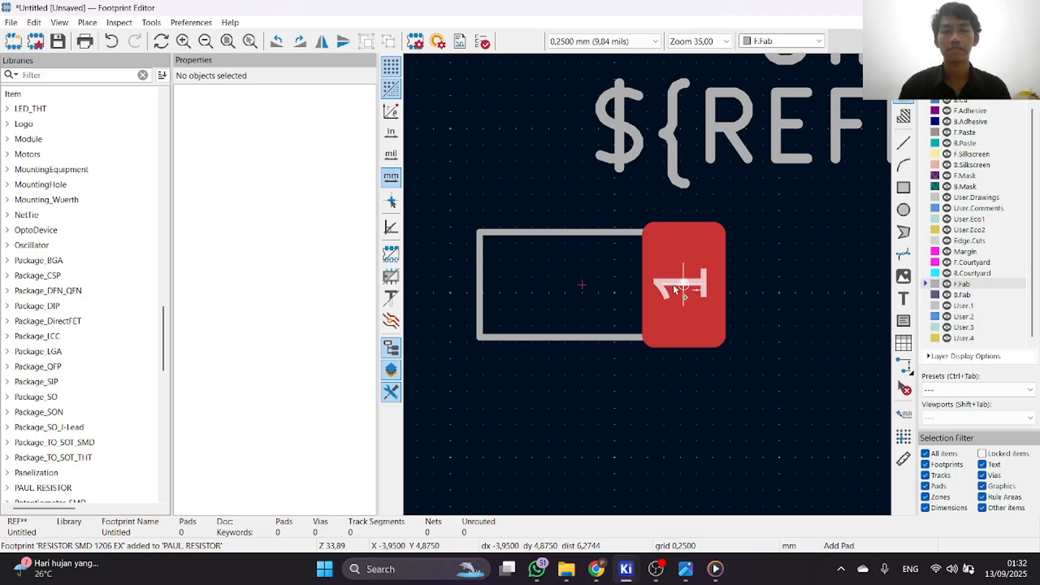
scroll(678, 287, up, 1)
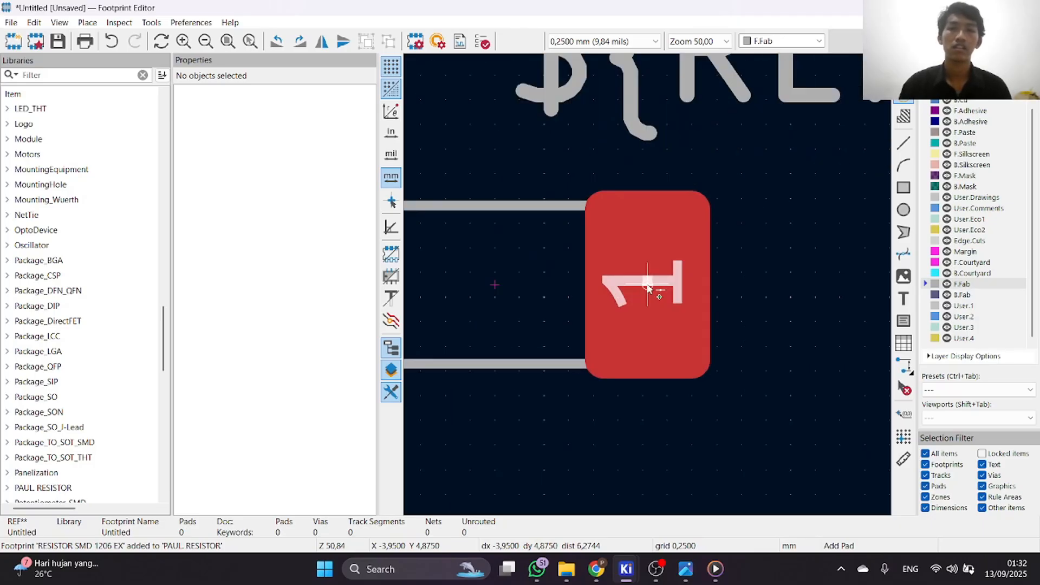
scroll(648, 287, down, 1)
scroll(648, 288, up, 1)
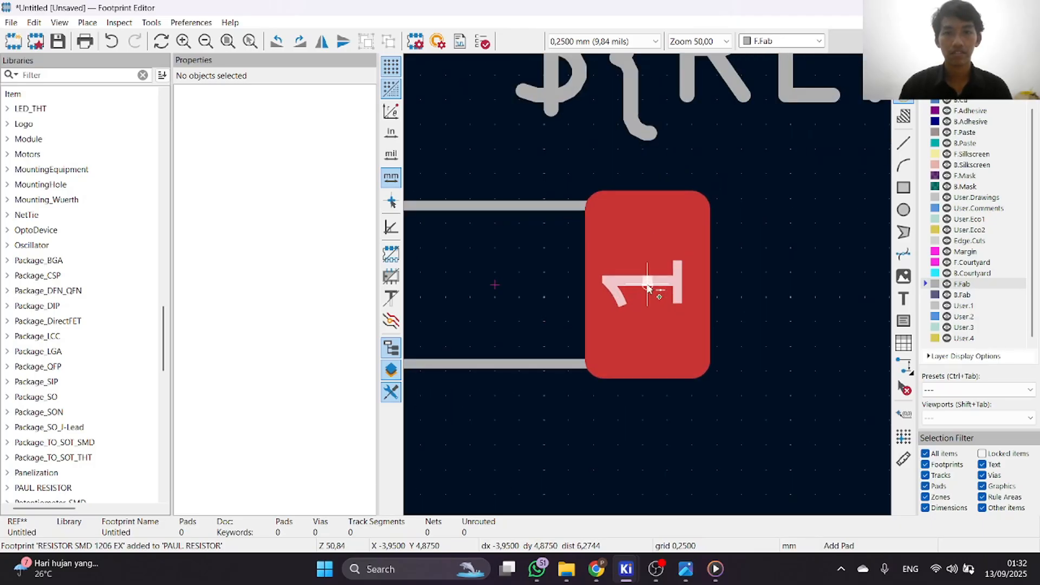
click(648, 287)
Place pad 2 over the left-hand end of the F.Fab rectangle, level with pad 1, and end pad placement.
scroll(648, 287, down, 2)
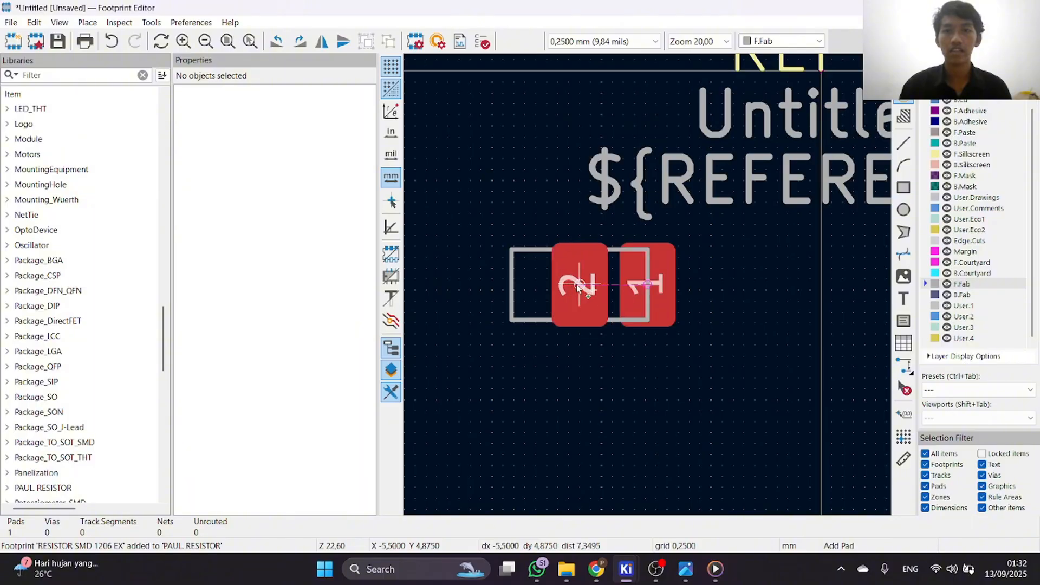
click(536, 293)
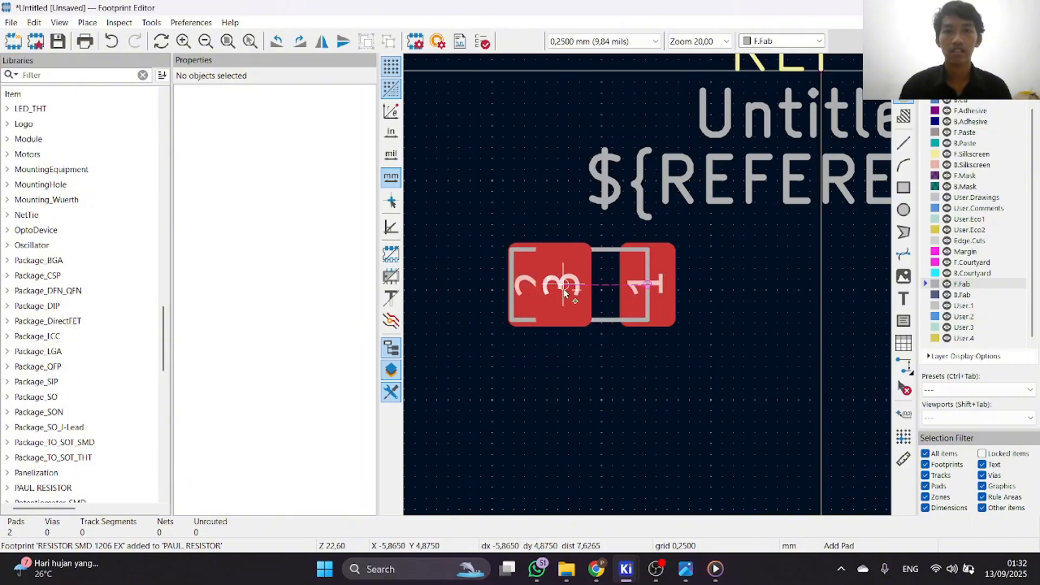
right_click(632, 362)
click(658, 375)
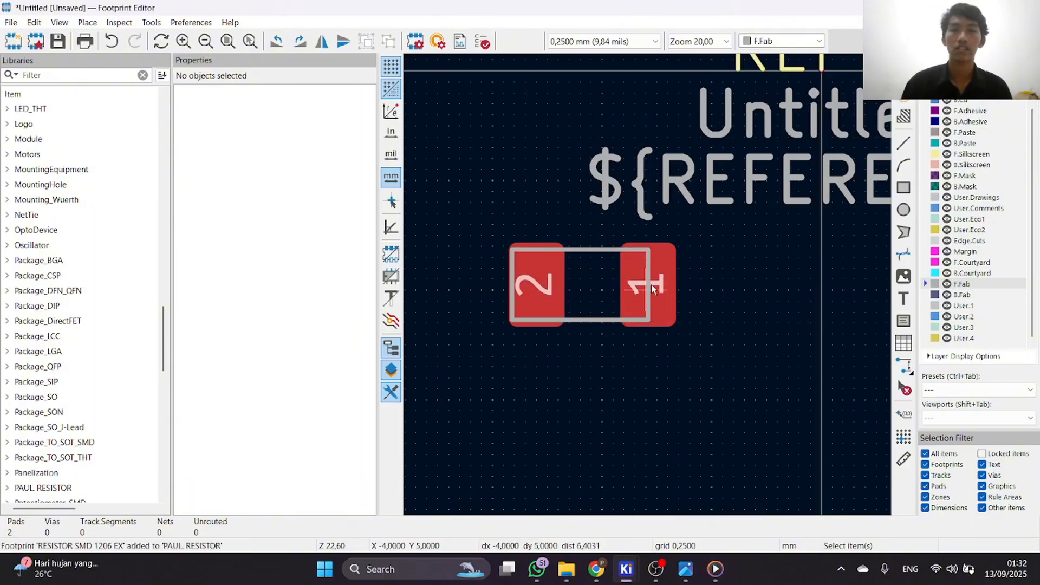
Select pad 2 and reduce the editor's grid to 0.0100 mm for finer positioning.
scroll(625, 289, up, 3)
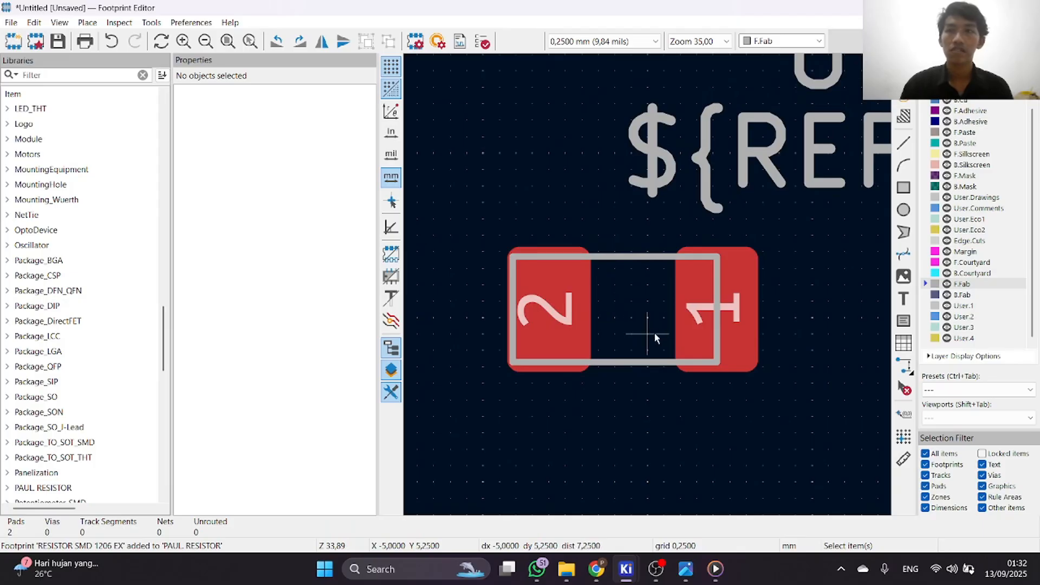
drag(579, 313, 558, 314)
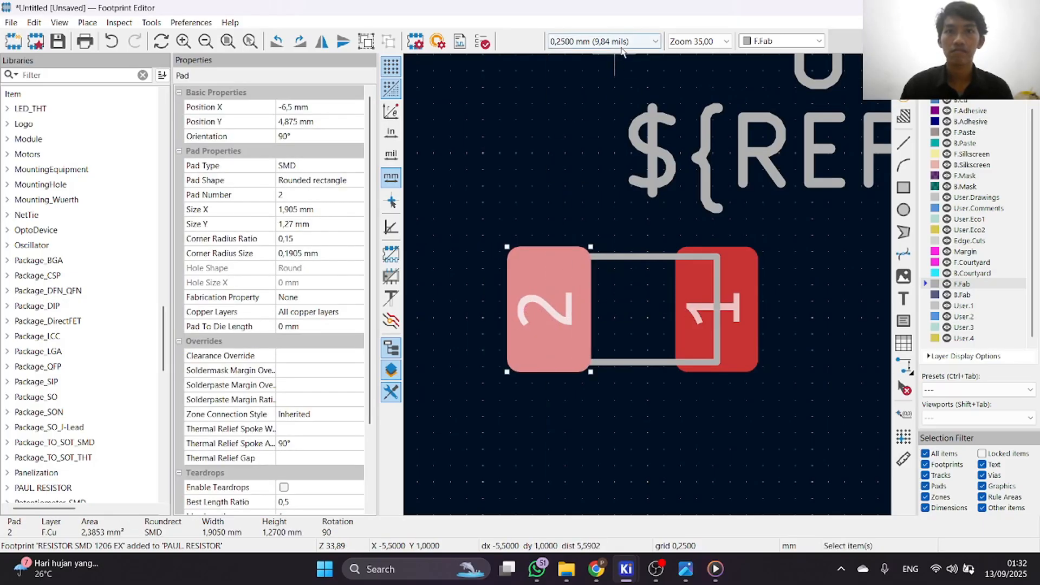
click(602, 41)
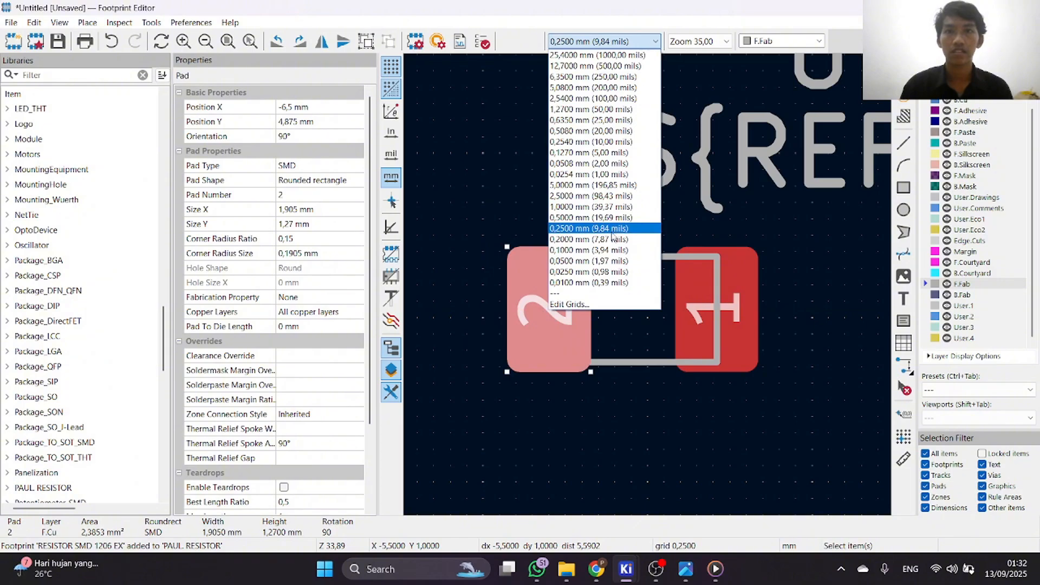
click(605, 282)
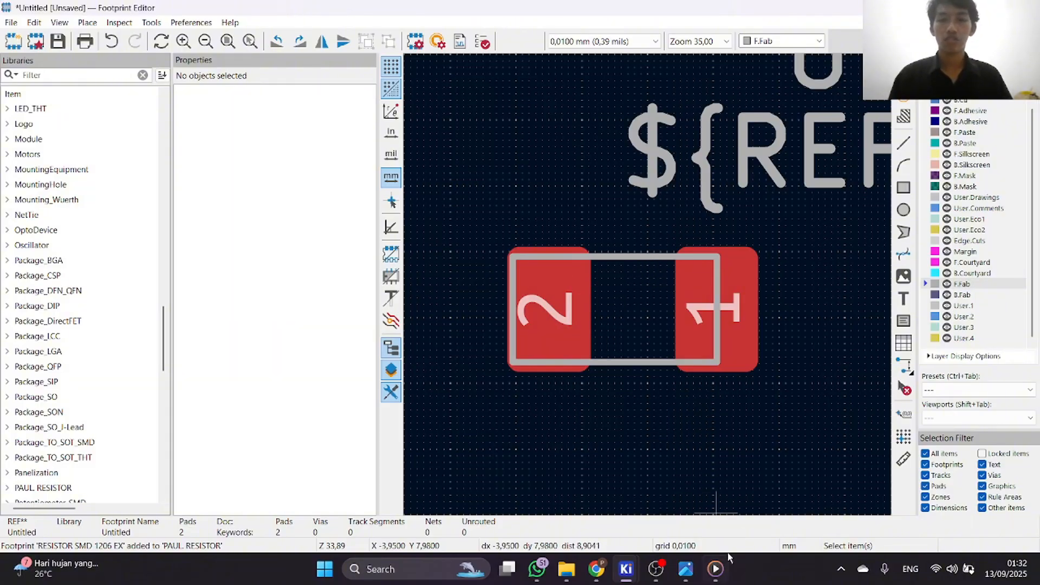
Switch to the land-pattern screenshot in Photos, examine the pad width, height and spacing dimensions, and return to the Footprint Editor.
click(684, 570)
scroll(540, 282, up, 2)
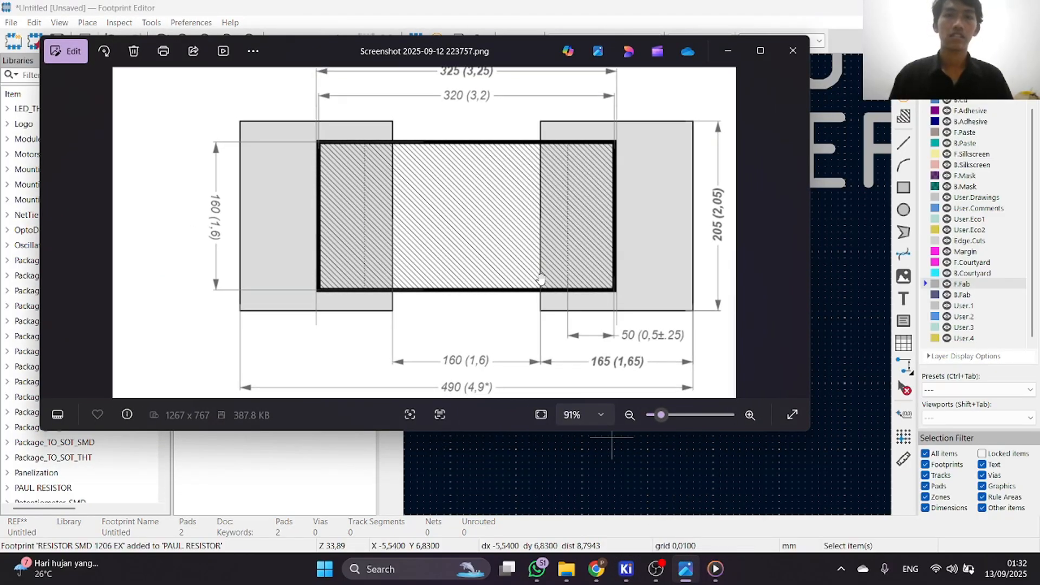
scroll(580, 230, up, 1)
scroll(583, 230, down, 1)
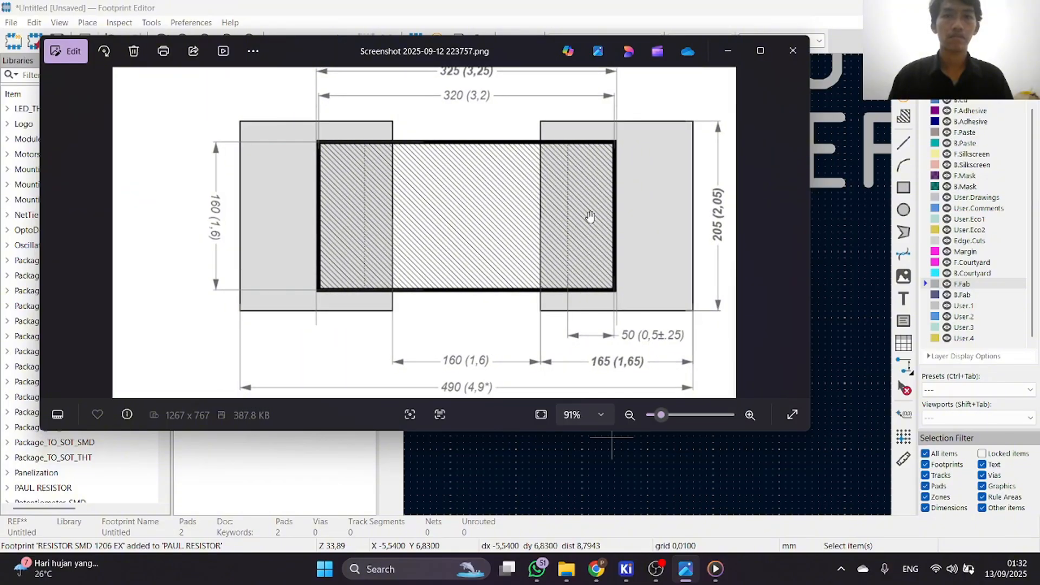
scroll(589, 217, up, 1)
scroll(669, 254, down, 1)
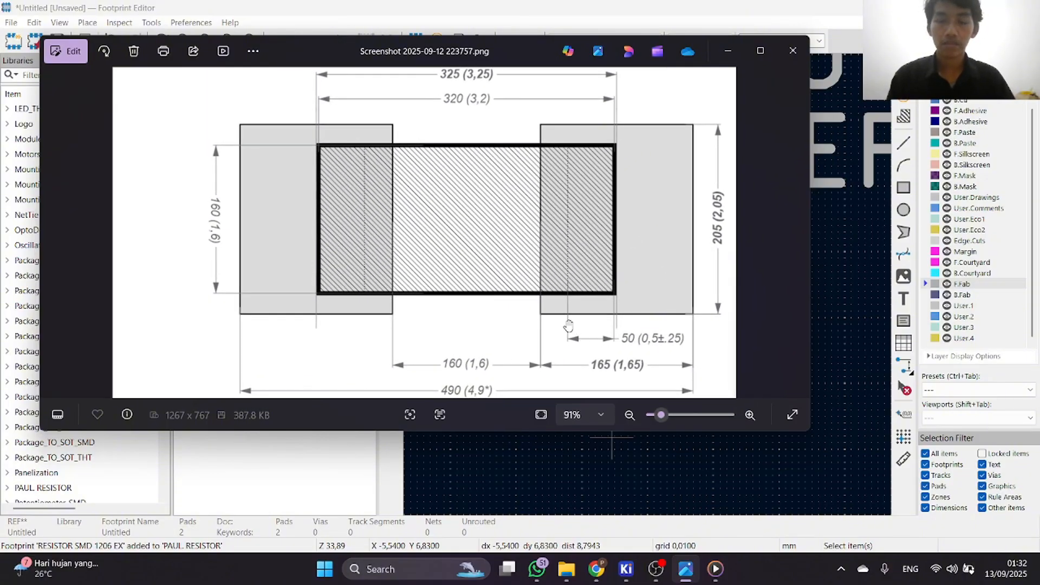
scroll(568, 325, up, 1)
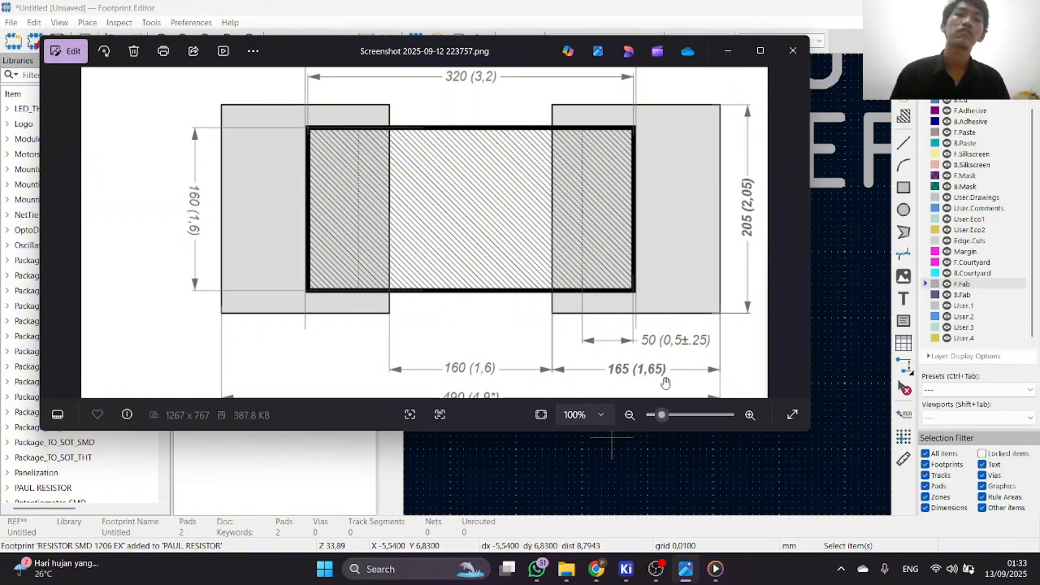
click(727, 50)
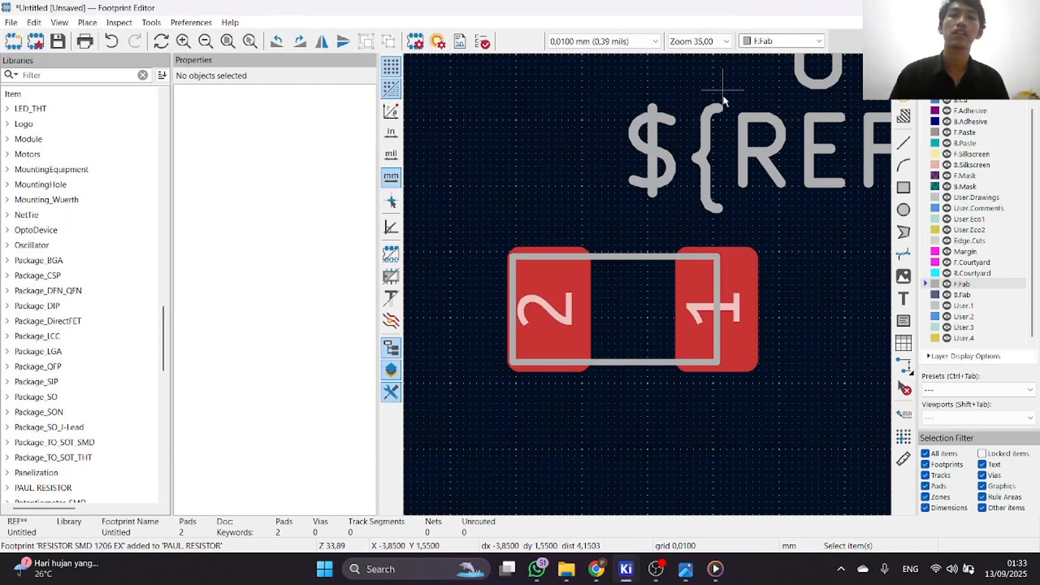
Set pad 1's X size to 1.65 mm in its pad properties.
scroll(647, 285, up, 4)
click(635, 314)
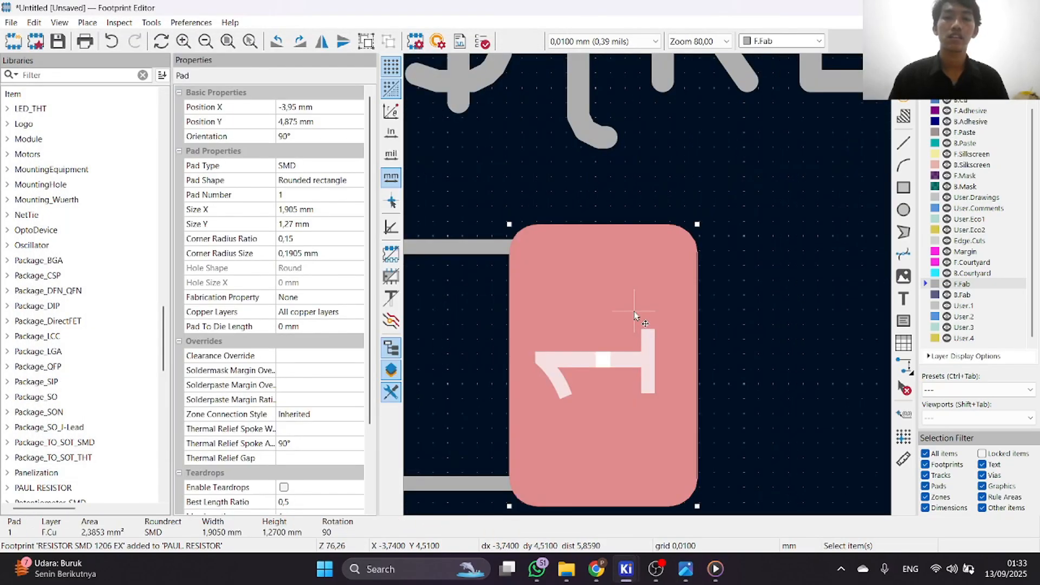
double_click(616, 360)
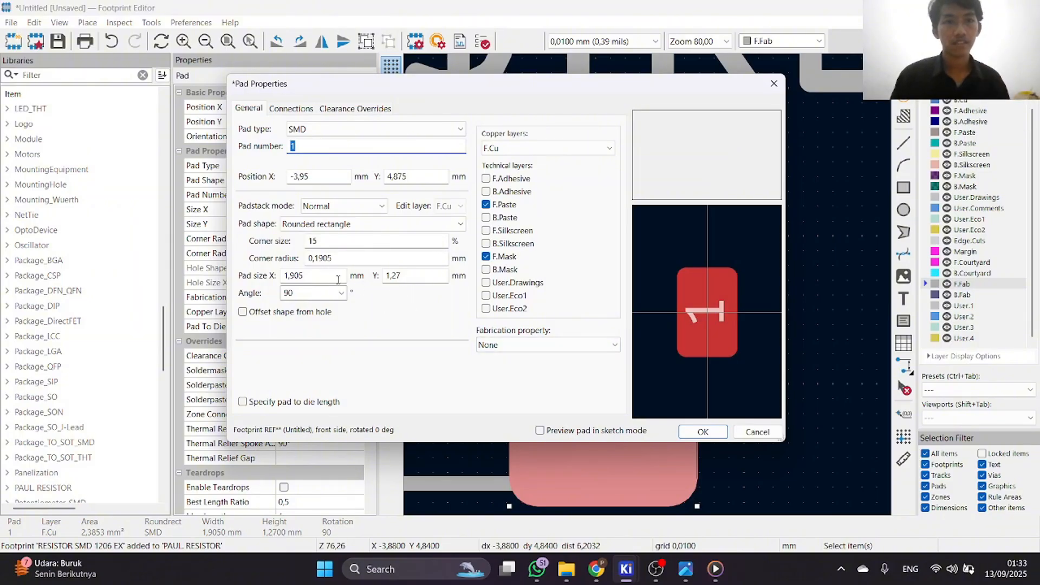
click(410, 278)
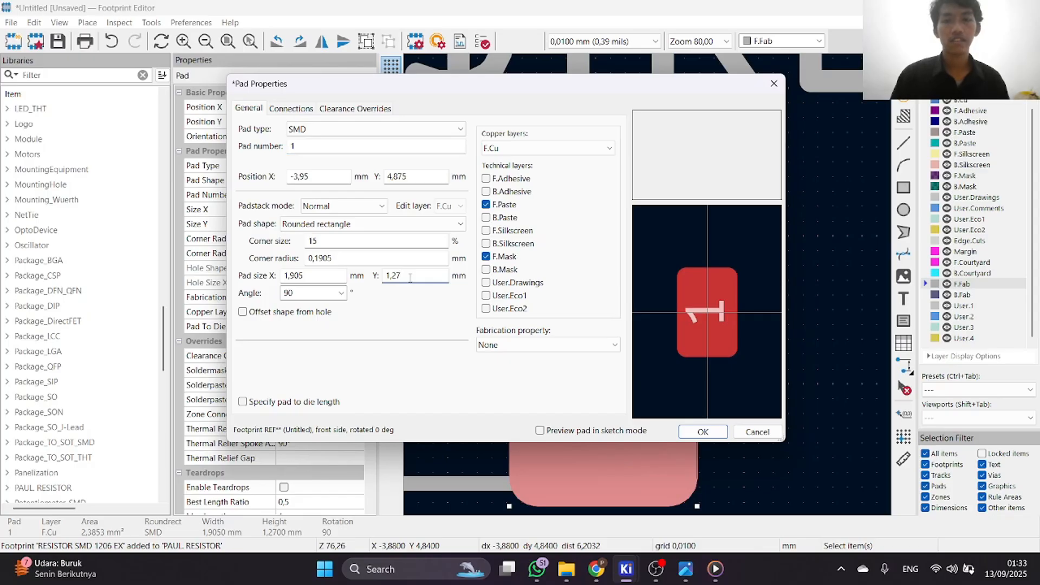
click(332, 277)
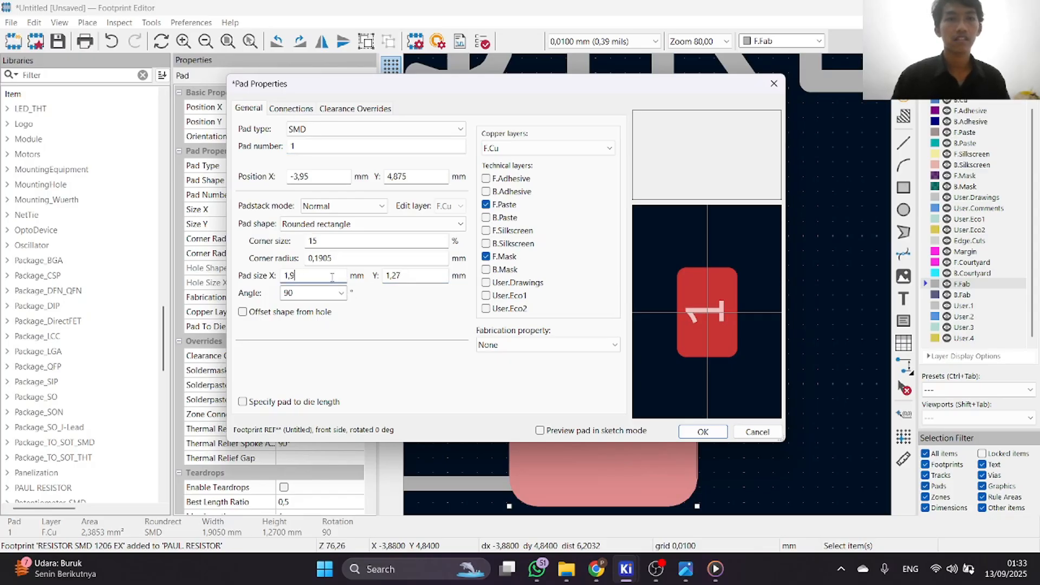
key(BackSpace)
key(BackSpace)
key(BackSpace)
text(1)
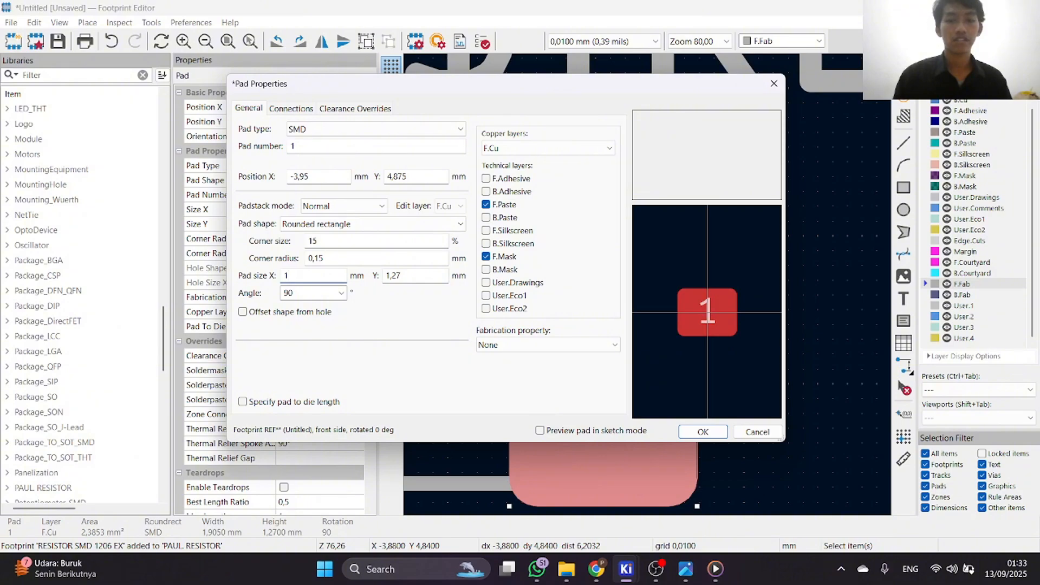
text(,65)
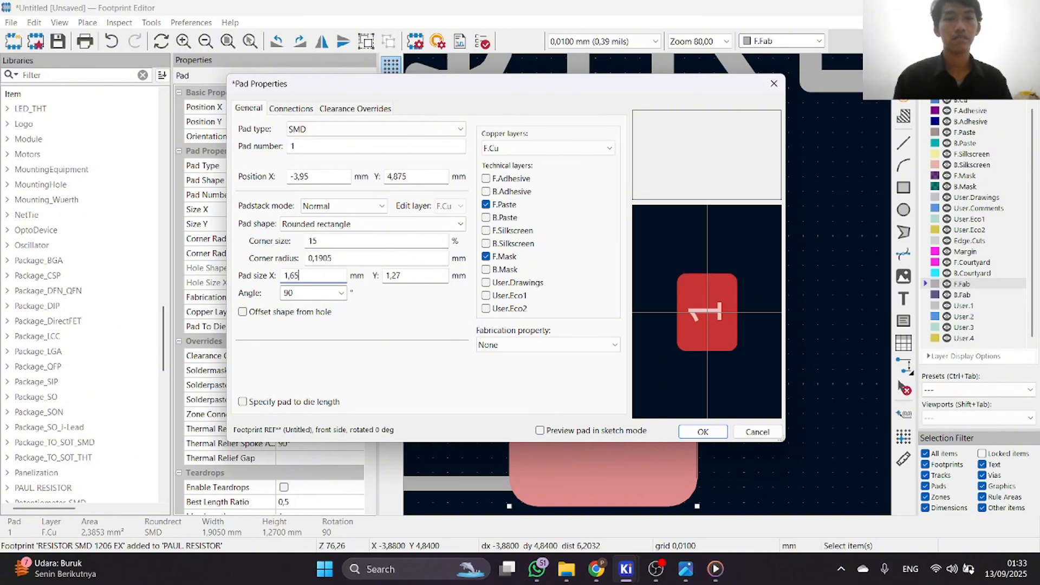
Recheck the pad dimensions in the Photos land-pattern drawing and return to pad 1's properties.
click(425, 280)
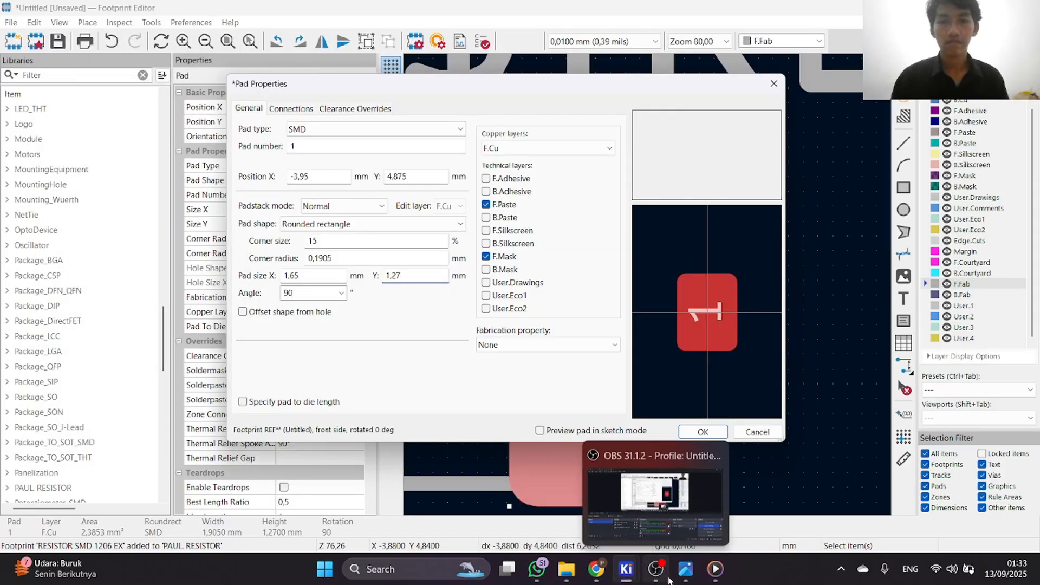
double_click(688, 578)
click(688, 578)
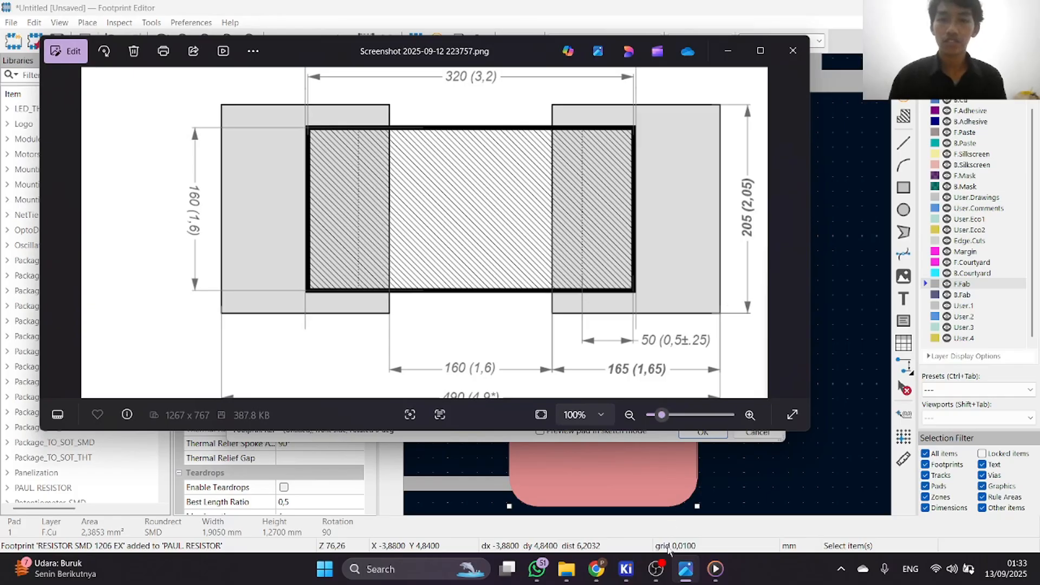
mouse_move(628, 575)
click(685, 517)
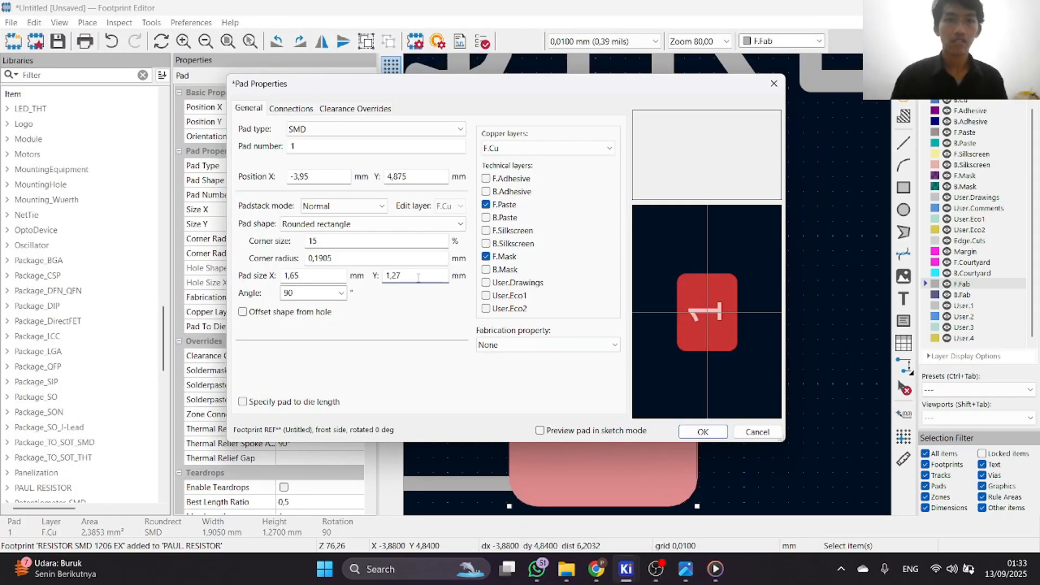
Set pad 1's Y size to 2.05 mm and apply the pad properties.
key(BackSpace)
key(BackSpace)
key(BackSpace)
key(BackSpace)
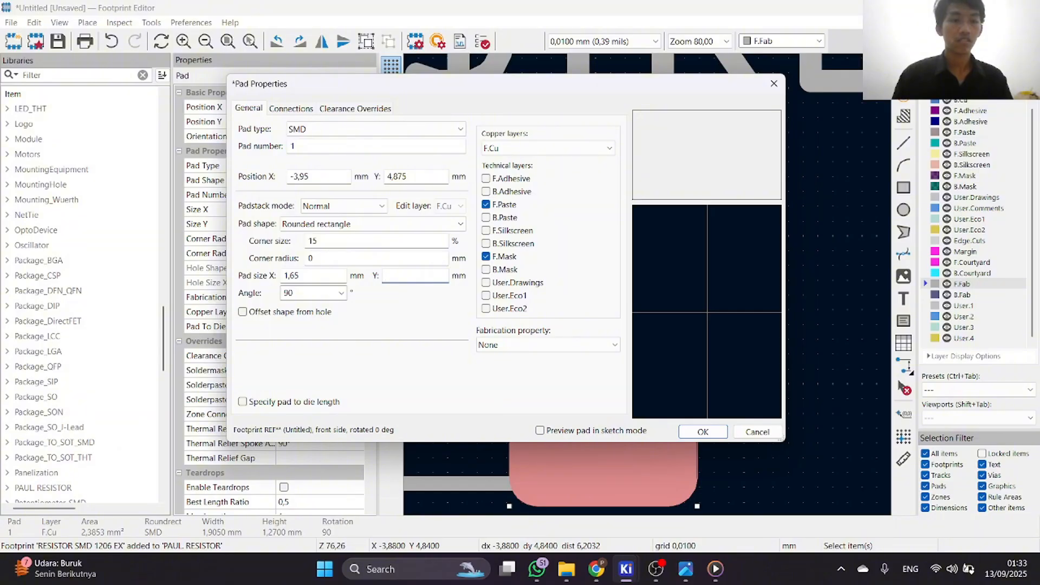
text(2,05)
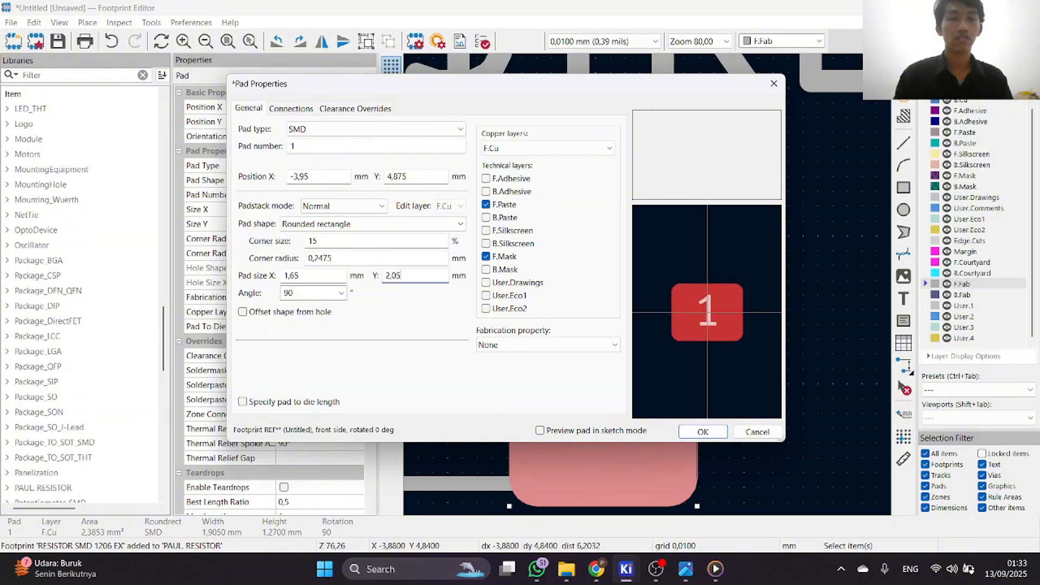
click(702, 431)
Rotate pad 1 to an orientation of 180° and check its angle and size in the pad properties.
scroll(650, 290, down, 3)
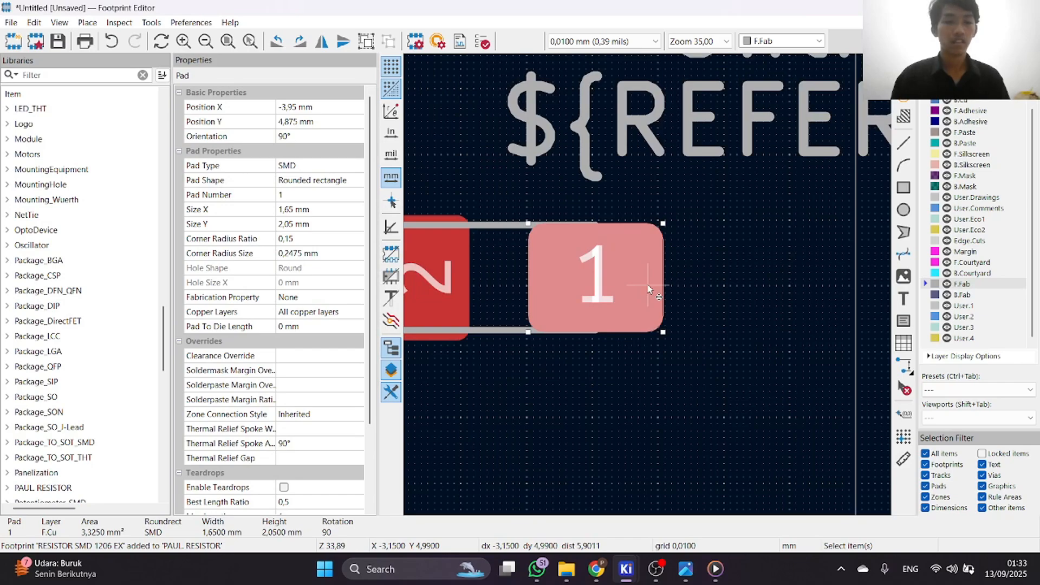
scroll(647, 289, down, 2)
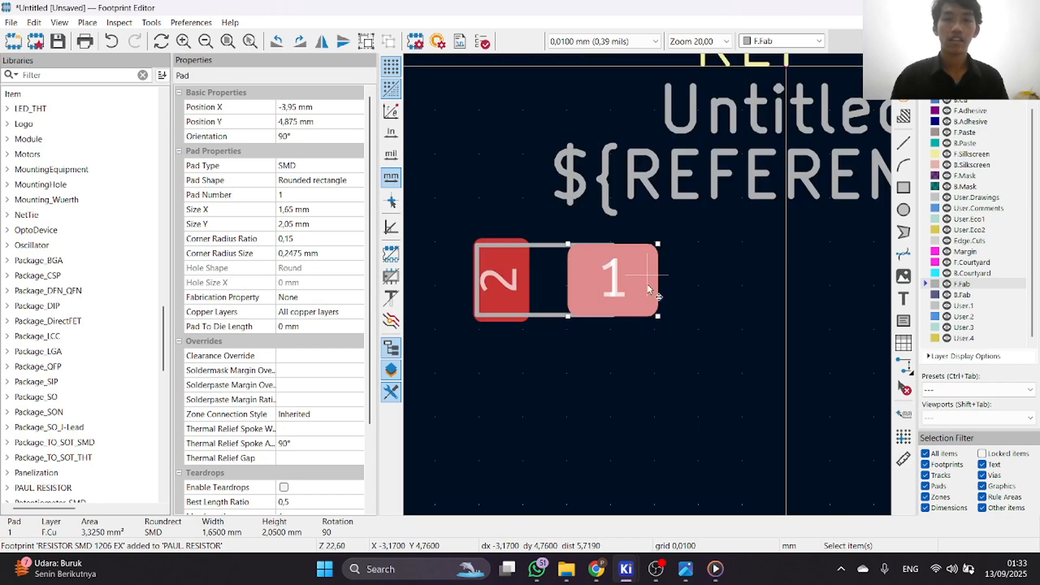
scroll(648, 288, up, 2)
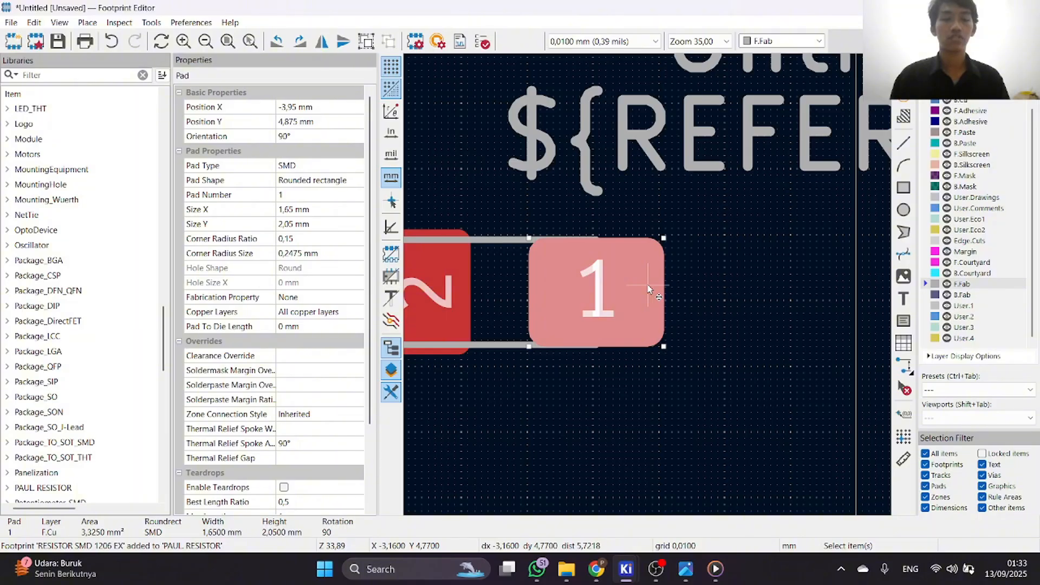
key(r)
key(e)
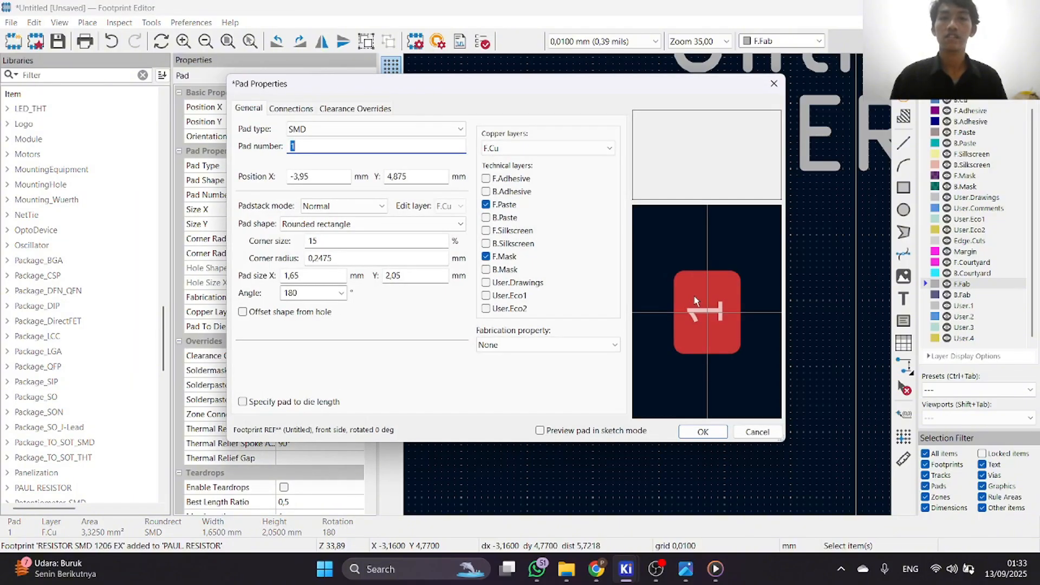
click(776, 84)
scroll(648, 287, down, 3)
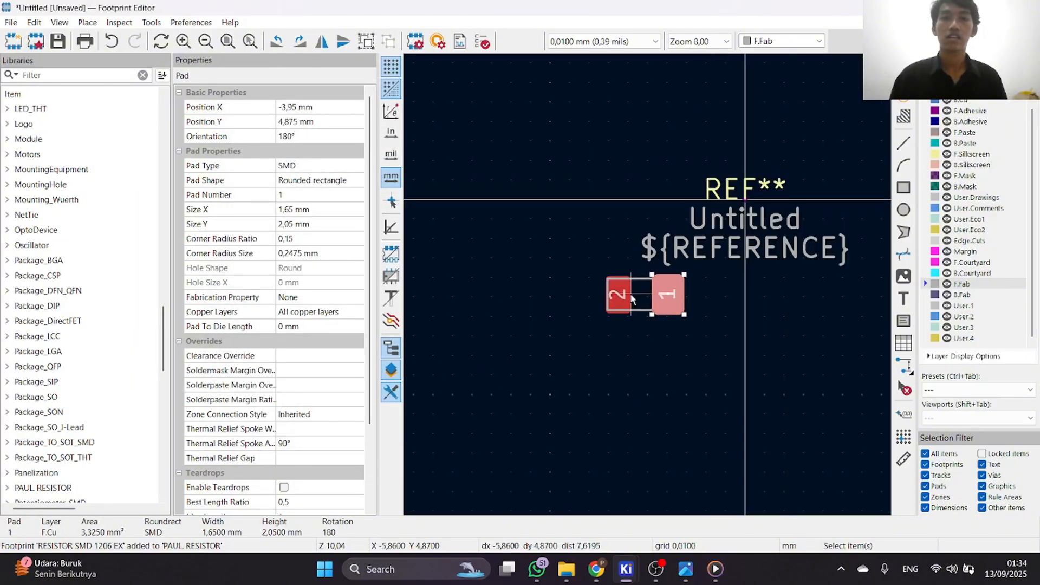
Remove the old pad 2 from the left end of the body outline.
scroll(648, 285, up, 4)
click(623, 277)
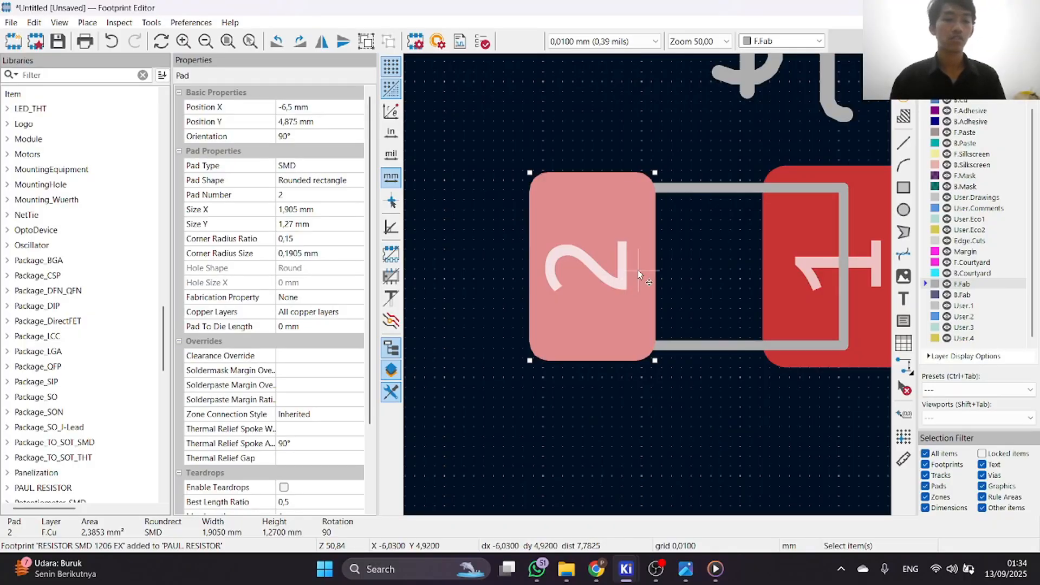
key(ctrl+x)
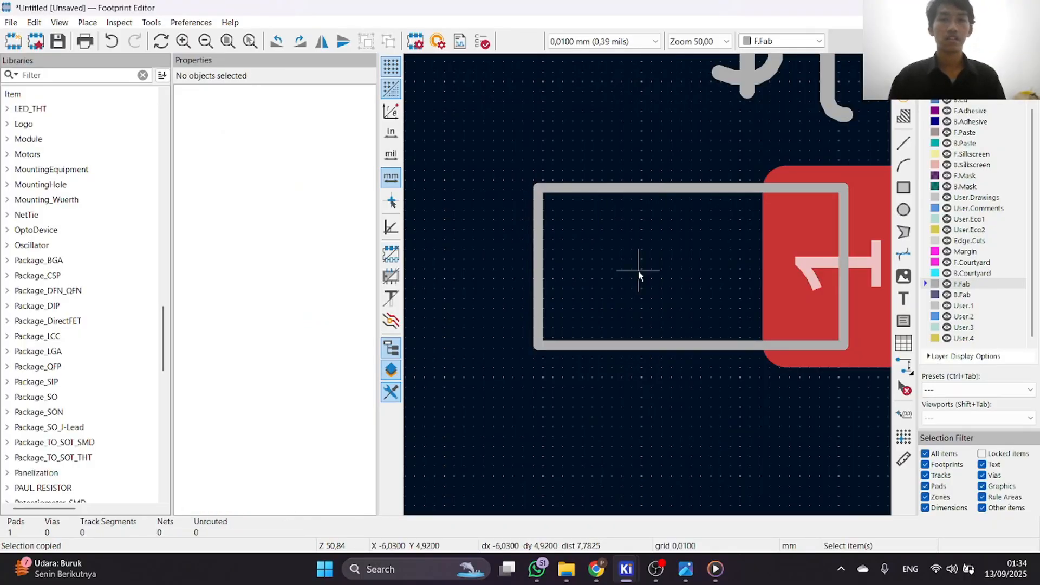
Duplicate pad 1 and place the copy over the left end of the body outline at X -6.84, Y 4.875 mm.
scroll(638, 274, down, 3)
scroll(702, 287, up, 3)
click(702, 302)
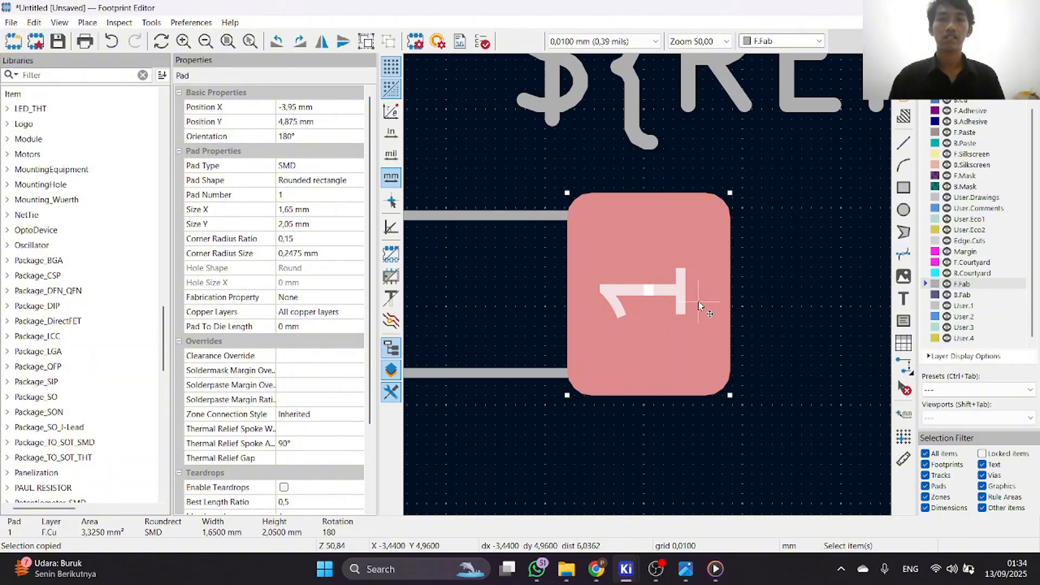
scroll(698, 301, down, 1)
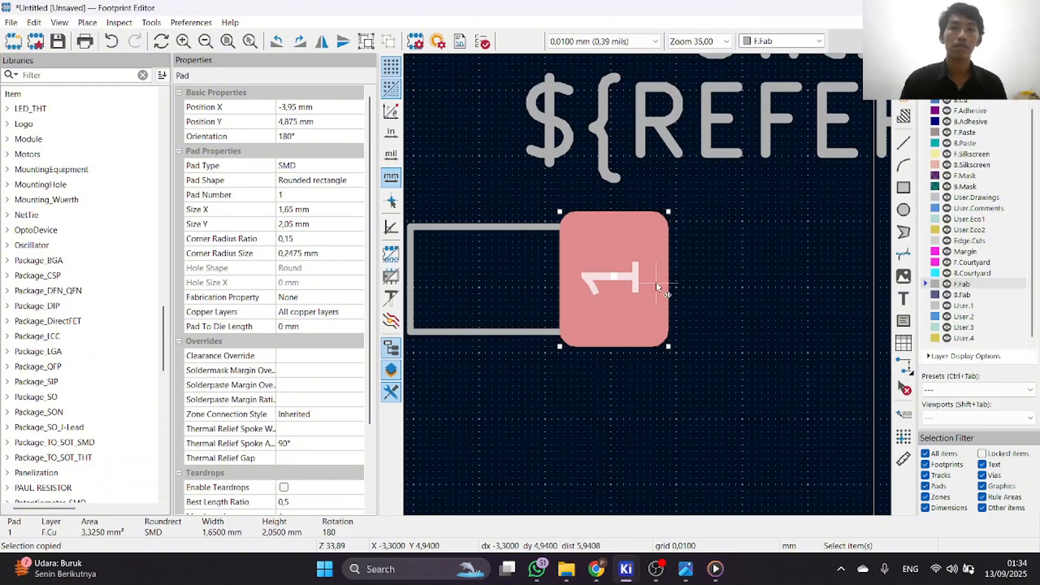
scroll(657, 287, up, 1)
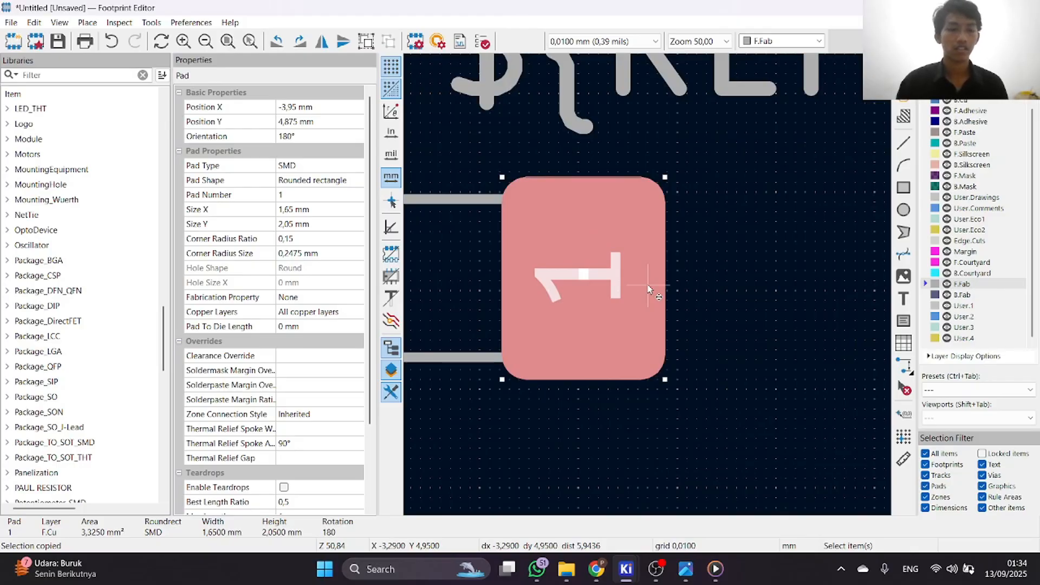
scroll(649, 289, down, 2)
key(m)
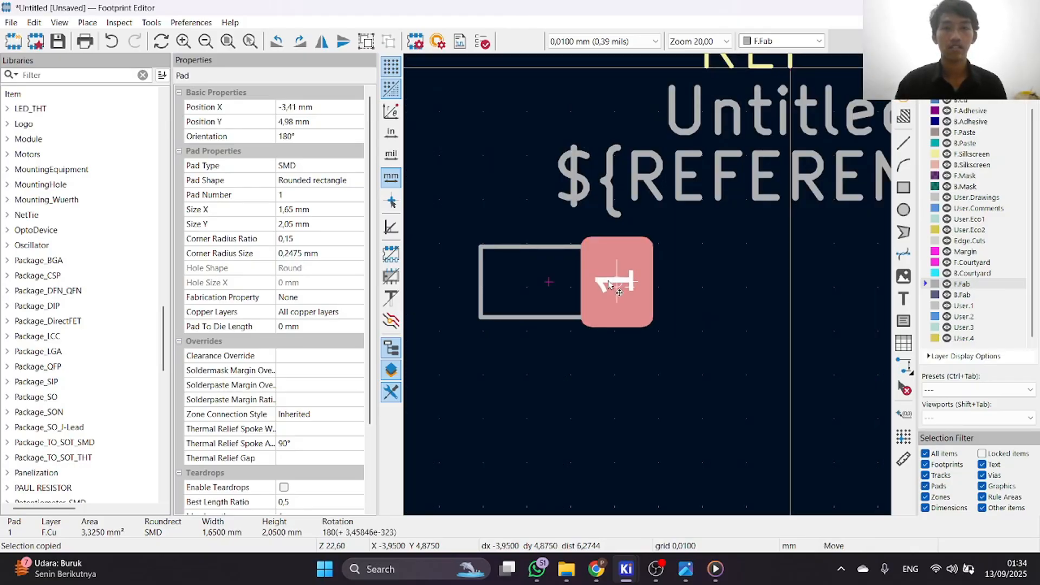
scroll(608, 286, down, 1)
scroll(558, 288, up, 3)
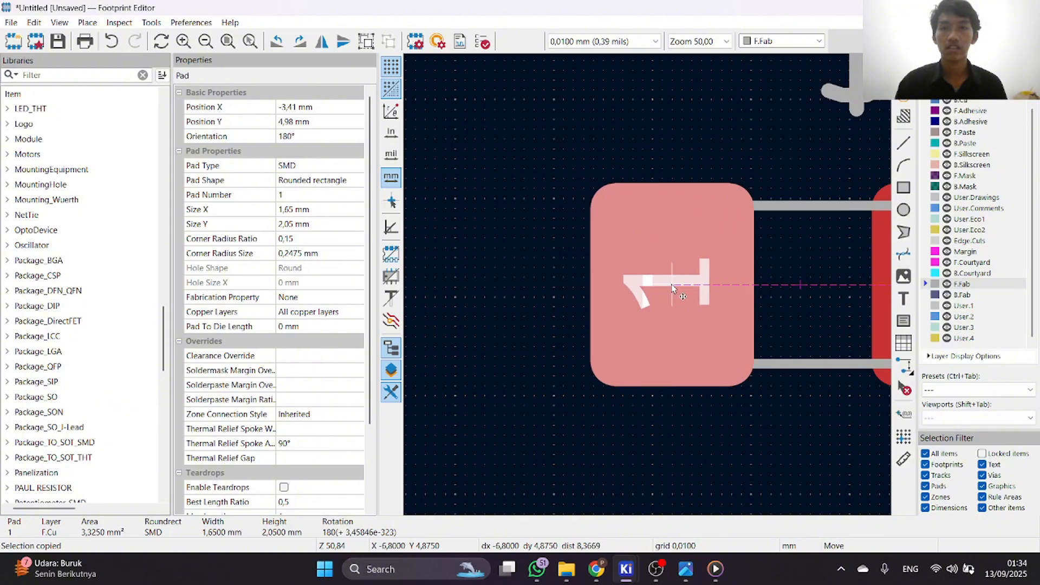
click(667, 285)
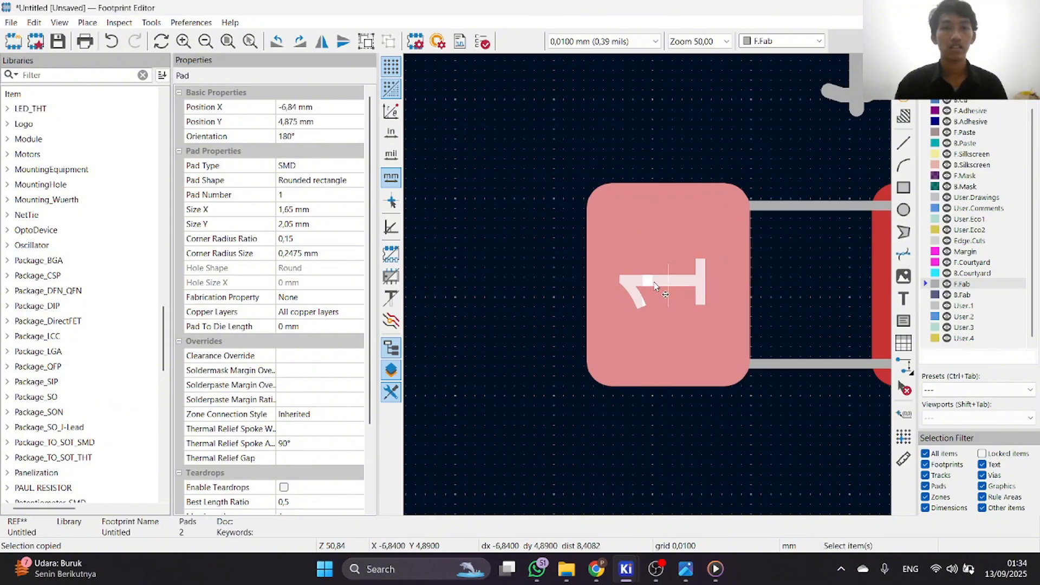
Renumber the copied left pad as 2 and check pad 1's properties without changing them.
double_click(655, 285)
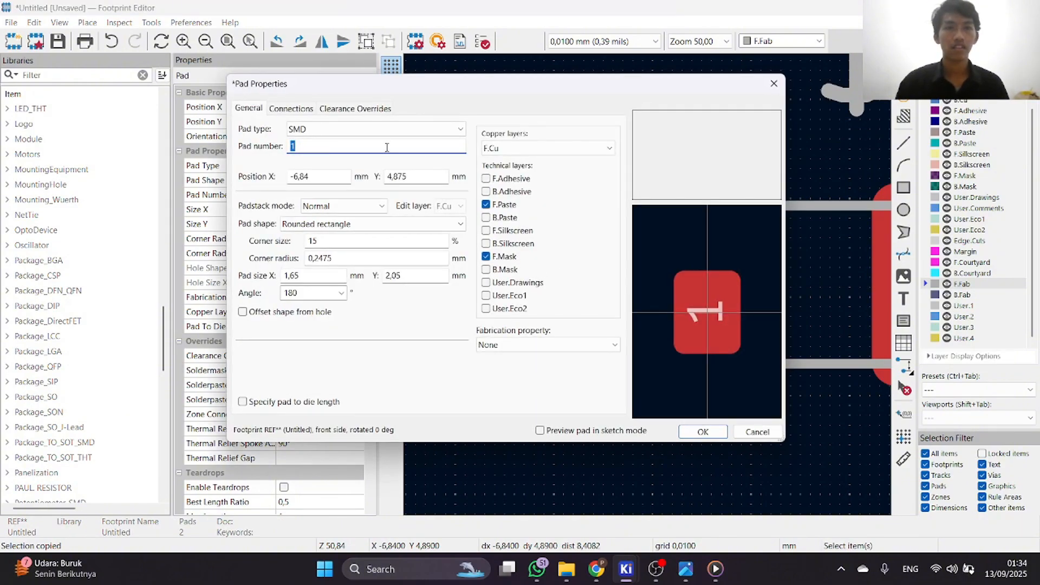
key(BackSpace)
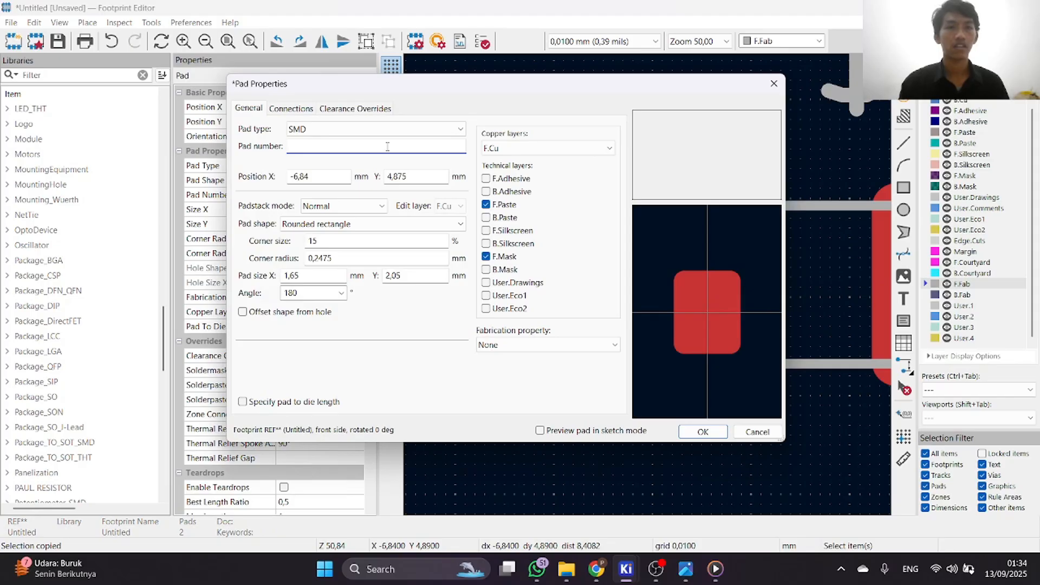
click(703, 431)
scroll(657, 290, down, 5)
scroll(698, 238, up, 2)
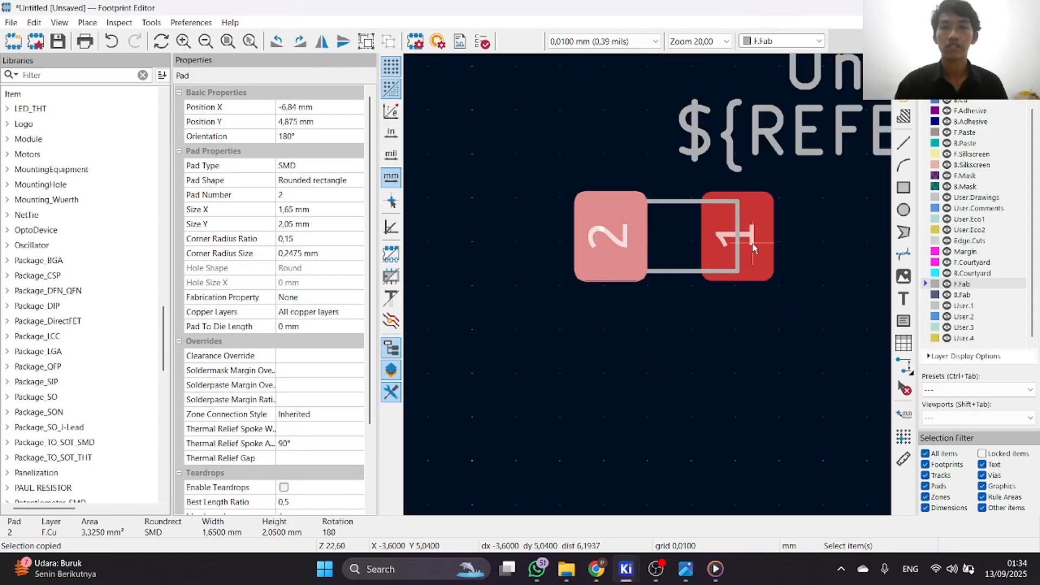
double_click(739, 255)
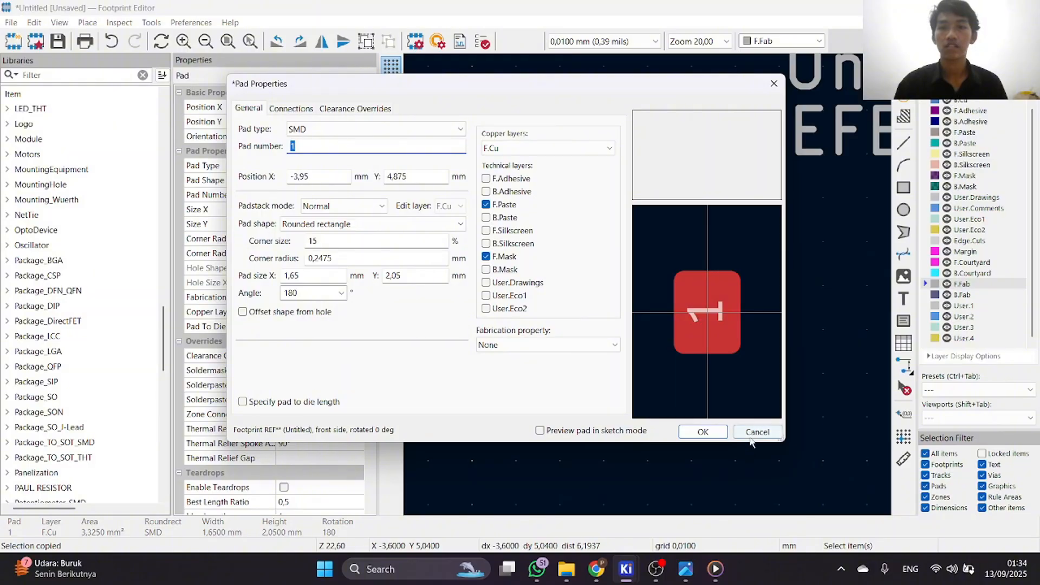
click(757, 432)
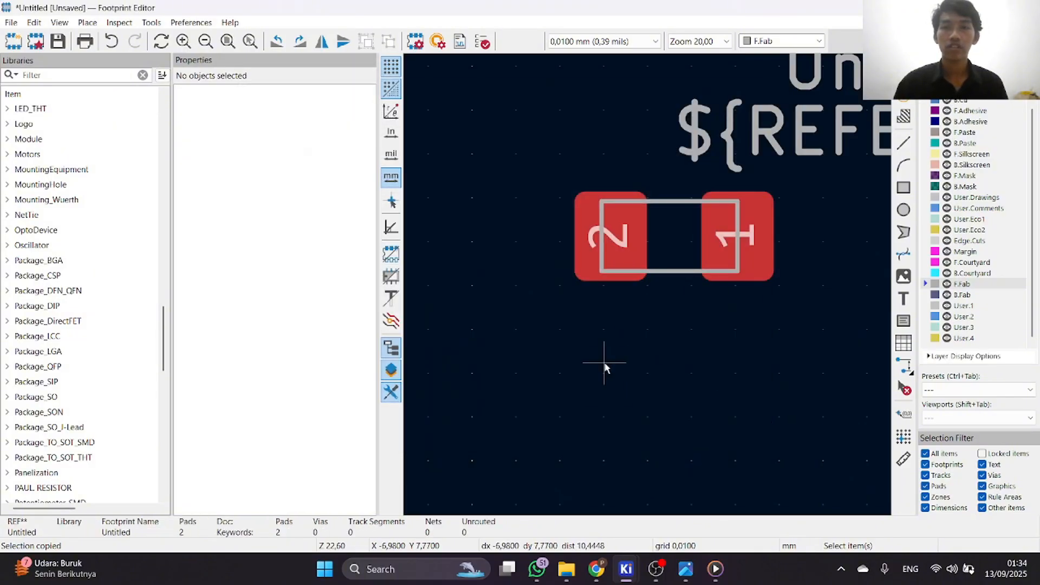
Compare the RC1206 datasheet in Chrome with the land-pattern drawing's pad sizes and spacing in Photos, and return to the Footprint Editor.
click(596, 504)
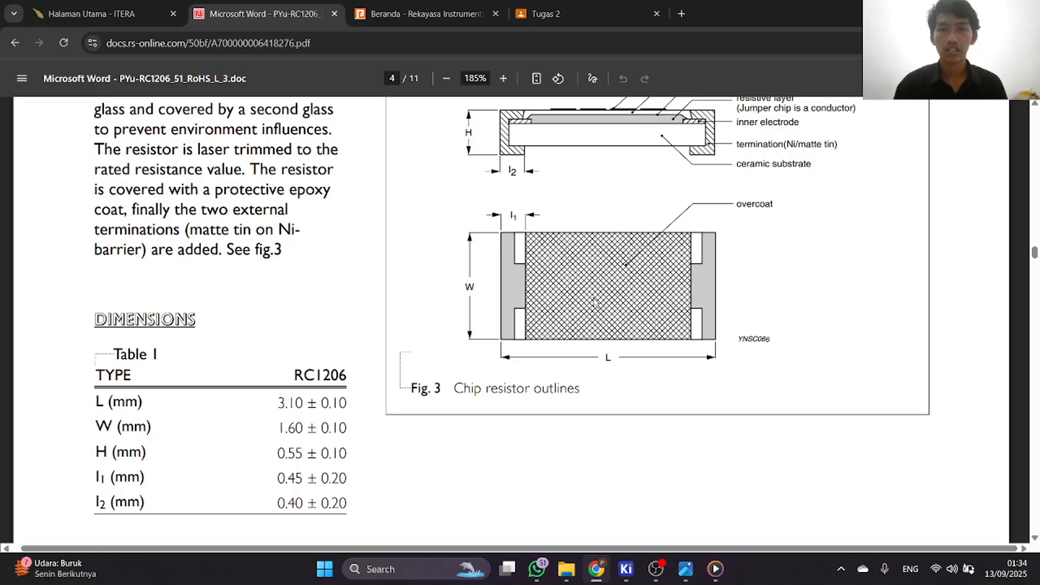
scroll(594, 302, up, 5)
scroll(601, 306, down, 5)
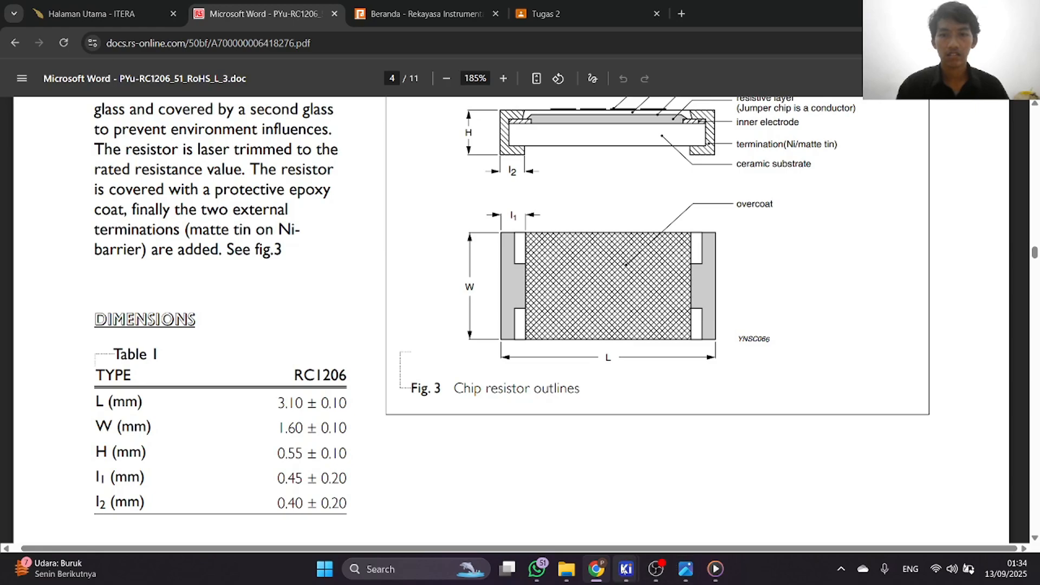
click(686, 579)
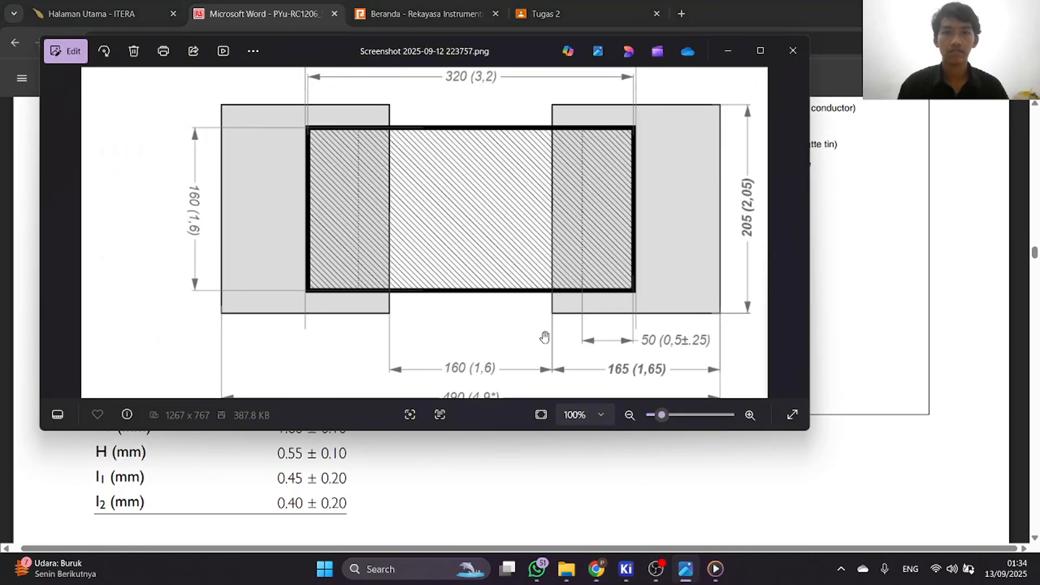
scroll(540, 333, down, 2)
scroll(537, 318, up, 2)
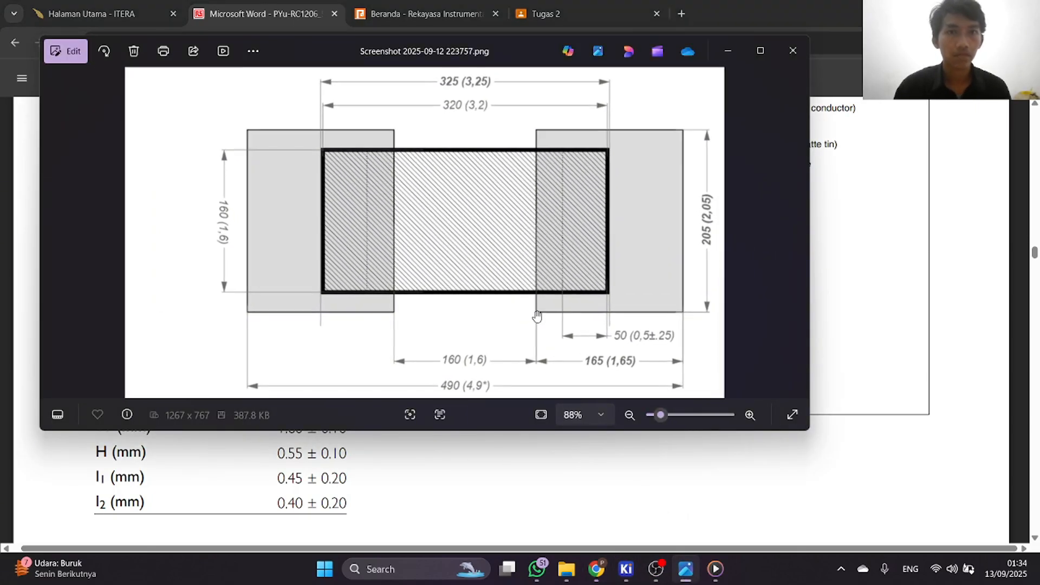
scroll(535, 374, down, 1)
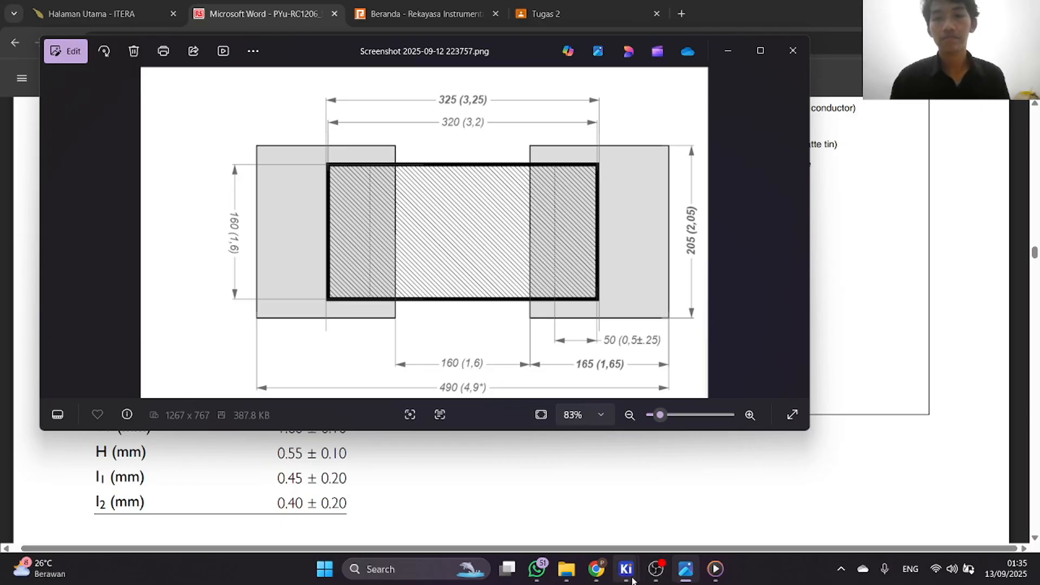
mouse_move(626, 569)
click(671, 524)
Measure the gap between the inner edges of pads 2 and 1, and clear the measurement.
scroll(639, 233, down, 2)
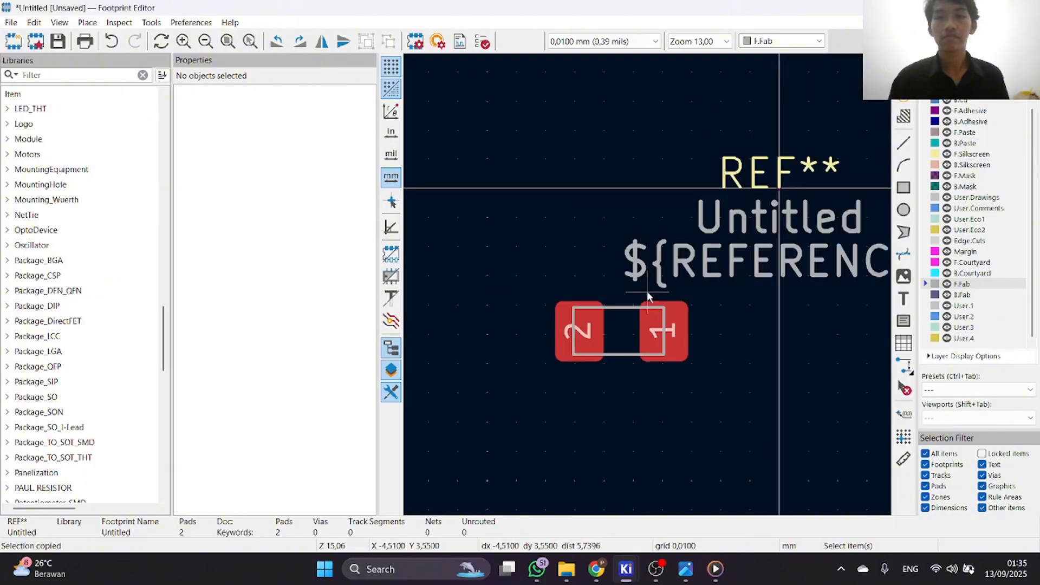
scroll(644, 320, up, 5)
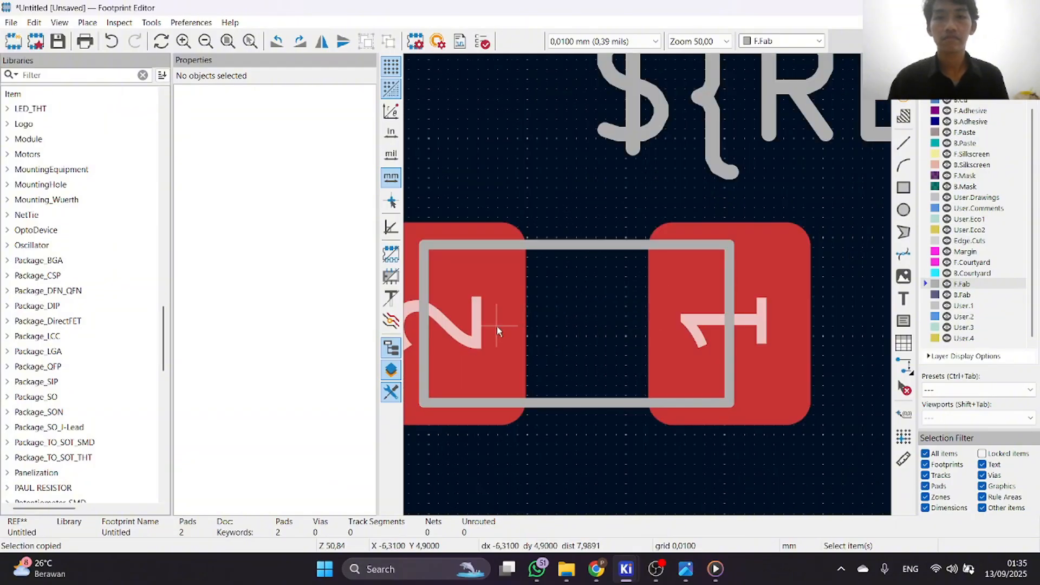
scroll(645, 274, down, 2)
scroll(650, 285, up, 1)
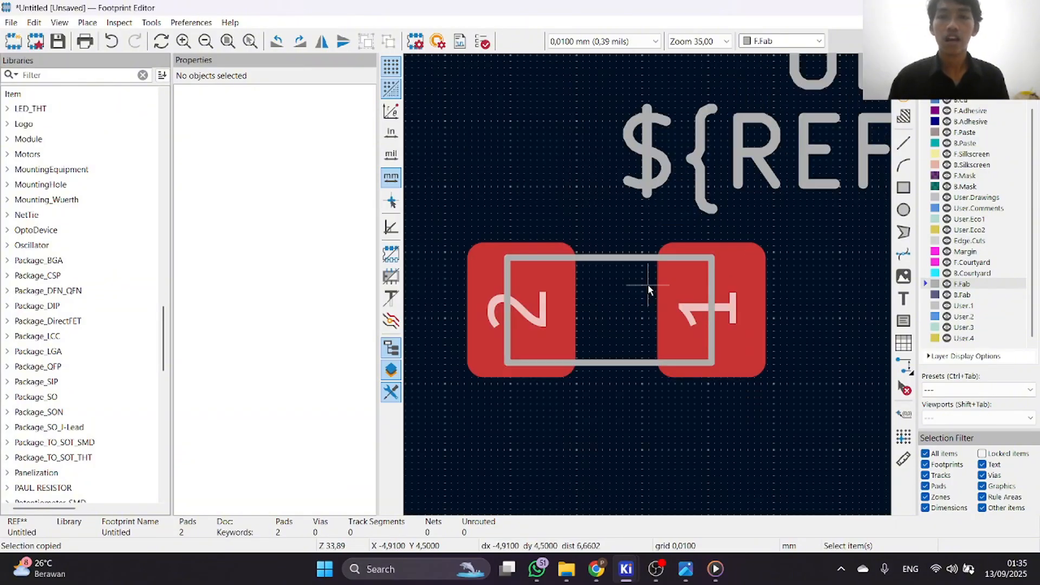
scroll(654, 289, up, 1)
scroll(653, 284, down, 1)
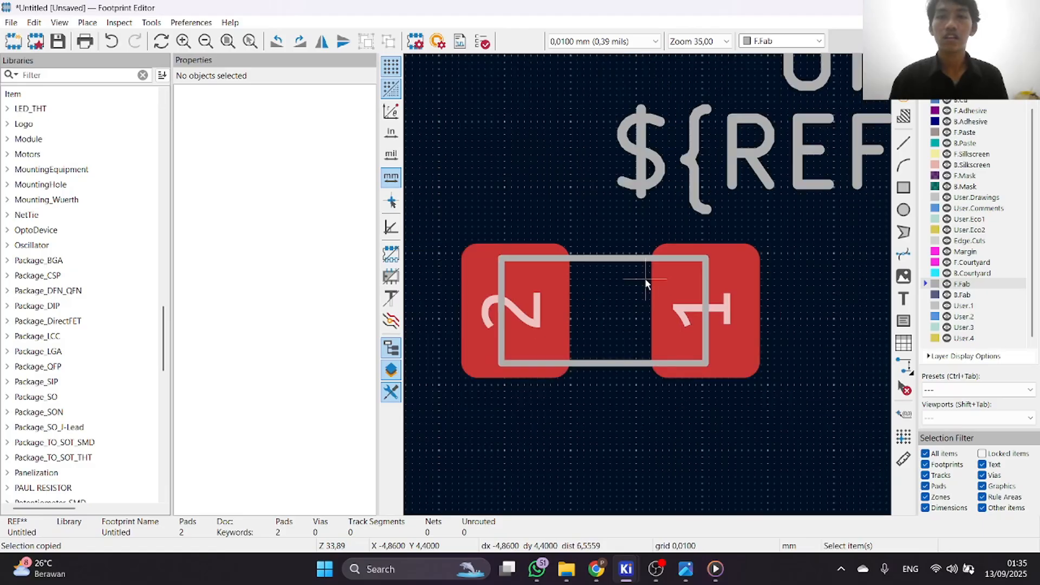
click(903, 459)
scroll(650, 285, up, 1)
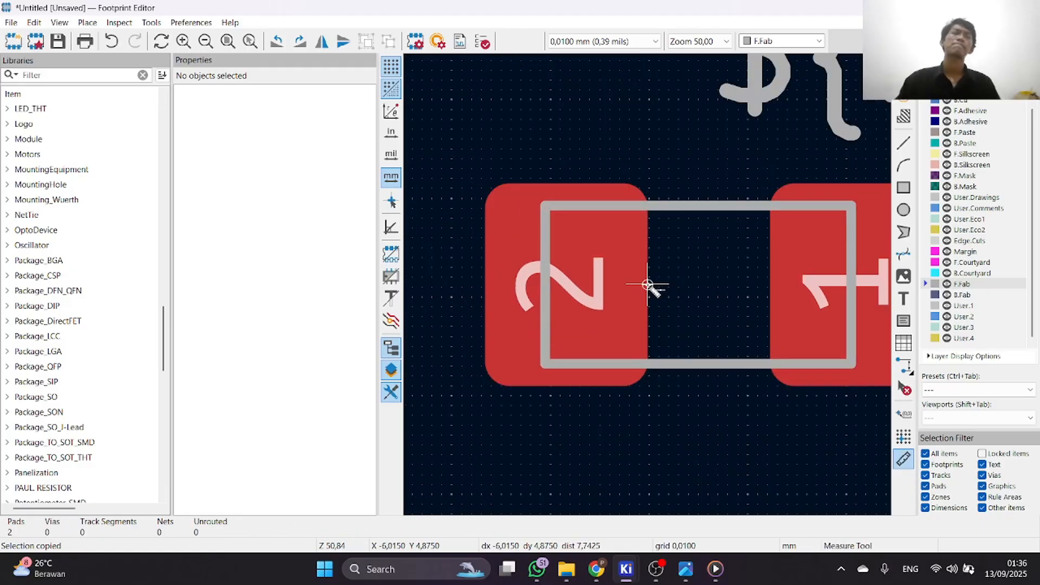
scroll(649, 284, up, 1)
scroll(648, 285, down, 1)
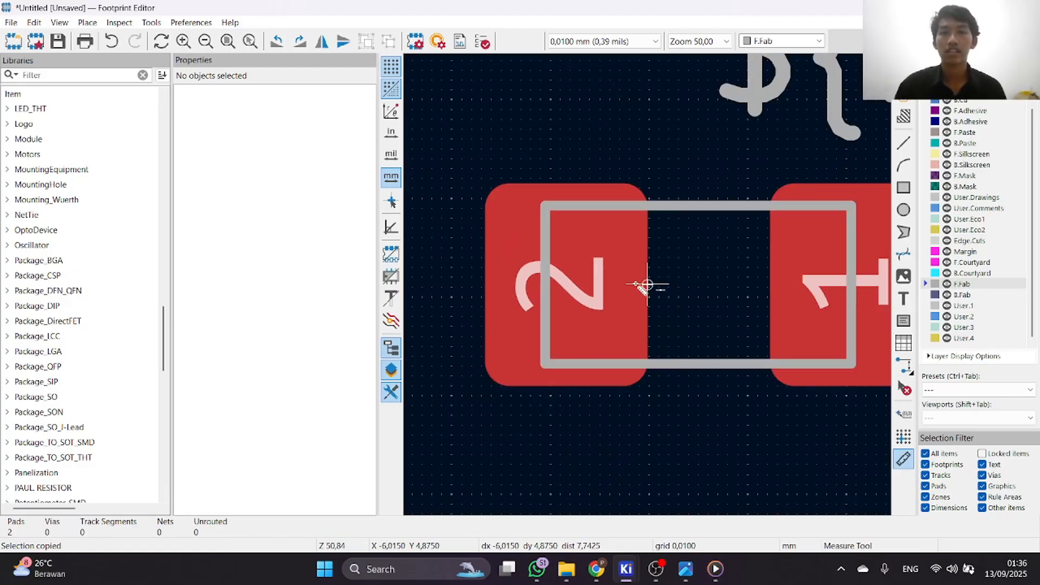
click(648, 285)
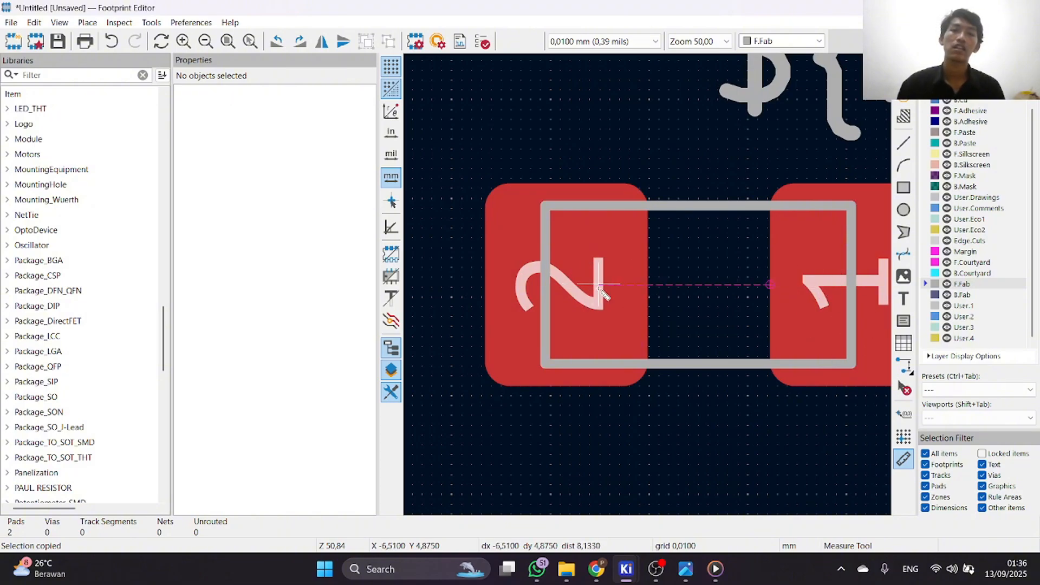
right_click(677, 363)
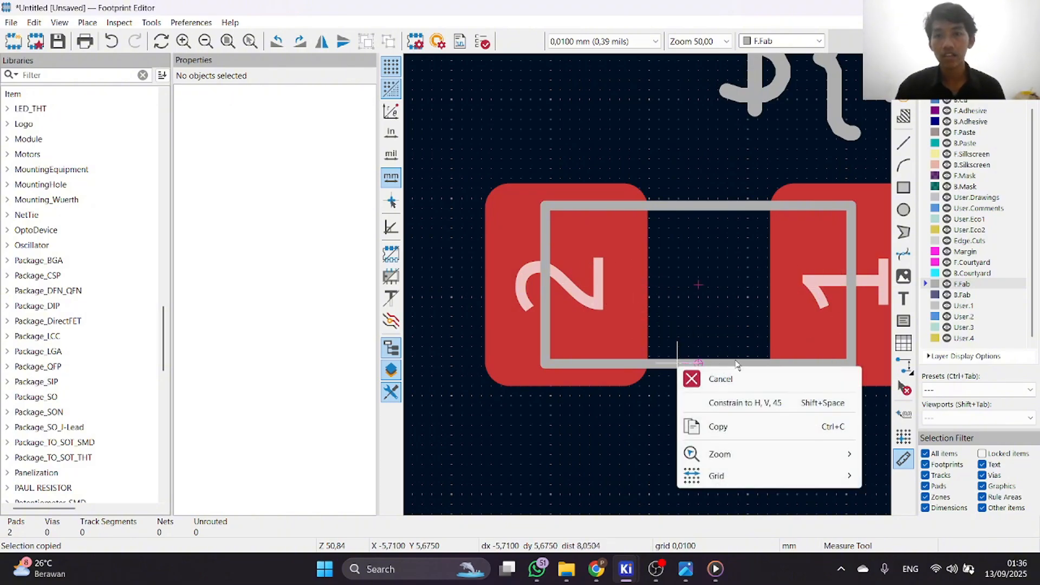
click(704, 376)
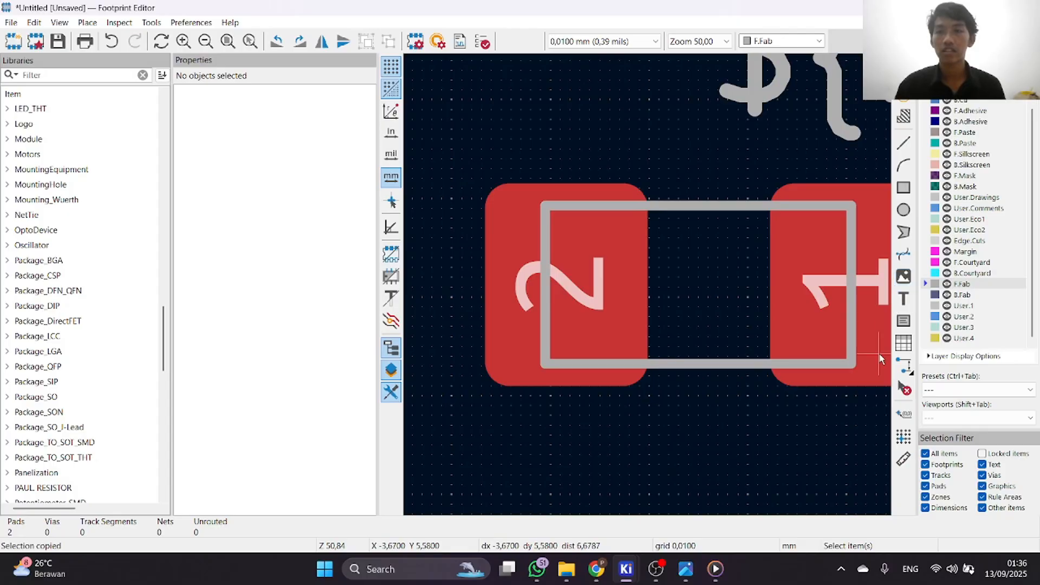
Start an orthogonal dimension and check the 1.6 mm pad gap on the land-pattern drawing in Photos, returning to the Footprint Editor.
click(908, 371)
scroll(697, 285, up, 2)
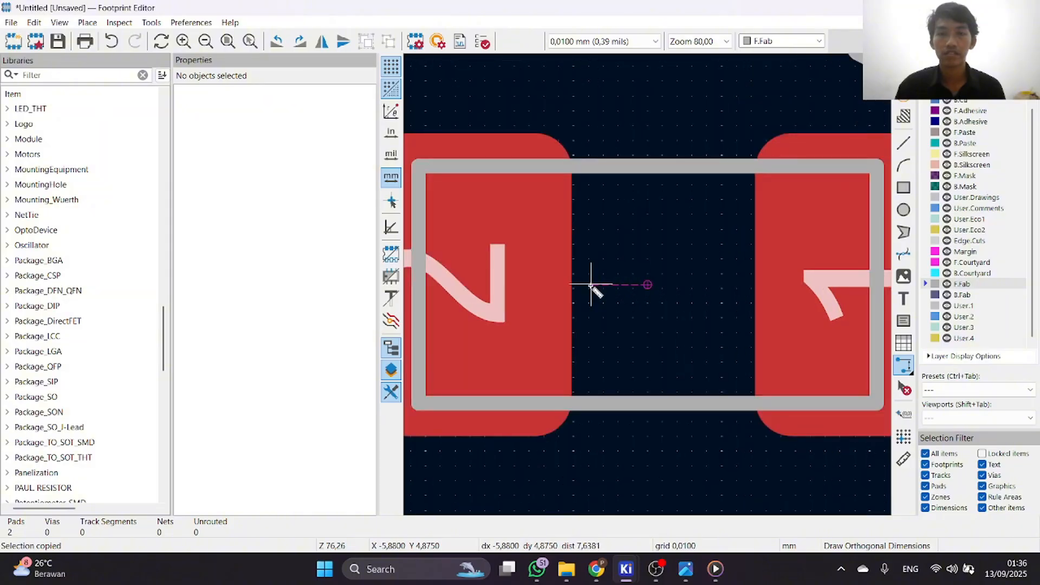
click(685, 568)
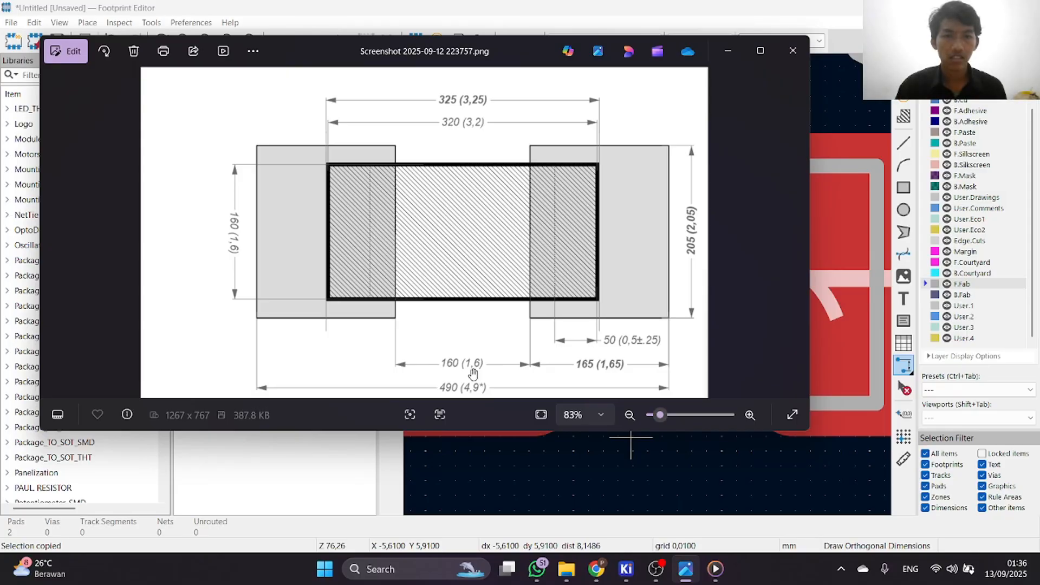
click(728, 51)
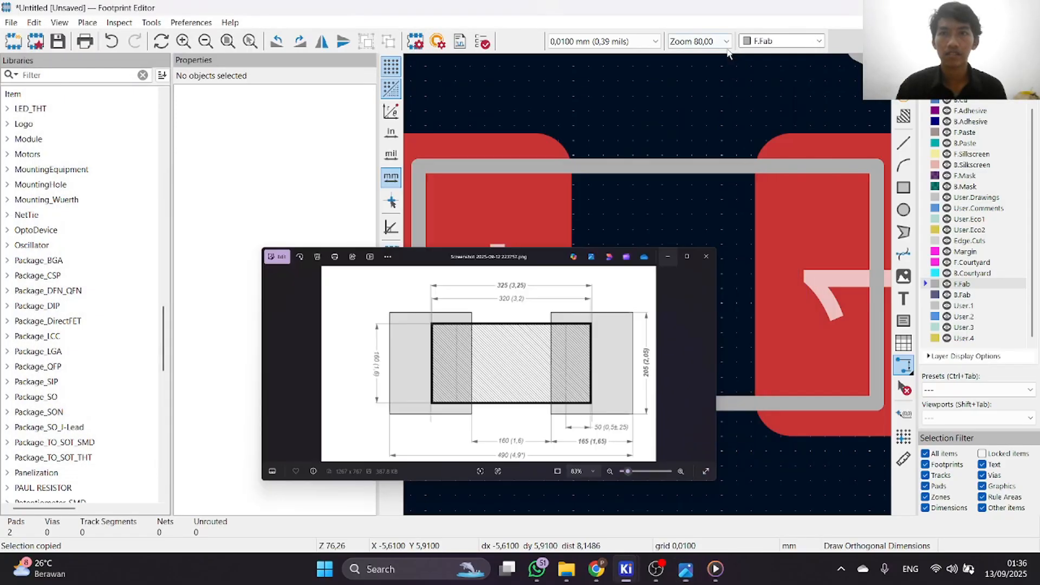
scroll(650, 291, up, 2)
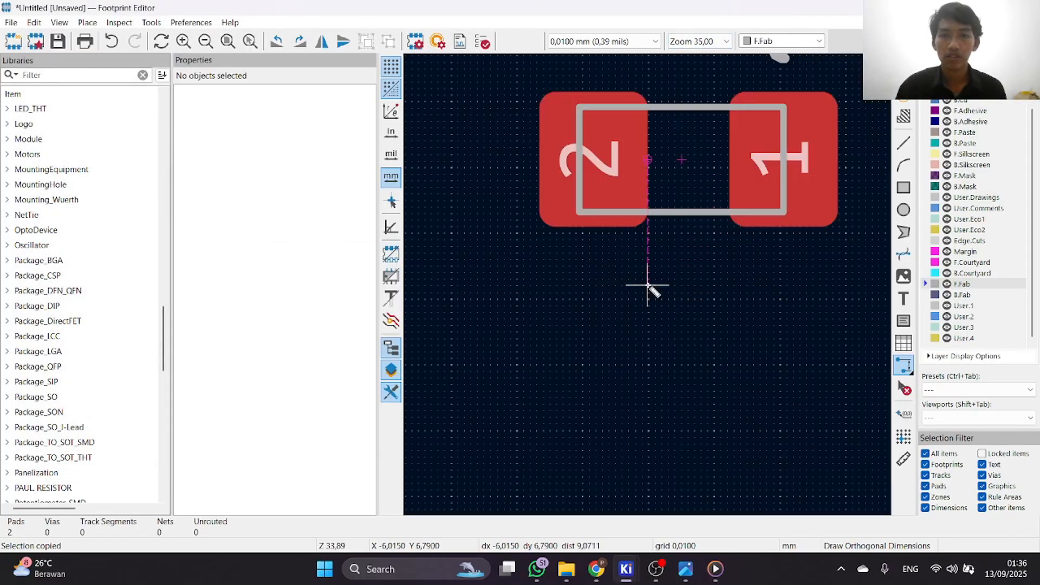
scroll(654, 291, up, 2)
scroll(727, 280, down, 4)
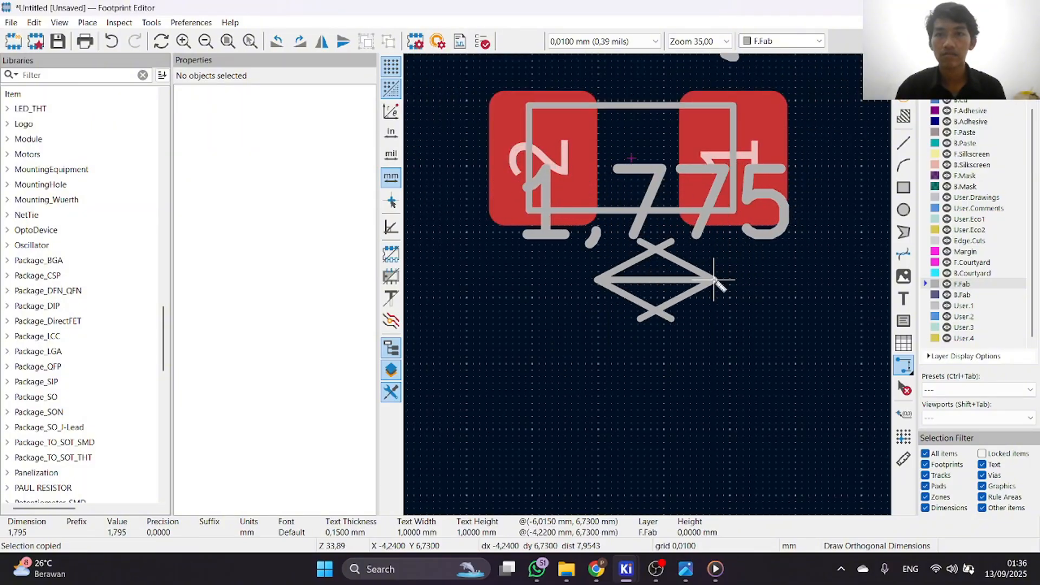
scroll(703, 281, up, 3)
scroll(664, 287, down, 1)
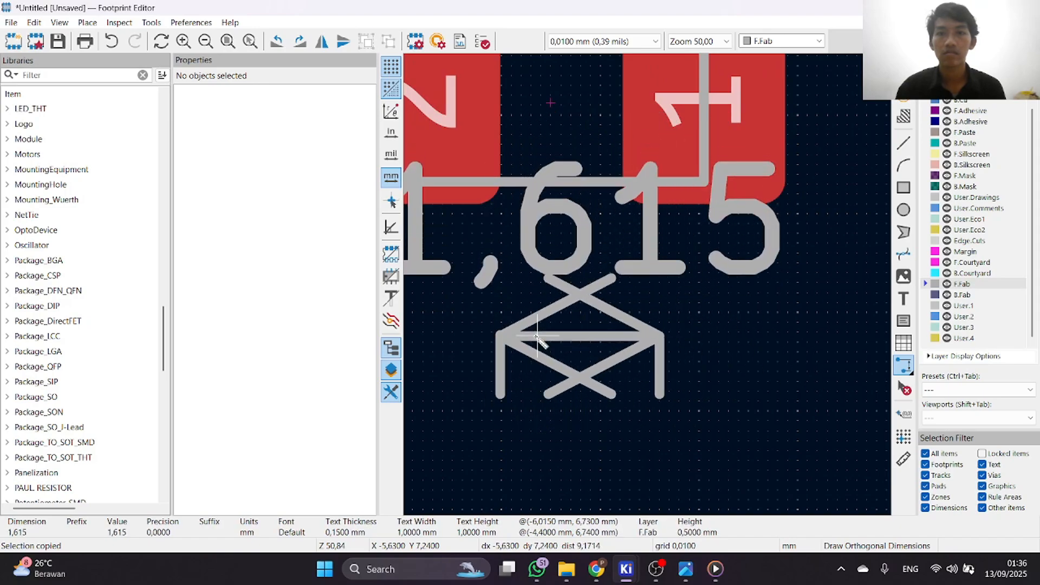
right_click(570, 310)
click(600, 321)
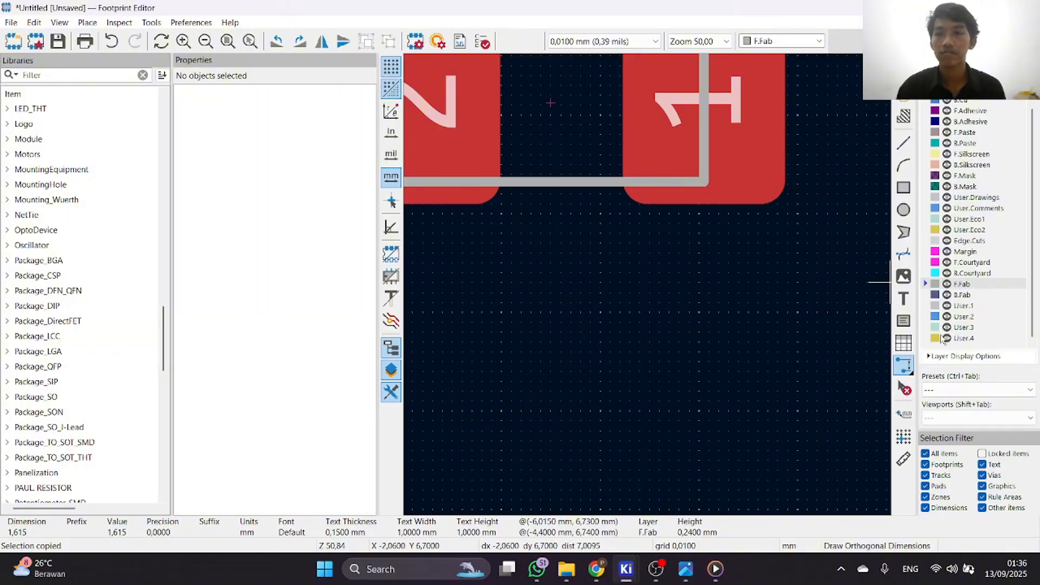
Place a horizontal 1.6 mm orthogonal dimension on F.Fab below the pads and discard the stray dimension started after it.
click(553, 280)
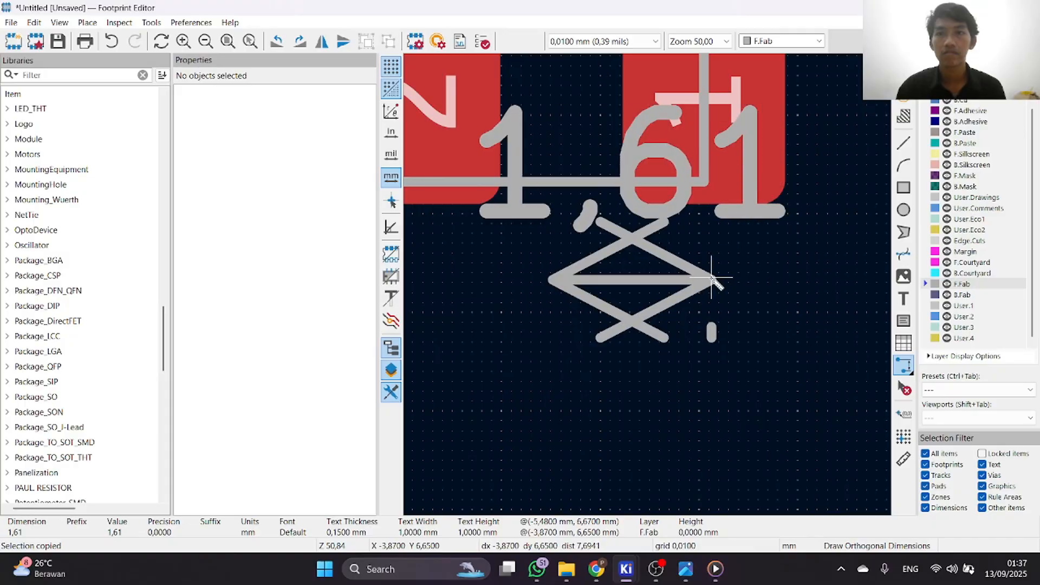
click(710, 279)
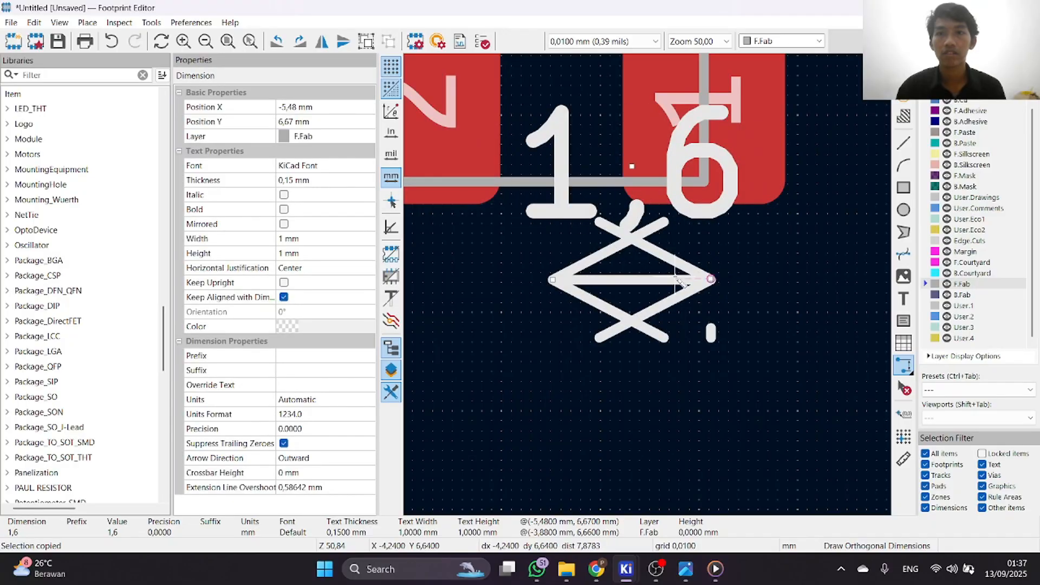
right_click(649, 284)
click(757, 264)
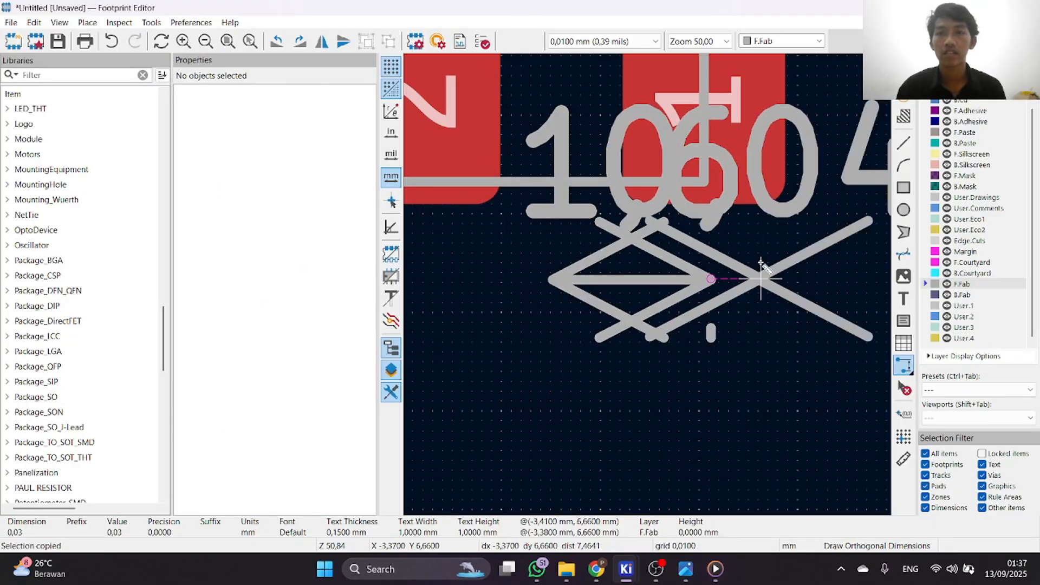
right_click(760, 263)
click(771, 274)
Move pad 1 together with the body outline down over the 1.6 mm dimension, placing the pad at X -3.03, Y 6.47 mm.
scroll(639, 287, down, 4)
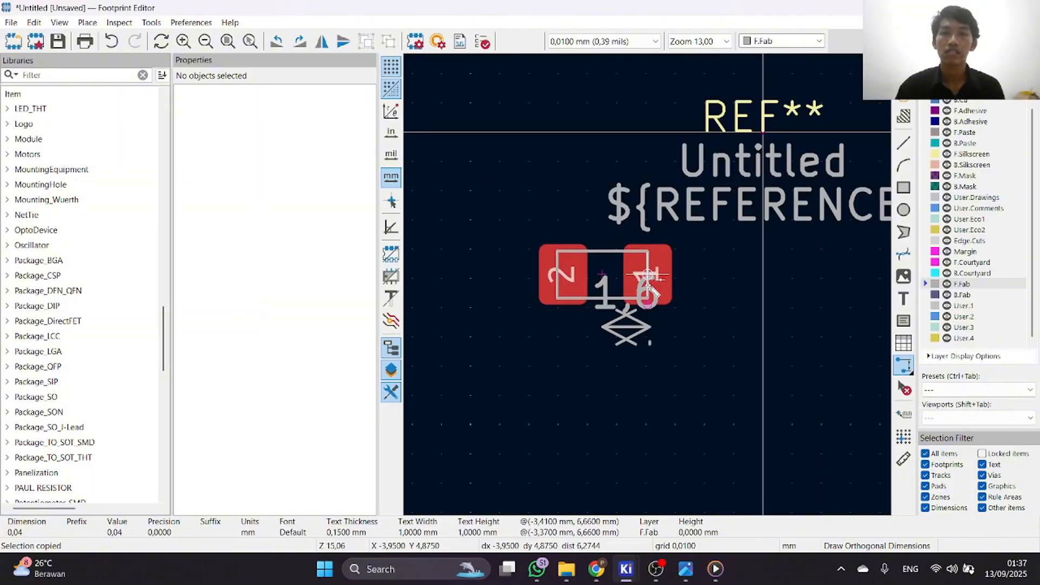
scroll(648, 285, up, 2)
scroll(441, 145, down, 2)
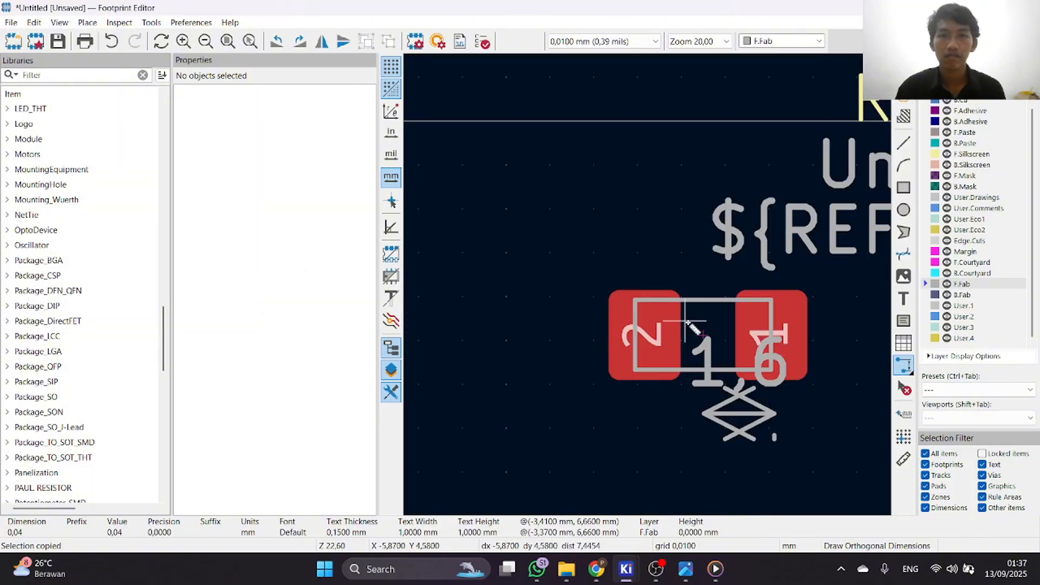
drag(646, 300, 807, 383)
scroll(808, 383, down, 2)
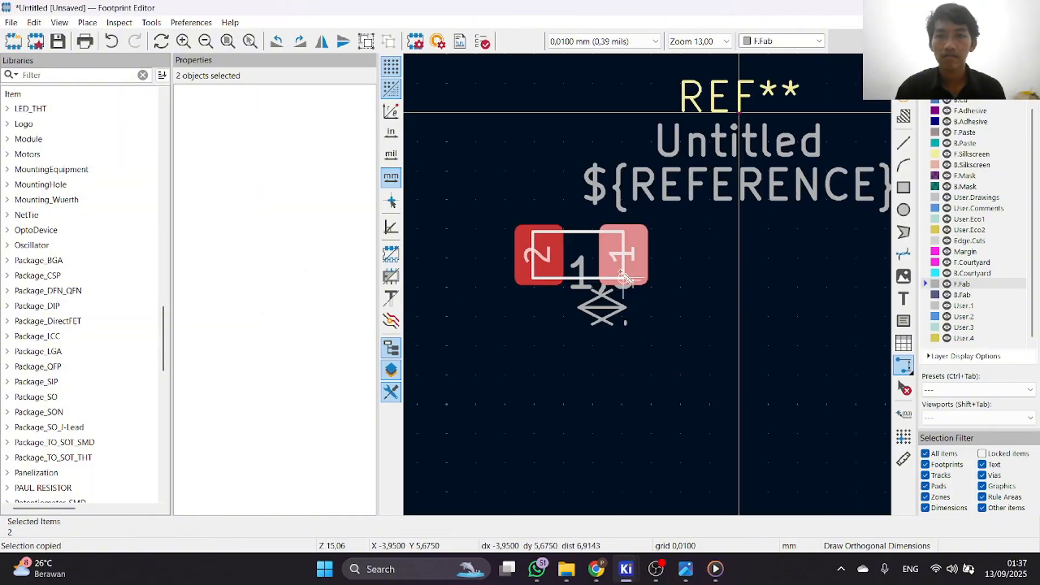
key(m)
click(652, 302)
key(ctrl+shift+h)
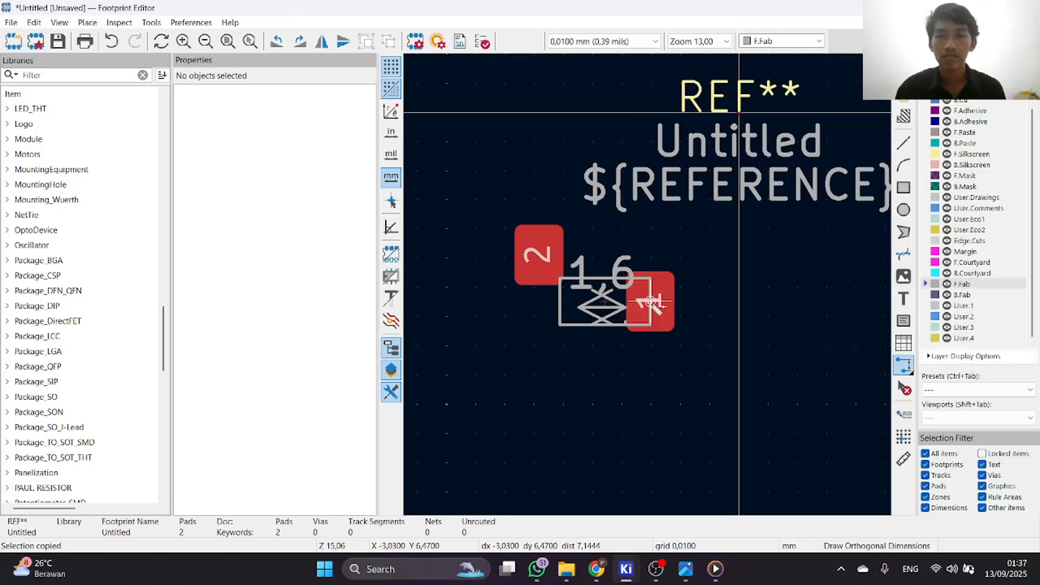
scroll(651, 302, up, 2)
click(710, 322)
right_click(737, 365)
click(753, 375)
scroll(698, 319, down, 1)
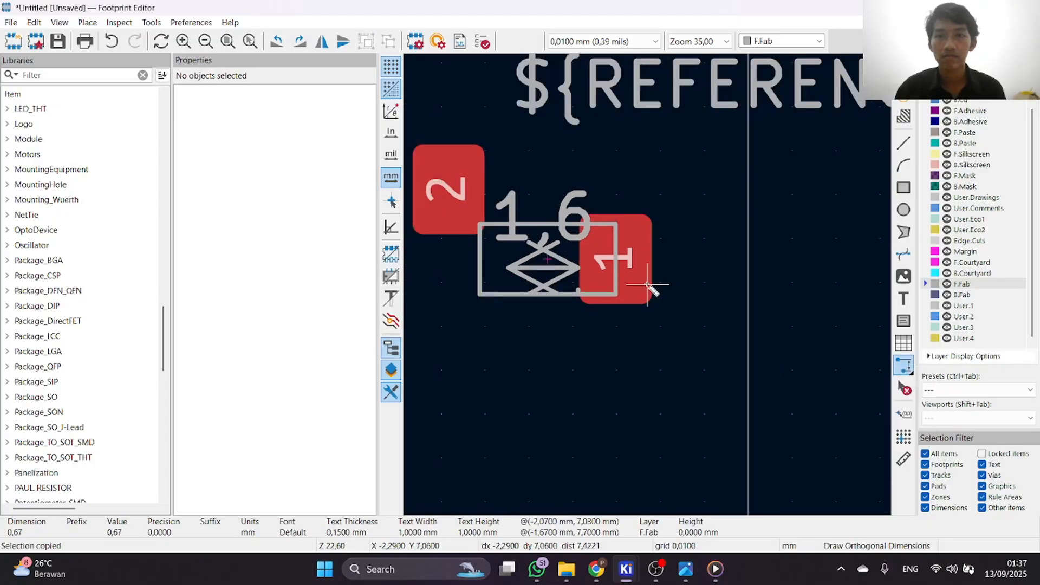
scroll(578, 260, down, 1)
scroll(585, 238, up, 2)
click(666, 299)
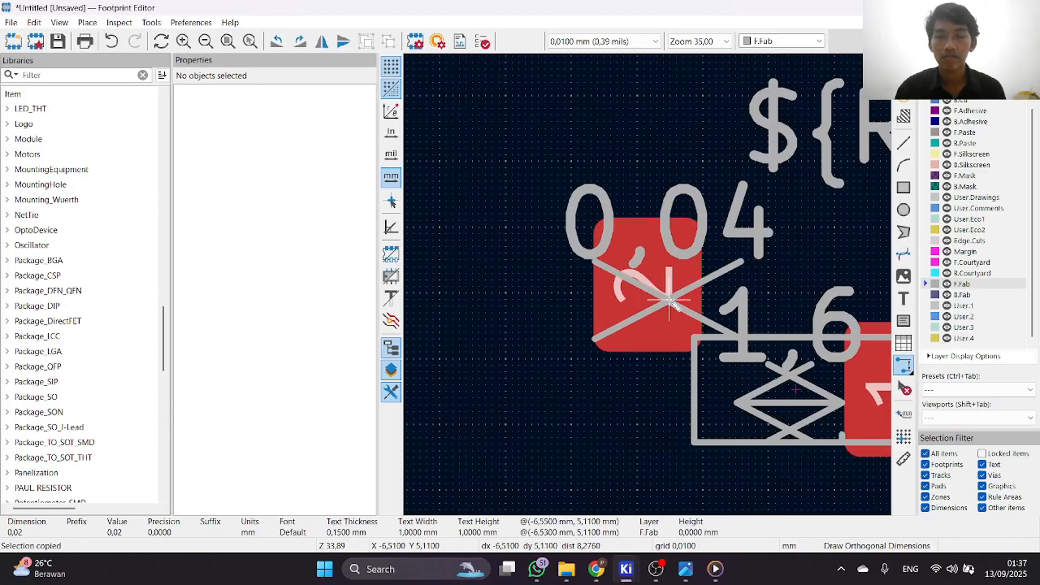
right_click(669, 300)
click(711, 313)
right_click(719, 325)
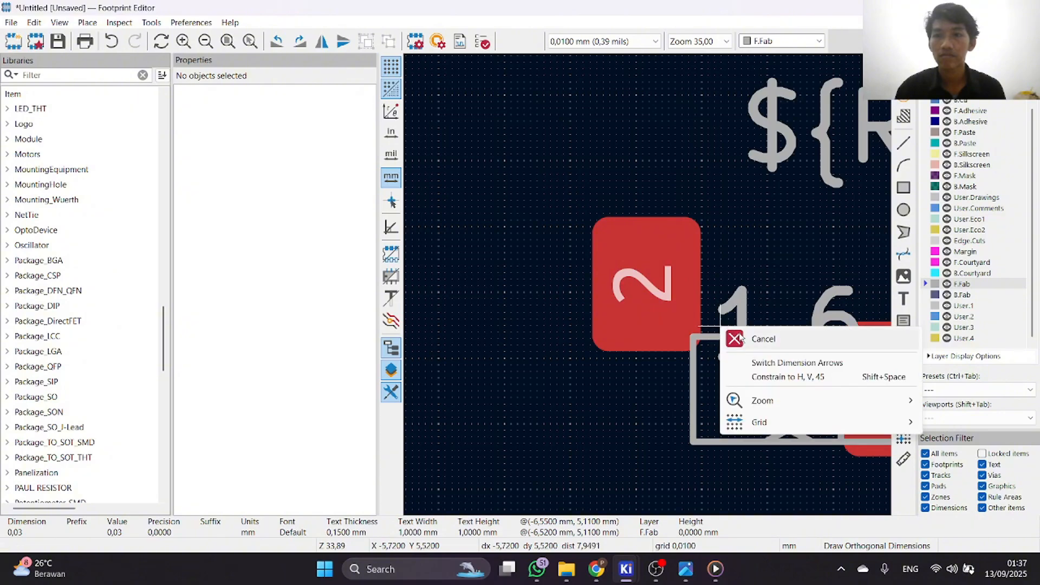
click(754, 338)
Leave the dimension tool and move pad 2 onto the left end of the body outline at X -6.24, Y 6.44 mm.
click(742, 336)
scroll(650, 282, down, 1)
scroll(650, 282, up, 2)
click(652, 287)
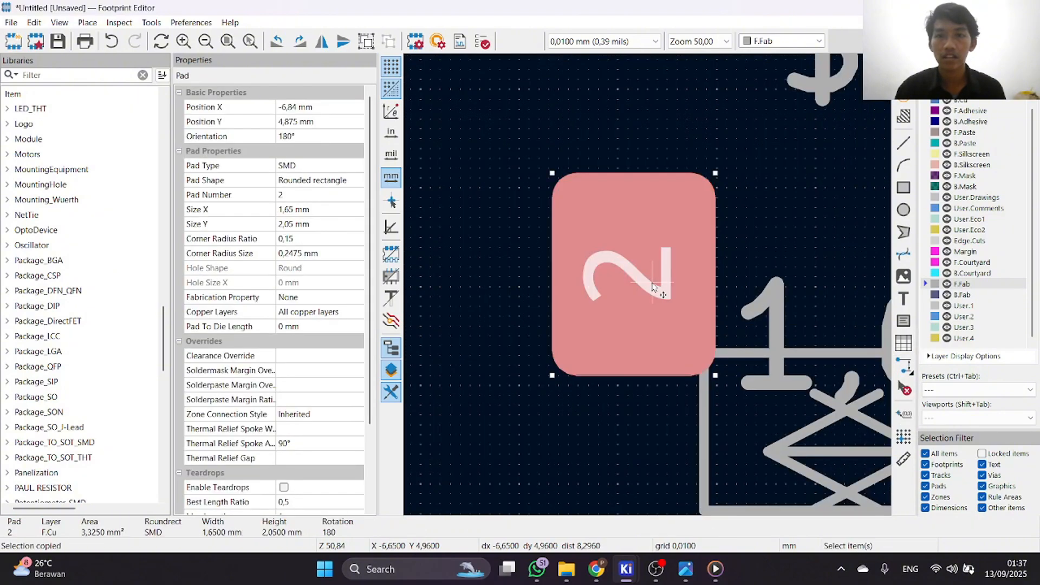
scroll(653, 289, down, 1)
drag(652, 288, 692, 391)
scroll(677, 382, up, 1)
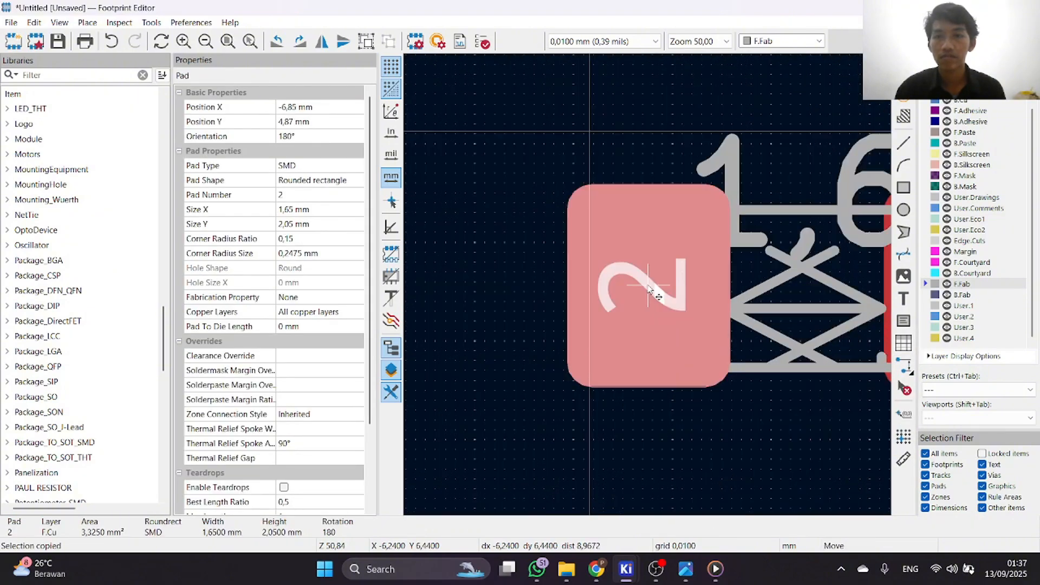
scroll(951, 168, up, 1)
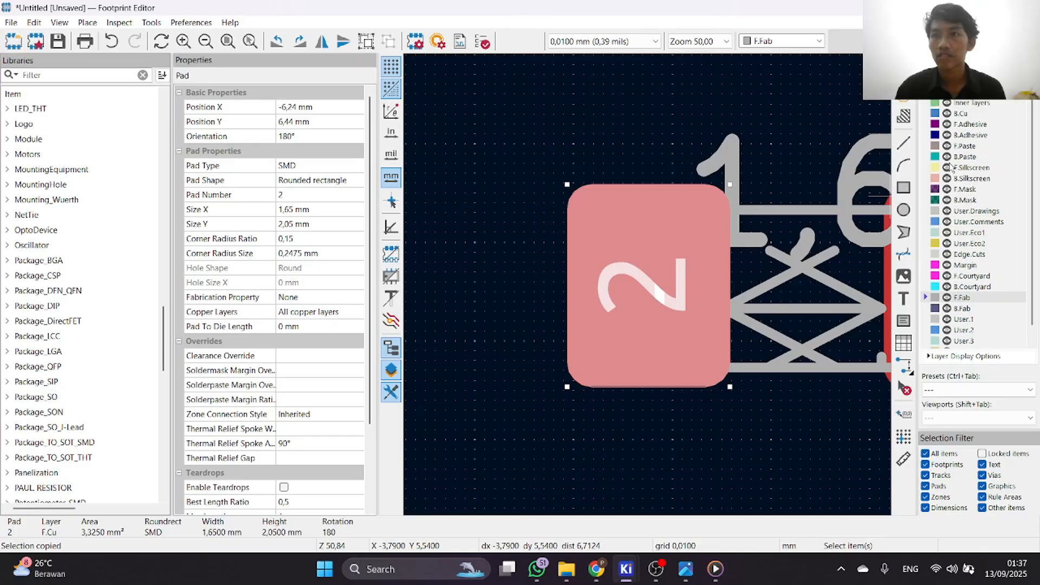
Try F.Cu as the active layer with the 1.6 mm dimension selected, and switch back to F.Fab.
click(924, 96)
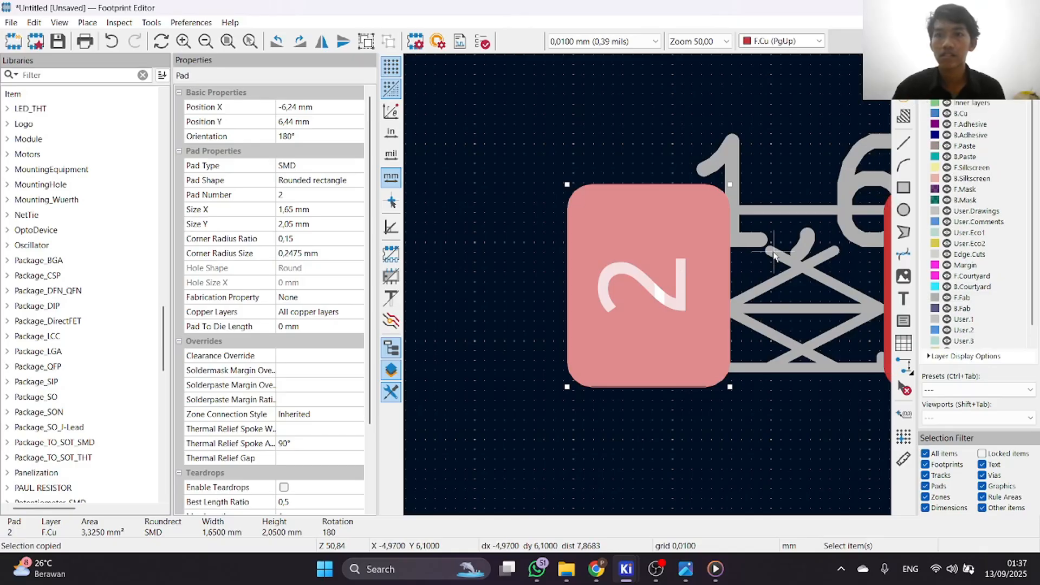
click(736, 124)
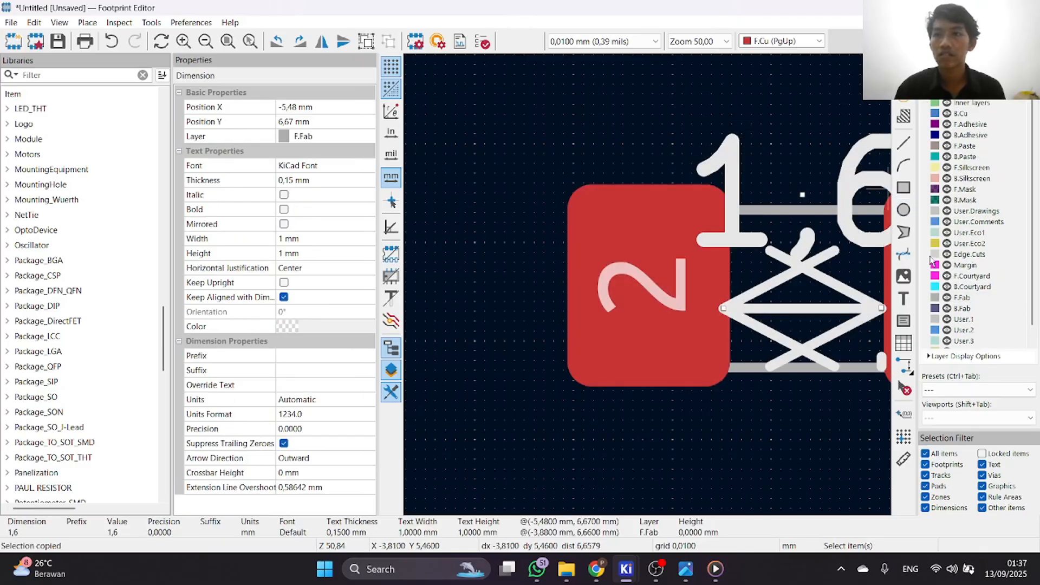
scroll(964, 323, down, 1)
click(934, 285)
scroll(845, 282, down, 2)
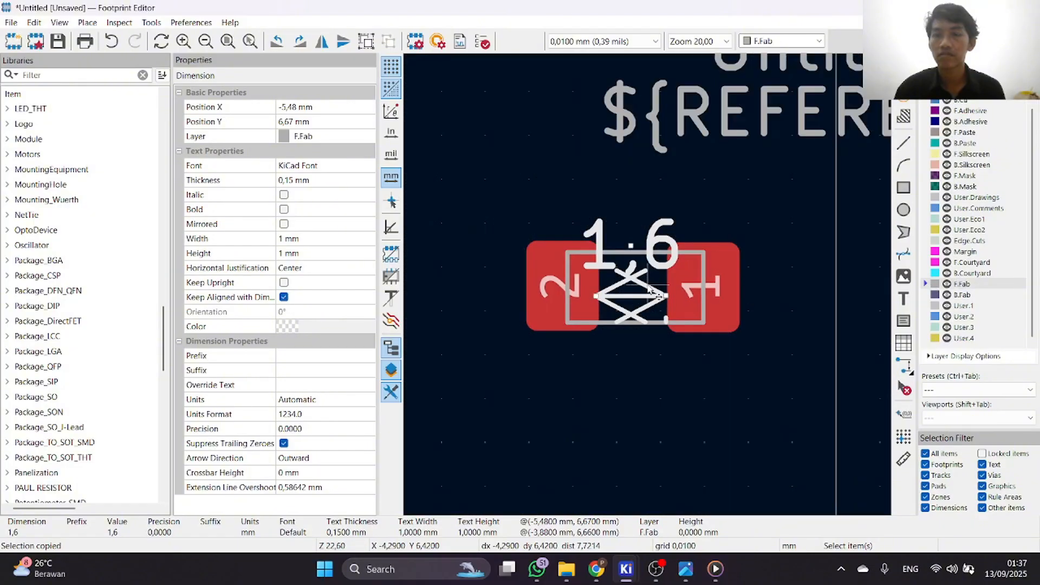
Check pad 1's properties without changing them, and compare both pads' inner edges with the ends of the 1.6 mm dimension.
scroll(664, 290, up, 2)
click(710, 301)
double_click(758, 335)
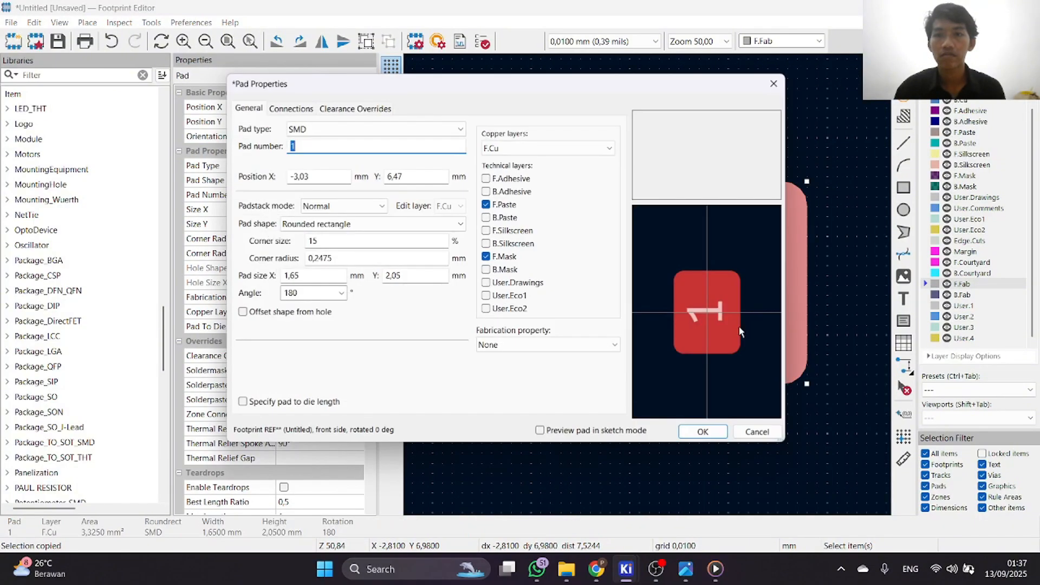
click(758, 433)
right_click(737, 288)
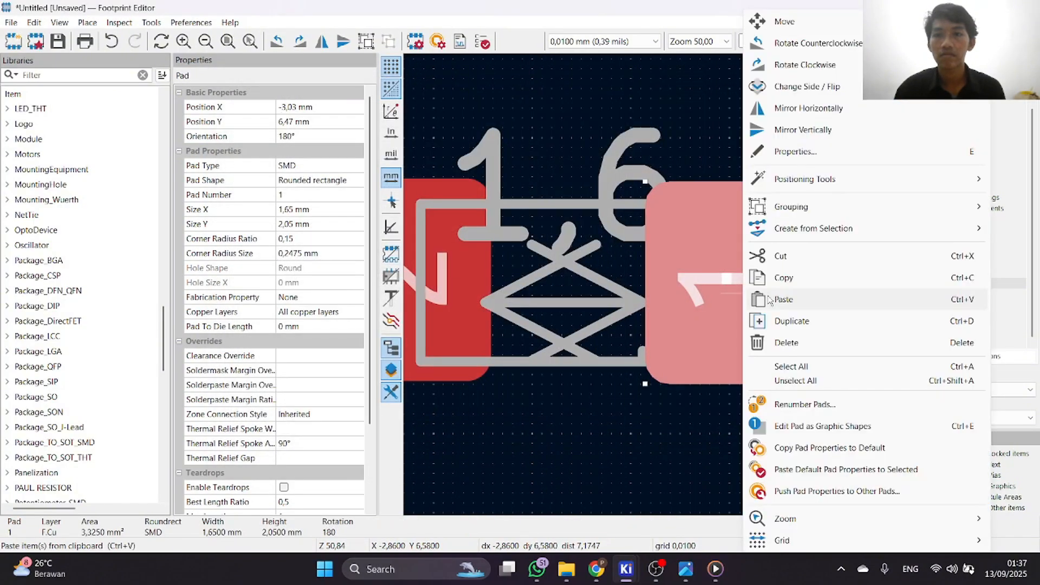
click(697, 95)
scroll(697, 95, down, 3)
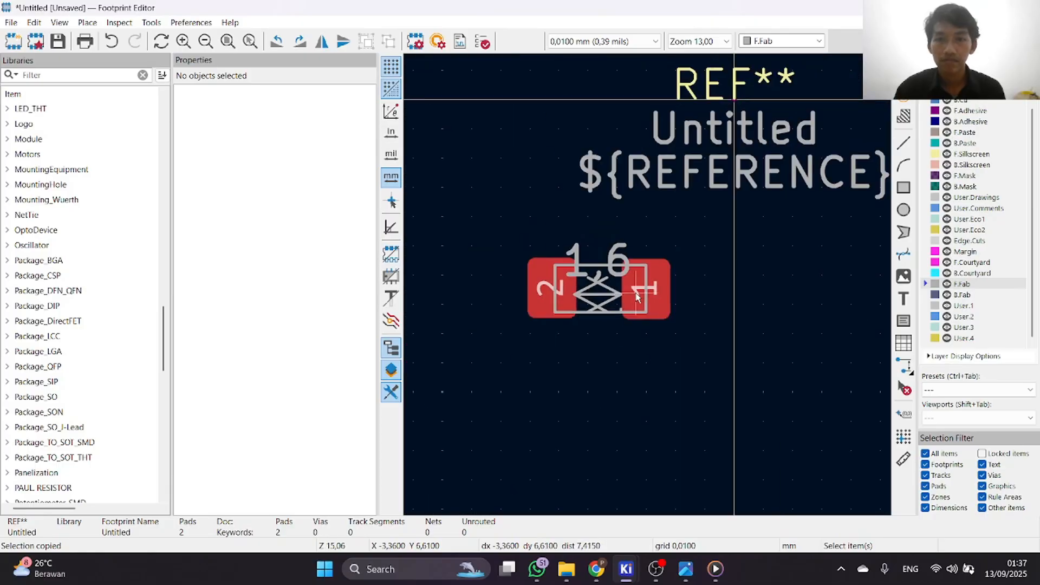
scroll(649, 290, up, 2)
scroll(636, 310, up, 1)
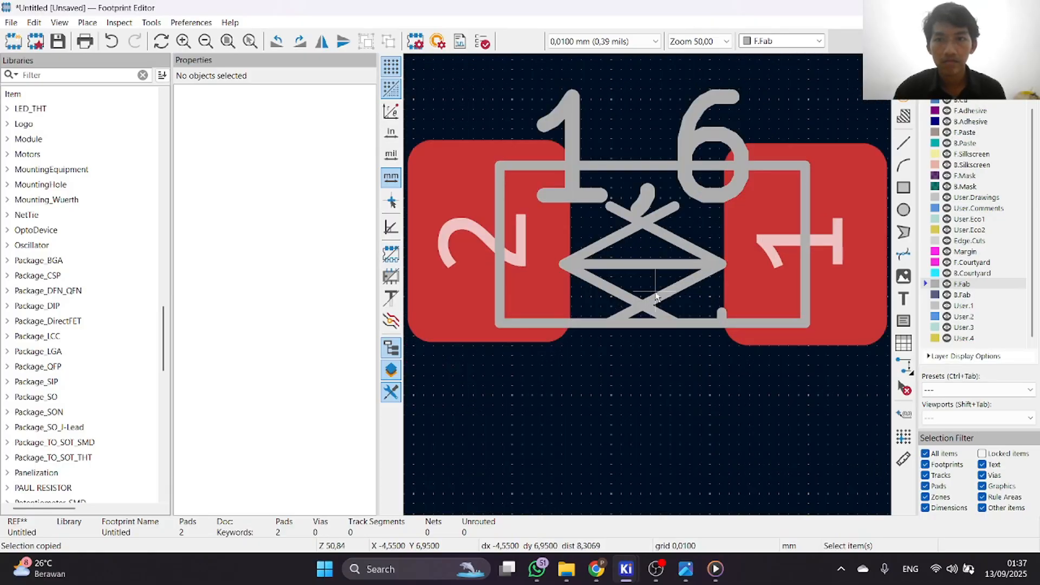
Move pad 2 outward toward the left end of the 1.6 mm dimension, to X -6.32, Y 6.45 mm.
click(524, 264)
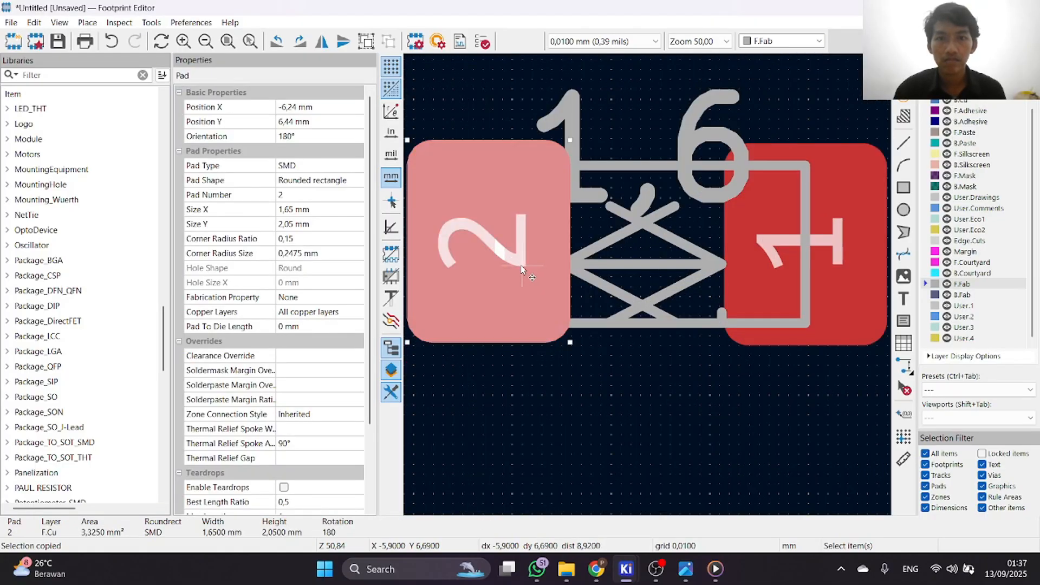
drag(521, 268, 481, 245)
click(628, 124)
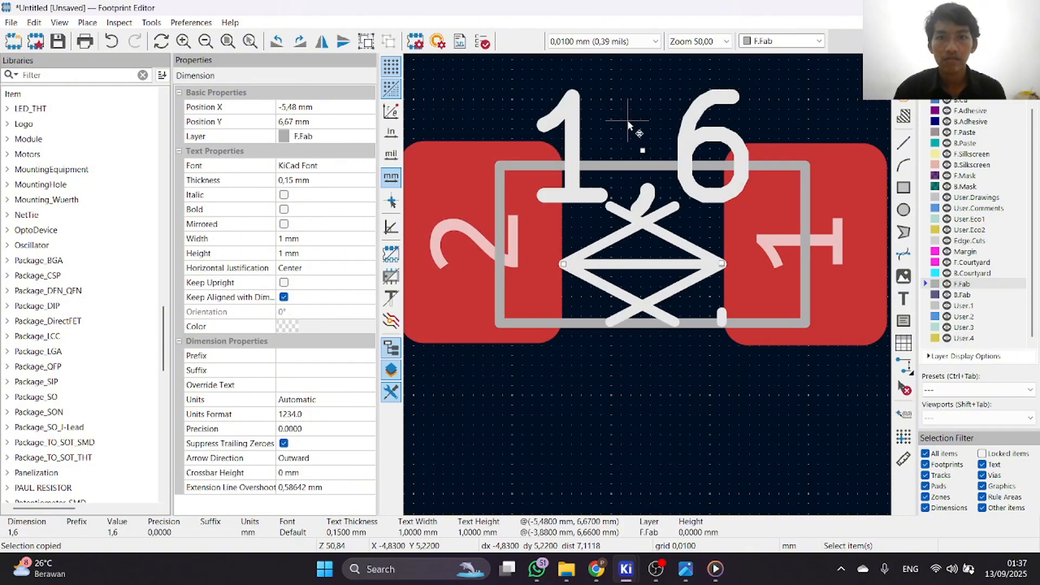
Fine-tune pad 2's position against the left end of the 1.6 mm dimension, to X -6.31, Y 6.45 mm, and deselect it.
scroll(647, 246, down, 1)
scroll(647, 246, up, 3)
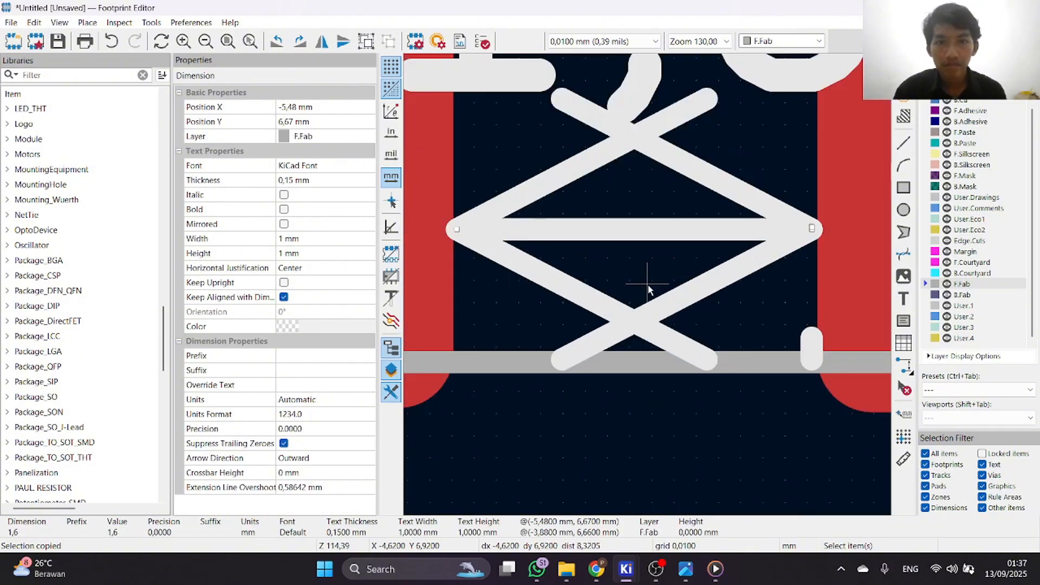
scroll(628, 279, down, 1)
scroll(596, 271, up, 3)
click(652, 285)
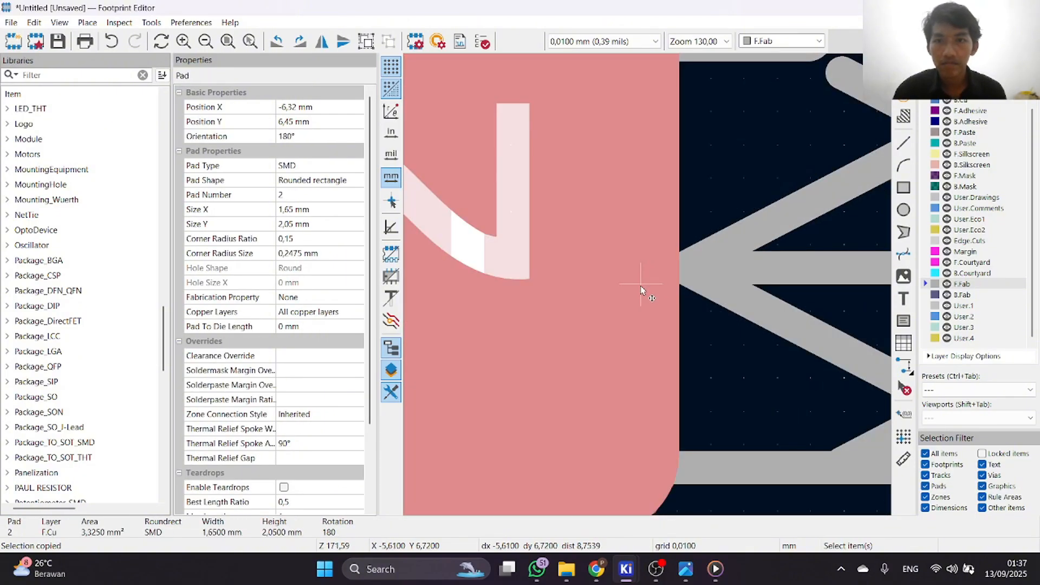
drag(640, 284, 408, 197)
scroll(418, 198, down, 1)
scroll(793, 357, down, 2)
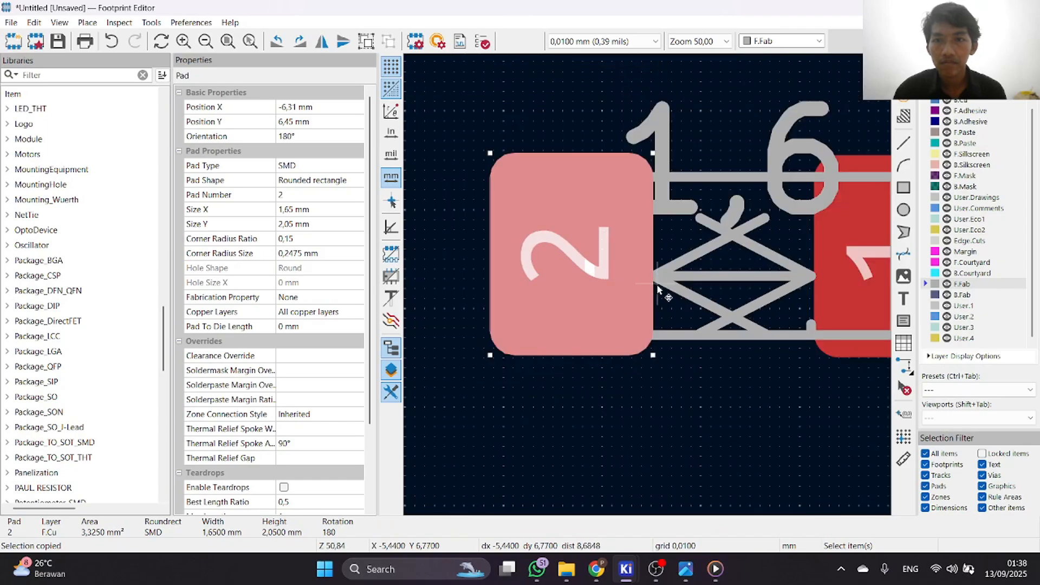
click(663, 300)
scroll(647, 285, up, 3)
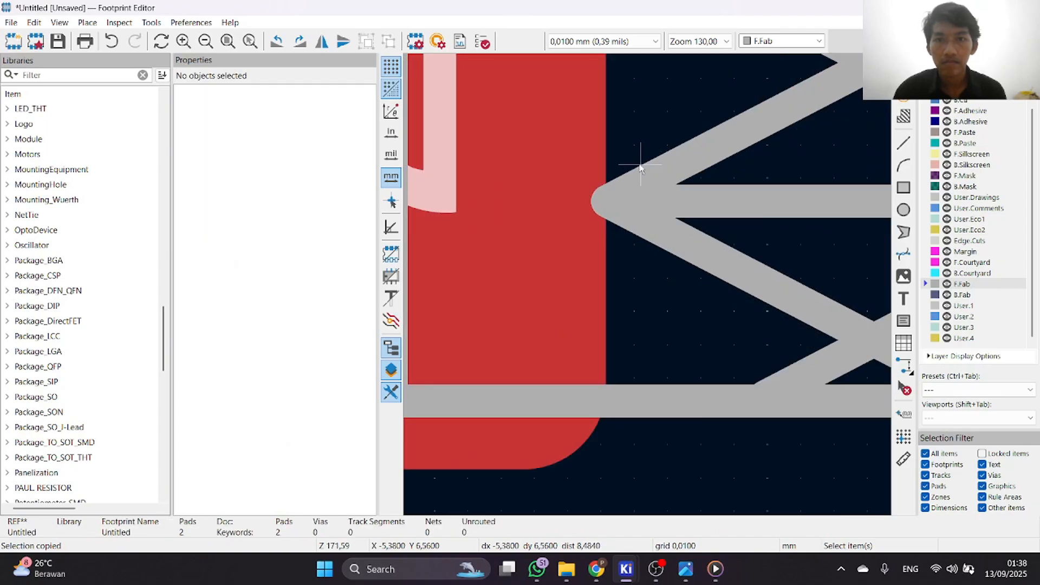
Move pad 1 inward so its inner edge meets the right end of the 1.6 mm dimension.
scroll(648, 285, down, 2)
scroll(687, 295, down, 1)
scroll(648, 284, up, 2)
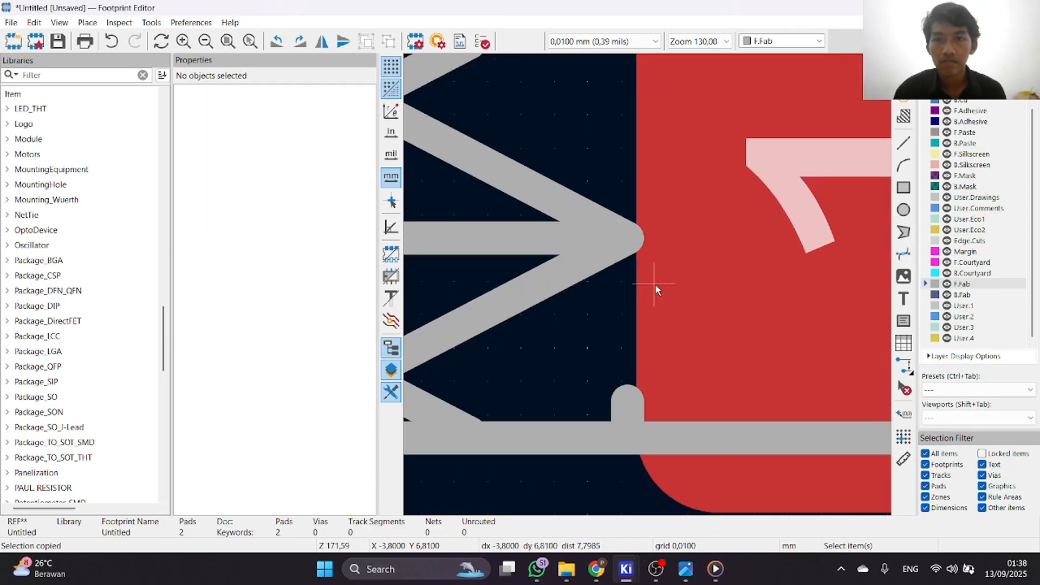
click(655, 284)
click(597, 318)
click(653, 289)
mouse_move(658, 290)
mouse_down()
mouse_move(670, 294)
mouse_move(664, 273)
mouse_up()
scroll(670, 294, down, 2)
key(m)
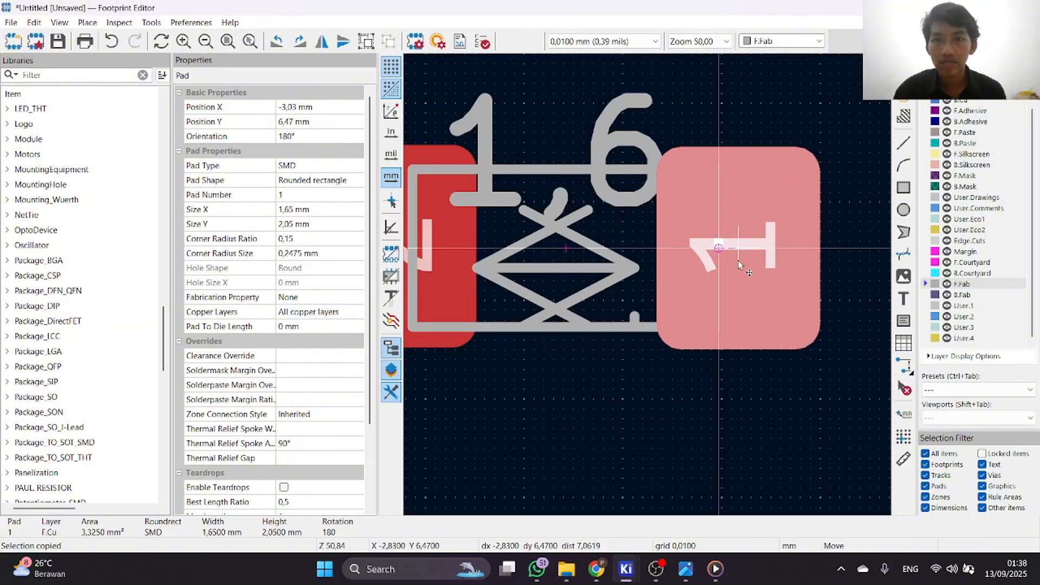
click(728, 260)
double_click(562, 405)
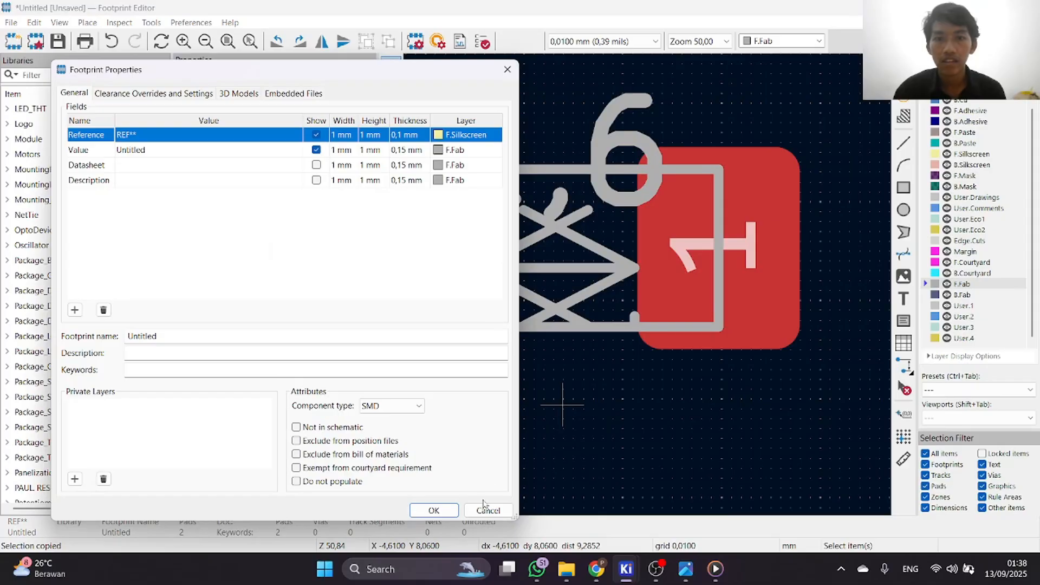
click(484, 507)
Nudge pad 2 so its inner edge lines up with the left end of the 1.6 mm dimension, and deselect it.
scroll(474, 480, down, 3)
scroll(590, 304, up, 3)
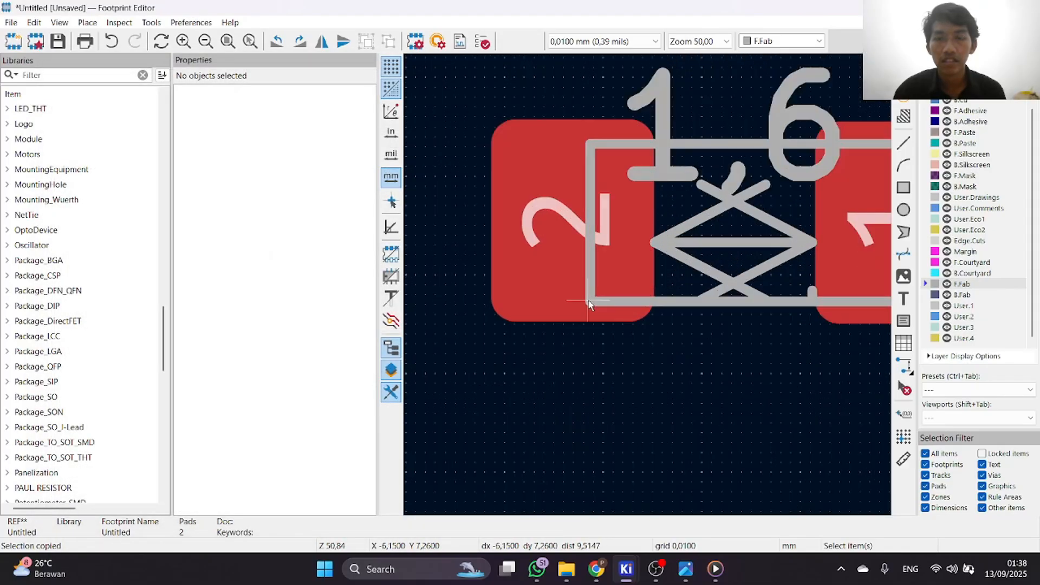
click(565, 291)
key(m)
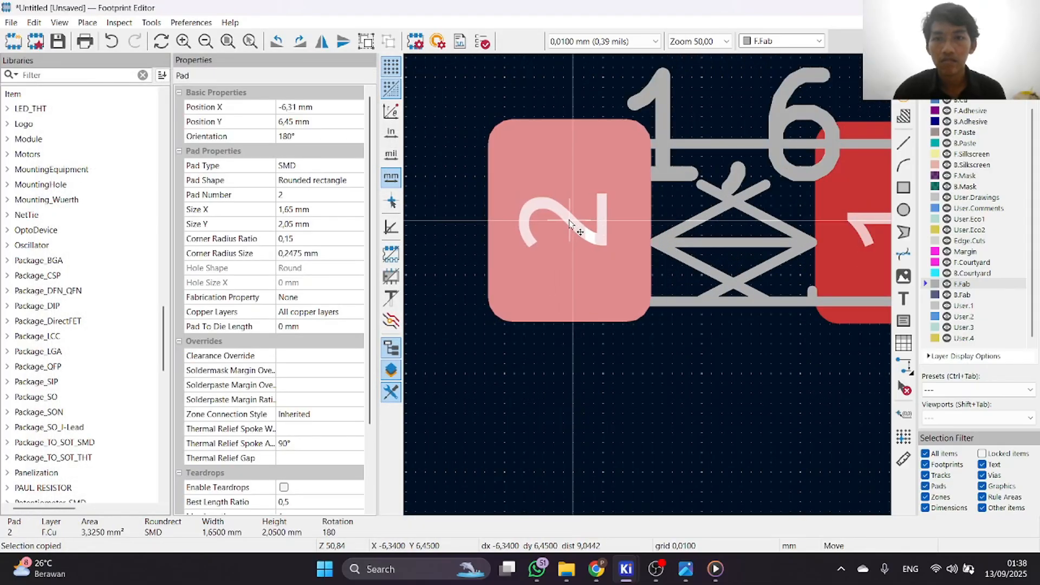
click(569, 221)
click(691, 318)
Compare the gap between both pads' inner edges with the two ends of the 1.6 mm dimension.
scroll(774, 294, down, 1)
scroll(651, 285, up, 1)
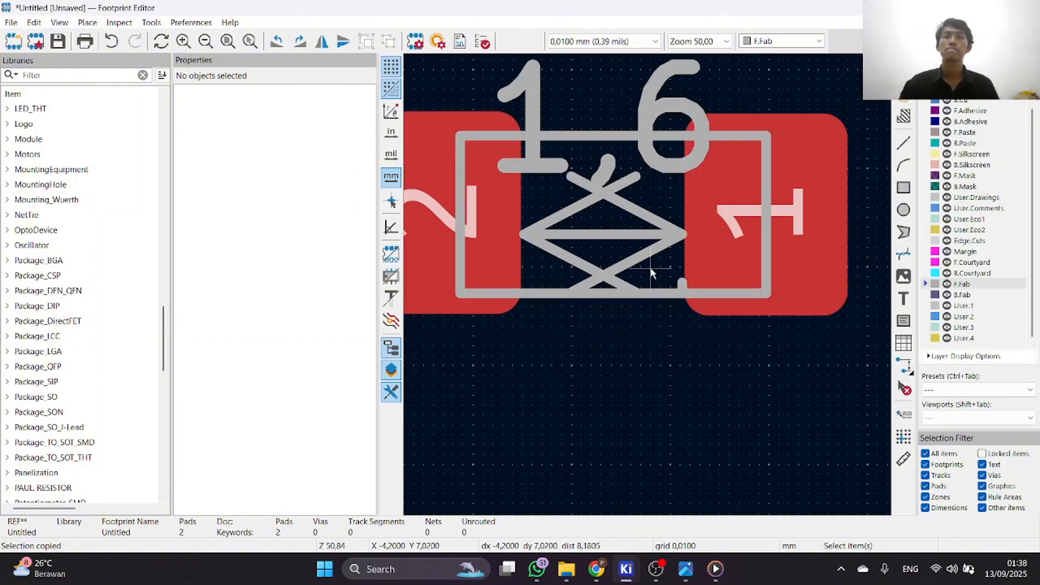
scroll(652, 273, down, 2)
scroll(653, 286, up, 1)
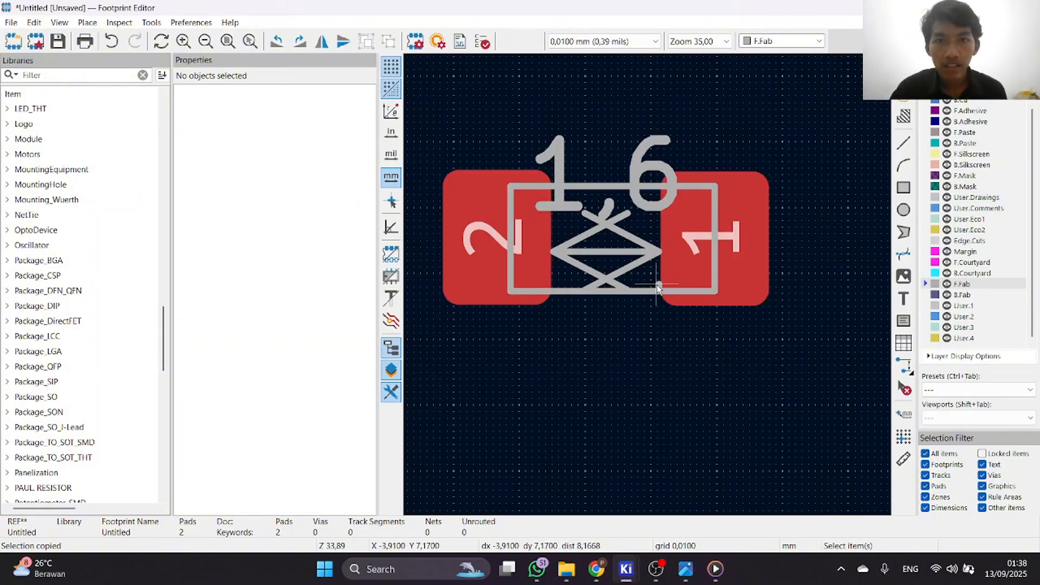
scroll(657, 286, up, 1)
scroll(645, 279, down, 1)
scroll(623, 274, up, 2)
scroll(650, 287, down, 1)
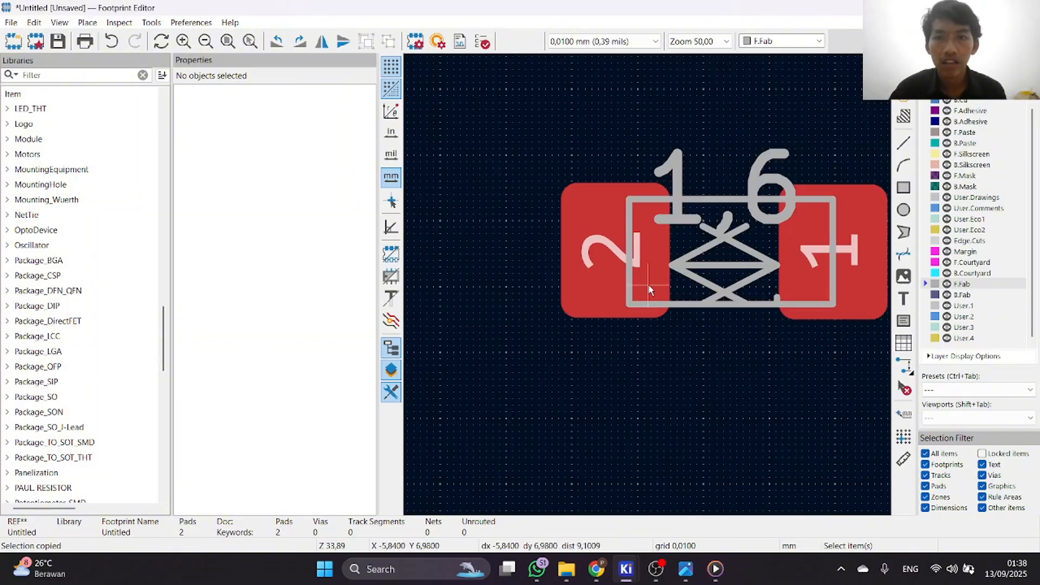
scroll(742, 277, up, 2)
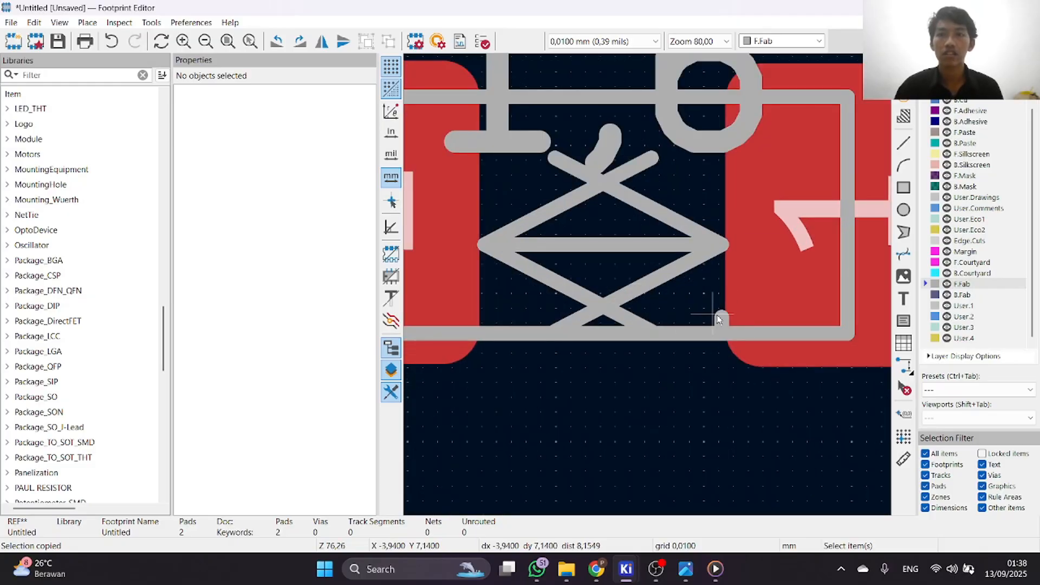
scroll(647, 290, down, 1)
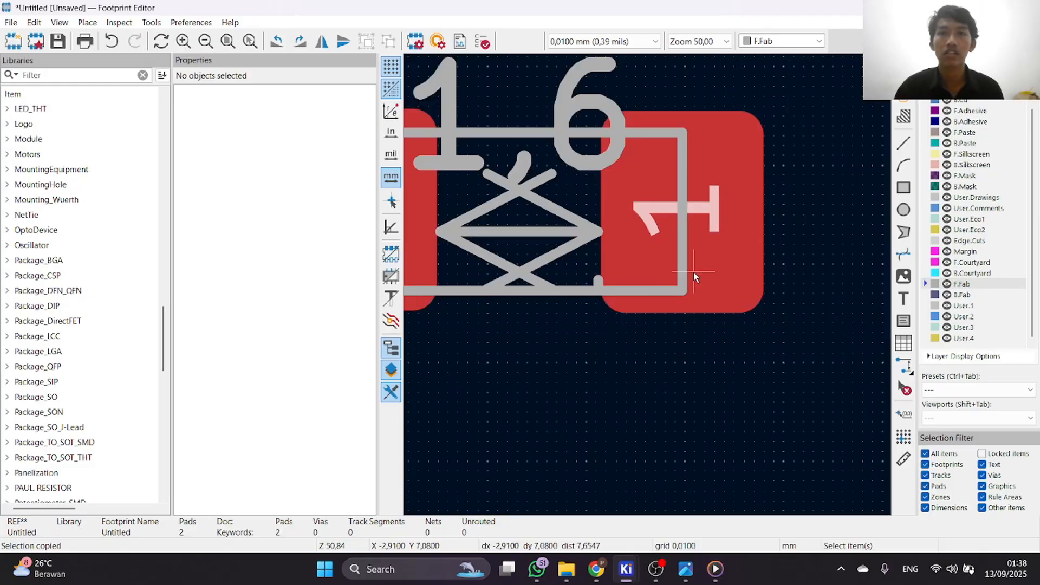
Move the 1.6 mm dimension clear of the pads to a spot below them, at X -4.21, Y 9.2 mm.
click(539, 235)
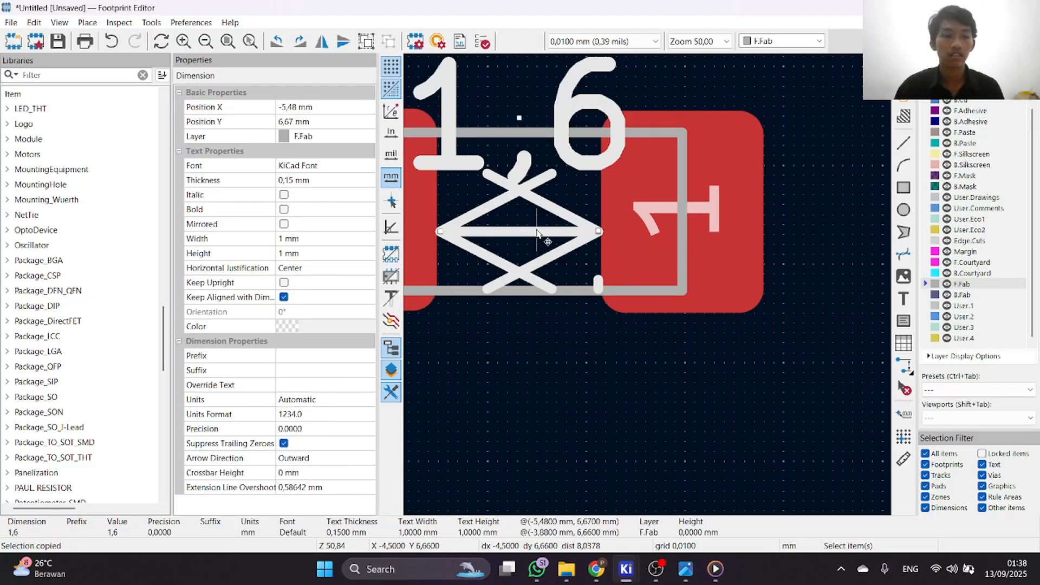
scroll(516, 223, down, 2)
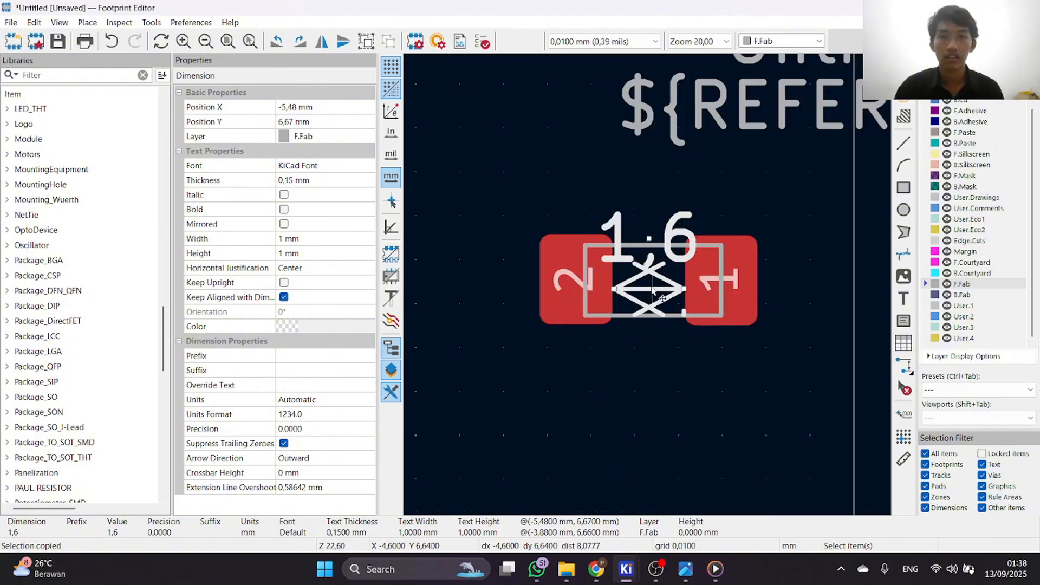
drag(648, 288, 740, 399)
scroll(657, 324, up, 3)
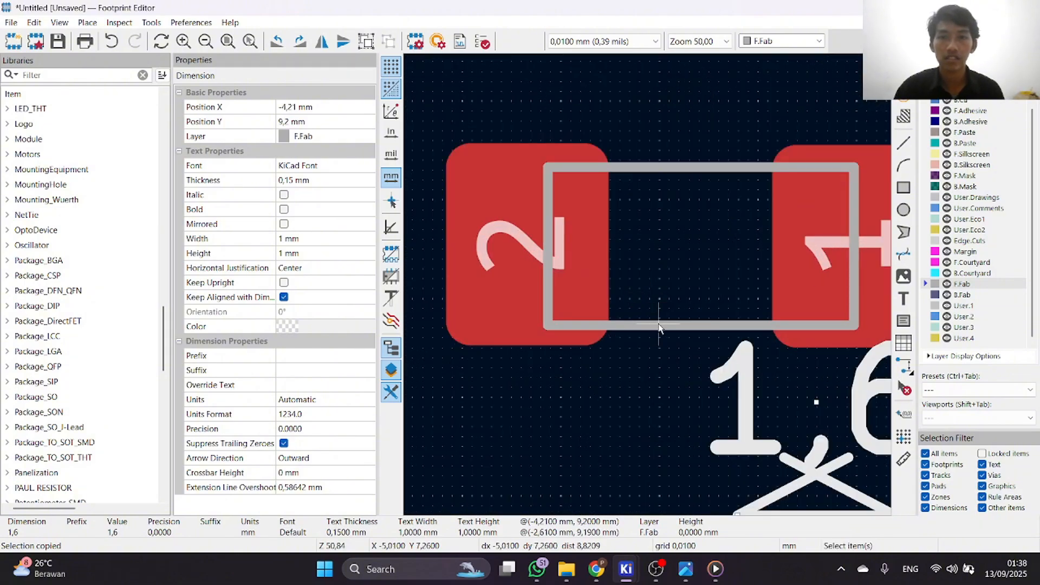
Check the F.Fab body outline's rectangle properties without changing them, and clear the selection.
double_click(648, 327)
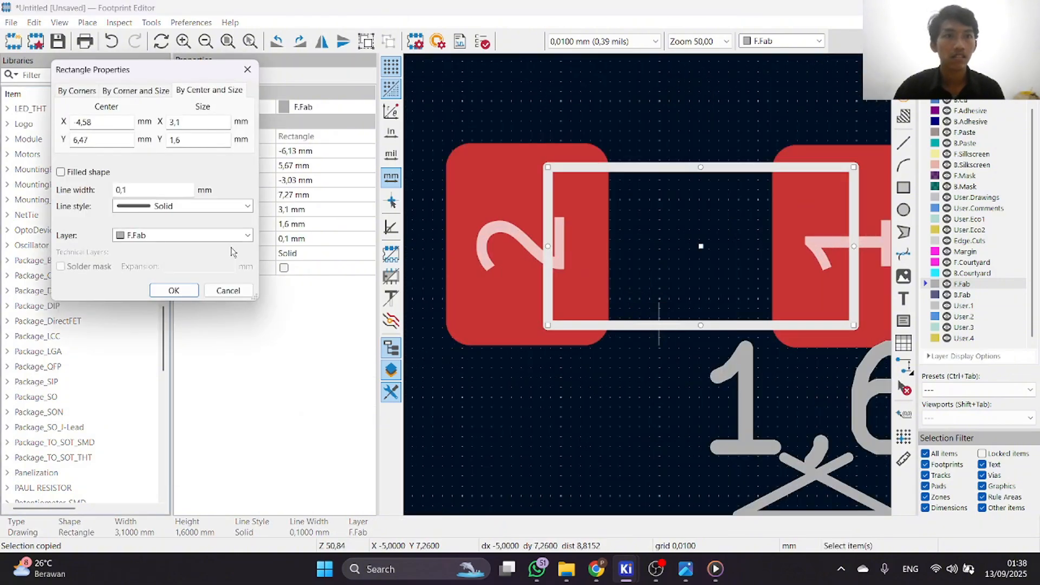
click(228, 290)
right_click(624, 228)
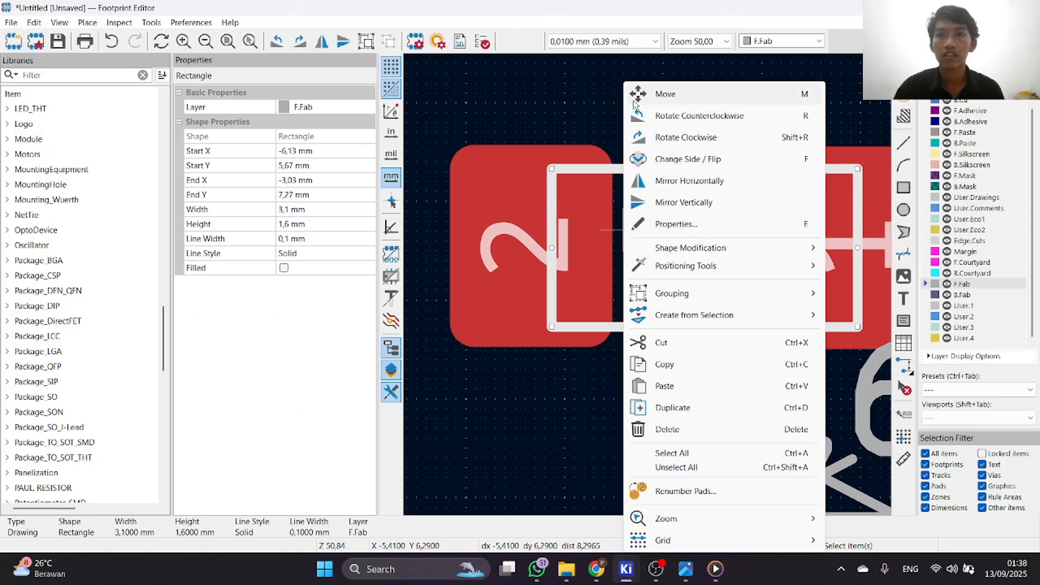
click(640, 70)
middle_drag(688, 278, 661, 145)
scroll(661, 144, up, 1)
scroll(648, 284, down, 2)
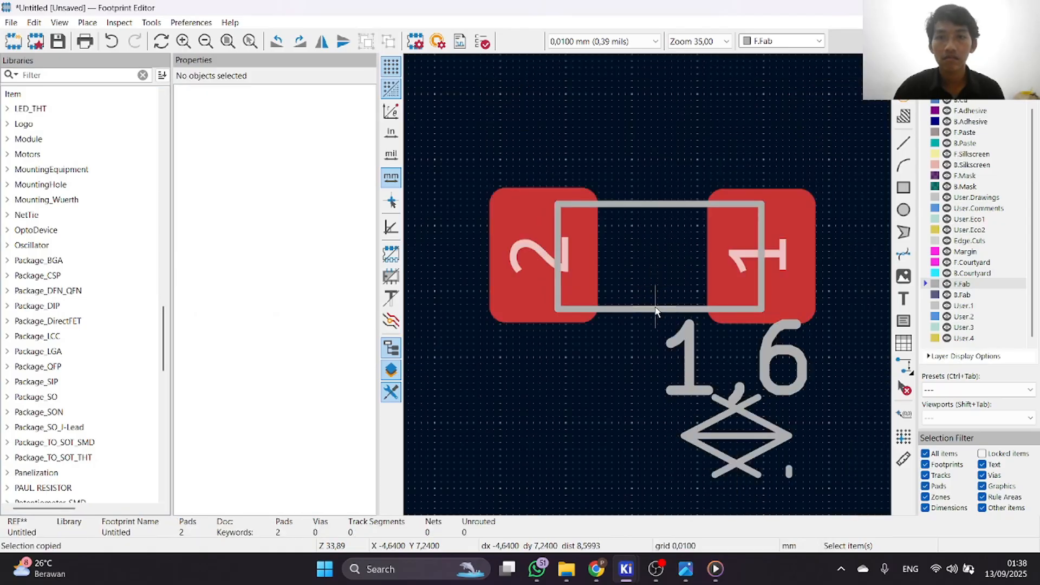
Make F.Cu the active layer and deselect the body outline.
click(655, 310)
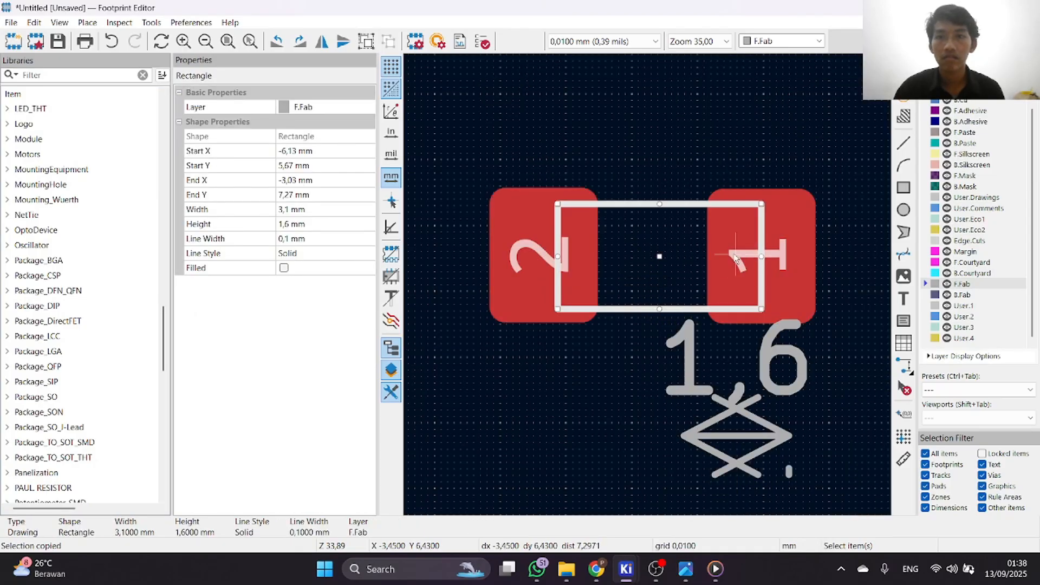
scroll(735, 260, up, 1)
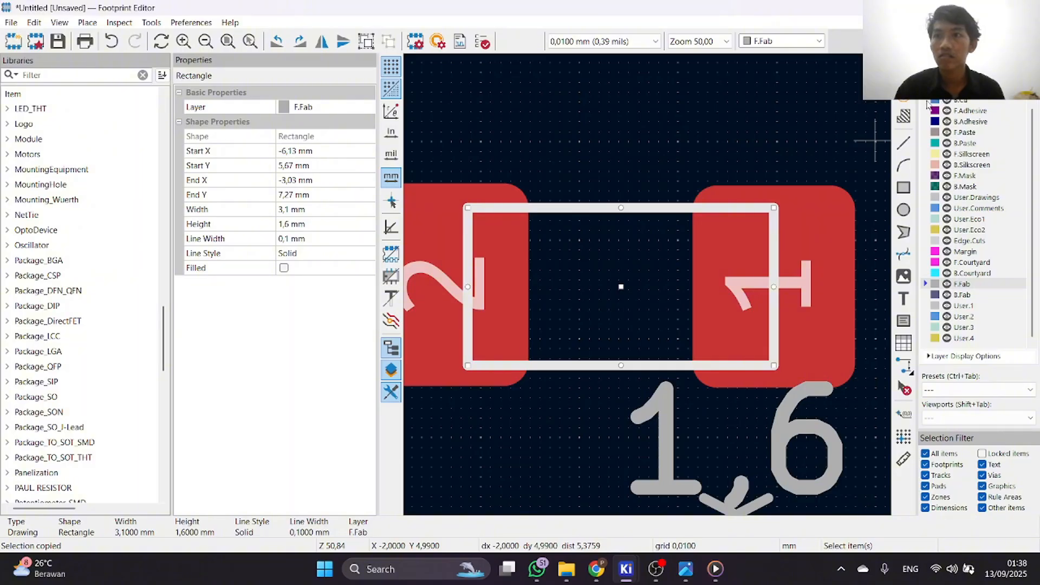
click(928, 90)
scroll(929, 90, up, 1)
click(929, 92)
click(656, 167)
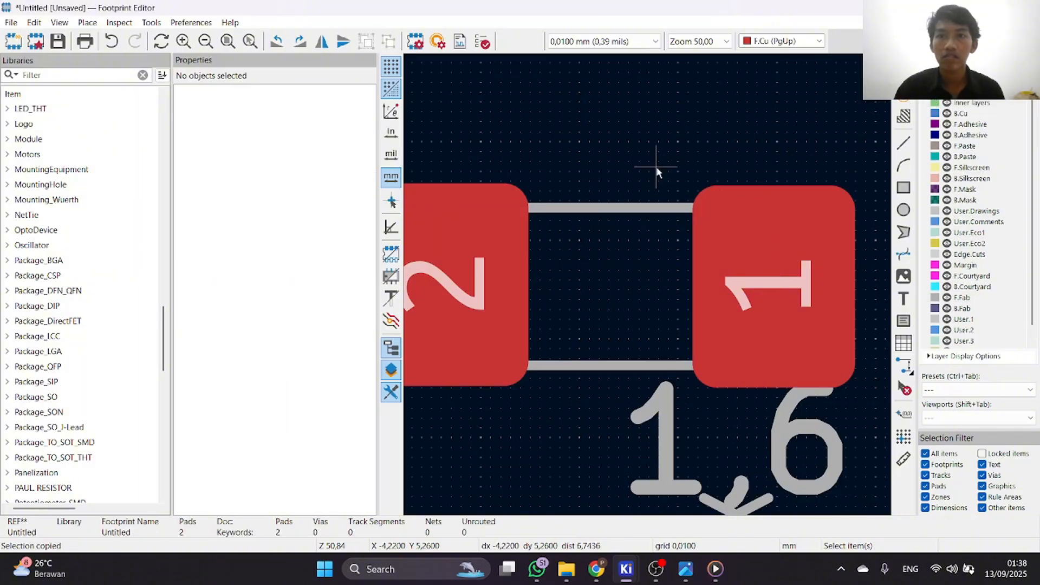
Move the F.Fab body outline so it is centred between the two pads, with its start at X -6.22, Y 5.67 mm.
key(ctrl+v)
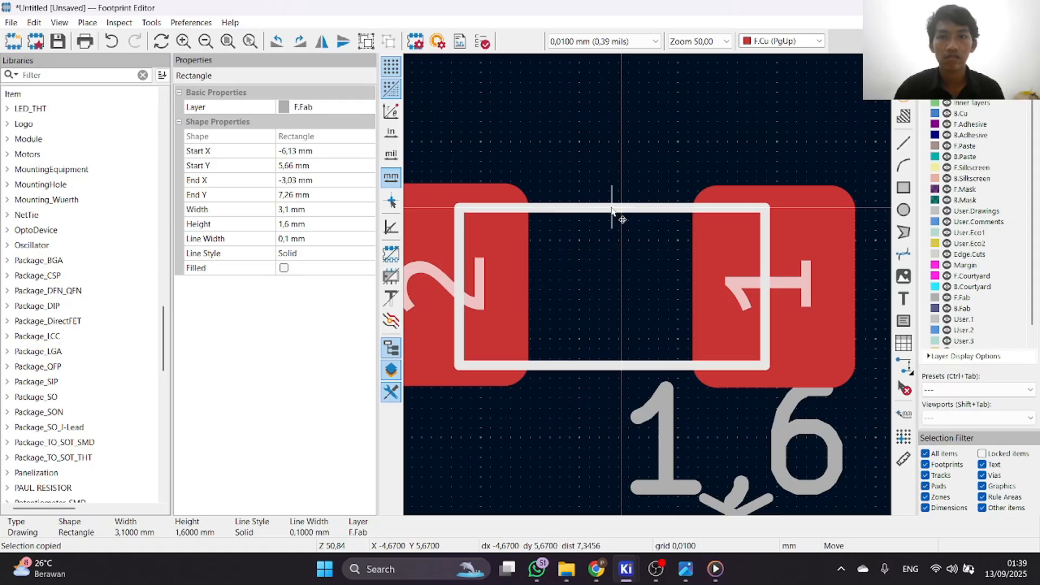
click(612, 208)
scroll(612, 208, up, 1)
scroll(623, 333, down, 2)
scroll(601, 323, up, 3)
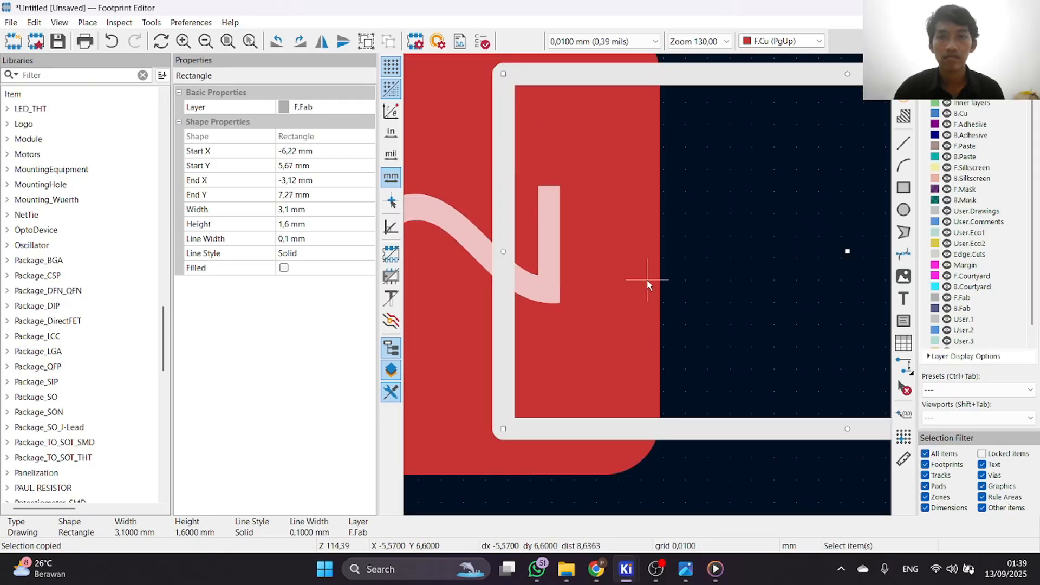
scroll(647, 283, down, 4)
scroll(648, 284, up, 2)
scroll(649, 284, down, 1)
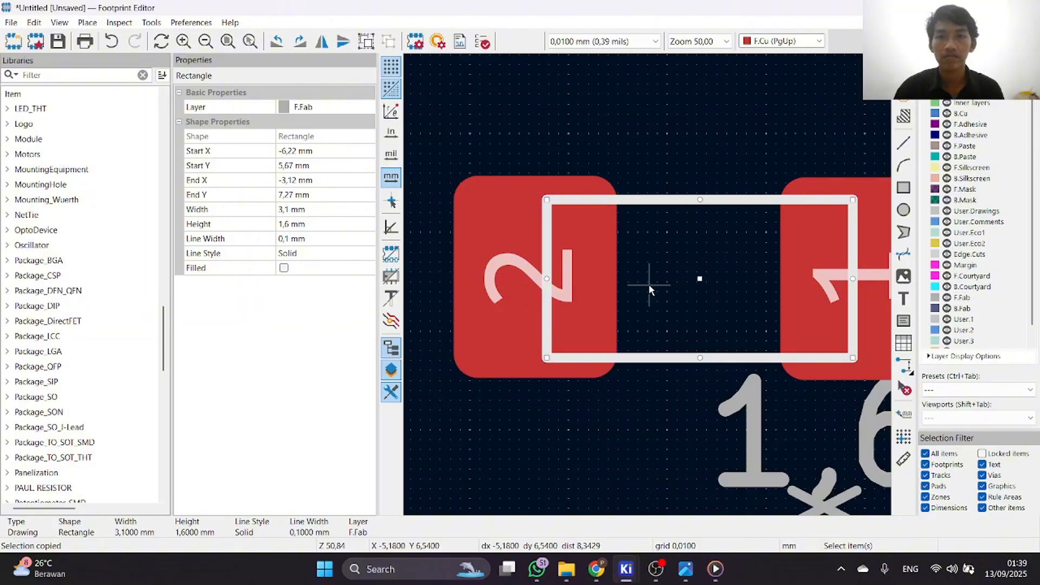
Review the 1.6 mm dimension and the repositioned body outline's centre and size properties without changing them.
scroll(649, 284, down, 2)
click(725, 368)
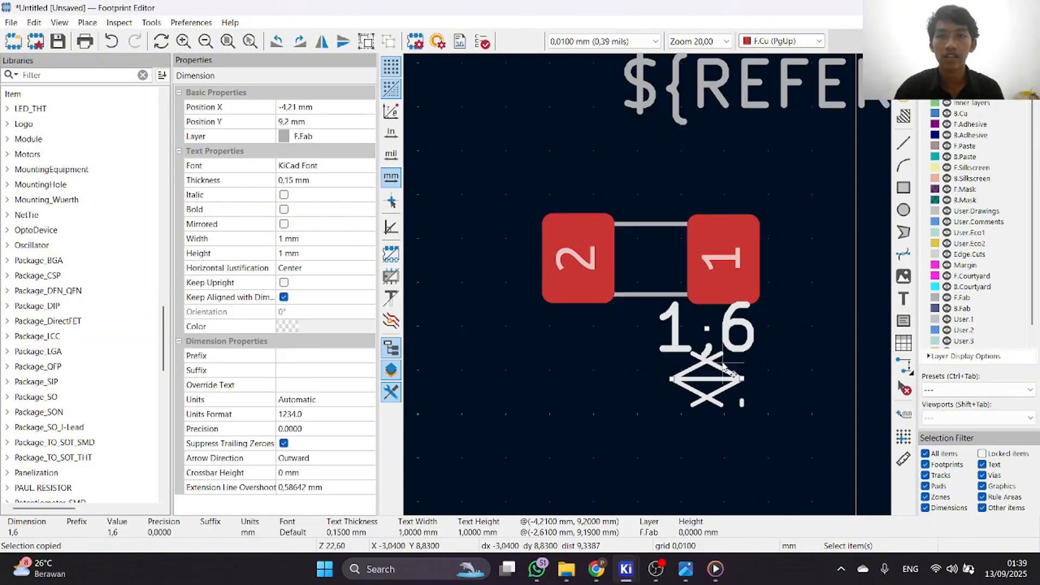
scroll(653, 284, up, 1)
double_click(649, 285)
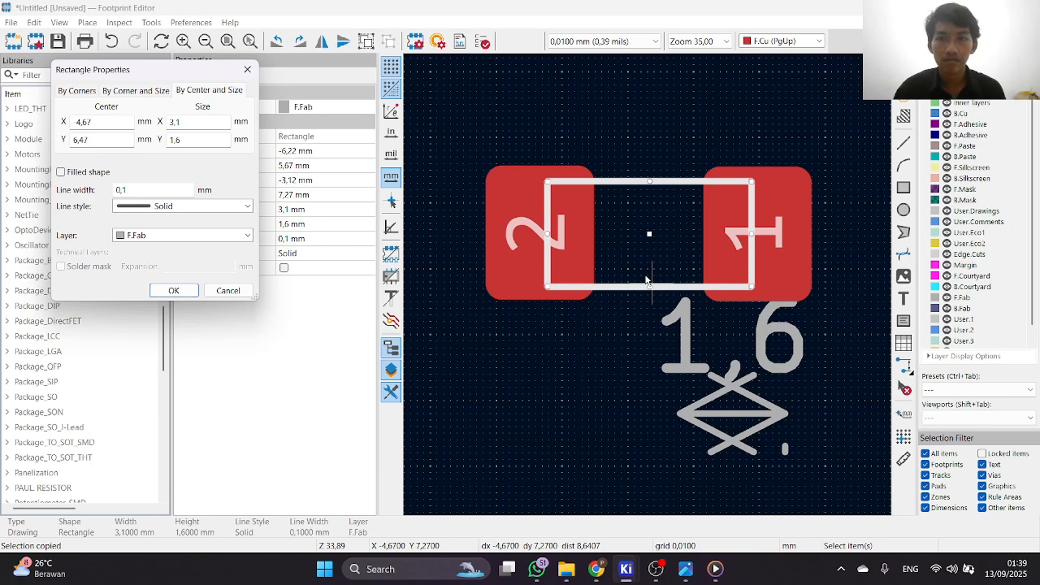
click(699, 353)
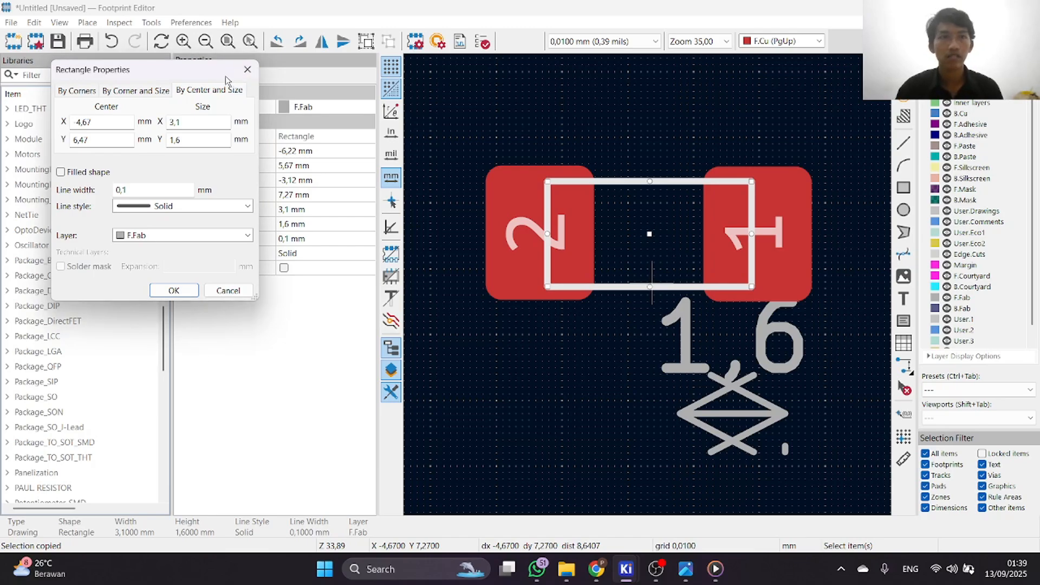
key(Escape)
mouse_move(714, 580)
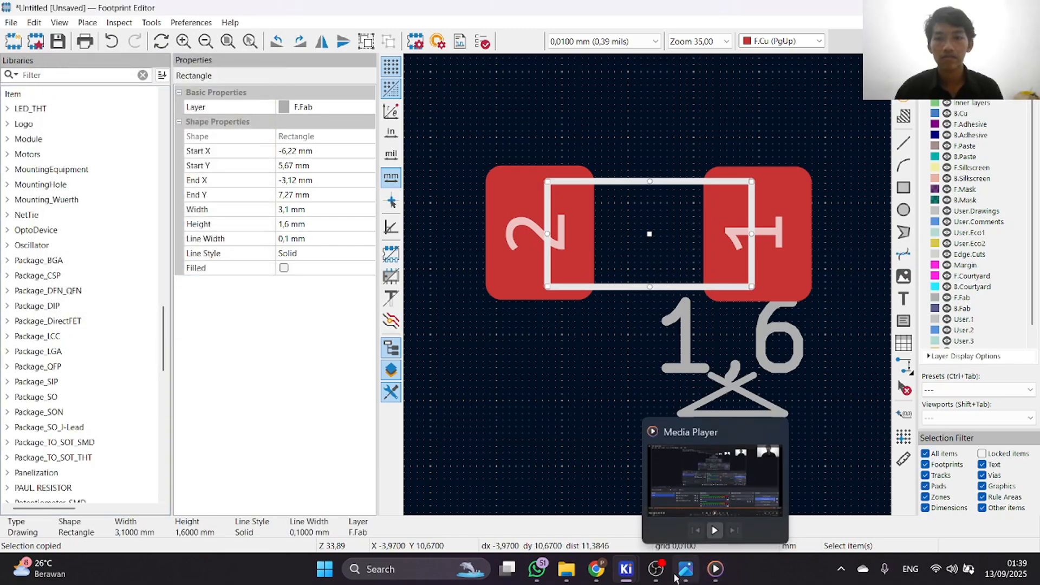
Delete the 1.6 mm dimension below the pads and leave nothing selected.
click(748, 399)
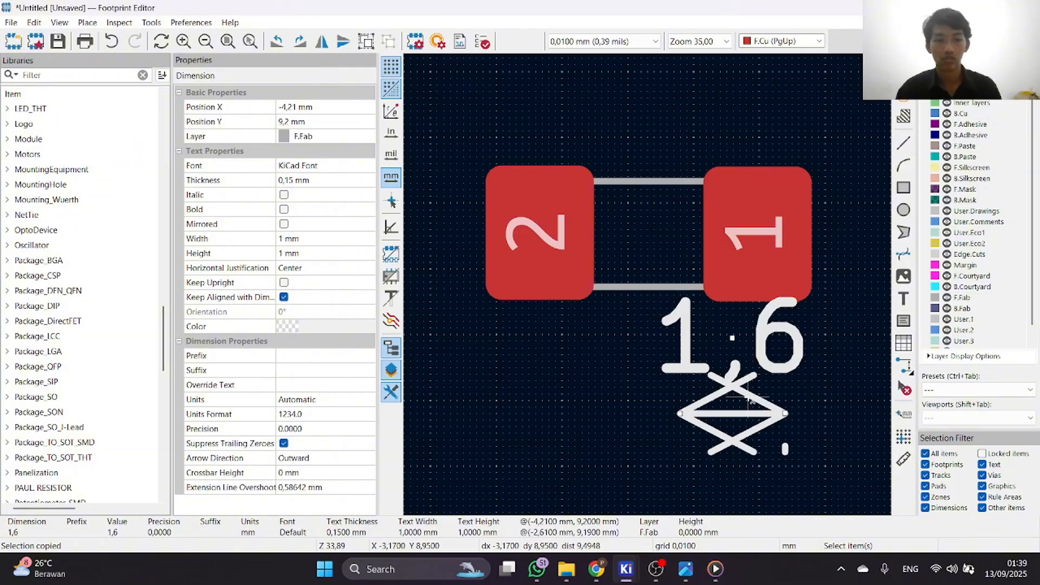
key(Delete)
click(651, 288)
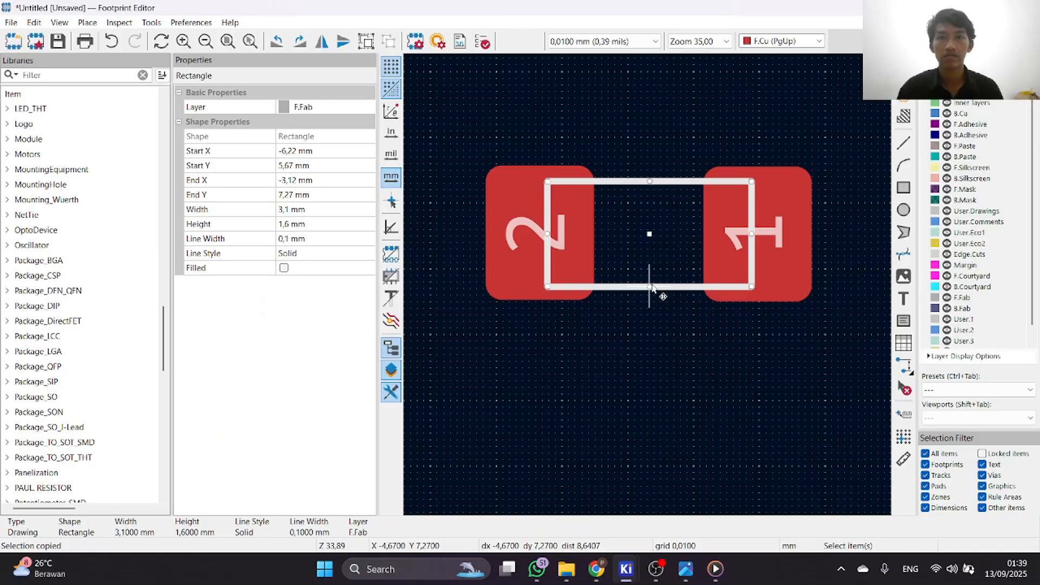
click(666, 341)
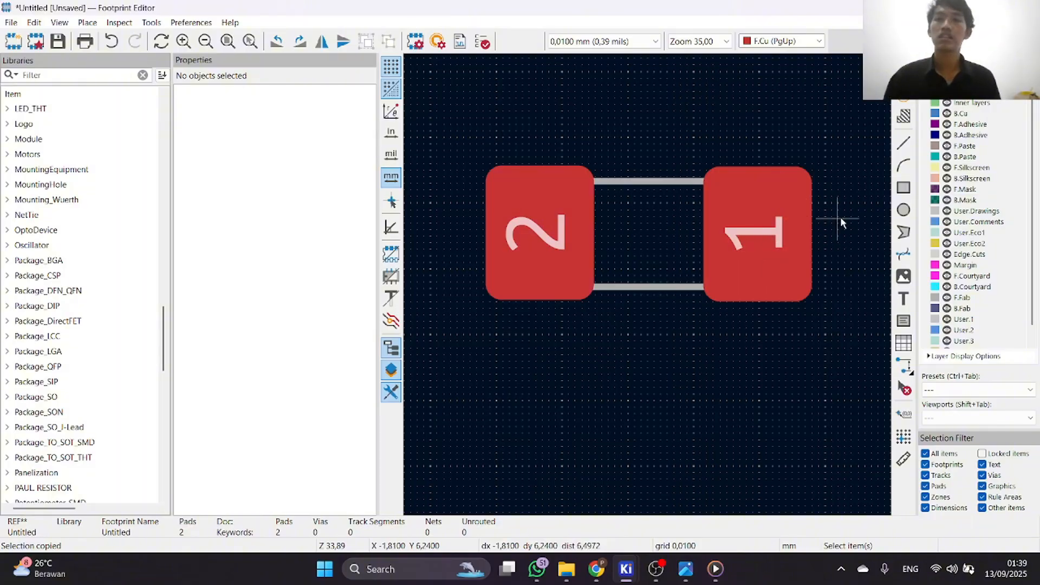
Draw a rectangle about 5.11 by 2.42 mm around both pads on the F.Courtyard layer.
click(928, 277)
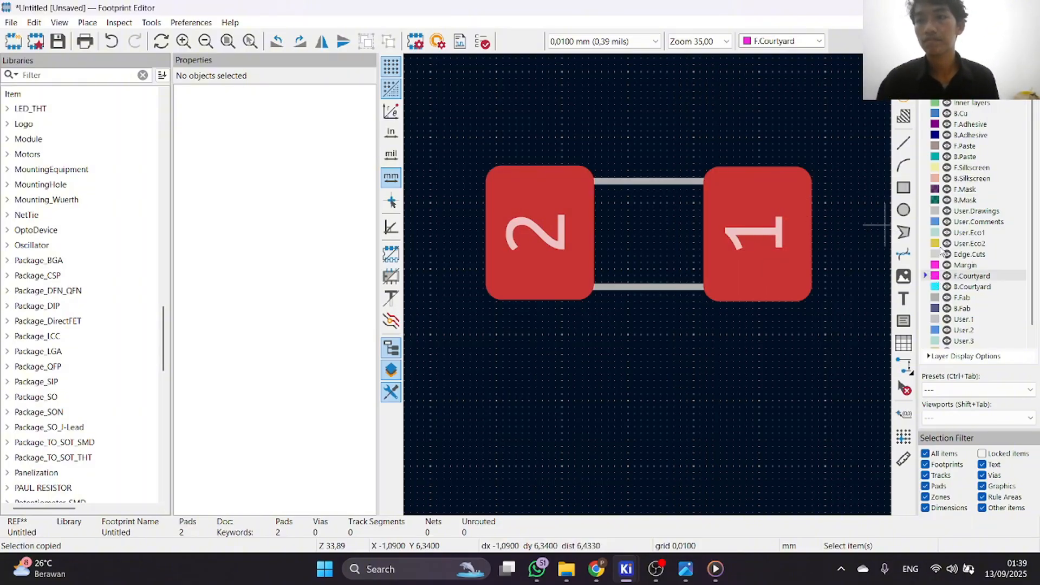
click(904, 188)
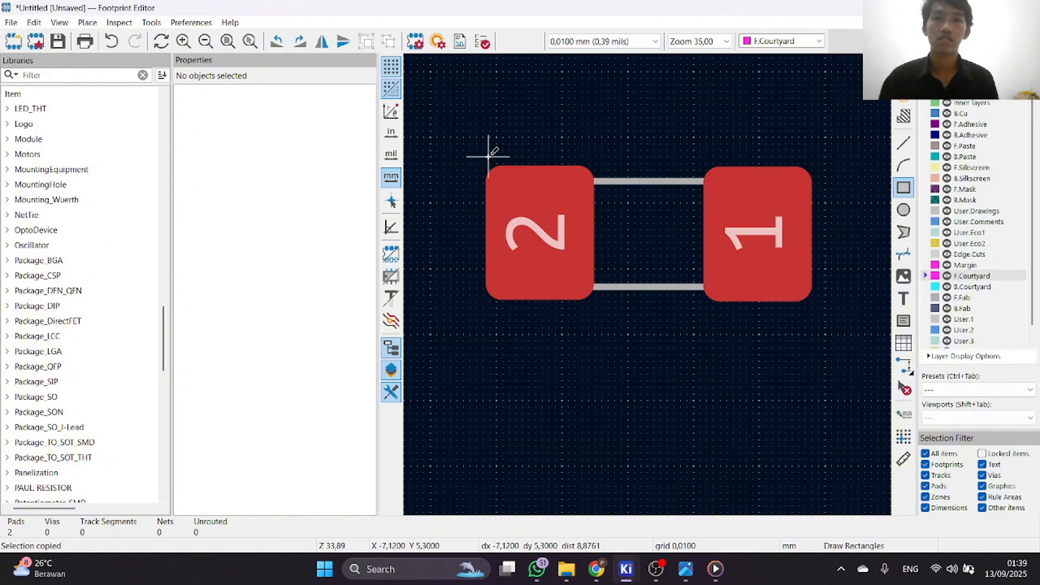
click(488, 157)
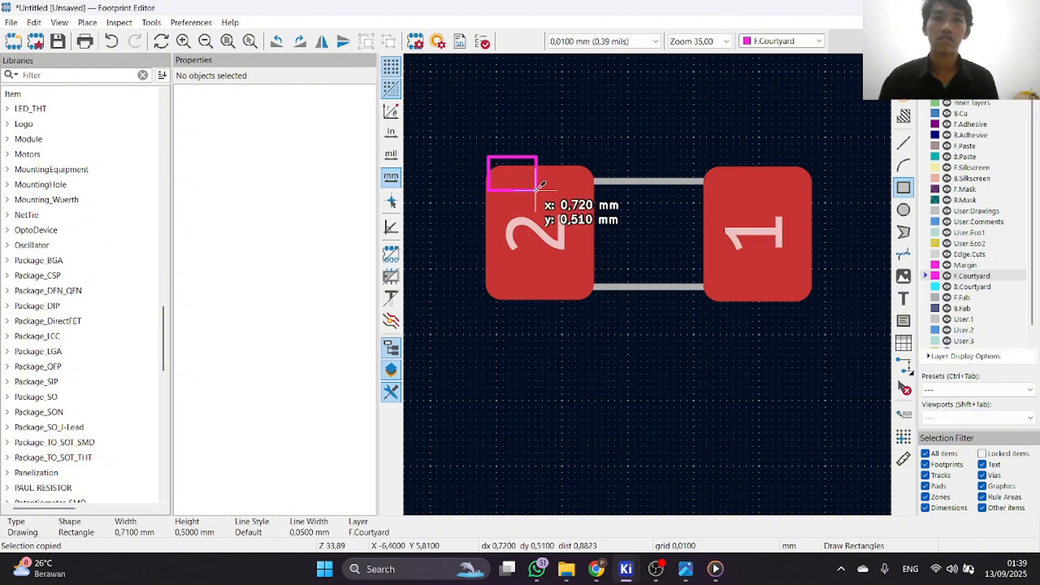
click(825, 315)
Check the courtyard rectangle's properties without changing them.
scroll(496, 229, up, 2)
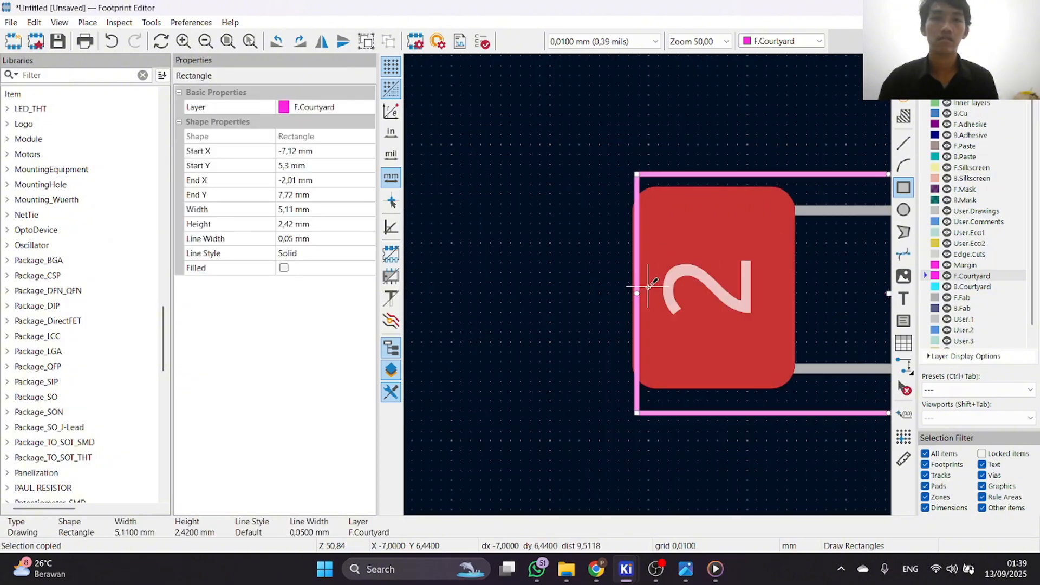
right_click(637, 293)
click(681, 310)
key(e)
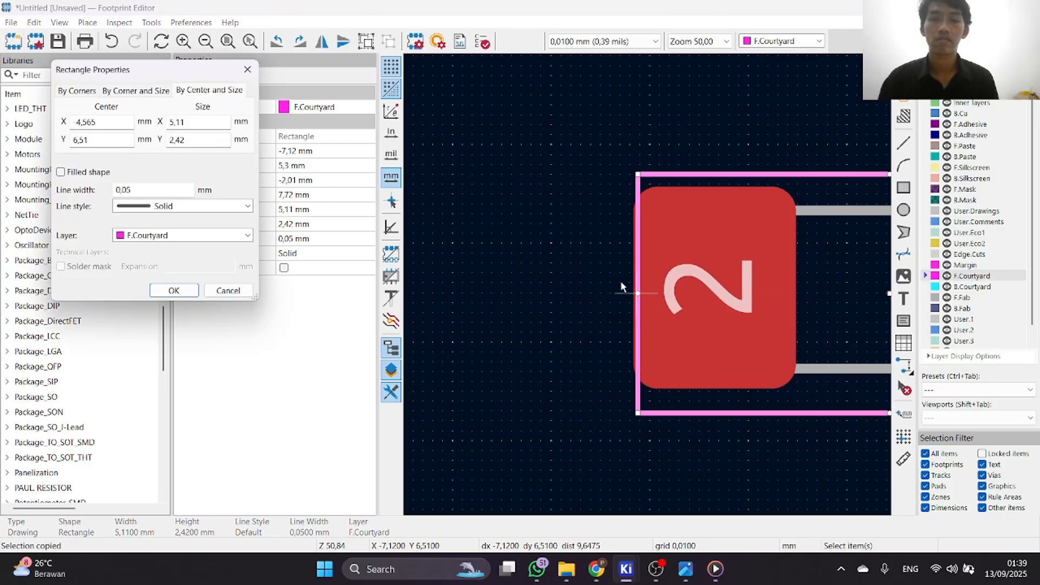
click(247, 290)
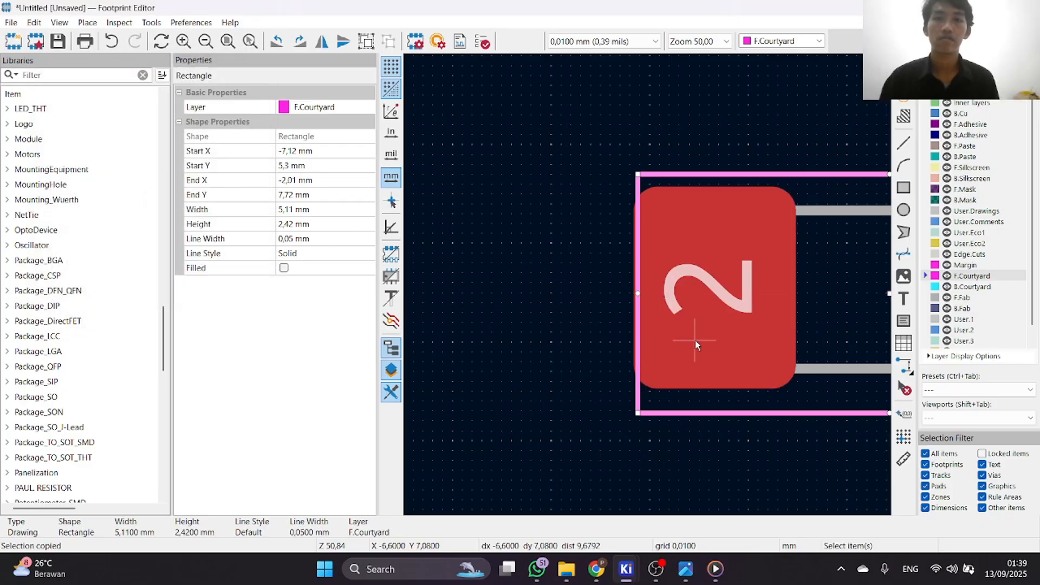
Recheck the courtyard rectangle's centre and size values, cancelling the properties each time without changes.
scroll(644, 289, up, 2)
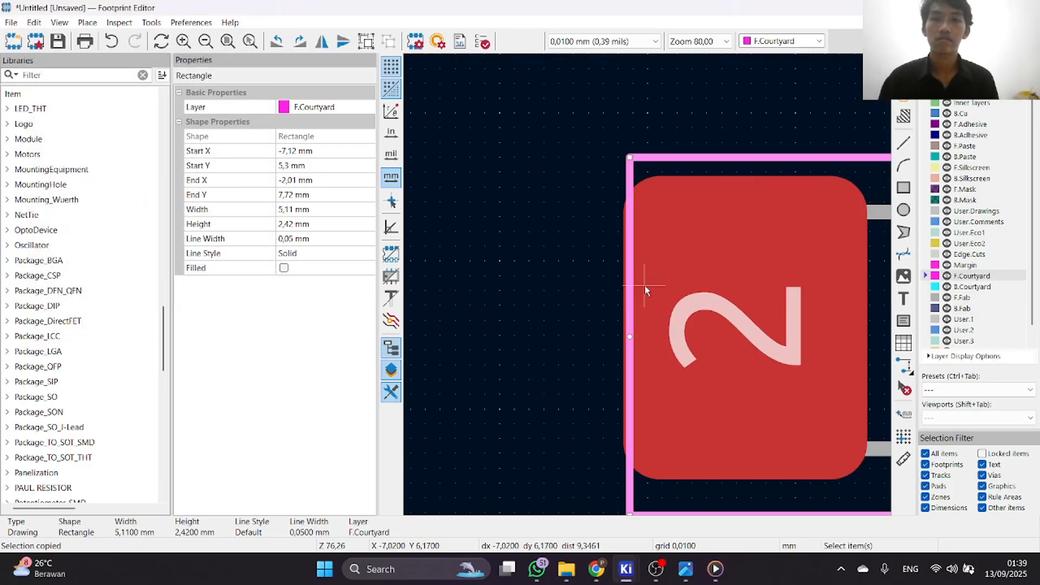
double_click(630, 337)
click(227, 290)
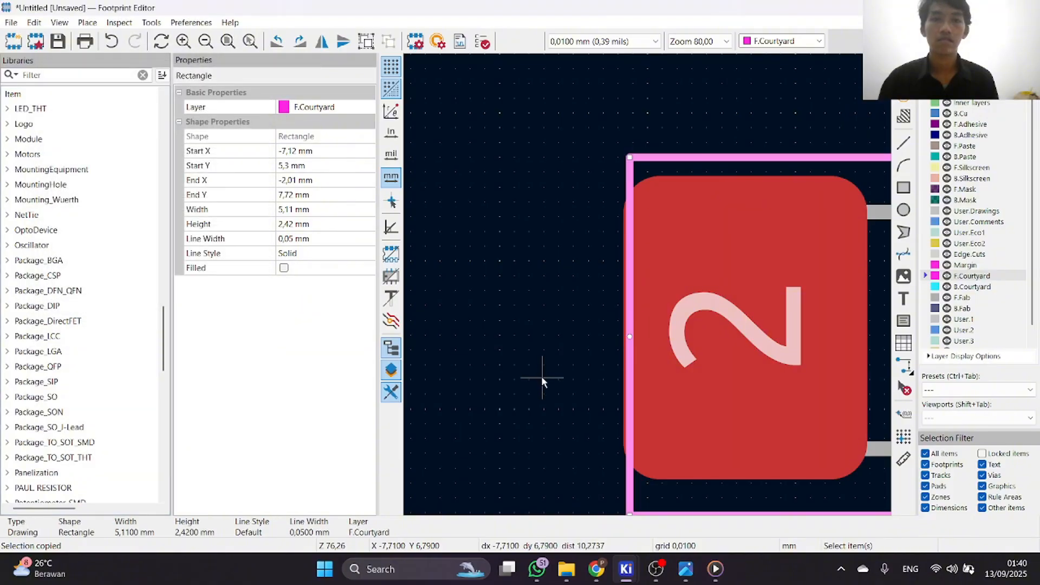
double_click(630, 337)
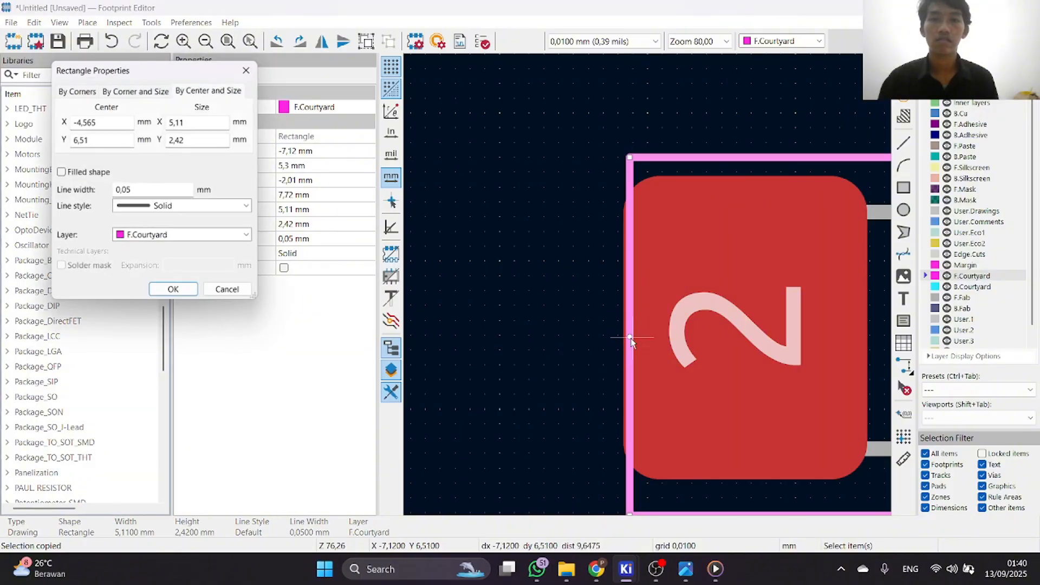
click(239, 292)
scroll(647, 285, down, 3)
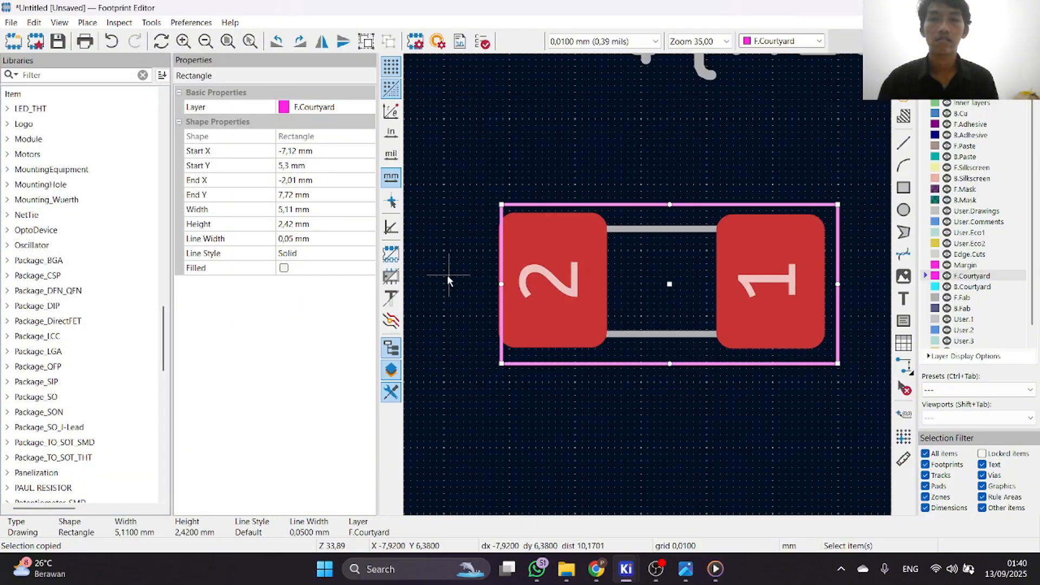
scroll(517, 284, up, 1)
double_click(728, 297)
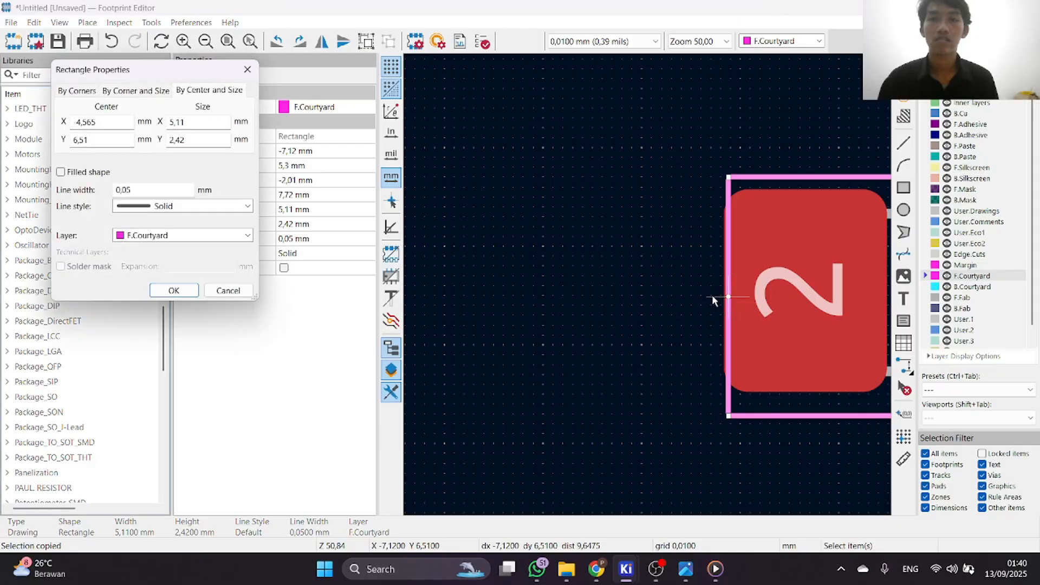
click(228, 290)
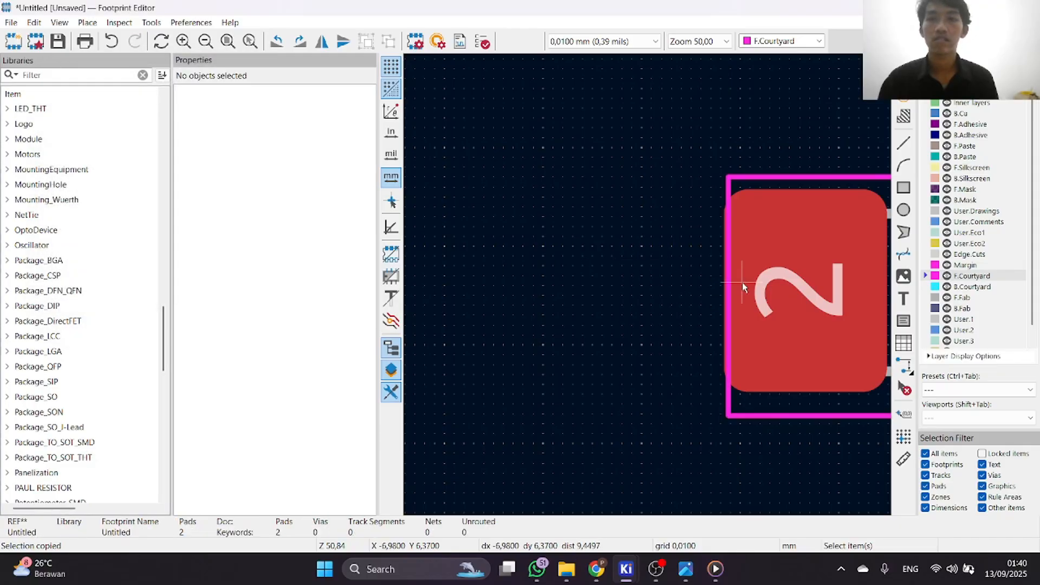
Stretch the courtyard rectangle's left edge to about X -7.38 mm and raise its lower edge to about Y 7.63 mm.
scroll(742, 282, up, 2)
click(615, 297)
scroll(616, 297, down, 2)
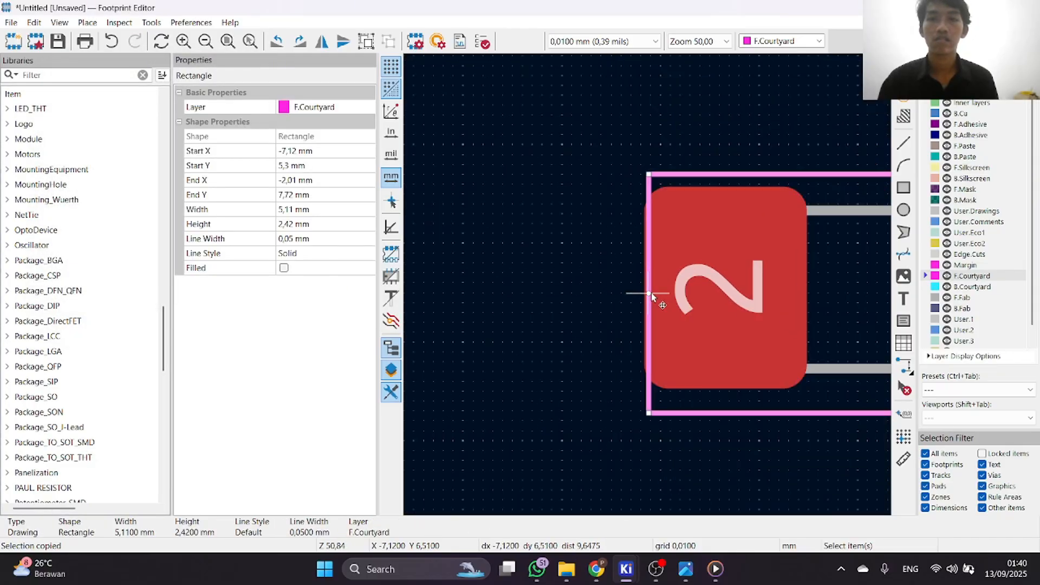
drag(651, 297, 623, 303)
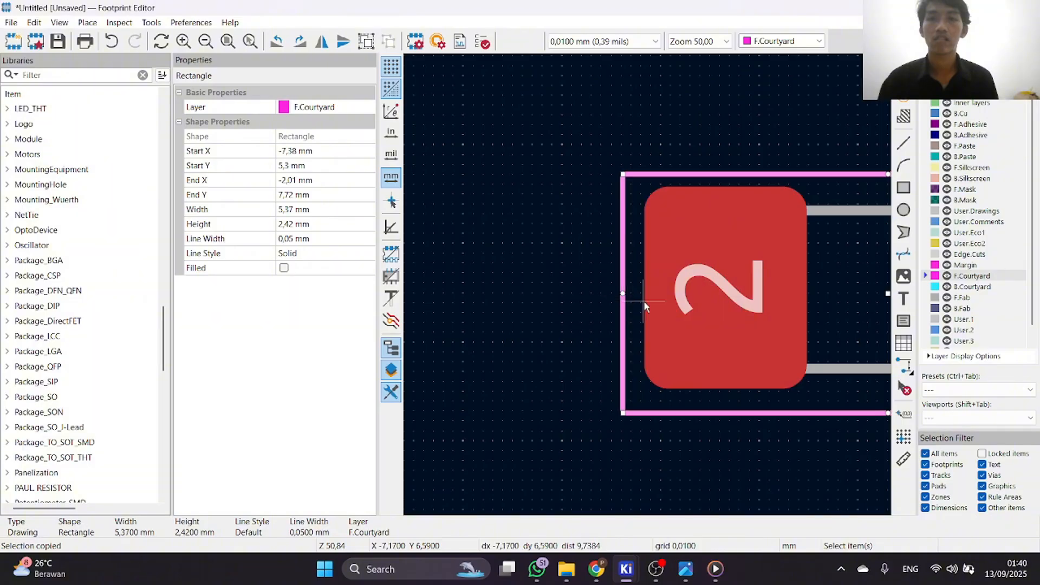
scroll(644, 301, down, 2)
scroll(690, 346, up, 2)
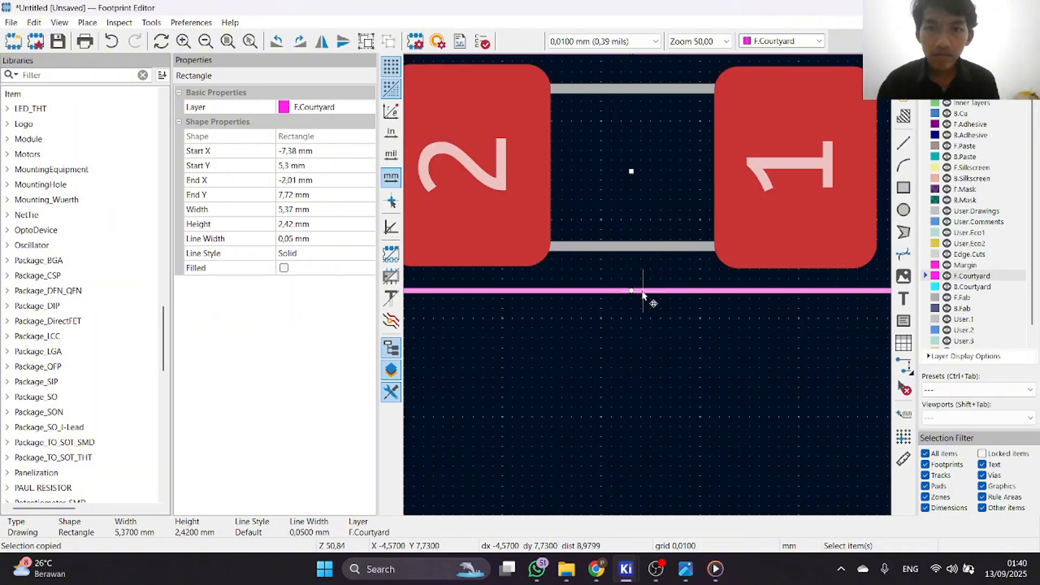
drag(631, 292, 632, 283)
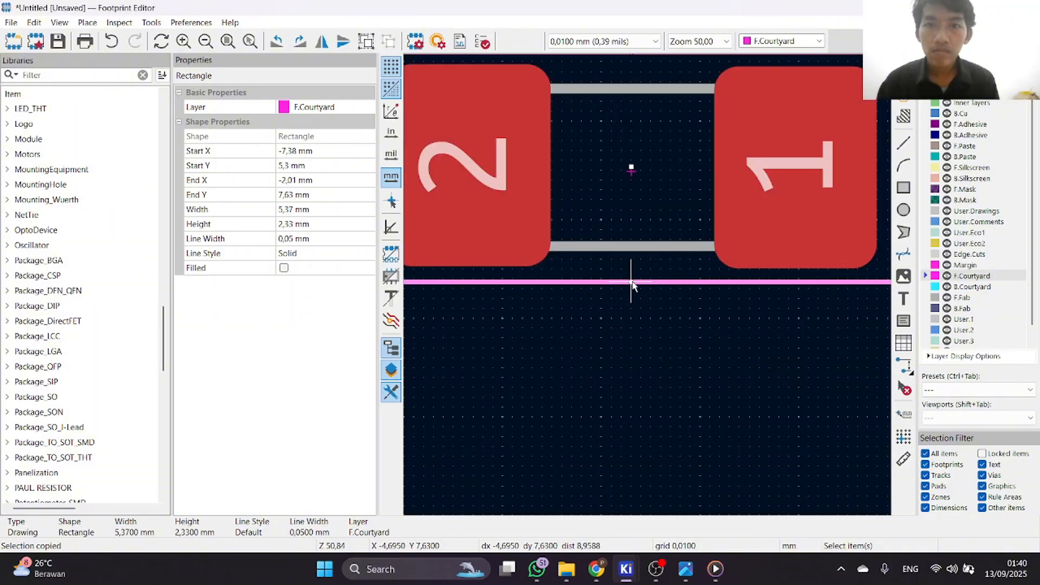
Tighten the courtyard rectangle vertically, with its upper edge at about Y 5.36 mm and its lower edge at about Y 7.6 mm.
scroll(631, 283, down, 2)
scroll(645, 260, up, 2)
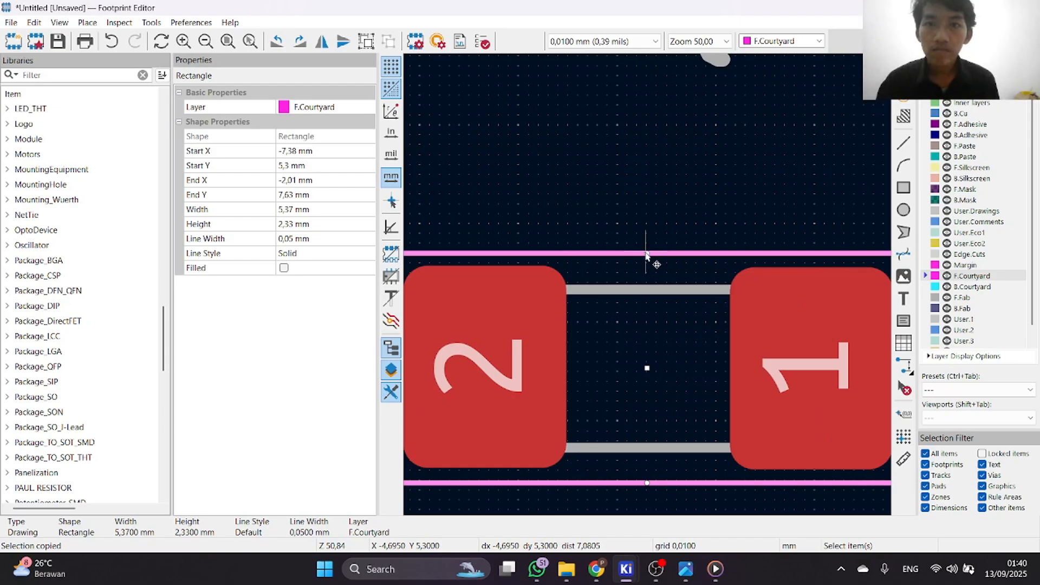
double_click(648, 255)
click(229, 290)
scroll(720, 289, up, 3)
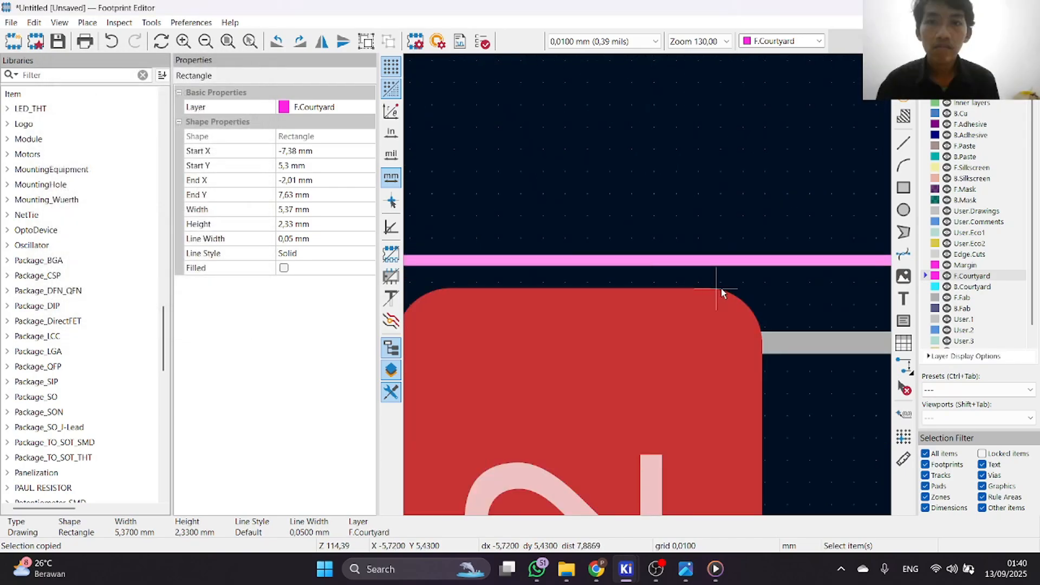
scroll(697, 281, down, 2)
scroll(632, 295, up, 2)
drag(633, 289, 633, 303)
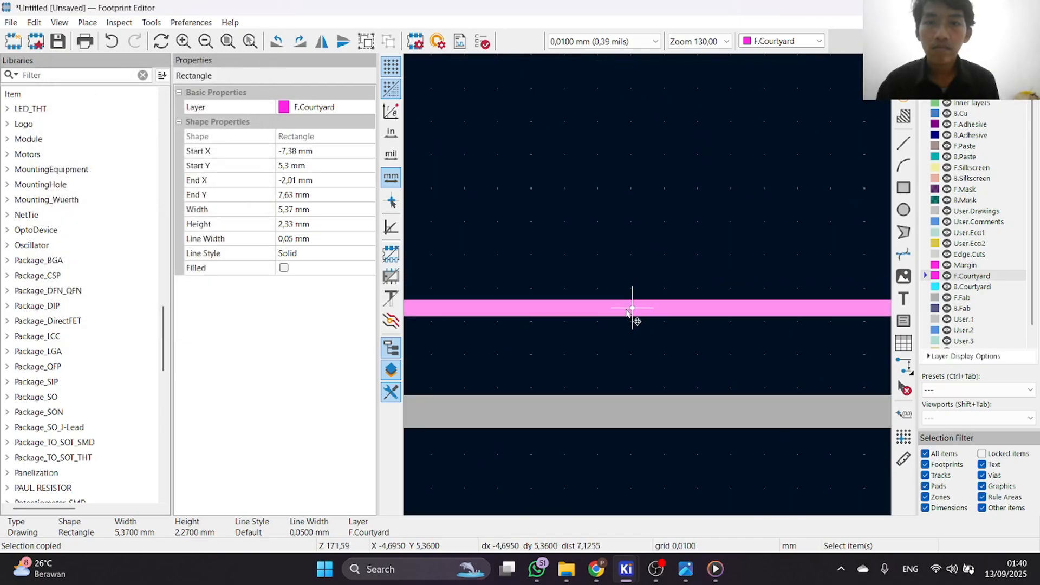
scroll(633, 303, down, 5)
scroll(666, 302, up, 3)
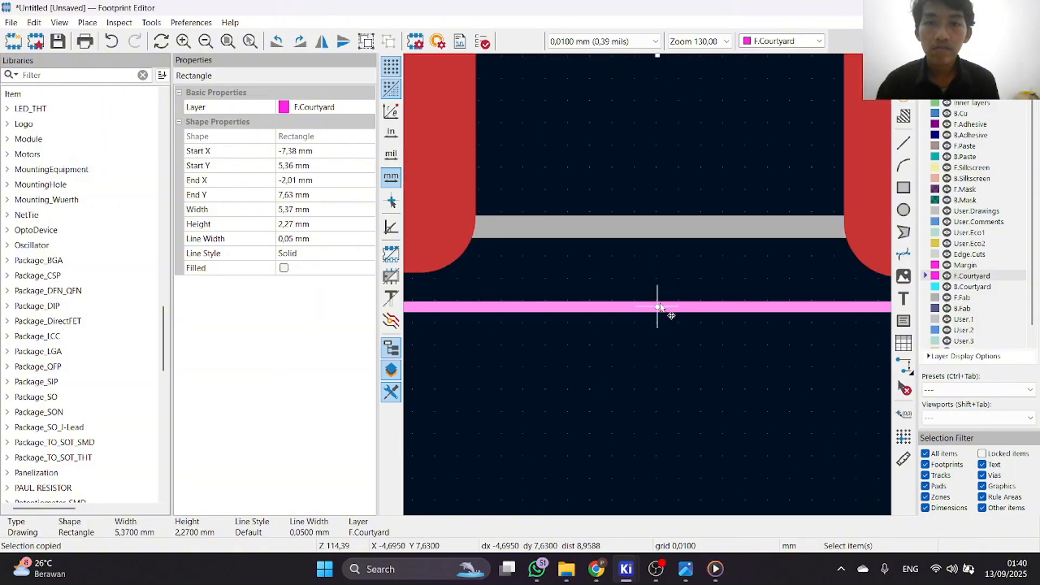
drag(666, 317, 668, 309)
scroll(668, 308, down, 3)
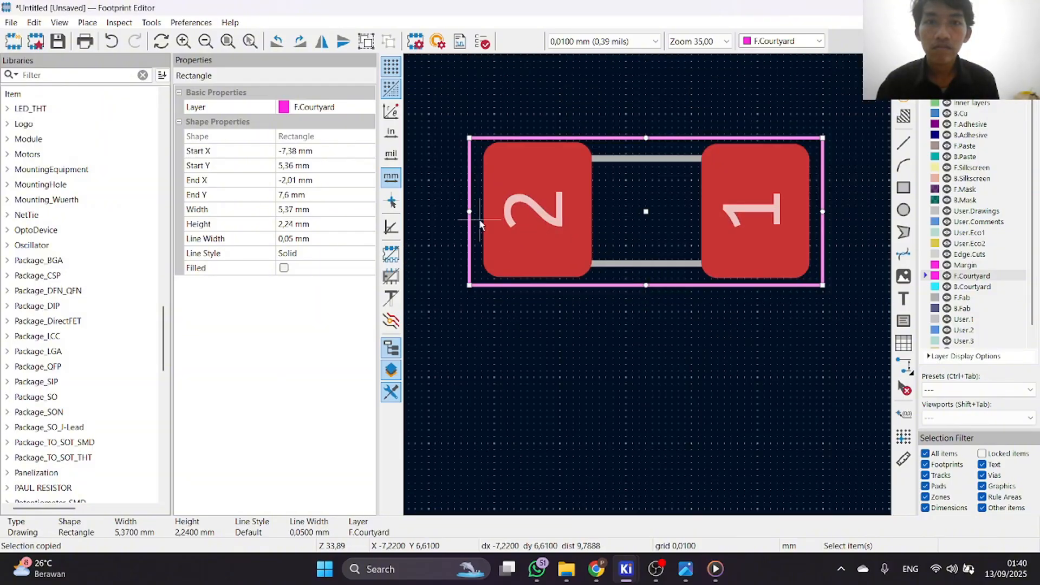
Pull in the courtyard rectangle's sides to about X -7.31 mm beside pad 2 and X -2.04 mm beside pad 1.
scroll(475, 221, up, 4)
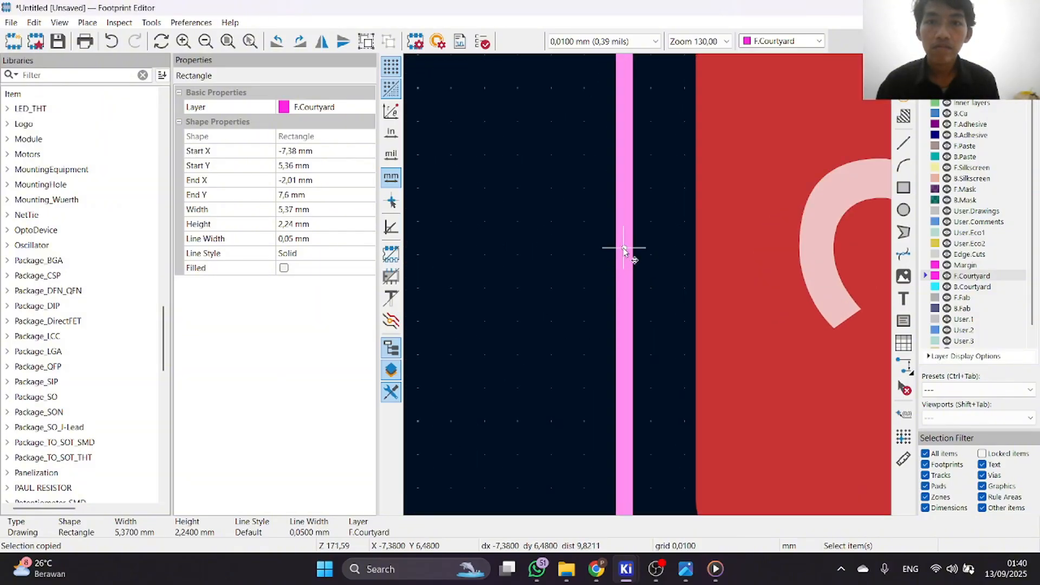
drag(623, 250, 640, 252)
scroll(650, 258, down, 4)
scroll(668, 289, up, 8)
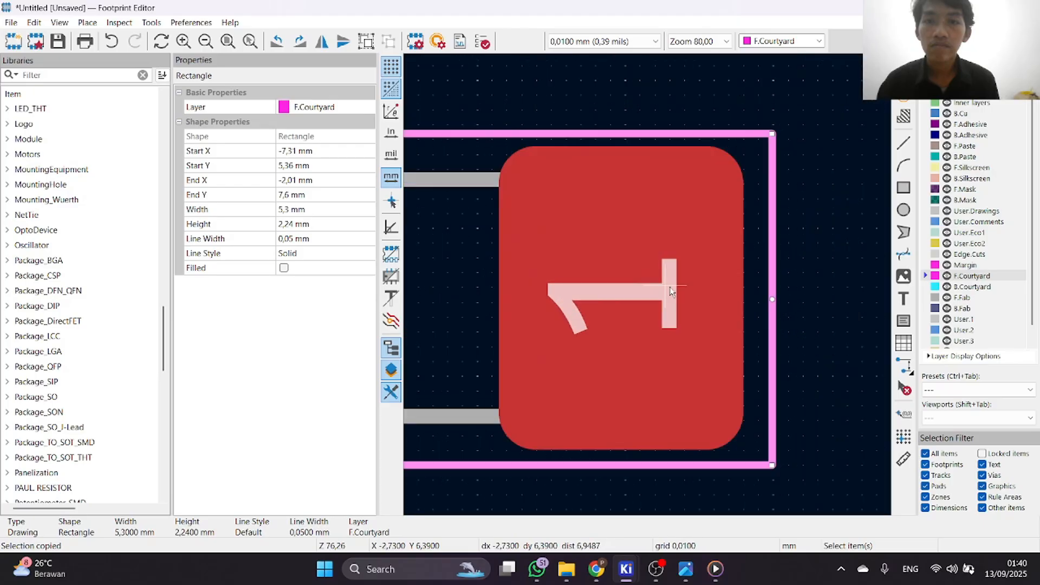
drag(774, 296, 770, 298)
scroll(639, 287, down, 5)
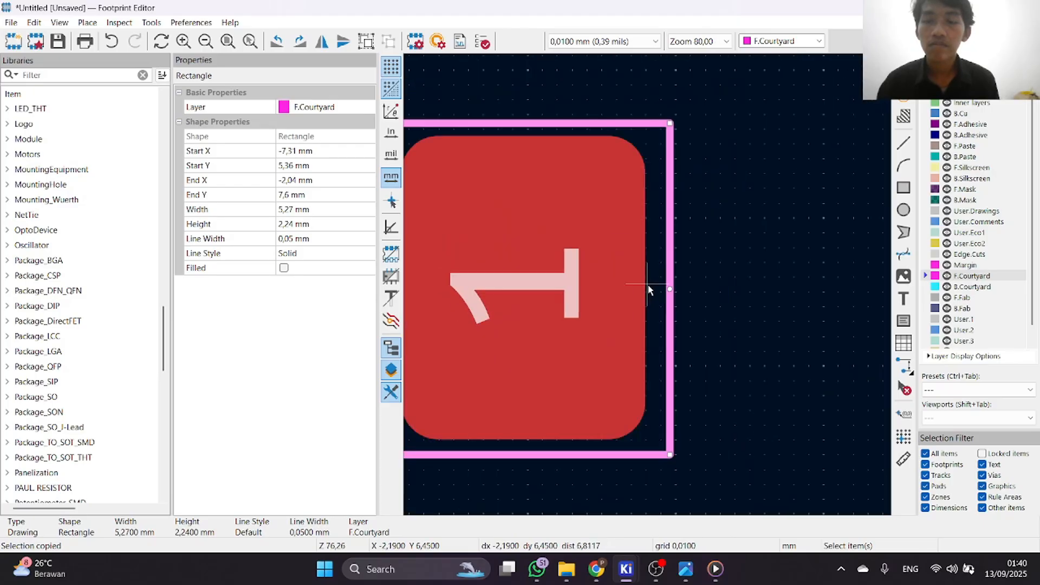
Raise the courtyard rectangle's upper edge to about Y 5.3 mm, making the rectangle about 2.3 mm high.
scroll(639, 283, up, 5)
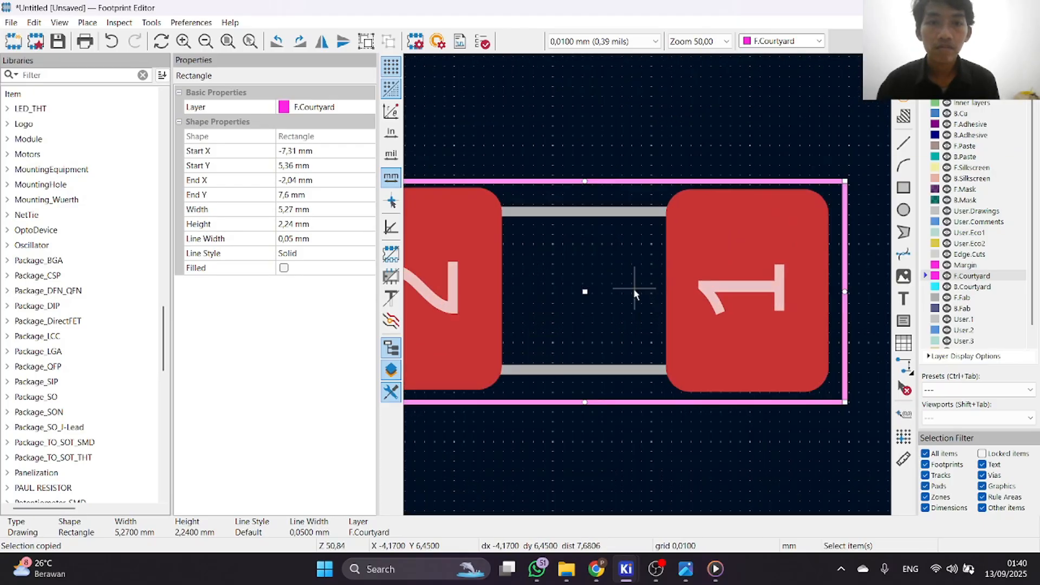
drag(636, 249, 635, 239)
scroll(648, 284, down, 5)
scroll(650, 281, up, 5)
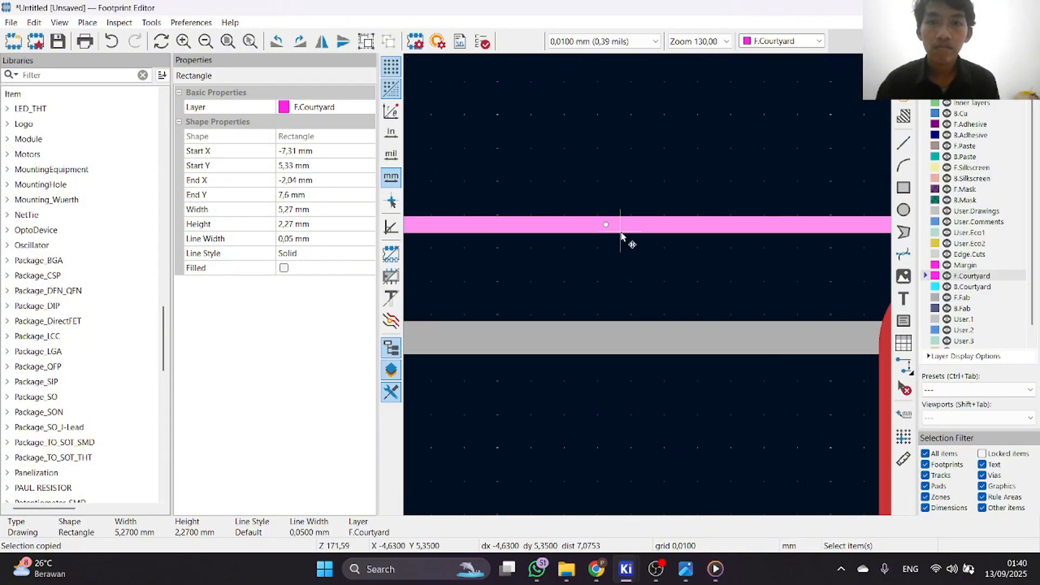
drag(613, 232, 615, 238)
scroll(615, 239, down, 3)
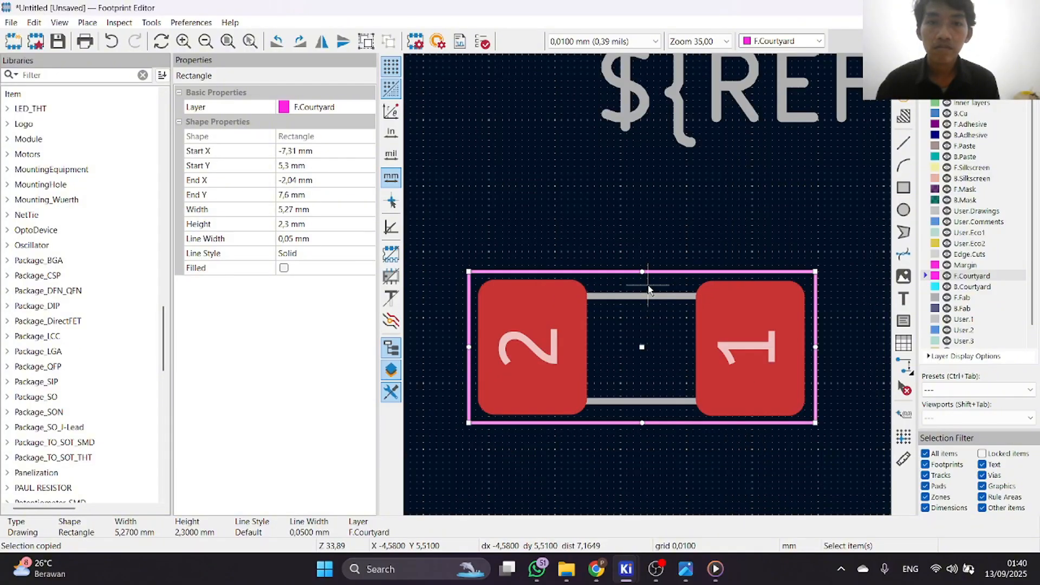
Change the REF** silkscreen reference to RESISTOR and place it just above the courtyard rectangle.
scroll(649, 295, down, 1)
scroll(649, 359, up, 2)
scroll(648, 284, down, 2)
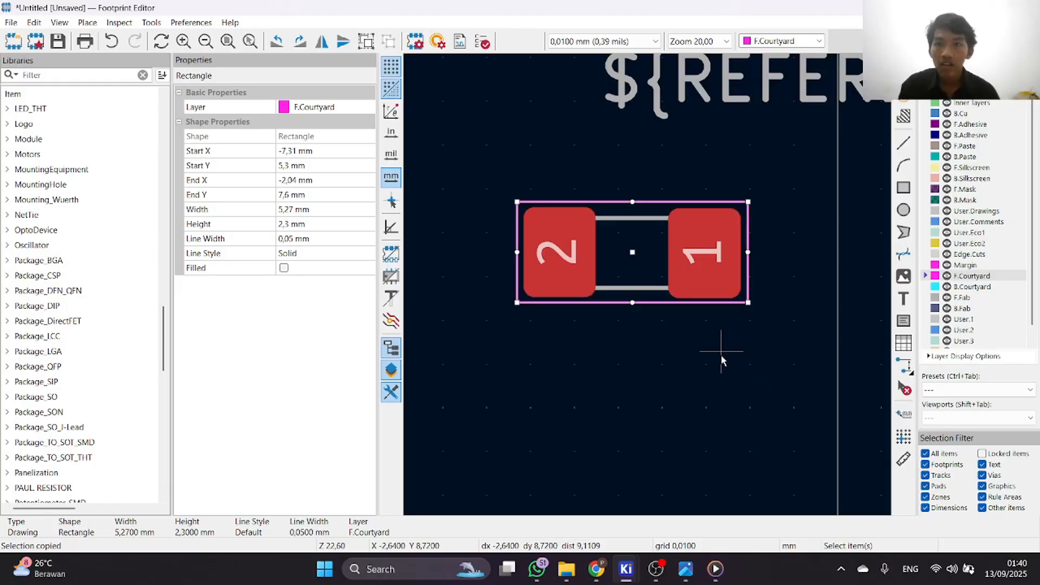
scroll(699, 341, down, 1)
scroll(699, 339, down, 2)
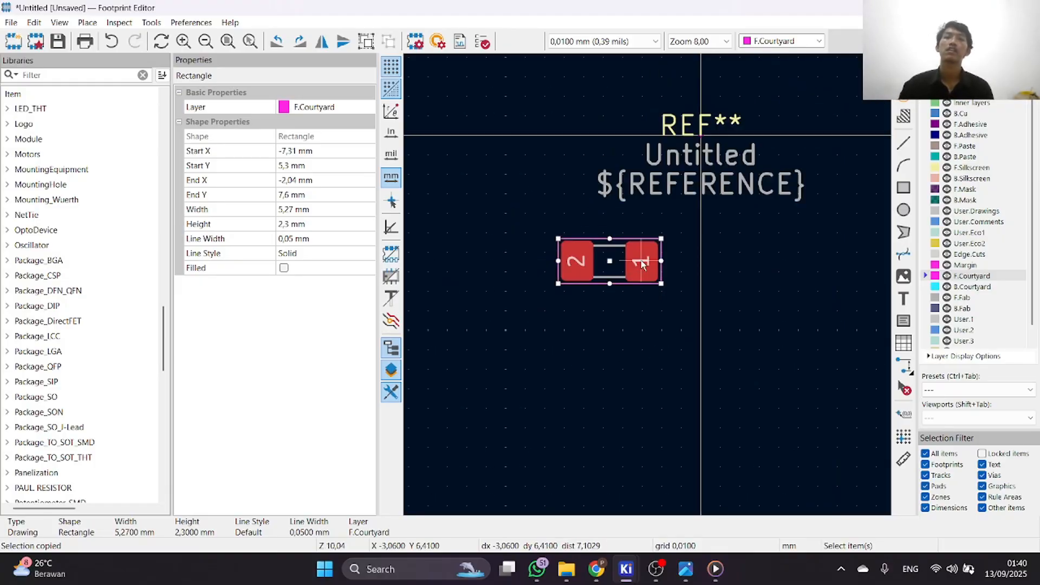
click(655, 139)
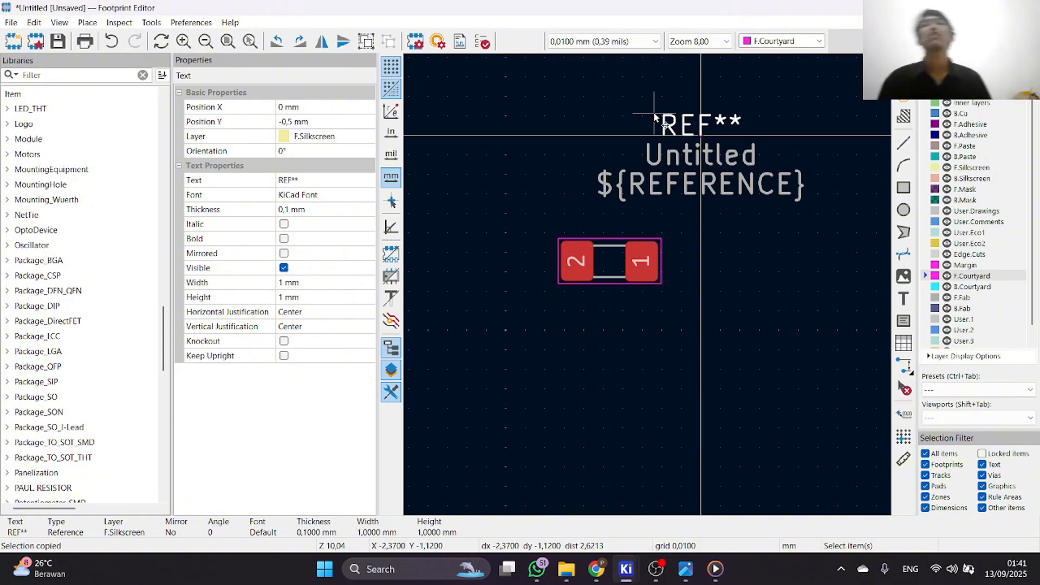
double_click(695, 112)
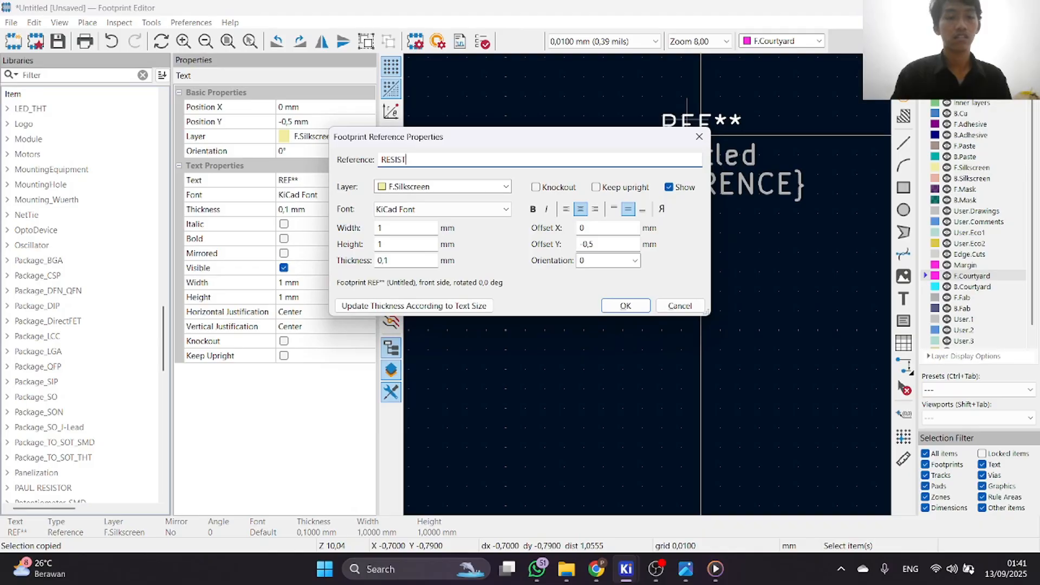
click(625, 305)
drag(701, 120, 633, 216)
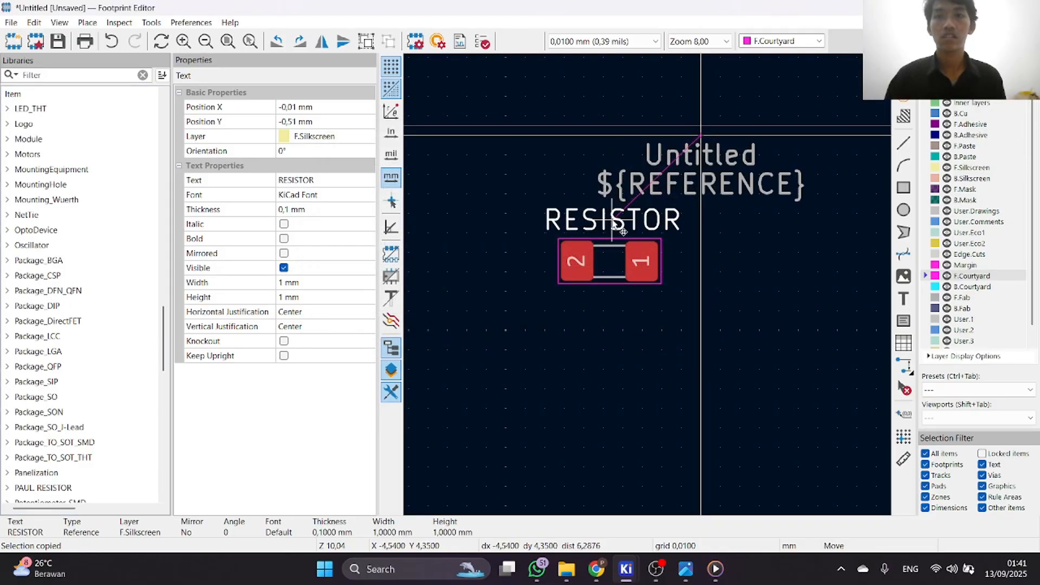
click(631, 224)
click(696, 255)
Move the pads, body outline, courtyard and RESISTOR text together to the origin, over the Untitled text.
scroll(642, 280, up, 3)
scroll(495, 201, down, 2)
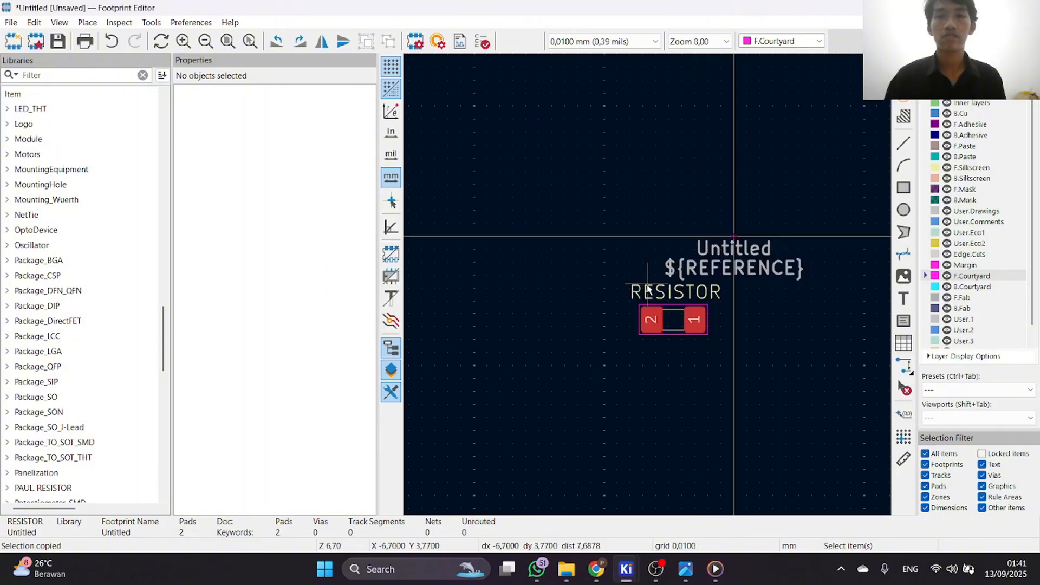
drag(612, 257, 761, 354)
drag(683, 333, 736, 253)
Replace the ${REFERENCE} text on the F.Fab layer with SMD 1206.
scroll(773, 304, up, 2)
click(676, 222)
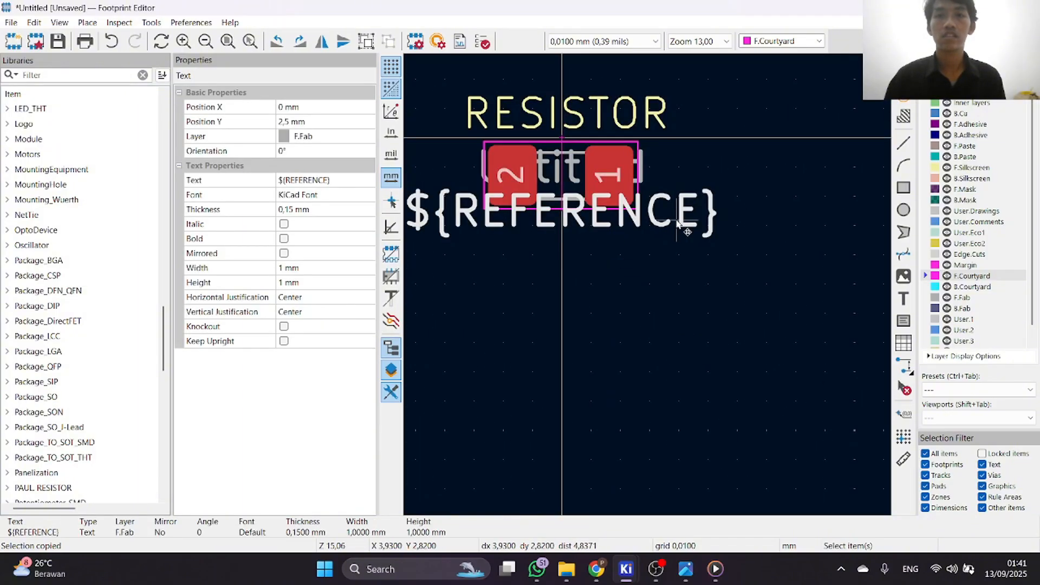
double_click(676, 222)
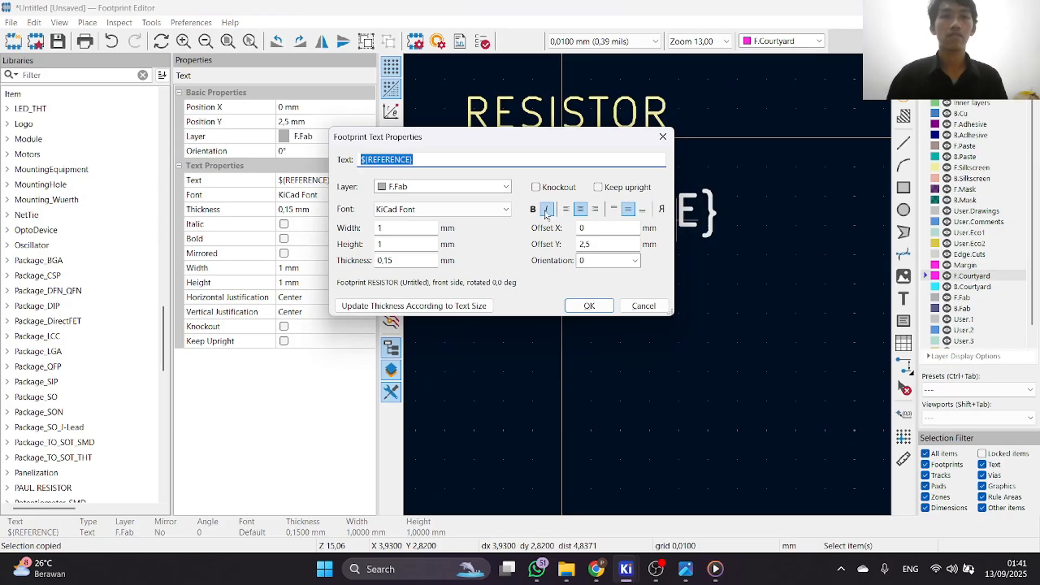
key(BackSpace)
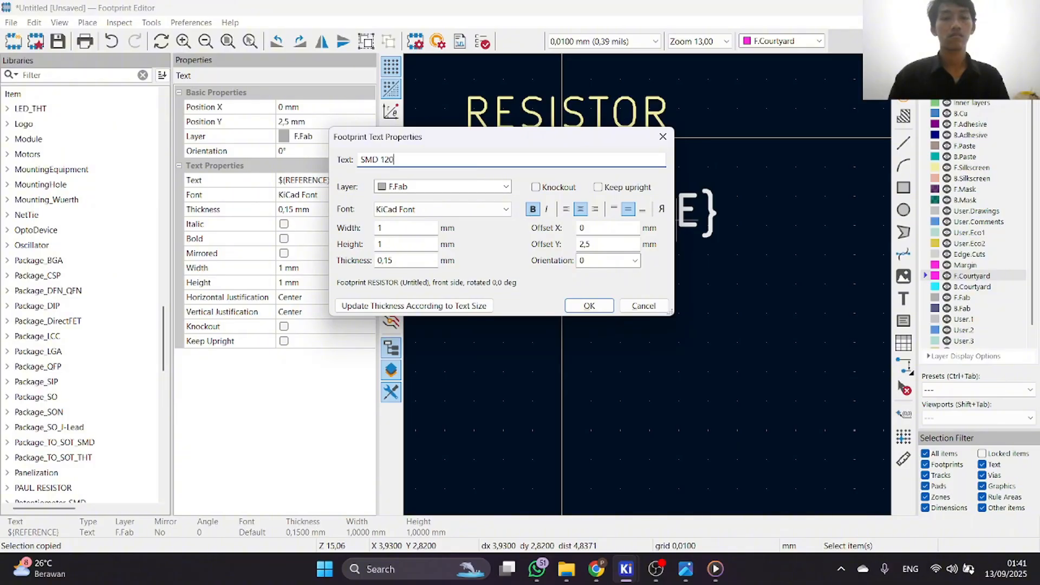
key(Return)
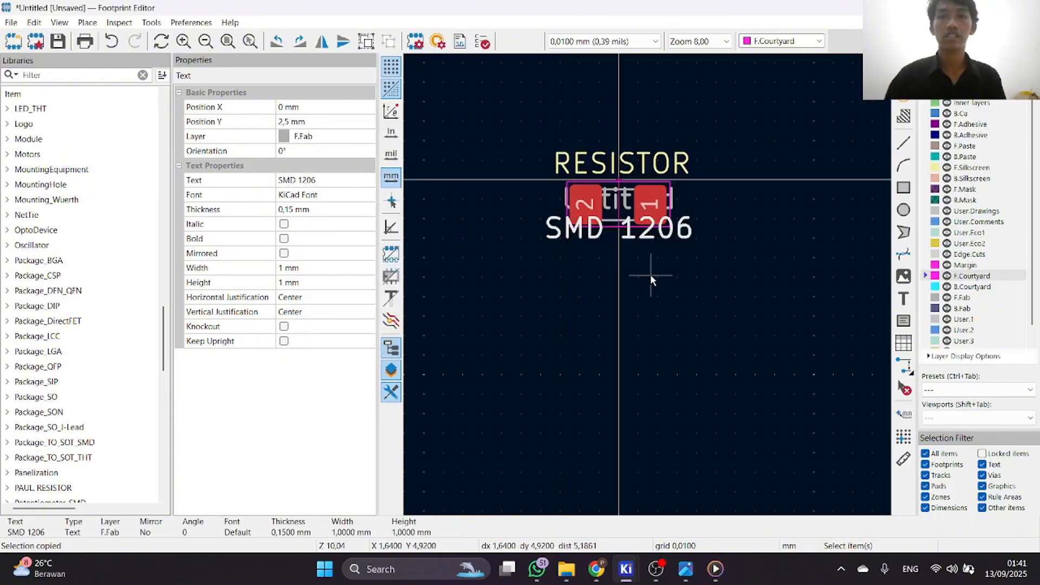
Draw a horizontal F.Silkscreen line about 2.16 mm long across the gap between the pads, just inside the courtyard's upper edge at Y 0.21 mm.
scroll(645, 286, up, 4)
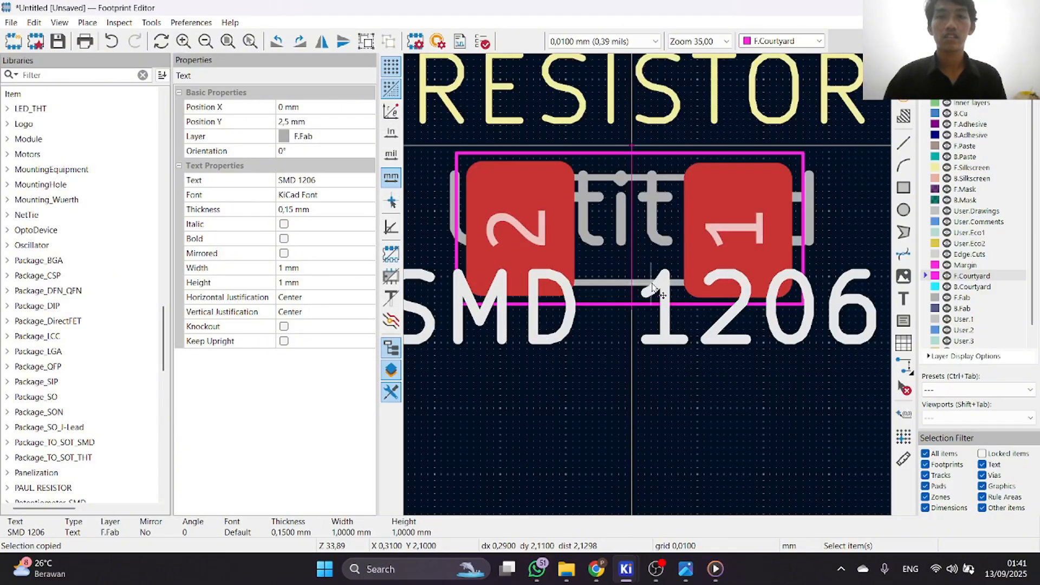
scroll(784, 279, down, 2)
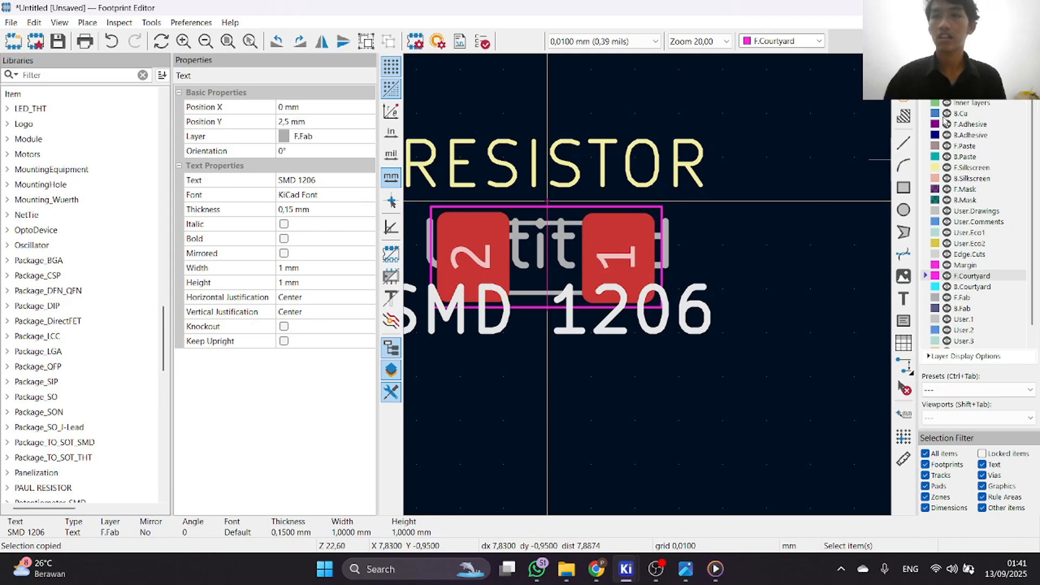
click(905, 143)
key(ctrl+c)
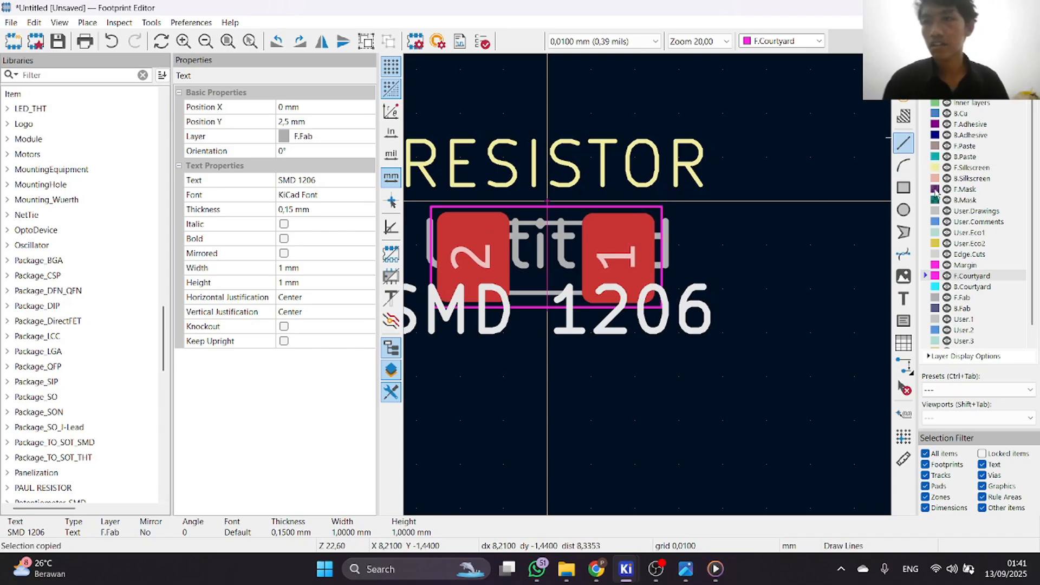
click(925, 168)
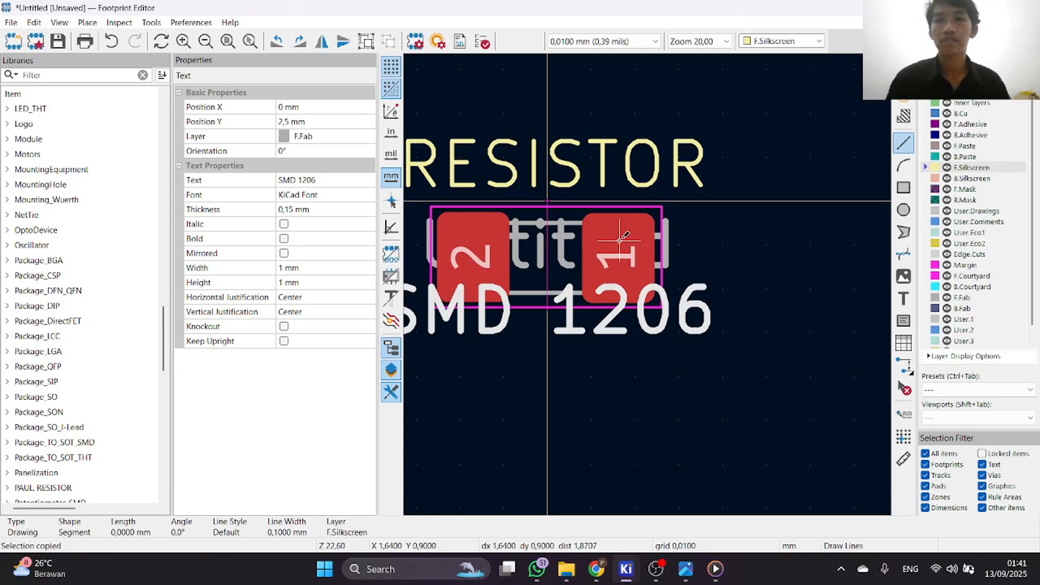
click(521, 216)
scroll(521, 216, up, 3)
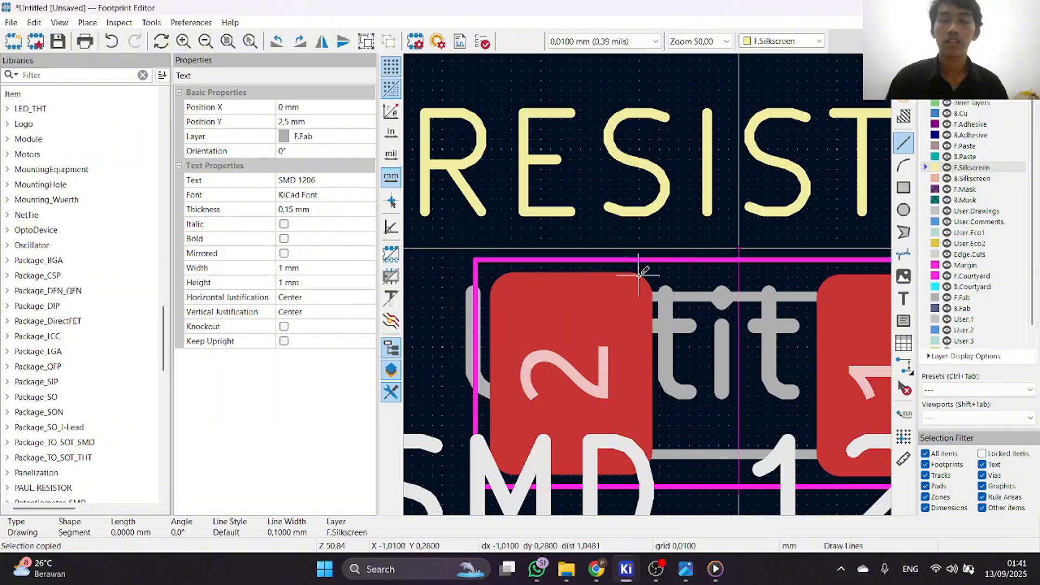
scroll(644, 271, down, 1)
scroll(645, 279, up, 1)
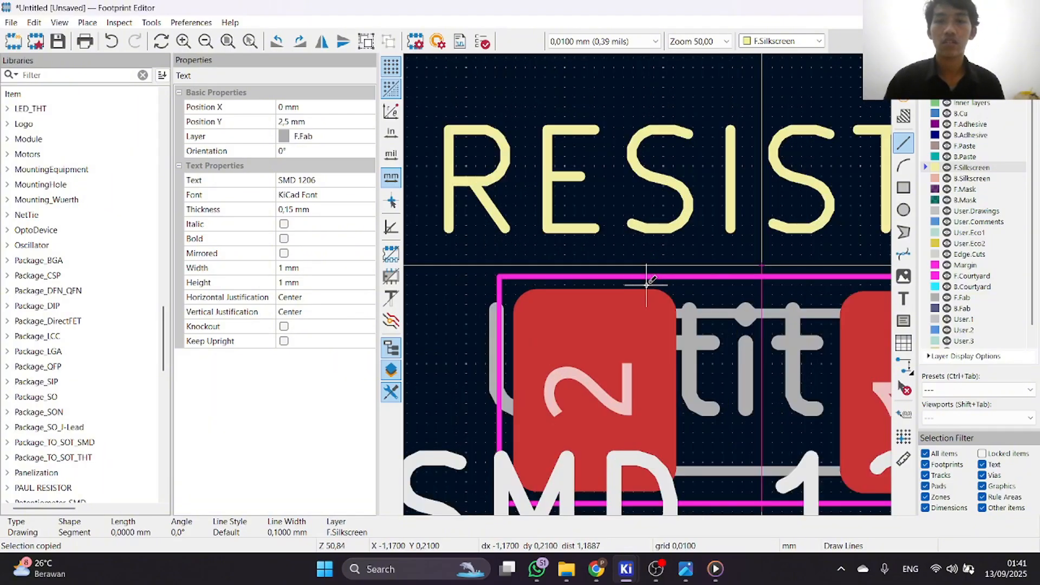
click(644, 286)
scroll(859, 289, down, 1)
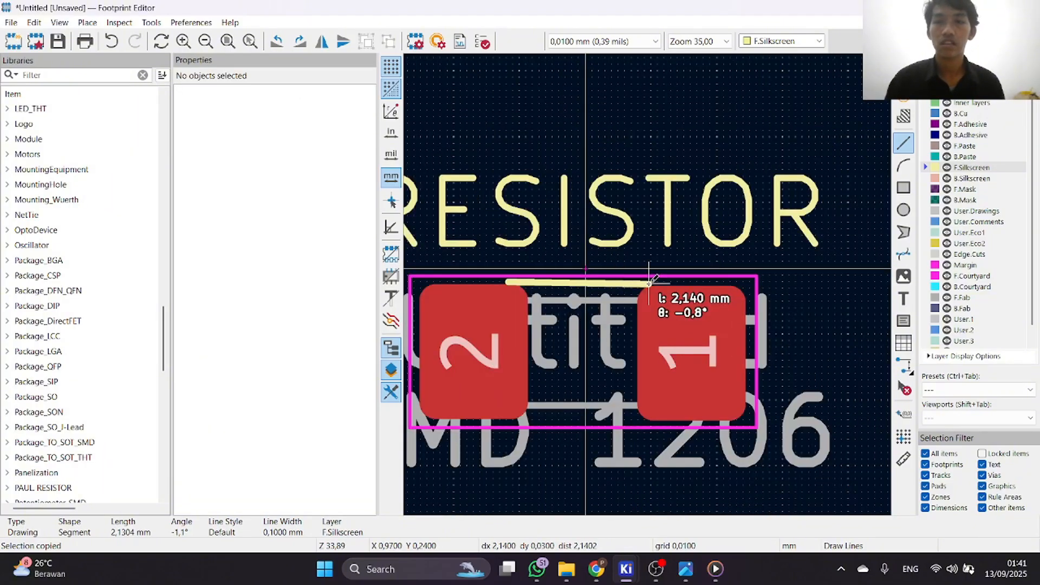
scroll(648, 285, up, 1)
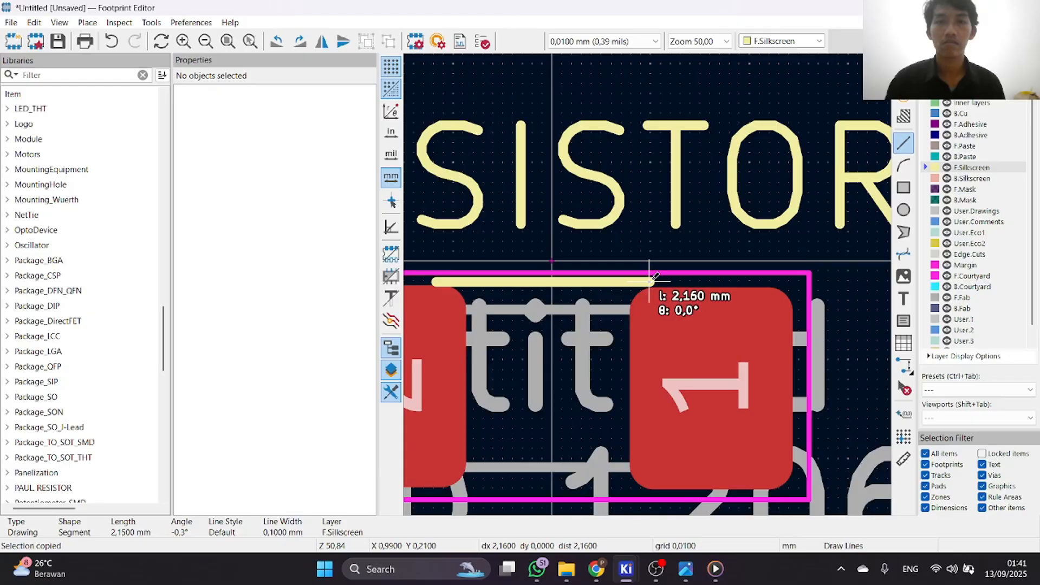
click(650, 281)
right_click(617, 286)
click(648, 300)
scroll(566, 279, down, 1)
scroll(648, 285, up, 1)
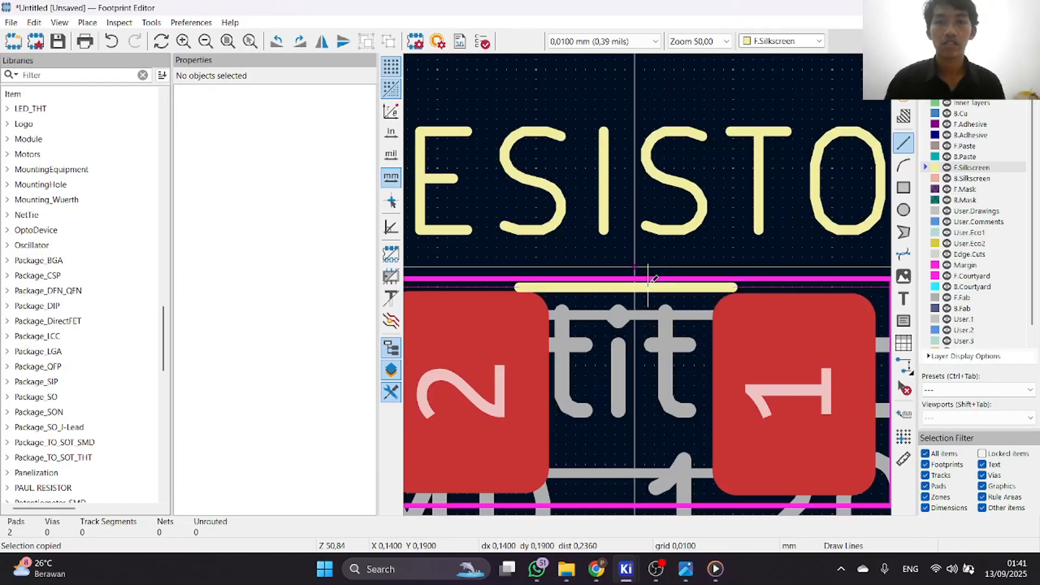
scroll(653, 280, up, 1)
scroll(653, 279, down, 1)
right_click(649, 281)
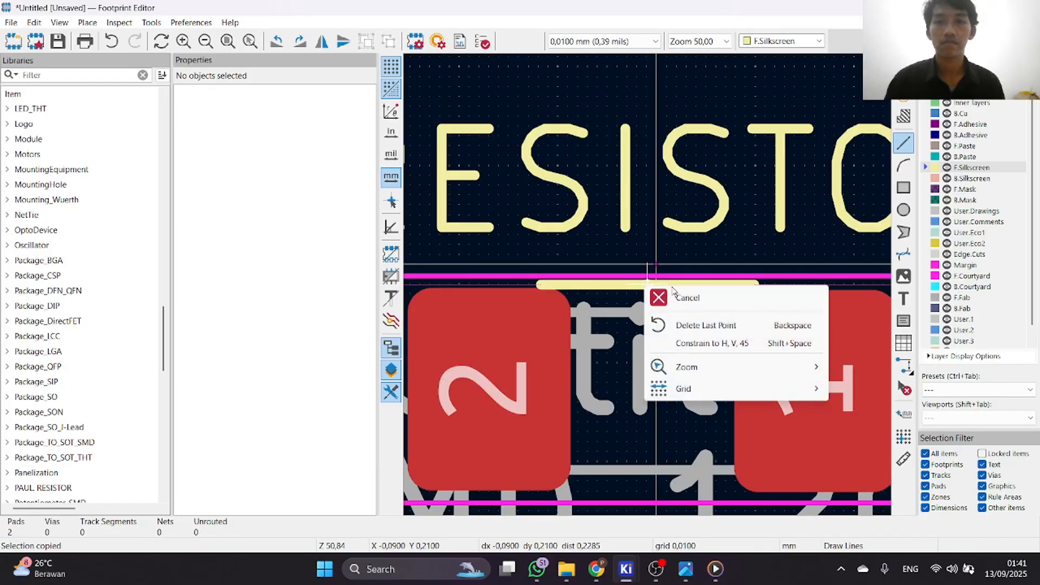
click(666, 298)
click(647, 284)
right_click(645, 284)
click(600, 153)
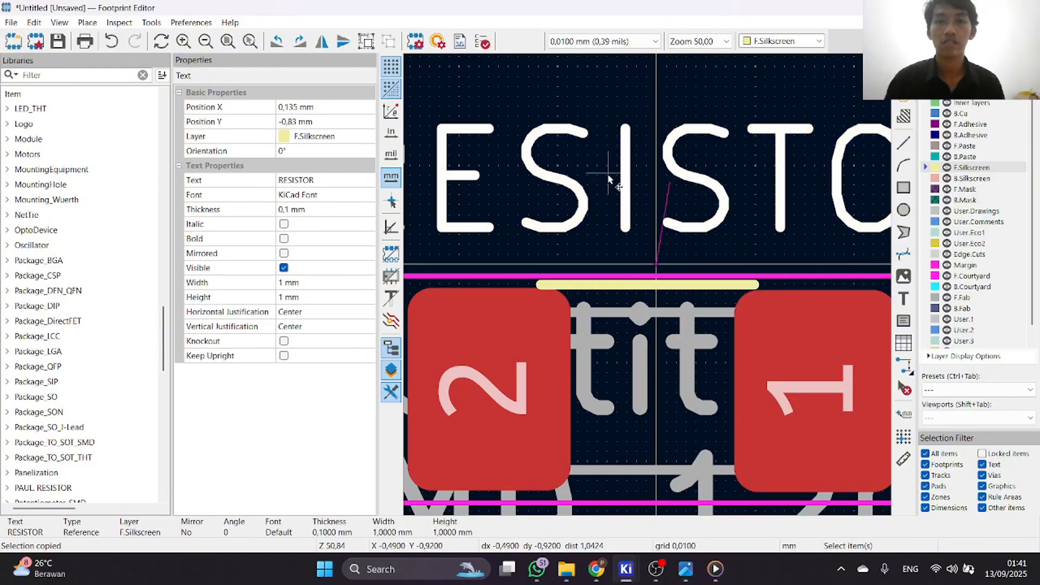
scroll(646, 260, down, 2)
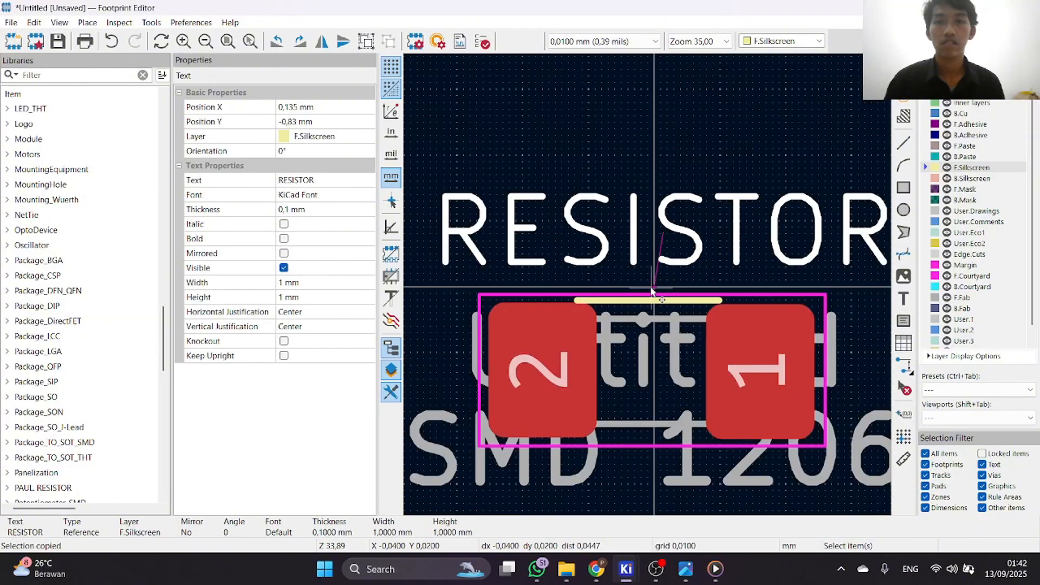
scroll(651, 291, down, 2)
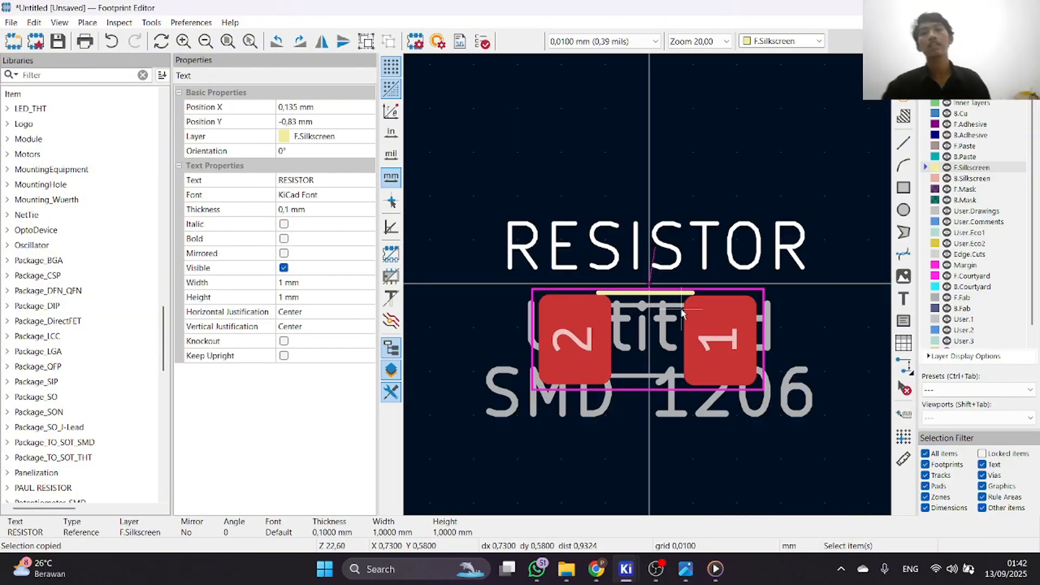
click(12, 23)
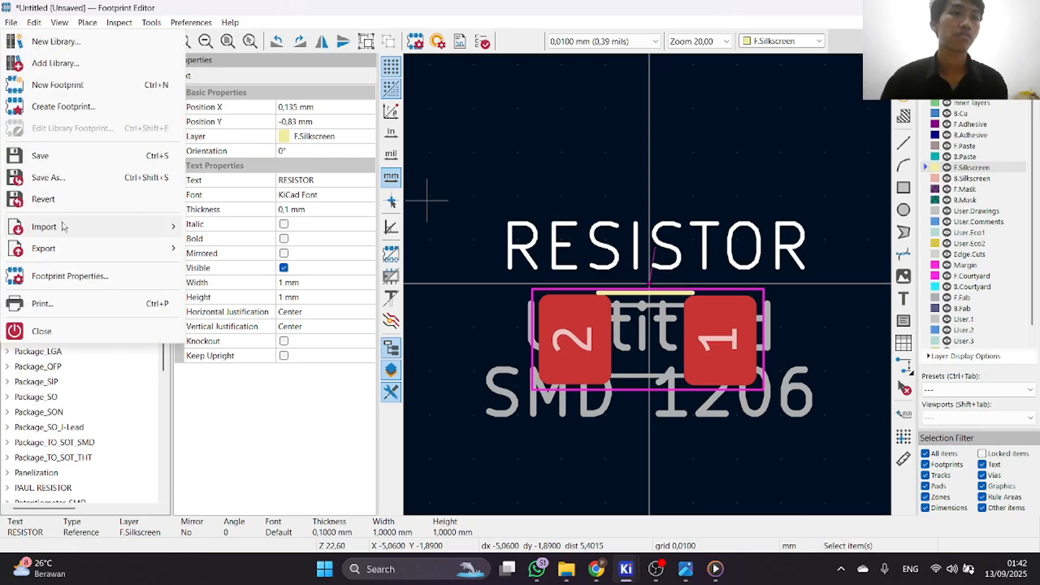
click(75, 184)
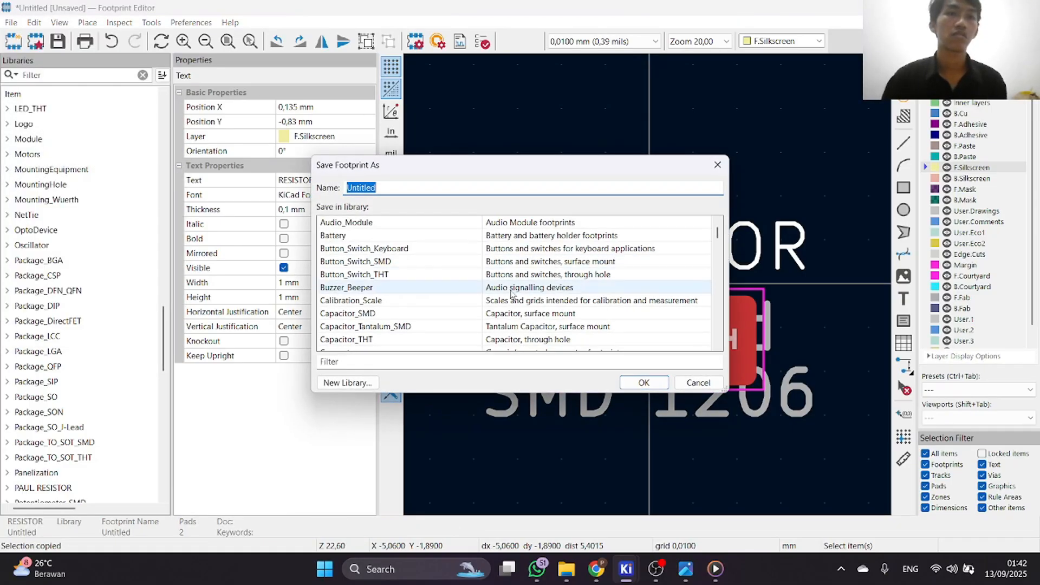
click(697, 171)
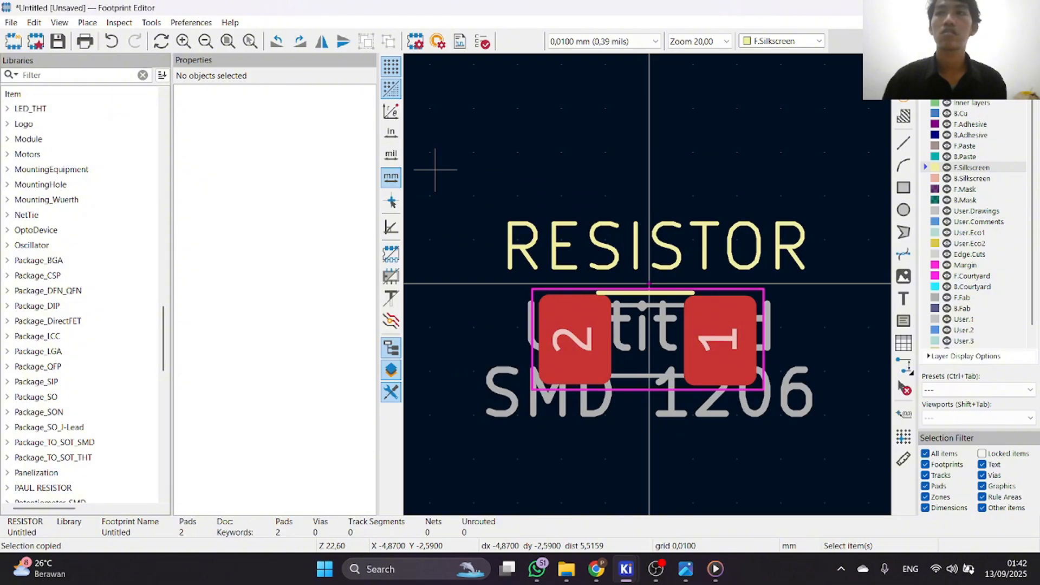
Close the footprint editor, choose to save the changes, and try to save the footprint as PACK RESISTOR without picking a library.
click(1027, 8)
click(489, 289)
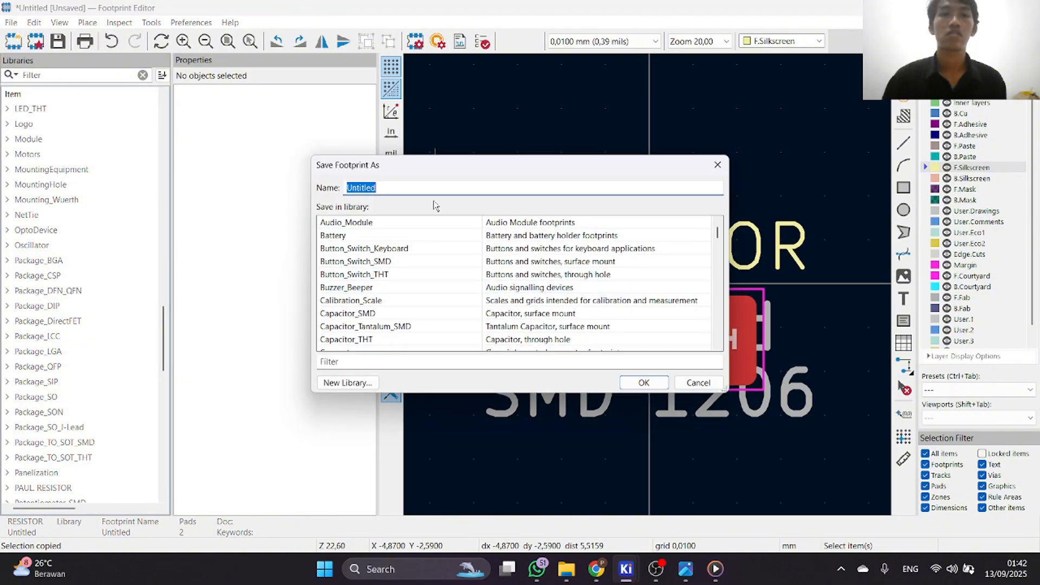
key(BackSpace)
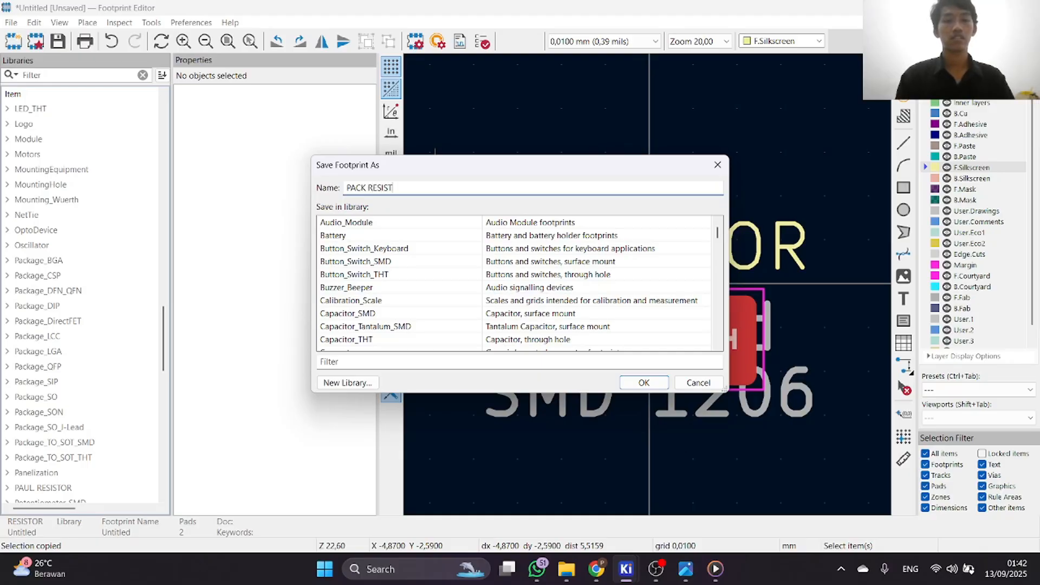
click(643, 382)
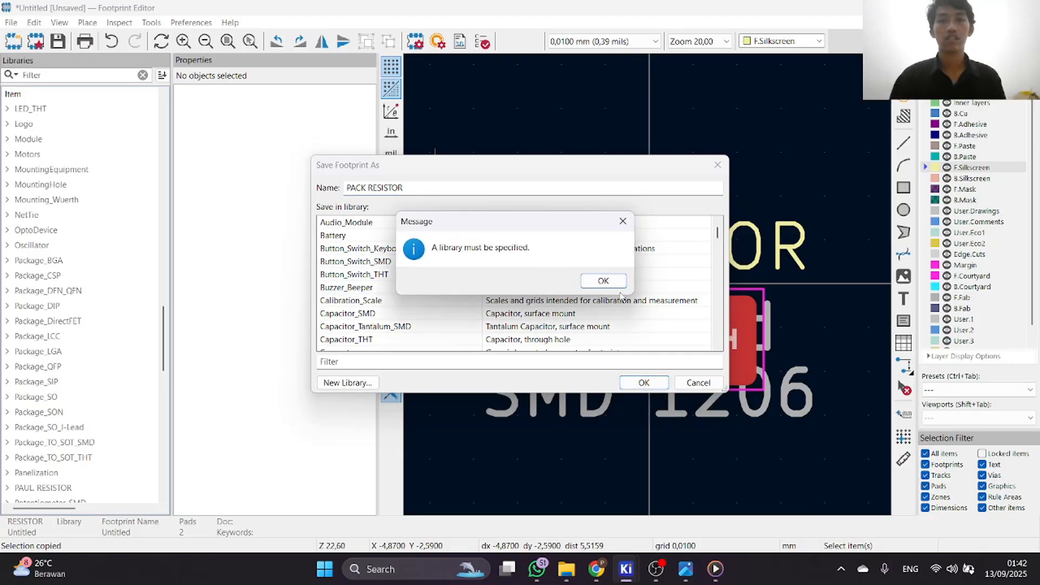
click(604, 281)
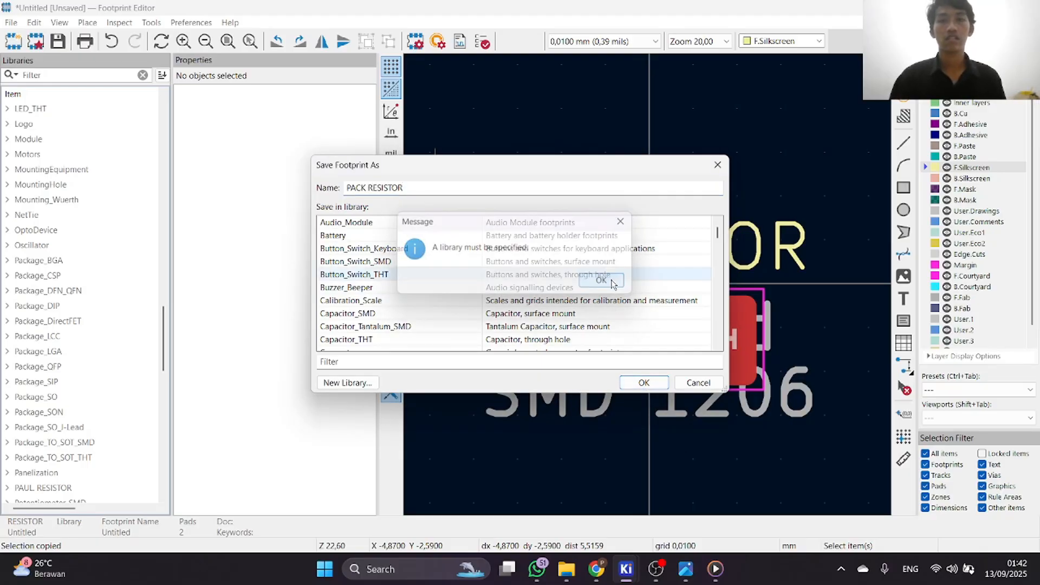
Create a new footprint library named PACK RESISTOR inside the existing .pretty subfolder of resistor.pretty.
click(353, 386)
click(525, 325)
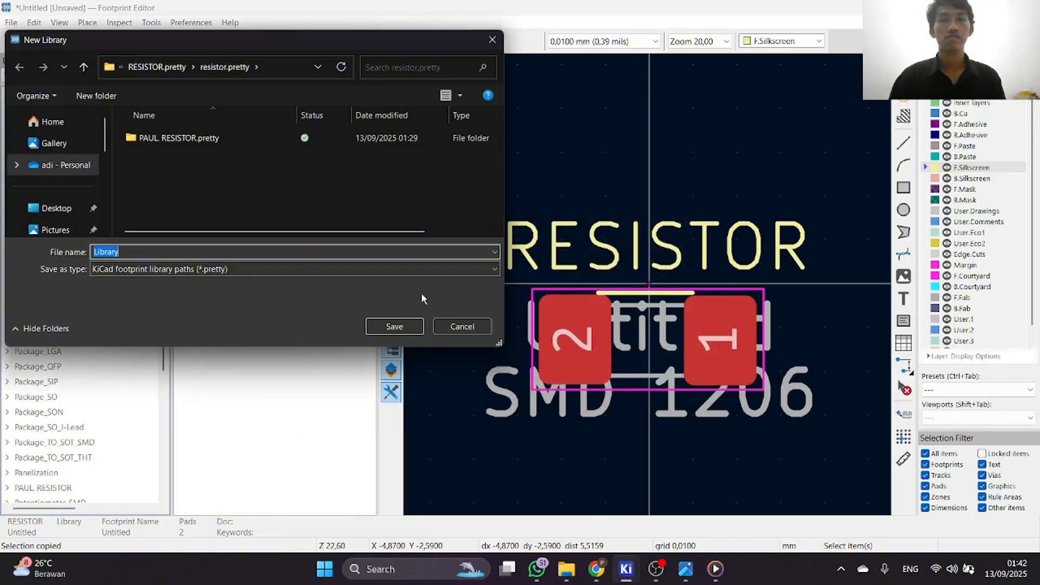
key(BackSpace)
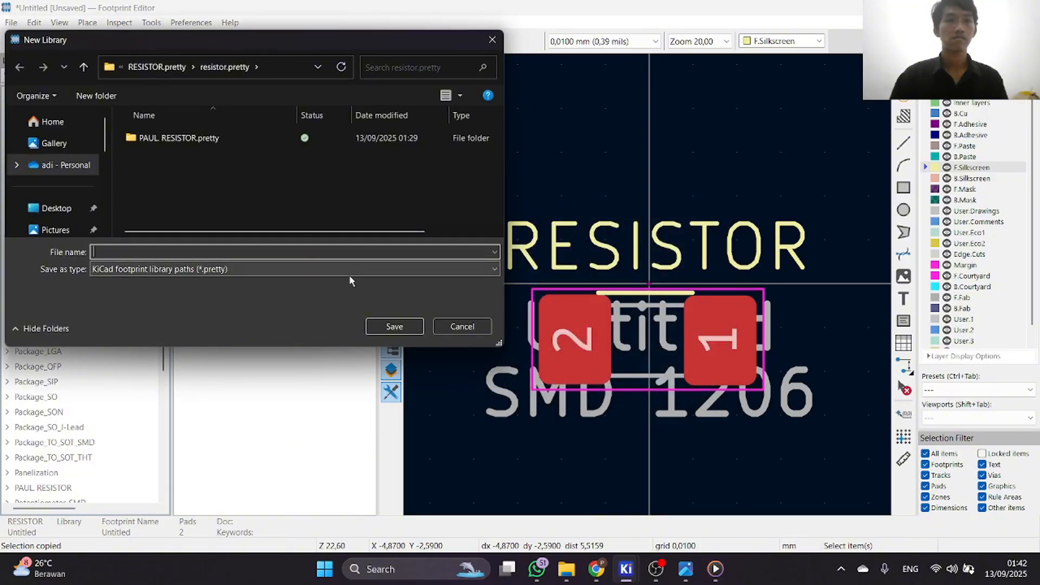
double_click(263, 137)
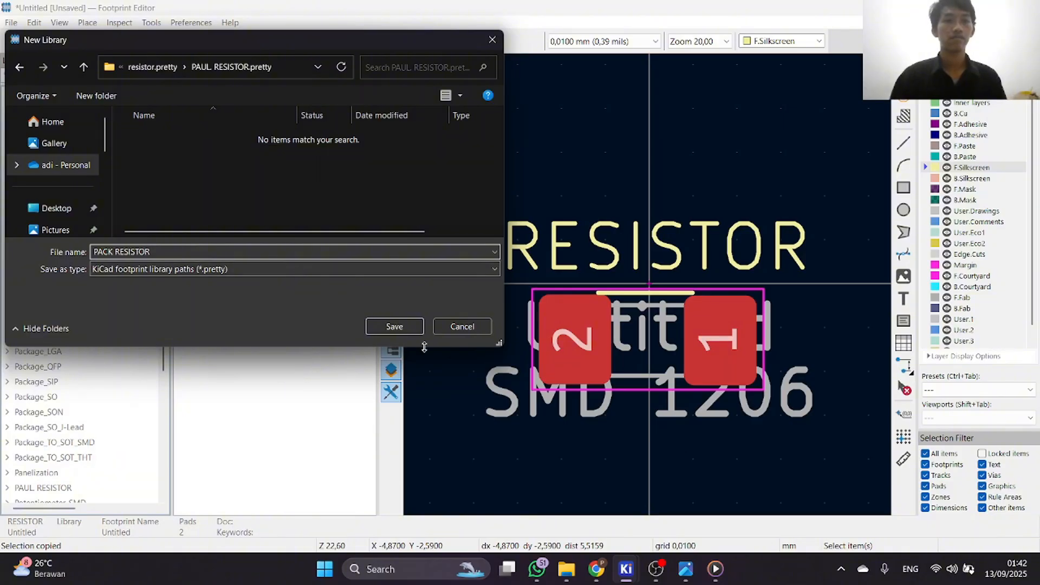
click(397, 327)
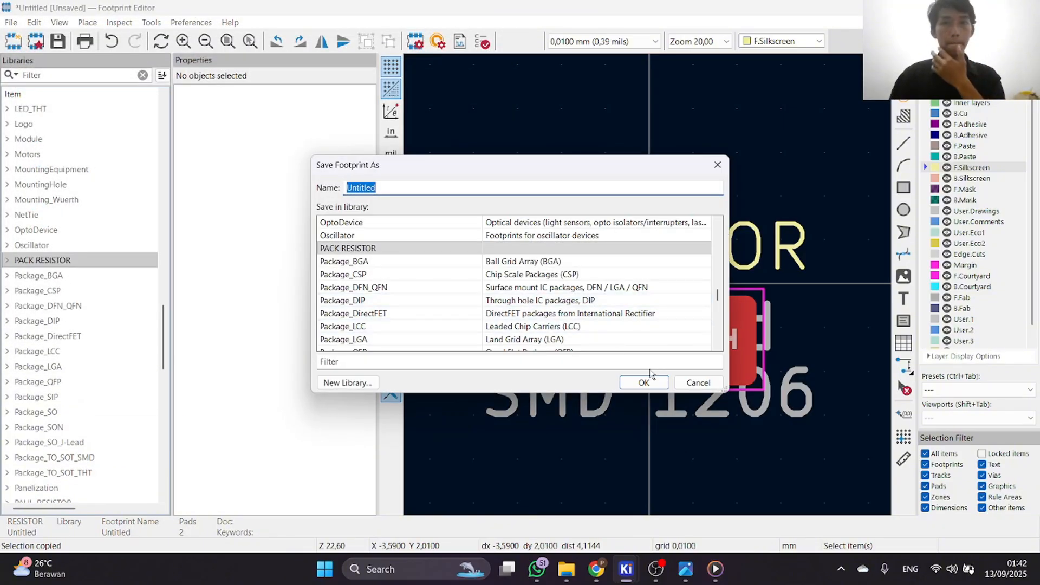
Save the footprint in the PACK RESISTOR library, named R SMD 1206 followed by the author's first name.
key(BackSpace)
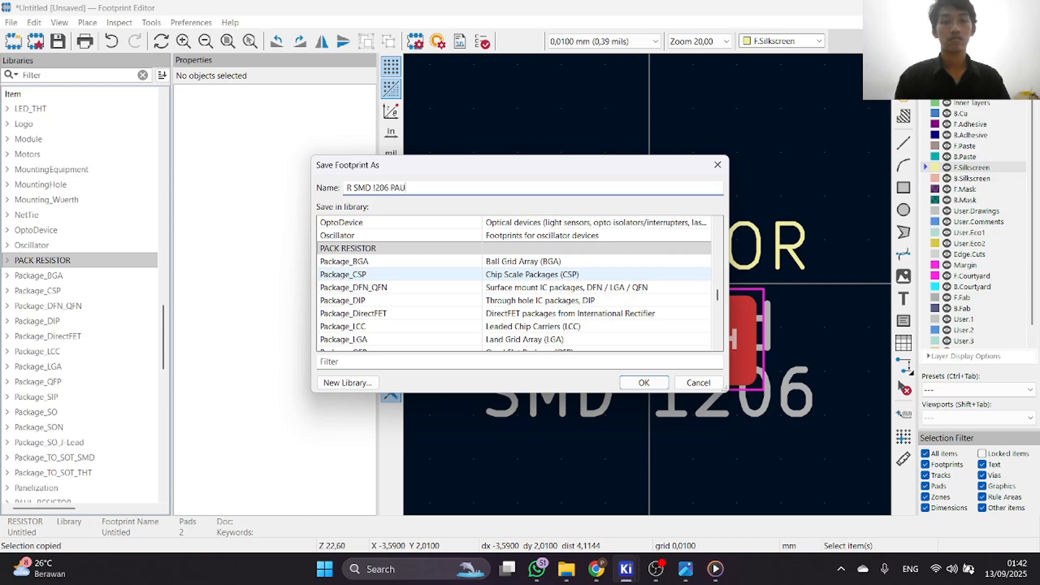
click(379, 187)
key(BackSpace)
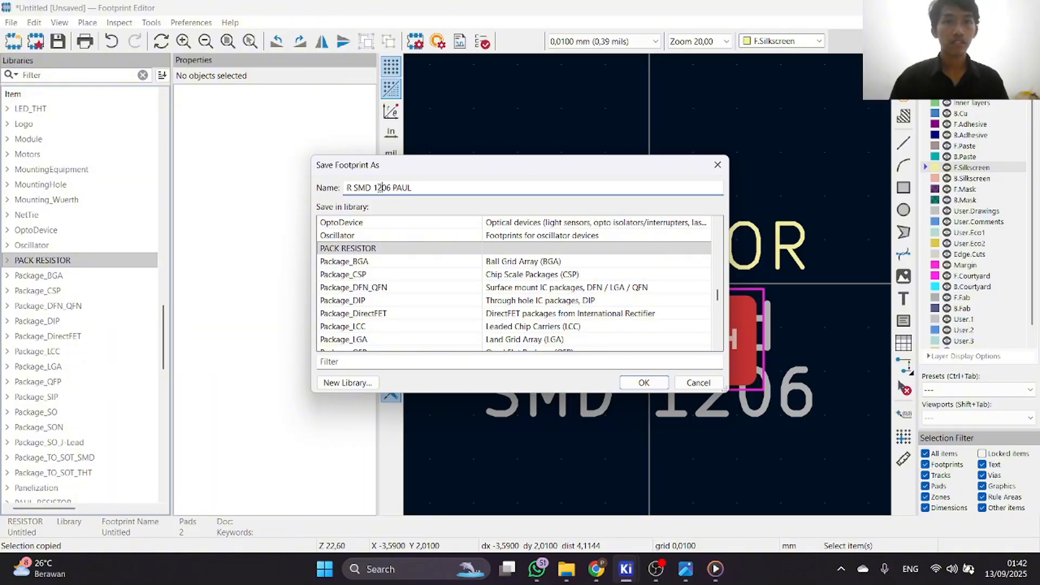
click(642, 383)
Switch to the KiCad project window, open the schematic file in the project's subfolder to view the sheet, and close it.
click(655, 569)
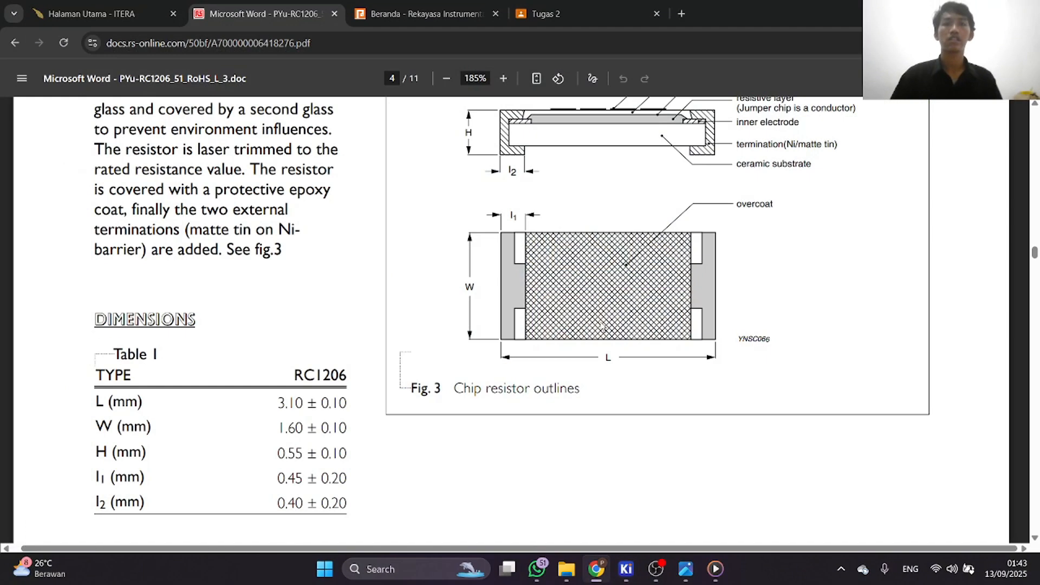
click(638, 580)
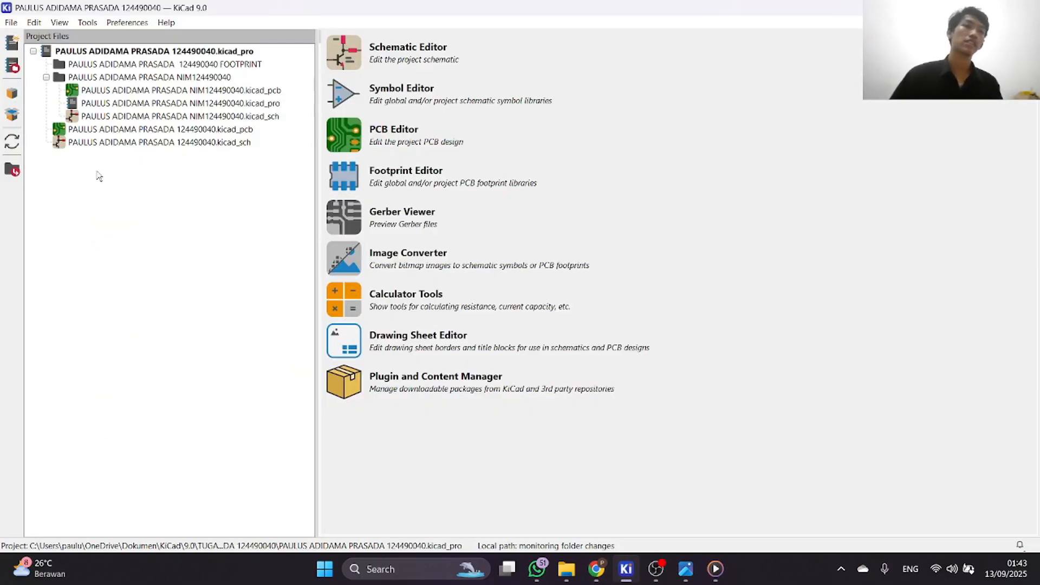
click(119, 119)
double_click(120, 120)
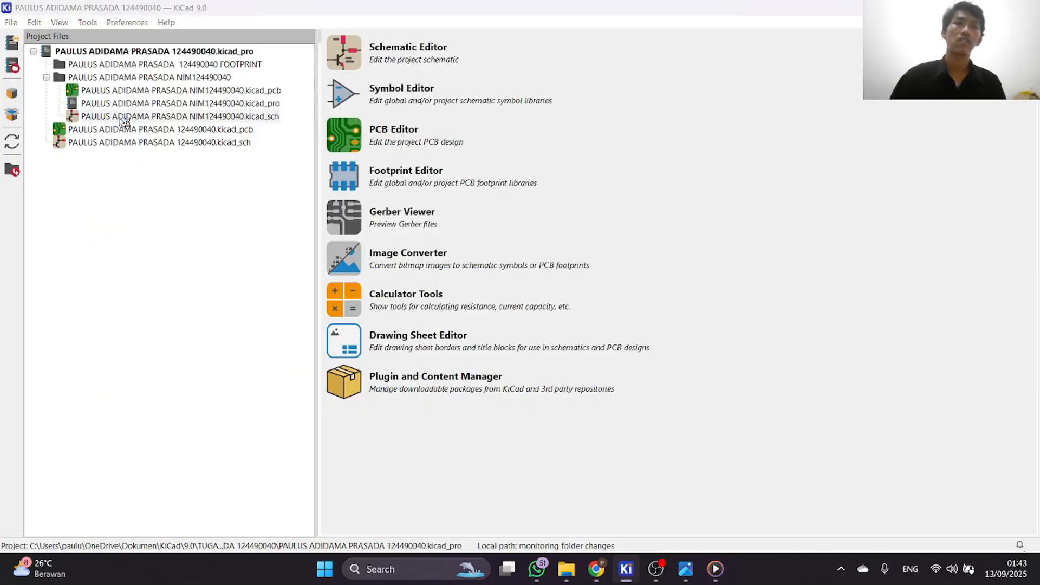
scroll(515, 293, up, 3)
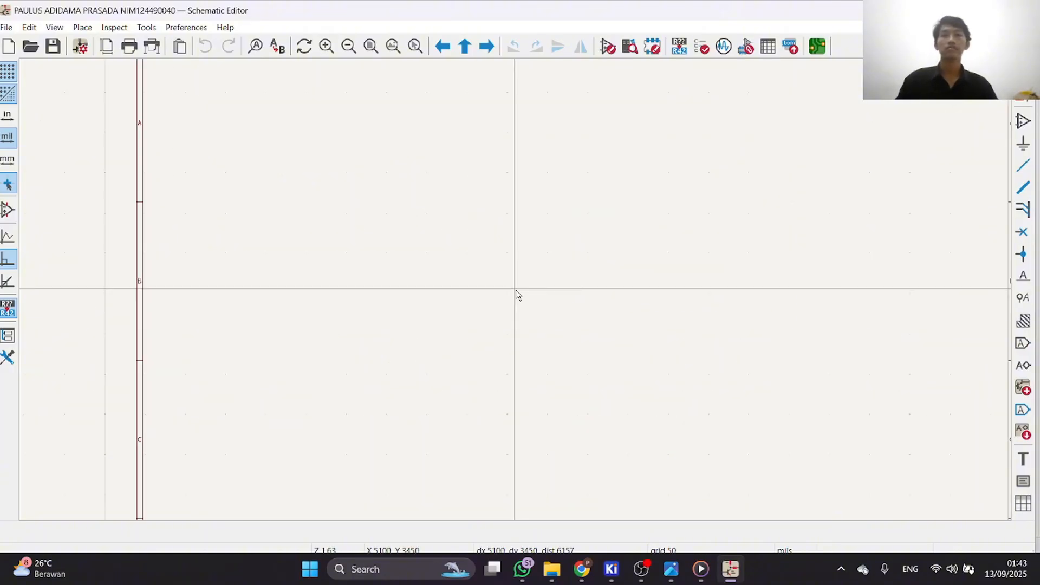
scroll(508, 292, down, 4)
scroll(518, 294, up, 3)
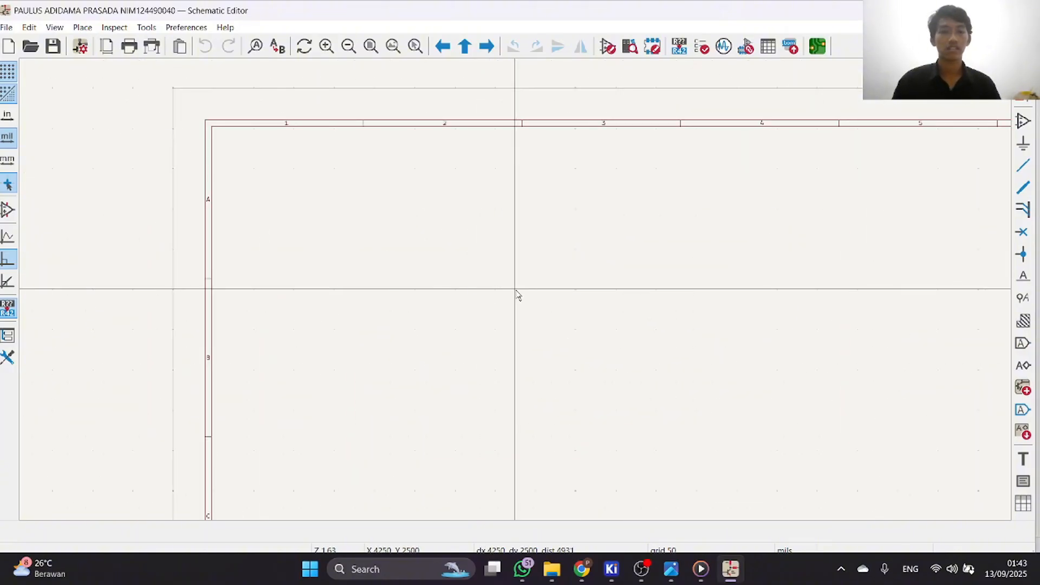
click(1023, 10)
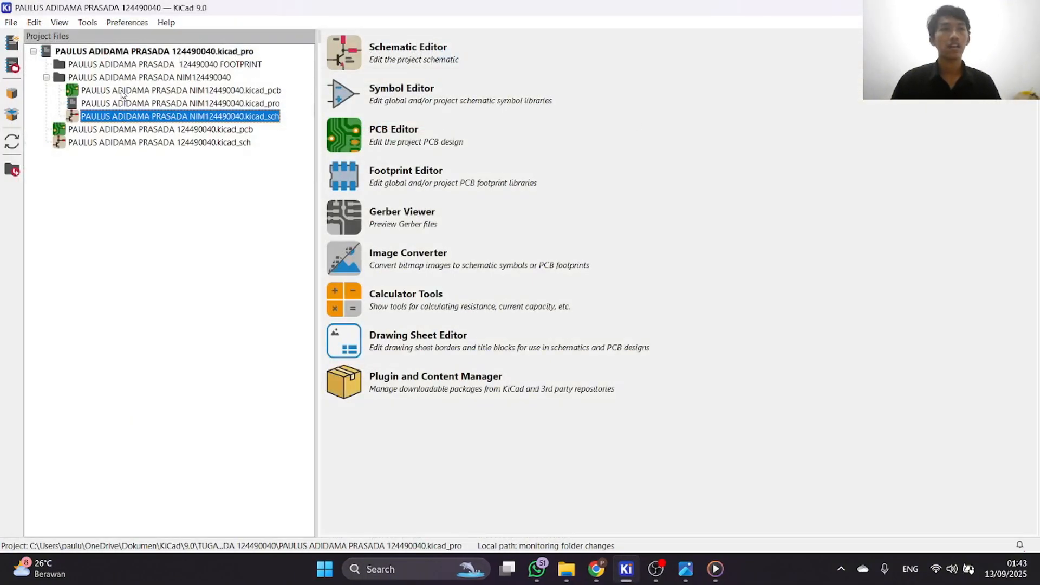
Open the board file in the project's subfolder for editing.
click(126, 91)
double_click(127, 91)
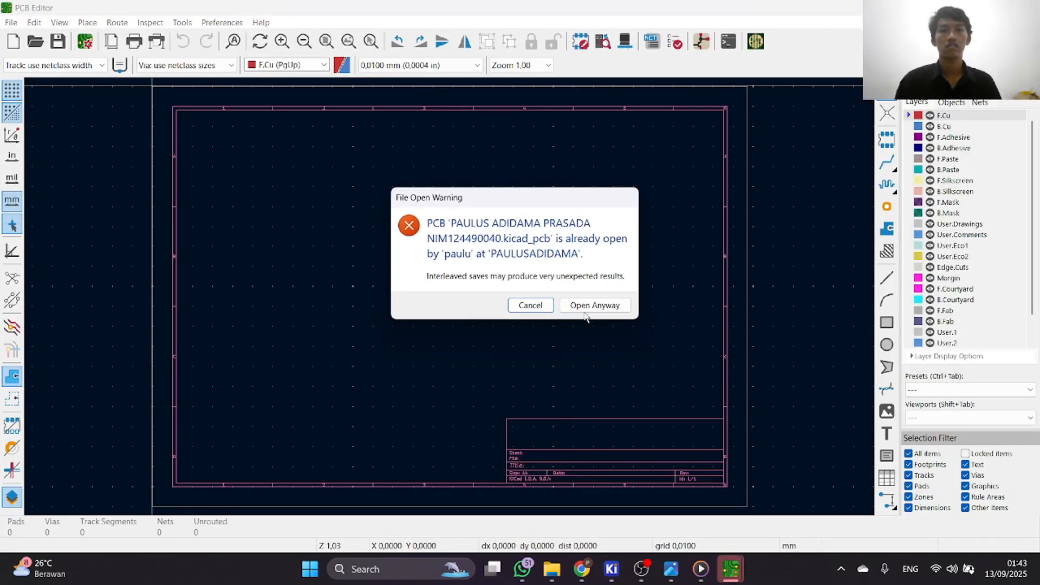
click(600, 306)
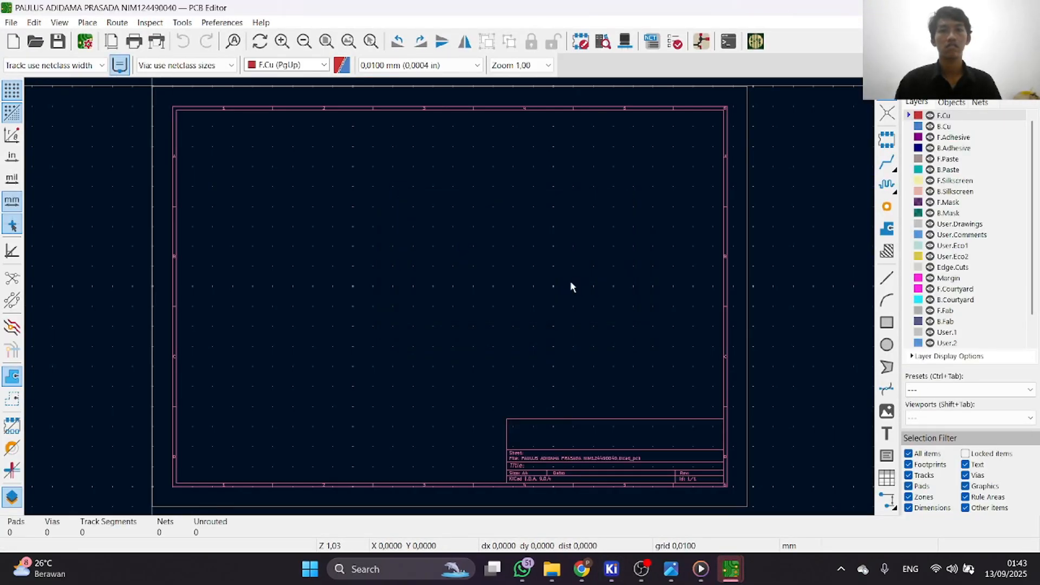
Place the R SMD 1206 footprint from the PACK RESISTOR library on the board, filtering by the author's first name and dismissing the page settings.
click(93, 23)
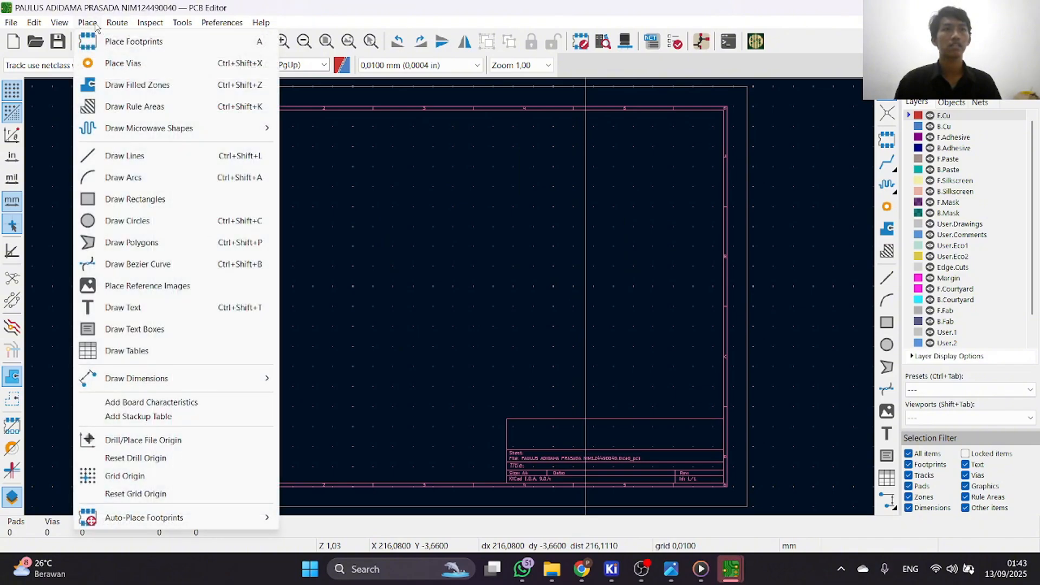
click(116, 43)
click(323, 189)
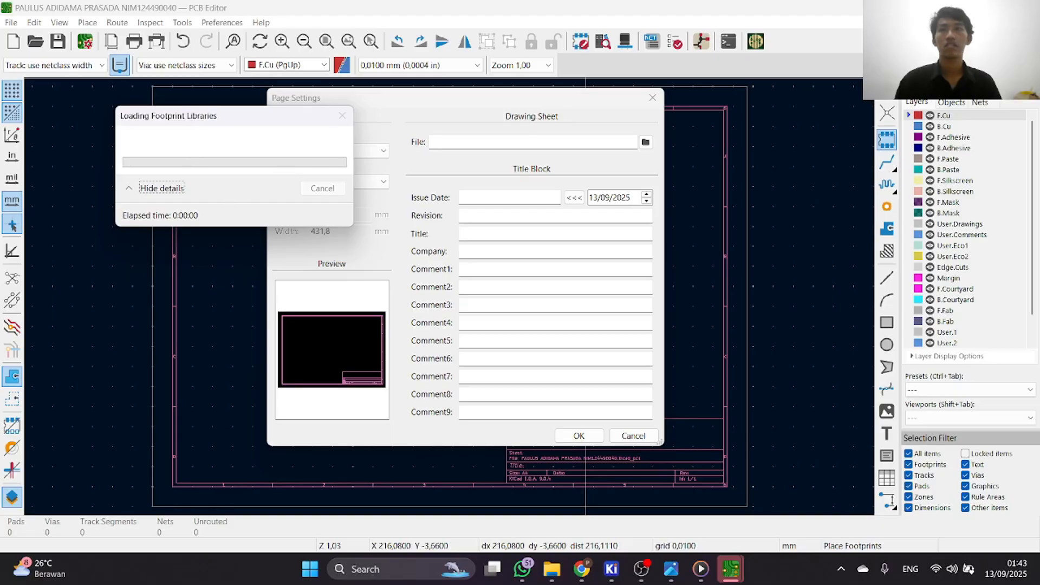
click(564, 228)
click(652, 97)
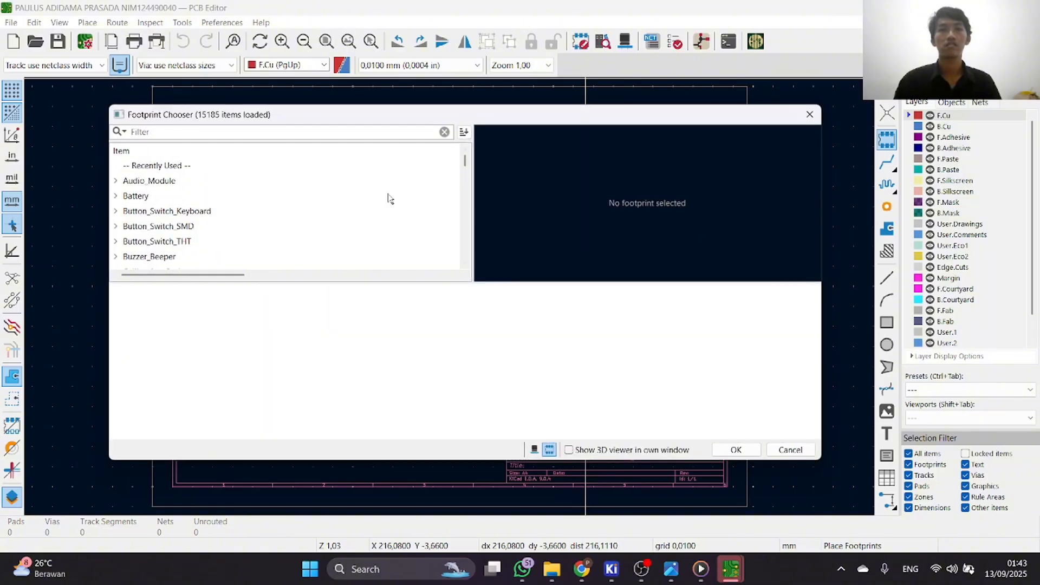
text(pa)
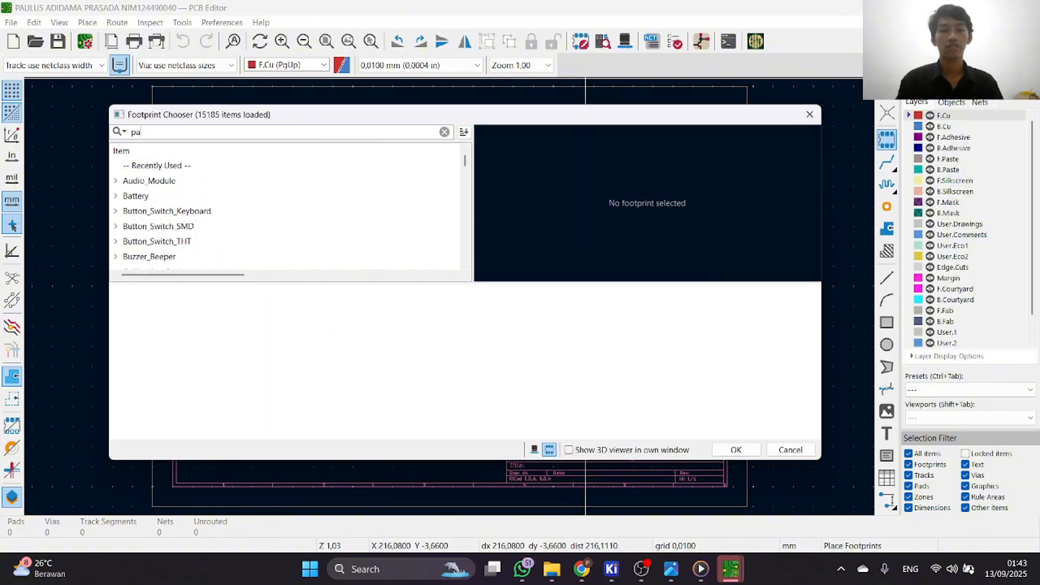
text(ul)
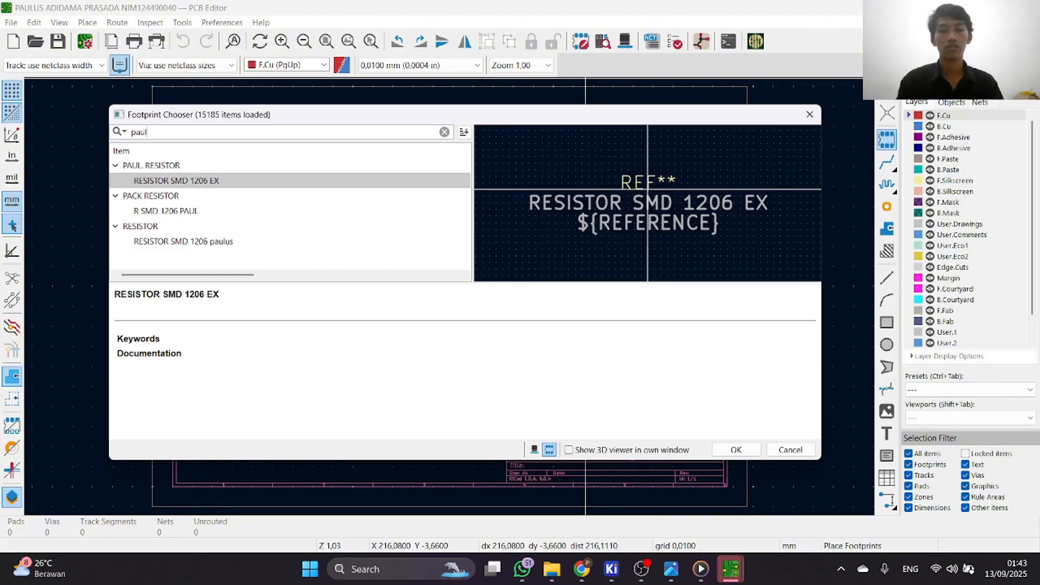
click(228, 214)
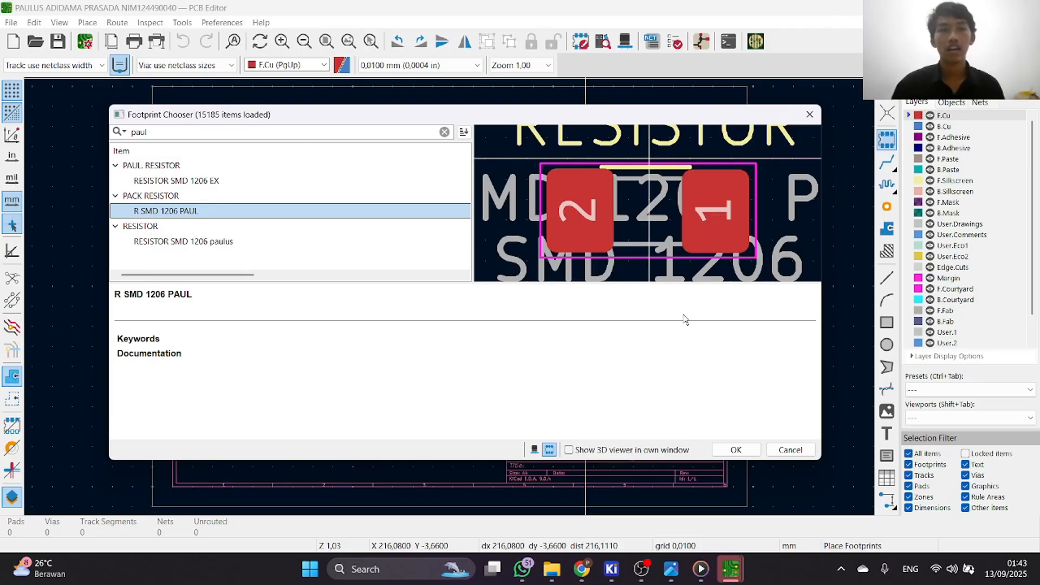
click(736, 450)
scroll(446, 296, up, 6)
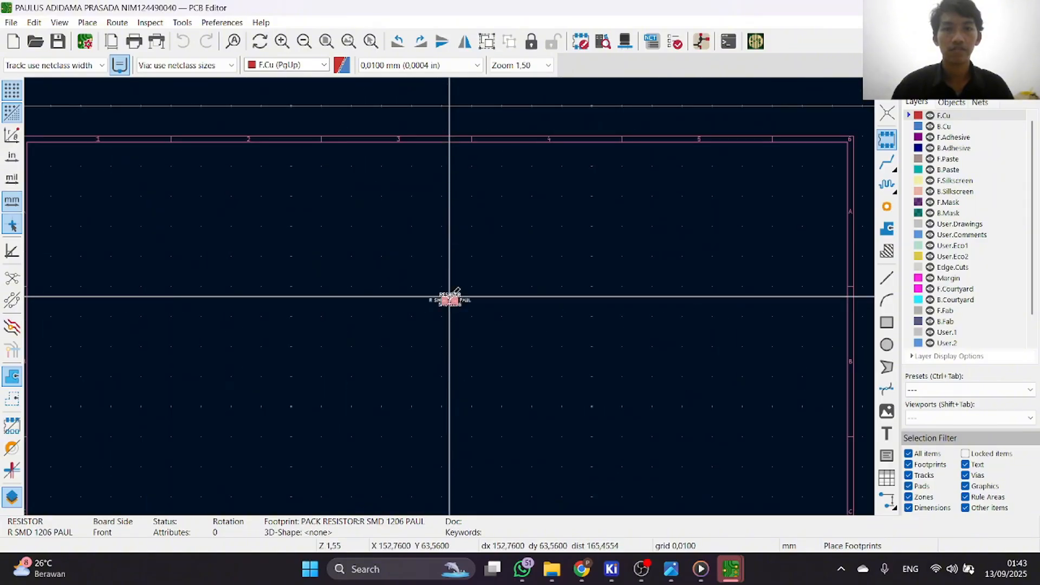
scroll(449, 296, up, 3)
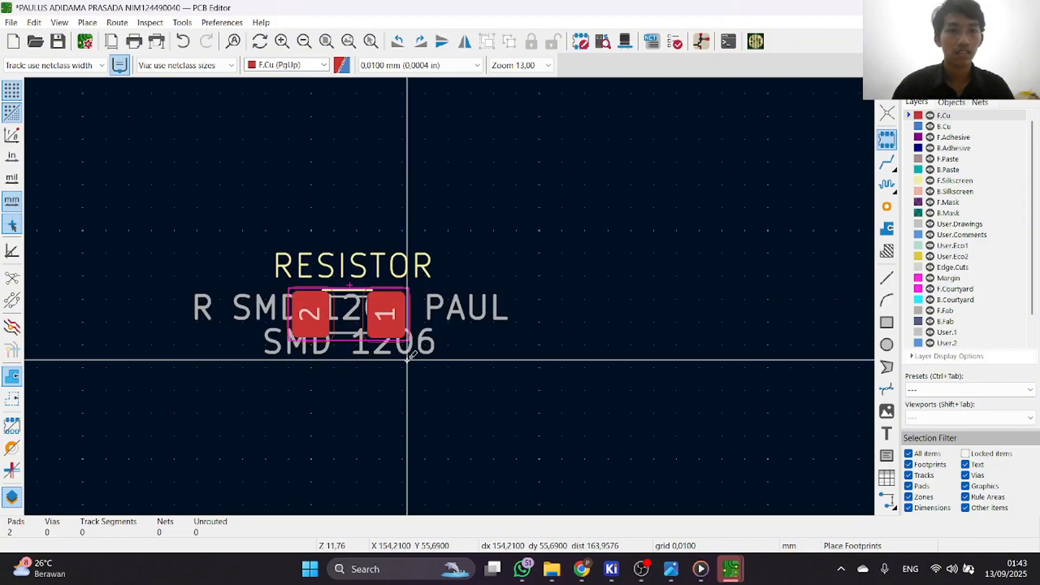
right_click(452, 354)
click(446, 350)
Examine the placed resistor footprint in the 3D Viewer from a rotated angle, and put the viewer away.
scroll(449, 297, up, 3)
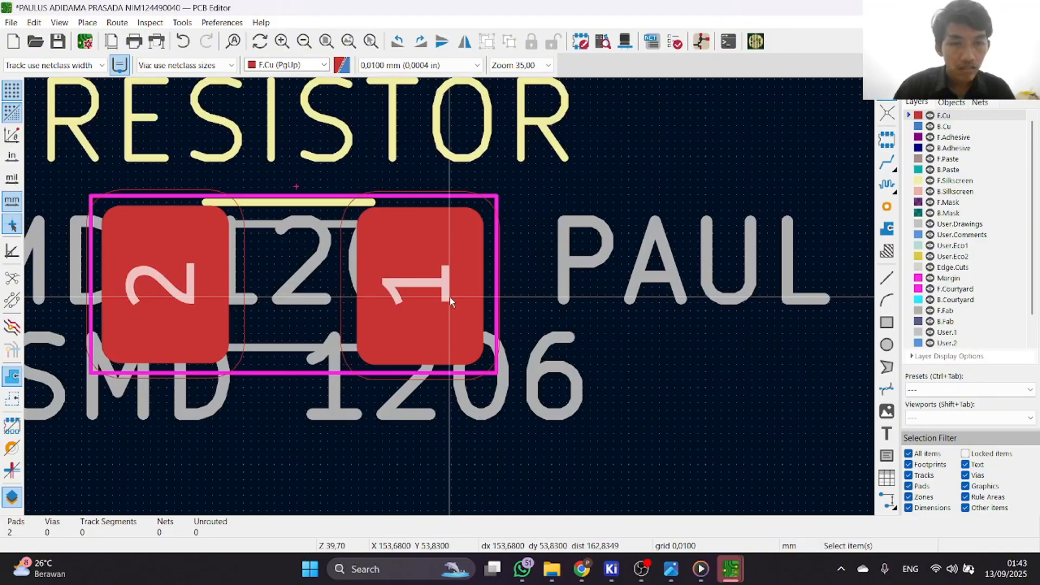
scroll(450, 296, down, 2)
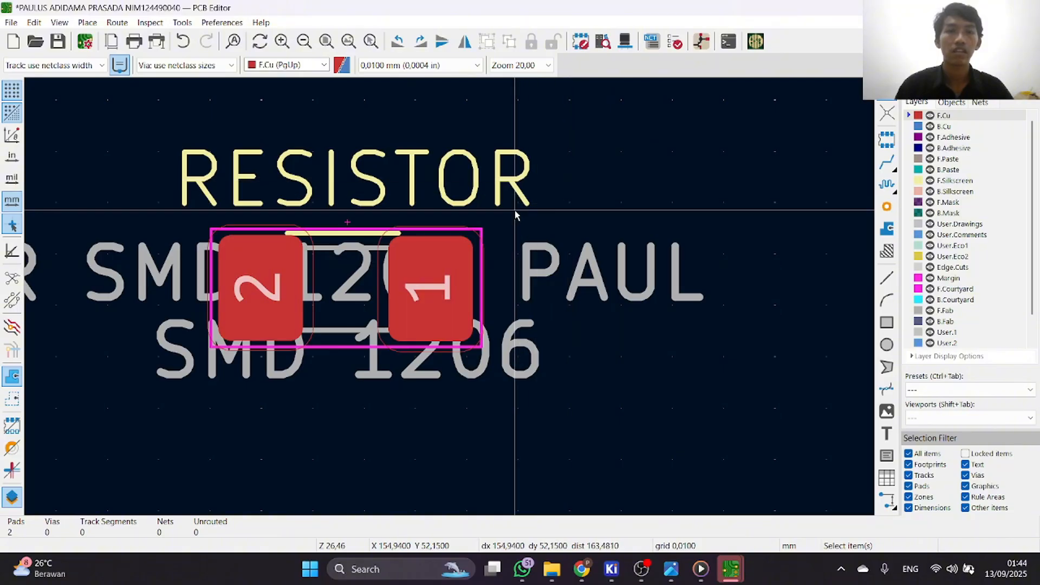
click(625, 41)
drag(457, 295, 570, 350)
click(962, 8)
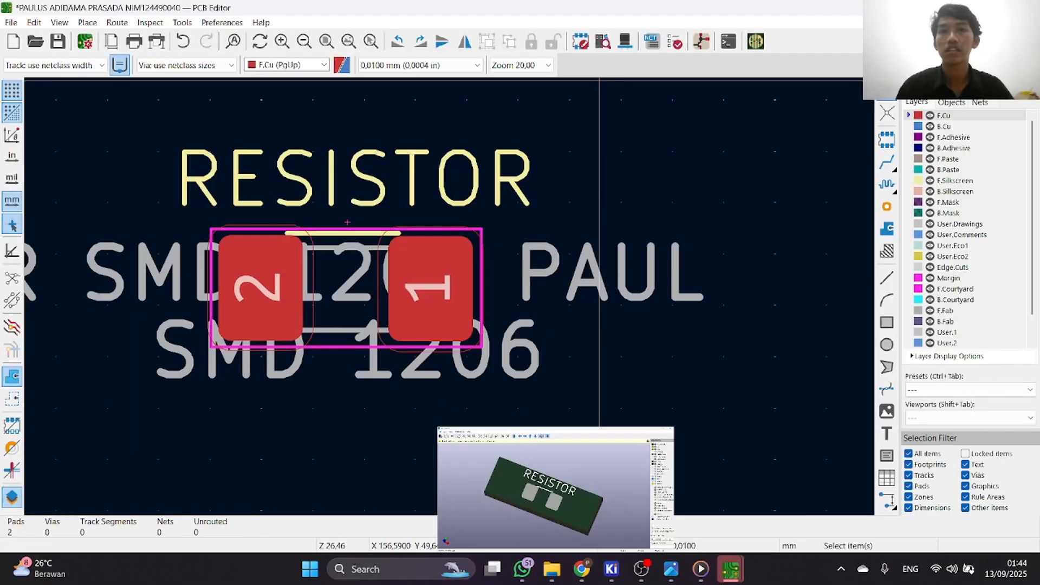
scroll(481, 263, down, 2)
scroll(436, 302, up, 2)
scroll(343, 246, down, 2)
scroll(450, 302, up, 2)
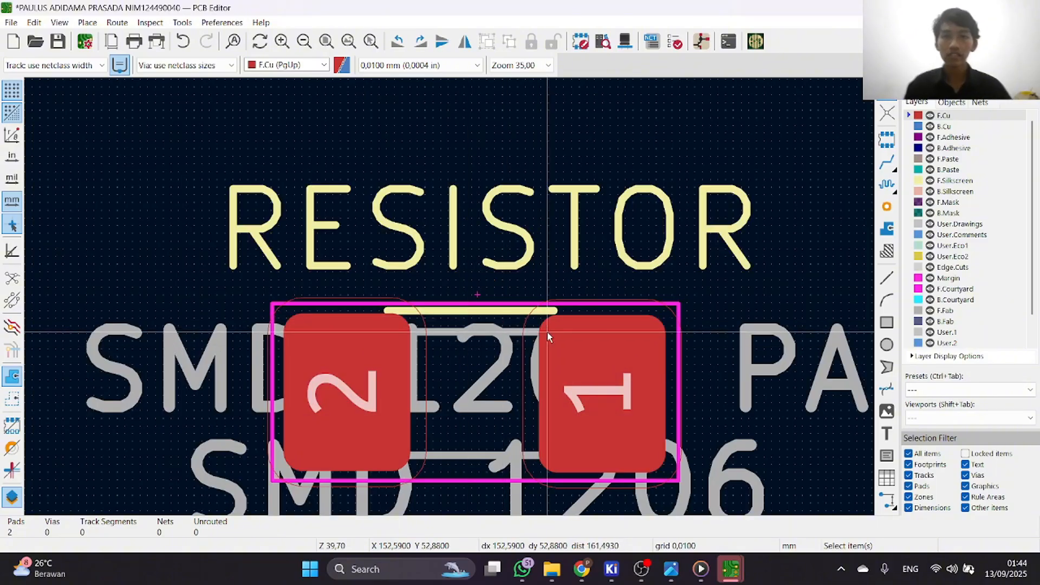
scroll(450, 298, down, 2)
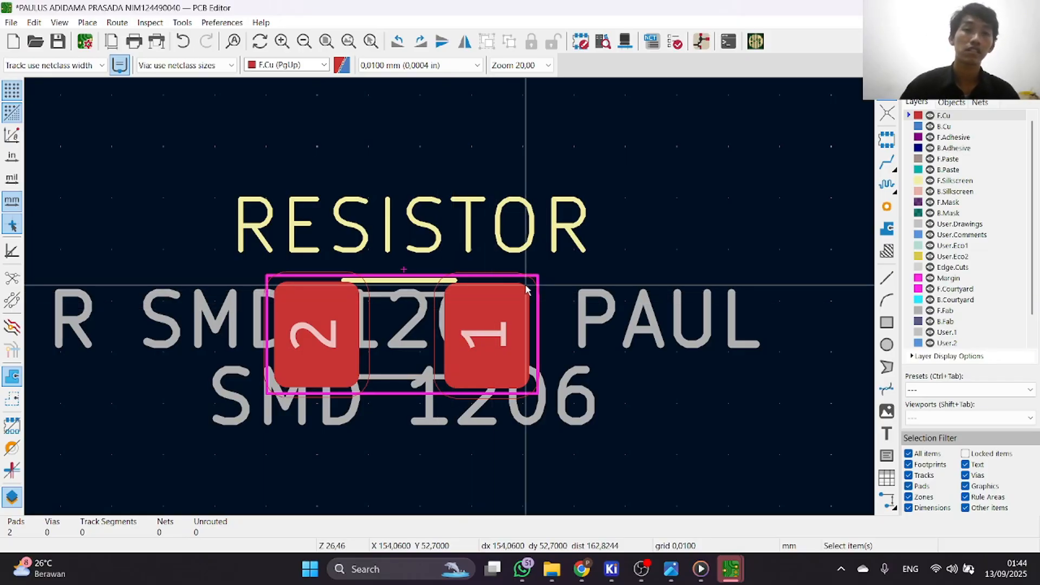
scroll(415, 295, down, 4)
scroll(449, 293, up, 4)
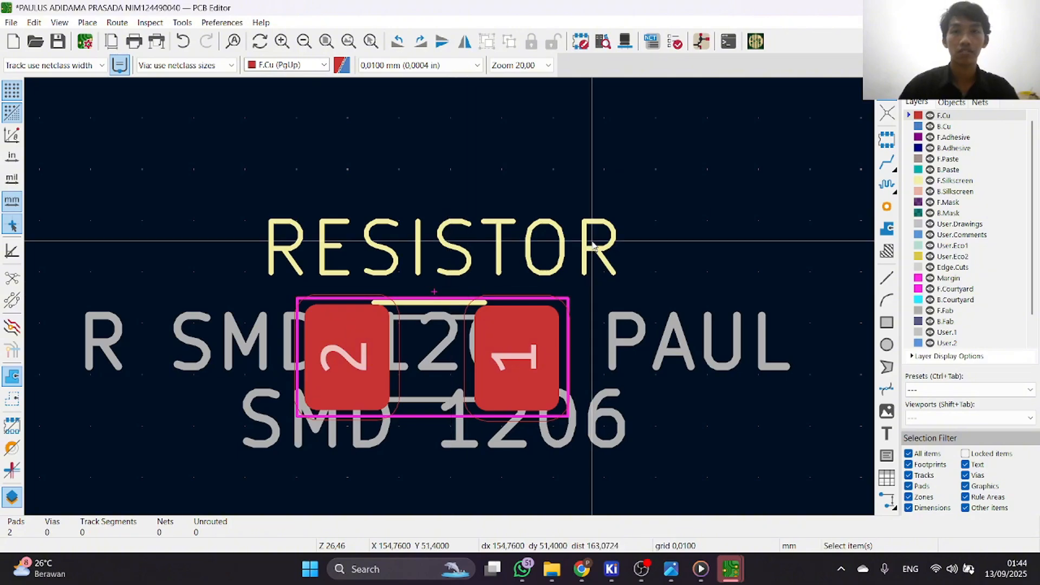
Bring the PCB Editor window containing the placed resistor footprint back to the front.
click(785, 69)
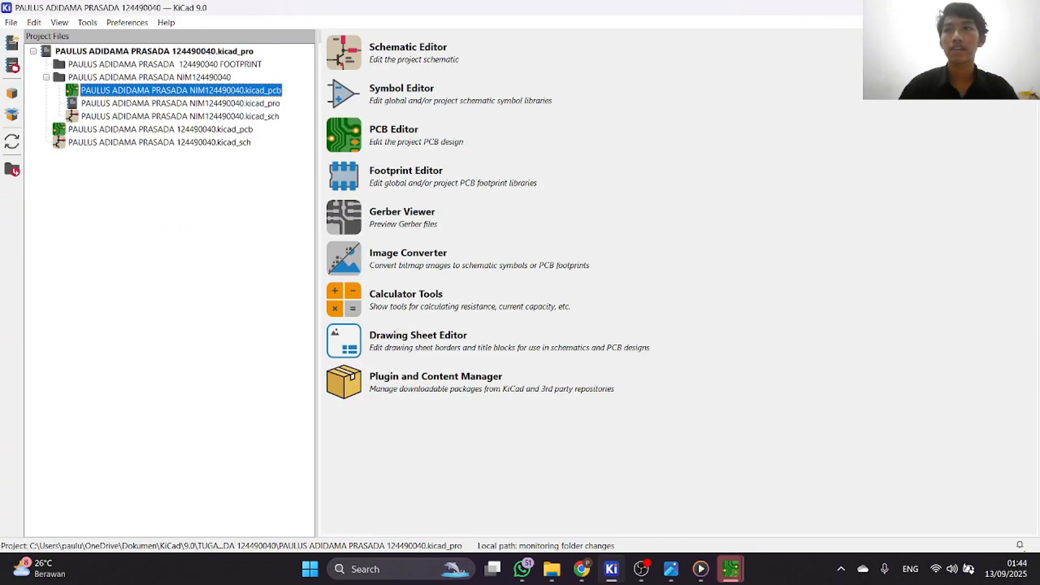
click(731, 570)
mouse_move(734, 576)
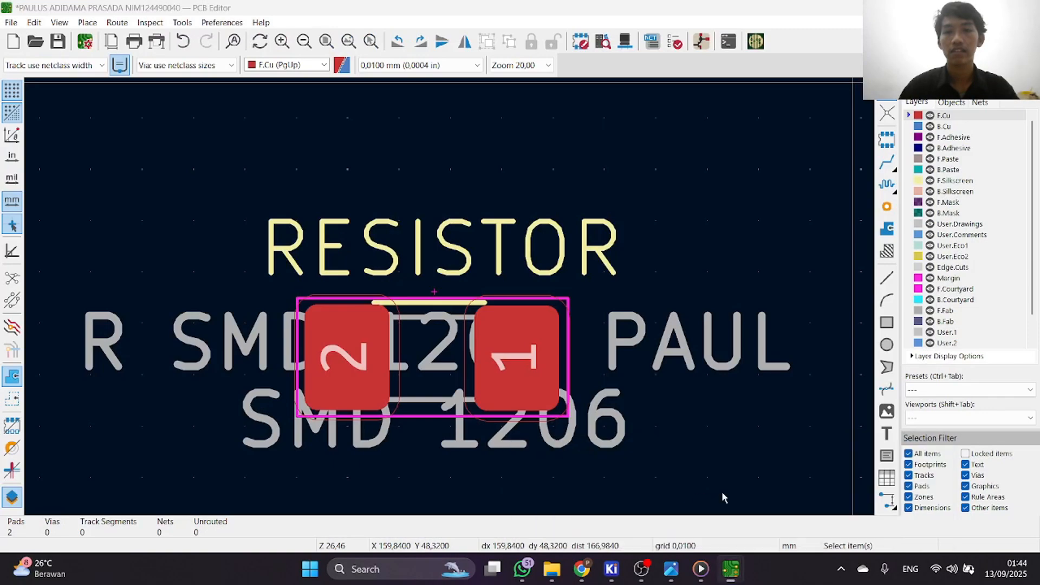
click(721, 491)
scroll(450, 298, up, 3)
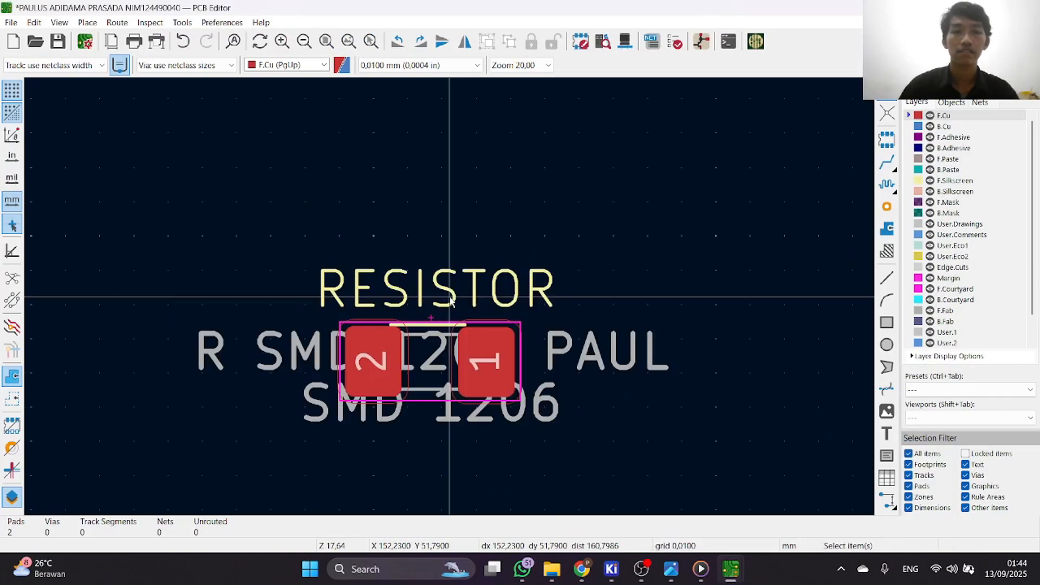
scroll(449, 298, down, 1)
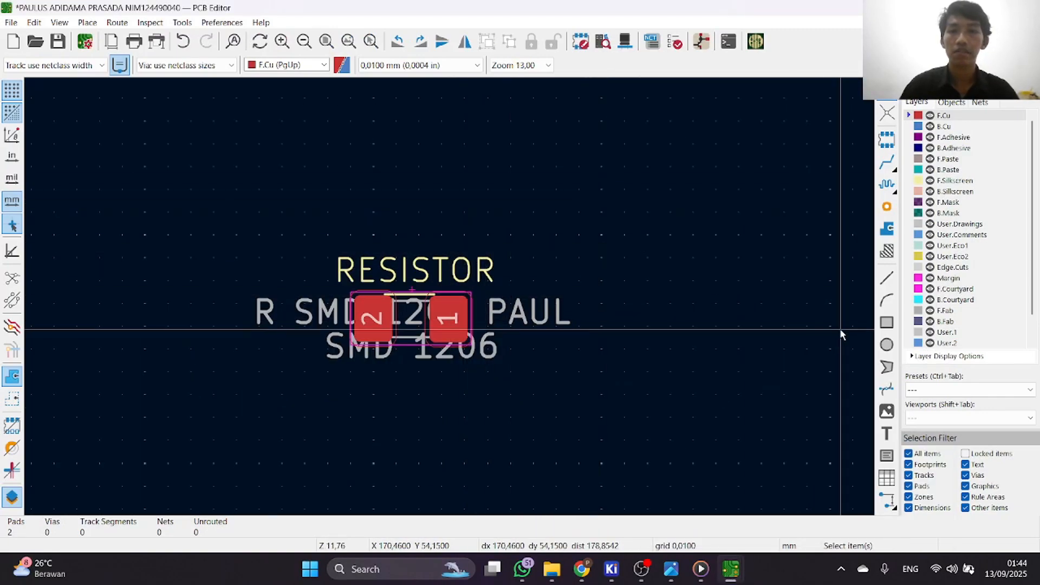
scroll(567, 278, up, 1)
scroll(448, 298, down, 2)
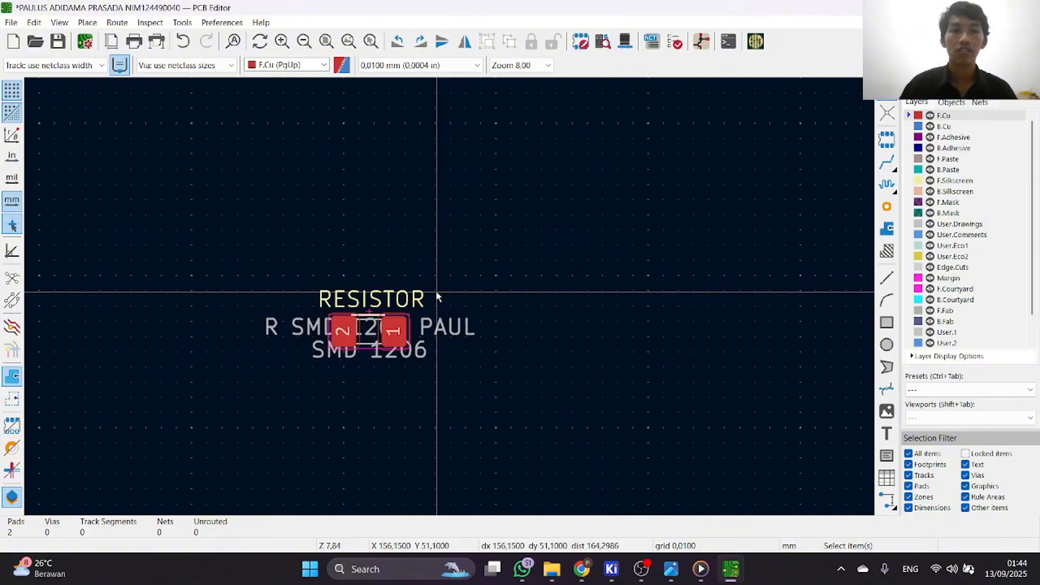
scroll(437, 295, up, 4)
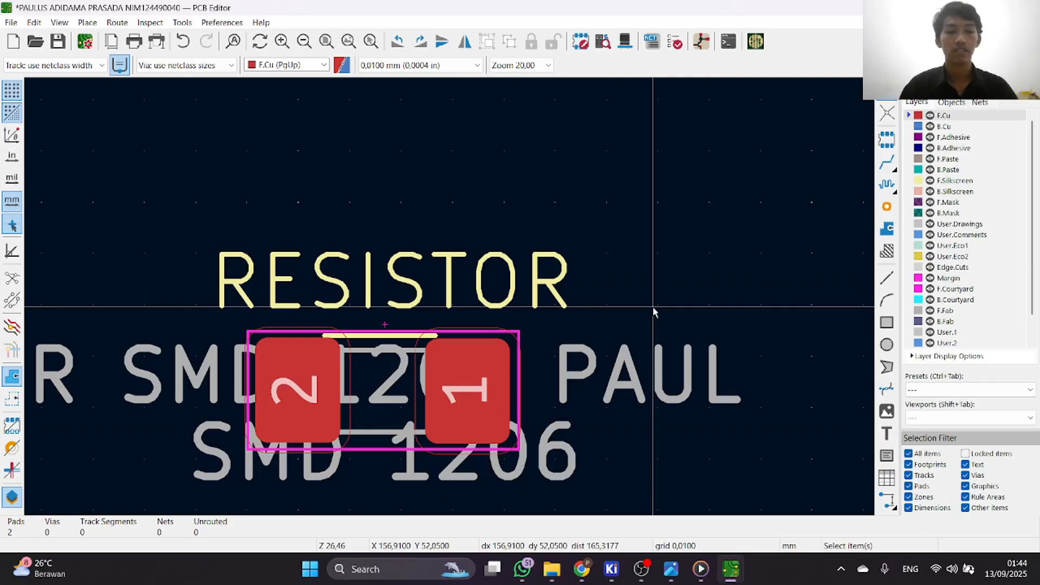
Start a new board text item beside the resistor footprint, at about X 161.55, Y 54.54 mm.
key(t)
click(609, 230)
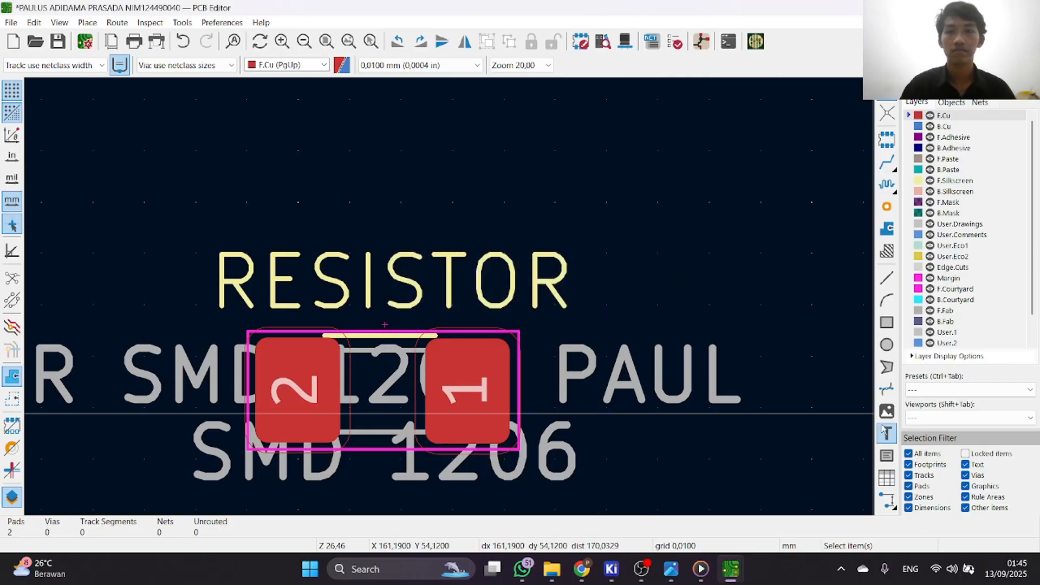
click(886, 433)
click(406, 349)
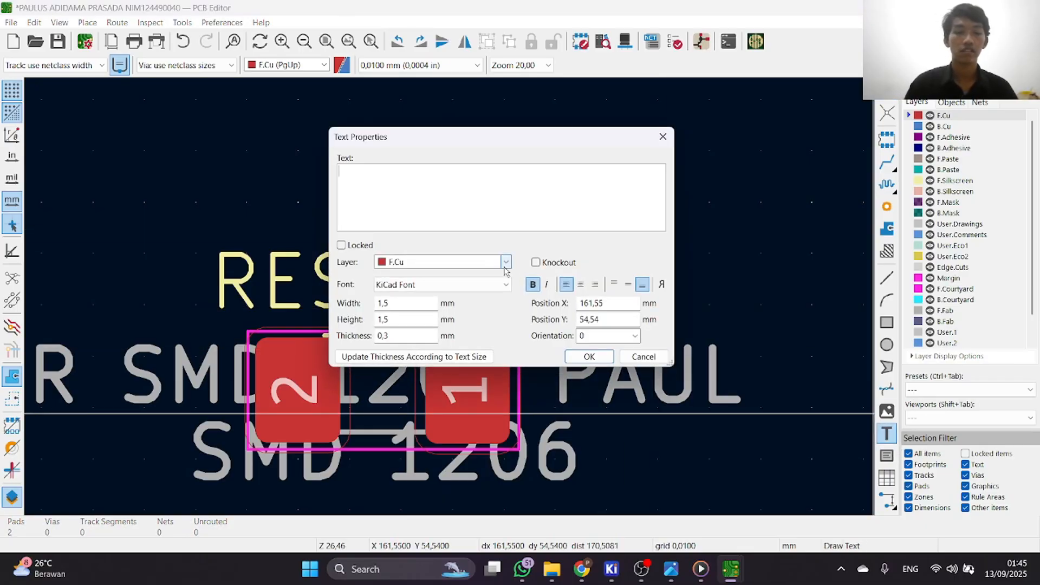
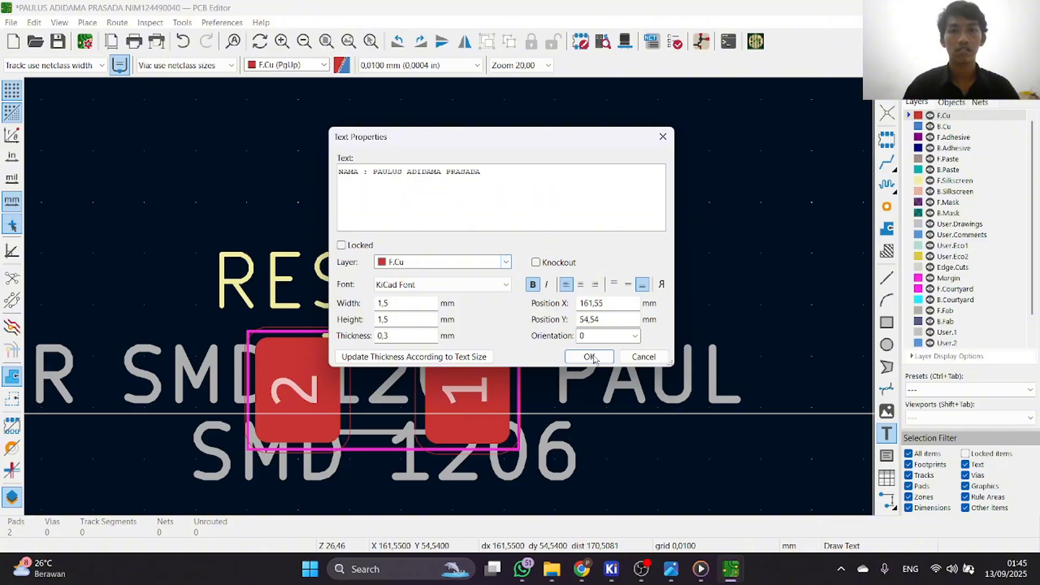
Finish the F.Cu text with the author's name and place it above the resistor at X 136.86, Y 45.95 mm.
click(588, 356)
scroll(599, 341, down, 4)
scroll(278, 234, up, 4)
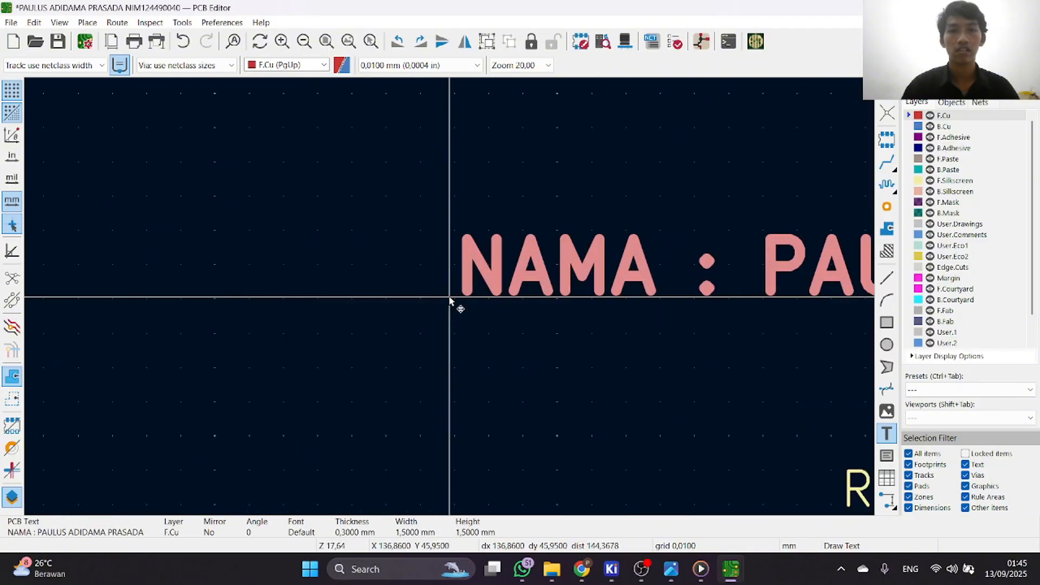
click(450, 298)
scroll(639, 328, down, 3)
scroll(788, 378, down, 2)
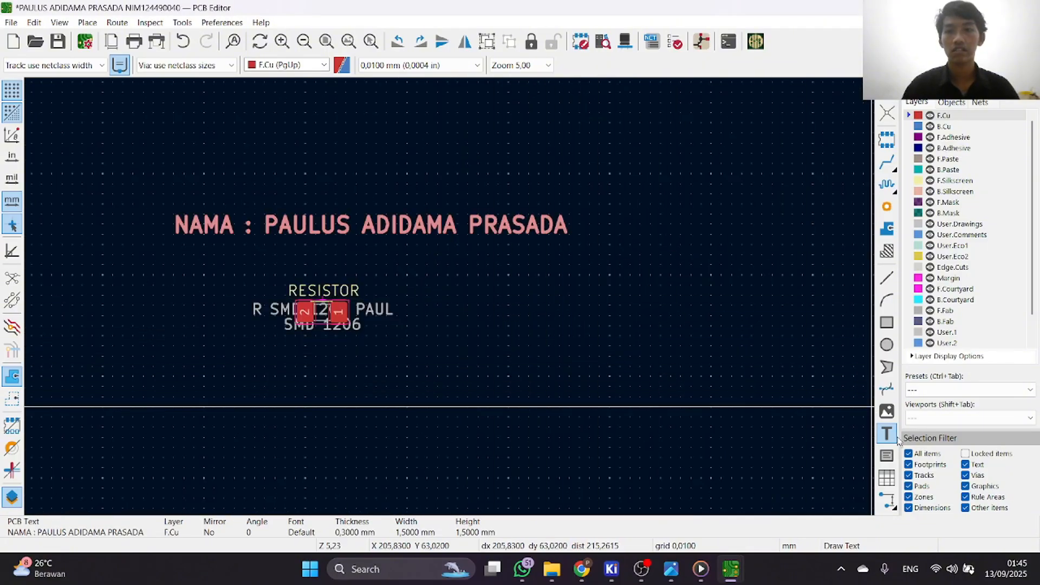
Add an F.Cu text with the NIM label and student number, placed below the name line at X 144.27, Y 48.45 mm.
click(513, 315)
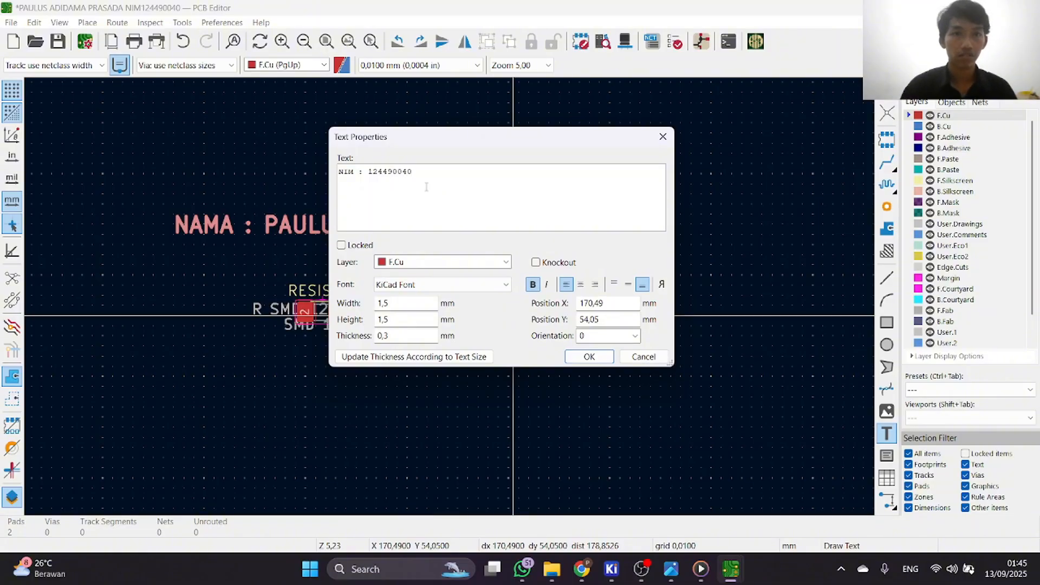
click(576, 359)
click(249, 261)
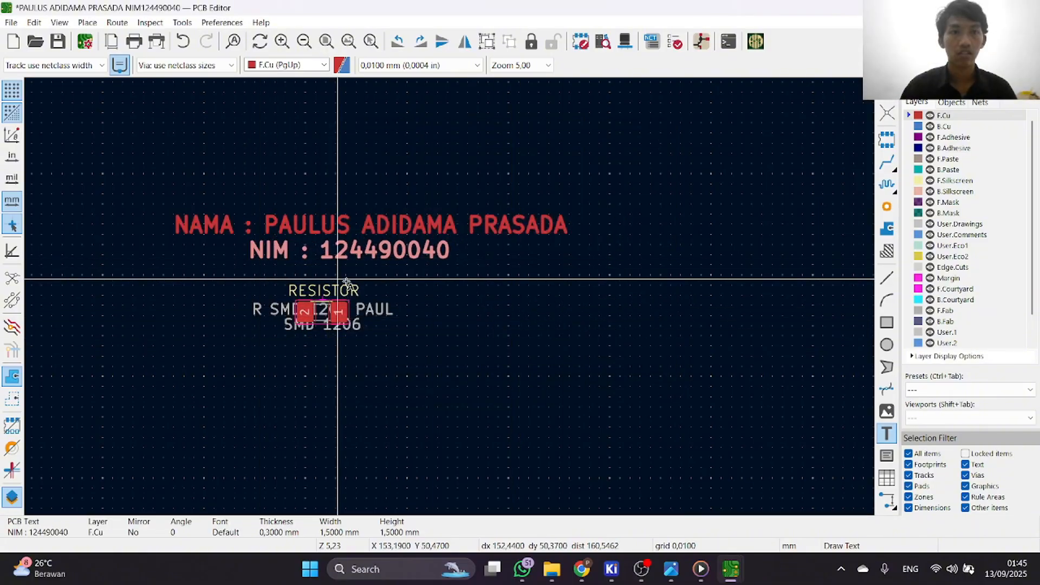
Check how the two copper-layer texts look on the board in the 3D Viewer, and close the viewer.
scroll(359, 284, down, 3)
click(625, 40)
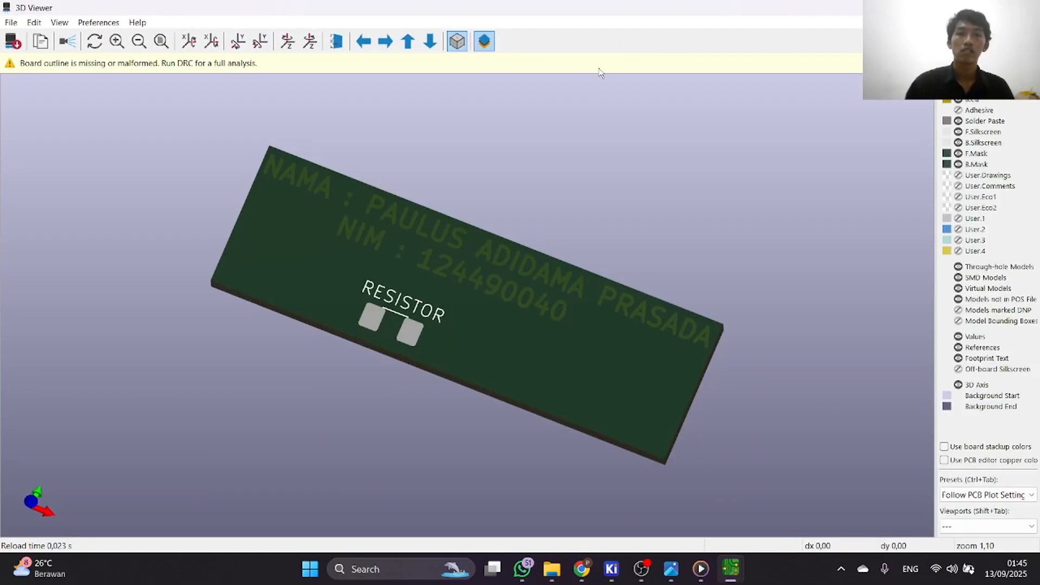
click(1027, 7)
scroll(366, 281, up, 2)
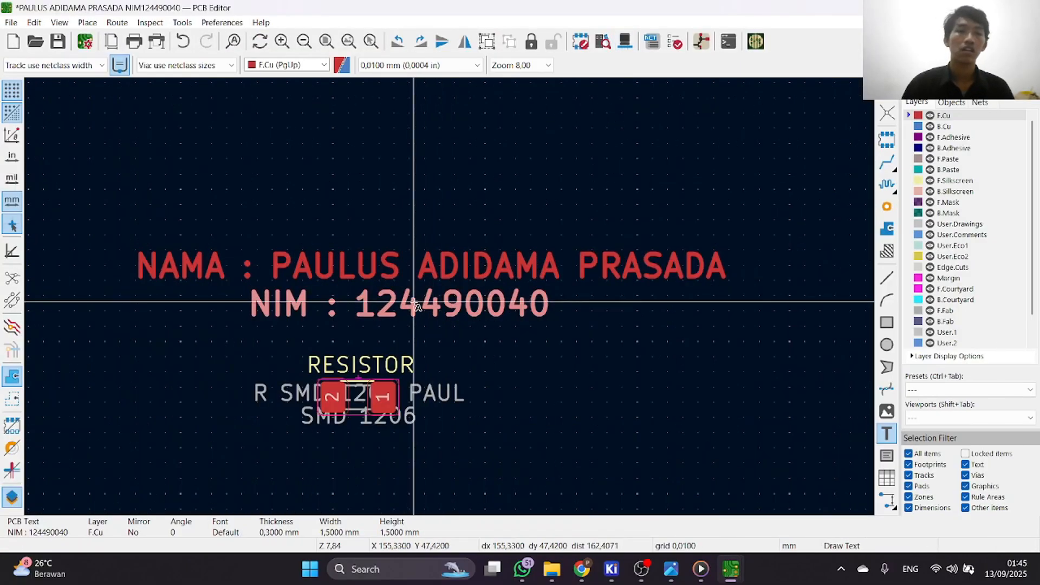
Select the name and NIM texts with the text tool off, and make F.Silkscreen the active layer.
scroll(480, 295, down, 3)
right_click(522, 299)
click(542, 320)
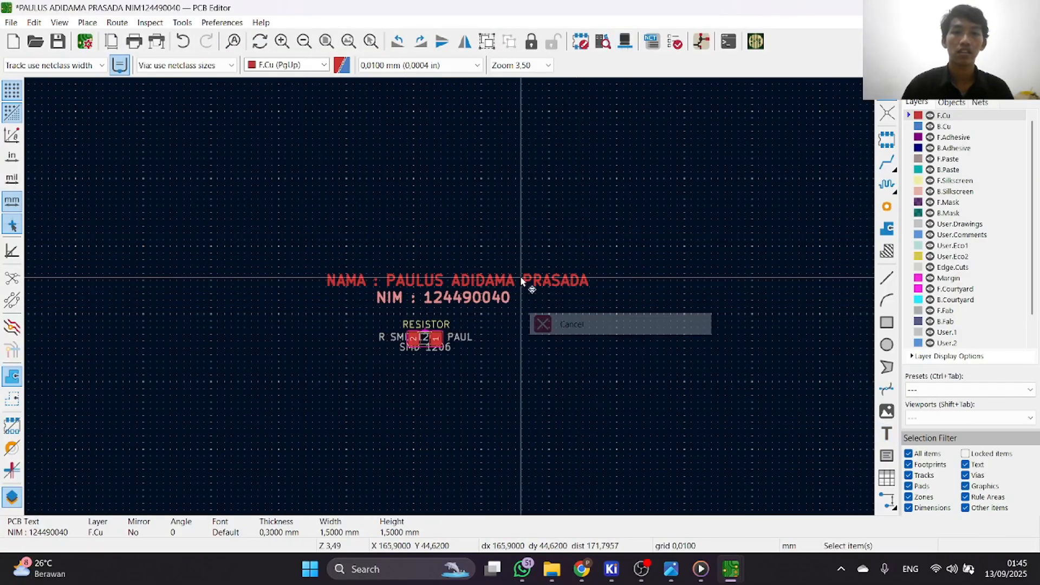
scroll(379, 271, up, 2)
drag(337, 262, 743, 362)
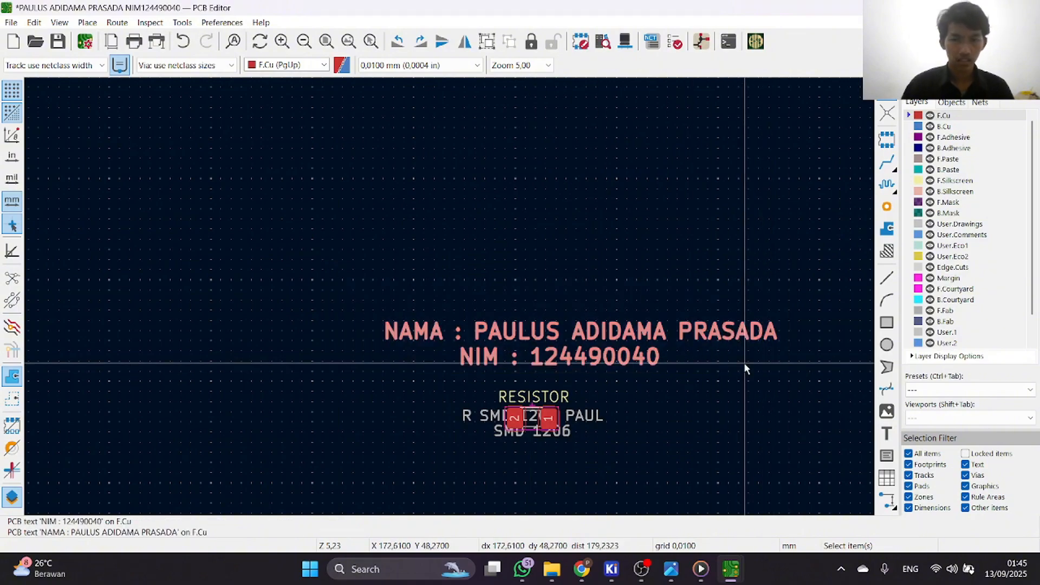
click(908, 183)
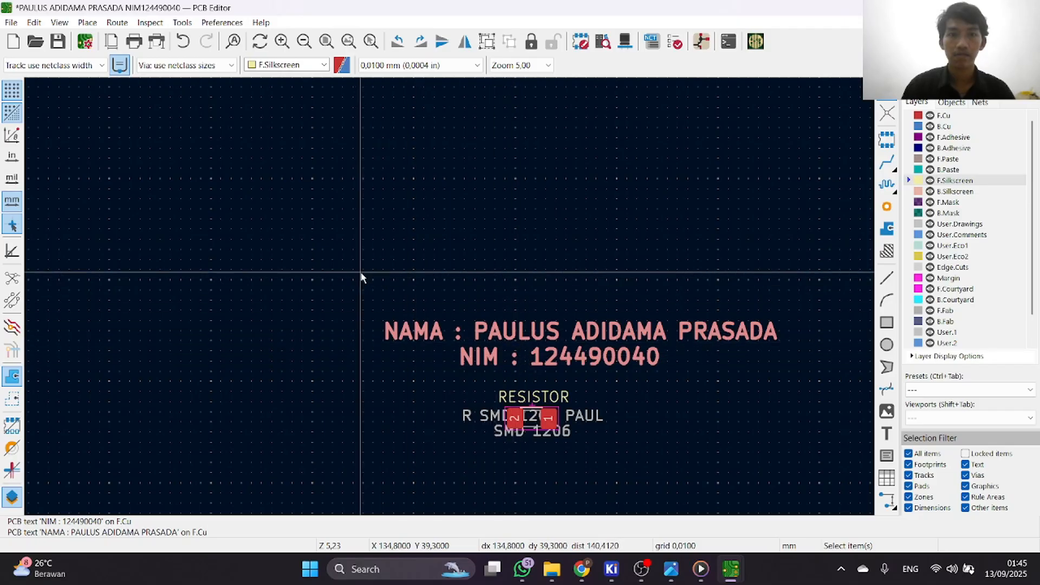
drag(359, 274, 809, 385)
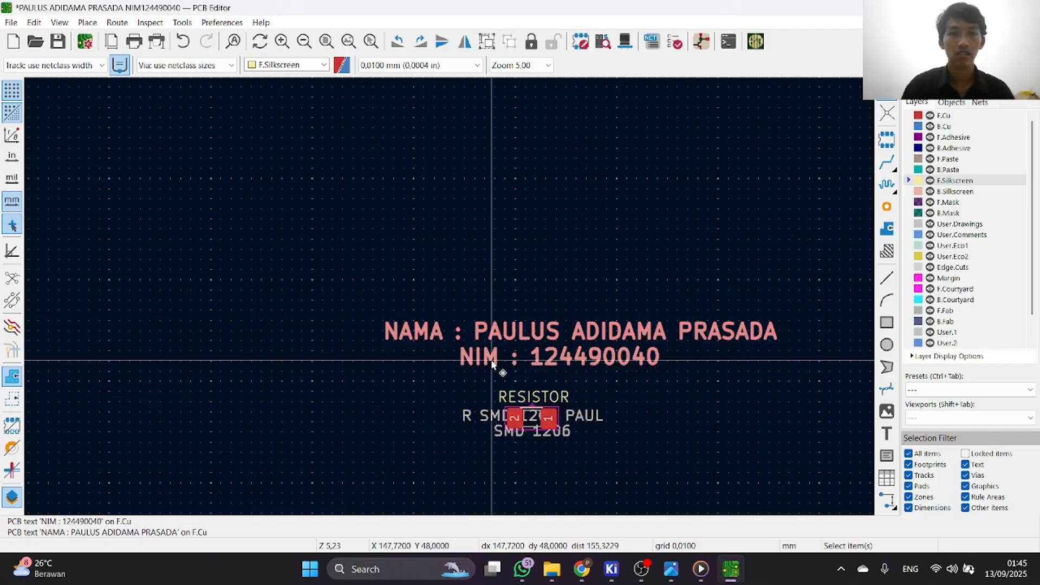
Change the layer of the name text to F.Silkscreen in its text properties.
click(501, 338)
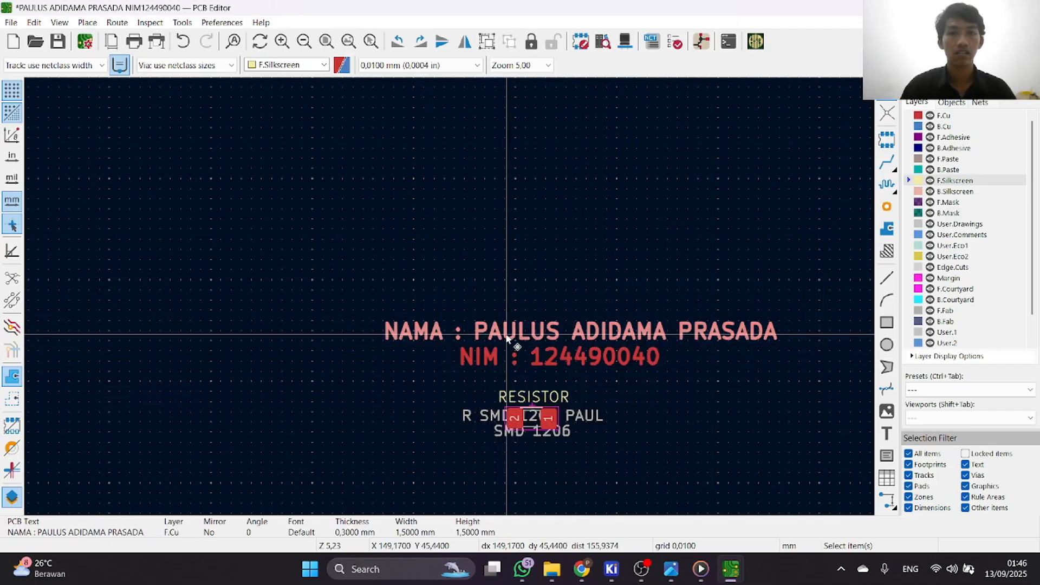
key(e)
click(454, 264)
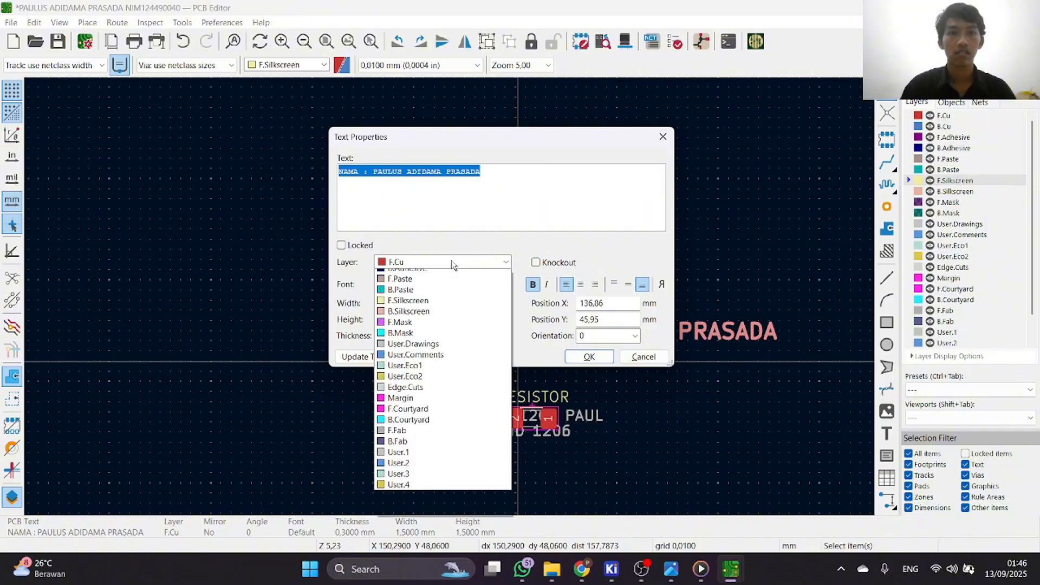
click(434, 340)
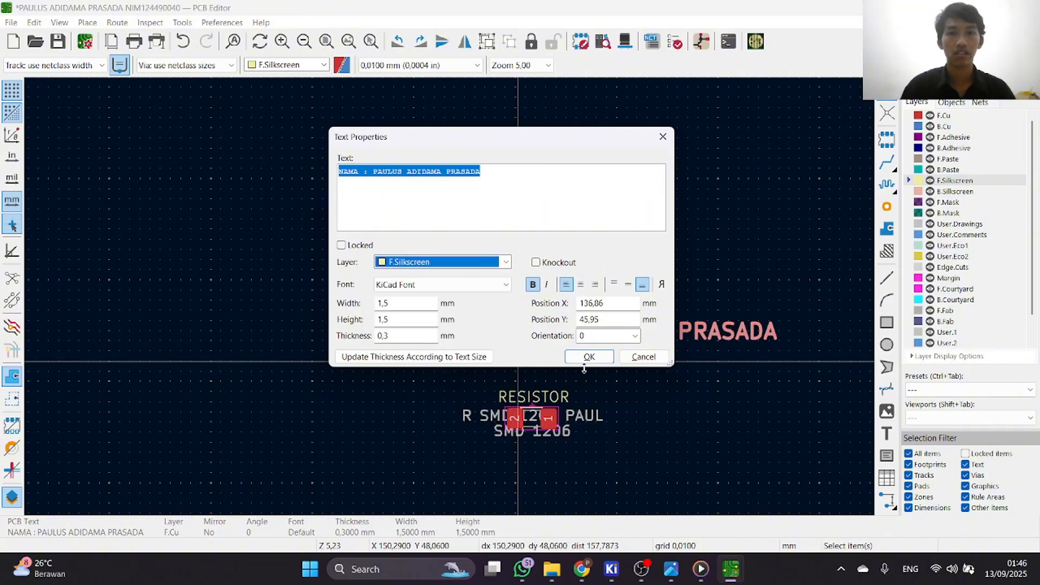
click(589, 356)
Change the layer of the NIM text to F.Silkscreen in its text properties.
scroll(441, 299, up, 2)
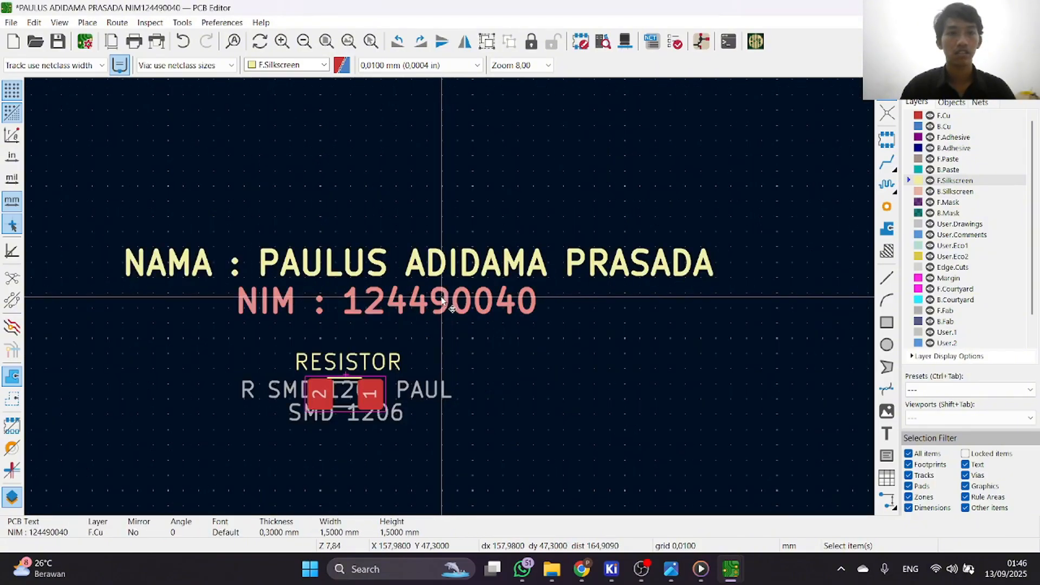
key(e)
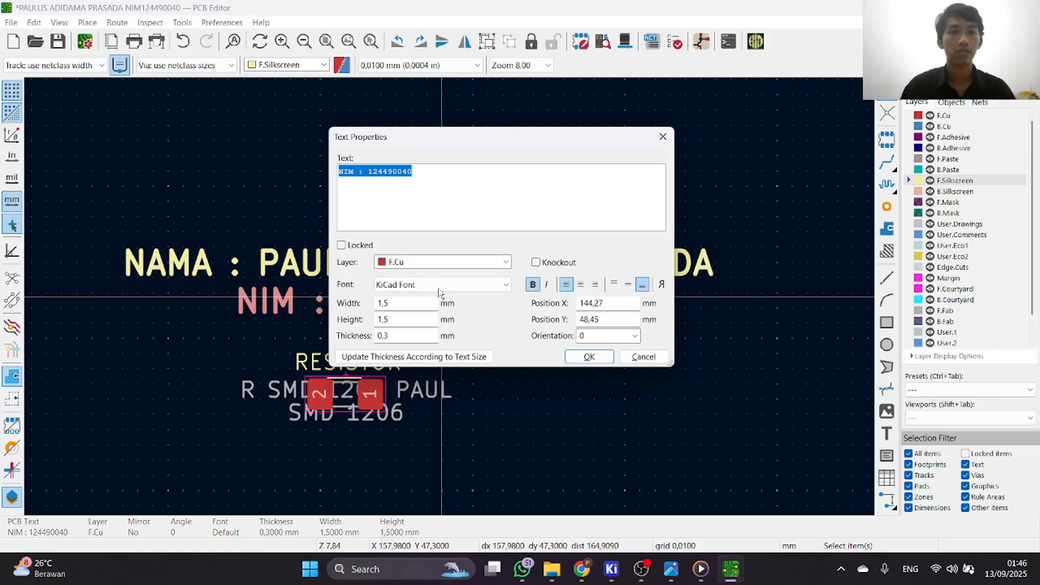
click(455, 262)
click(409, 340)
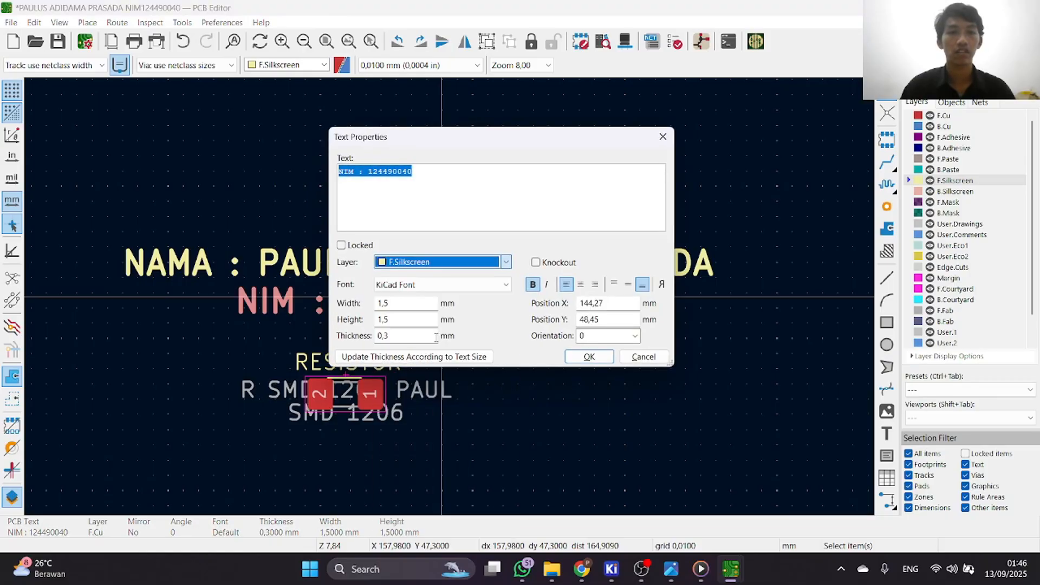
click(589, 356)
Examine the silkscreen name and NIM texts in the 3D Viewer, close it, and clear the selection.
click(624, 42)
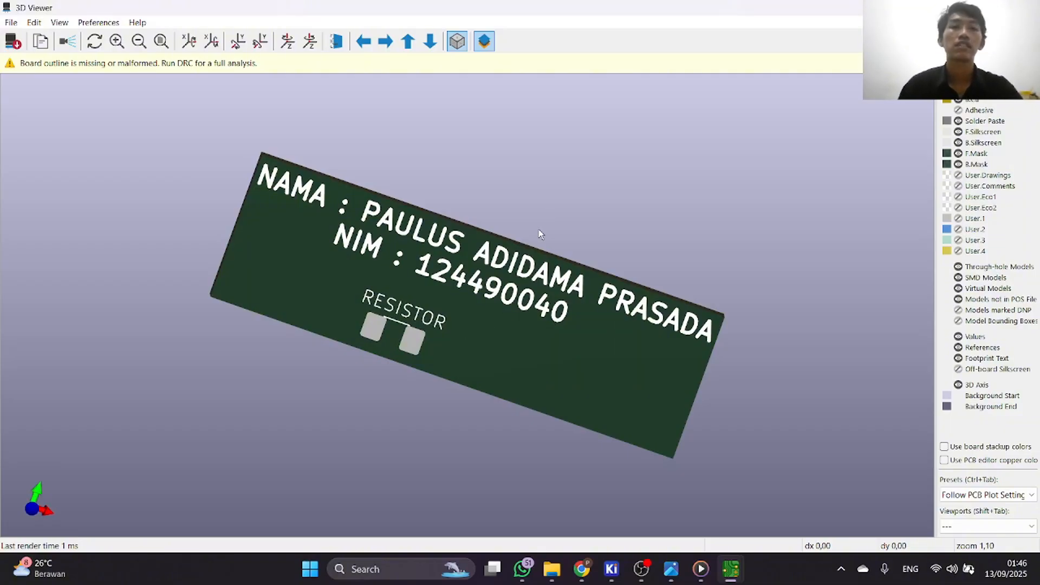
click(1027, 7)
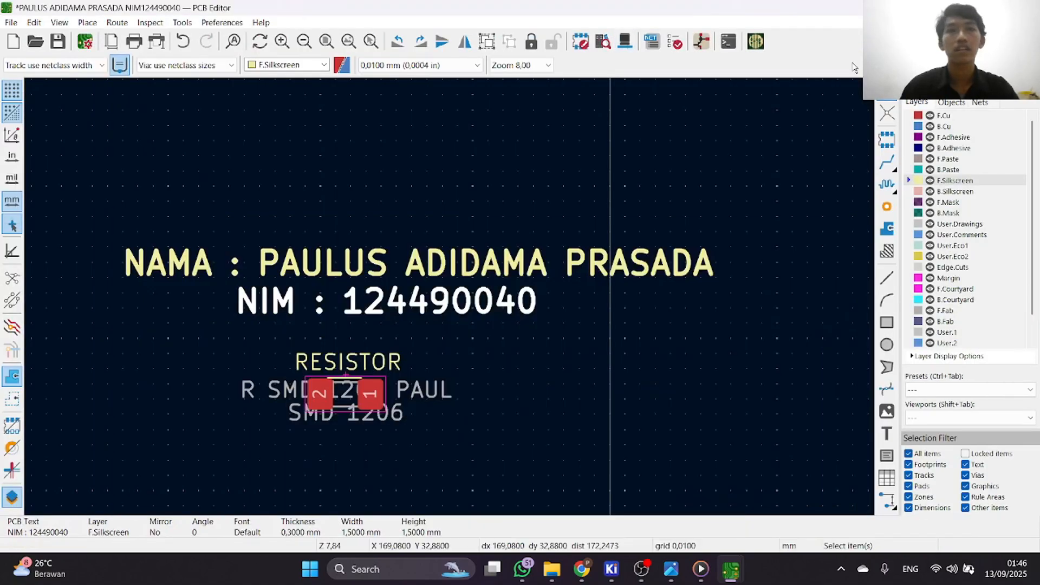
click(470, 369)
Nudge the NIM text slightly below the name line, to about X 144.09, Y 48.4 mm.
middle_drag(262, 303, 464, 304)
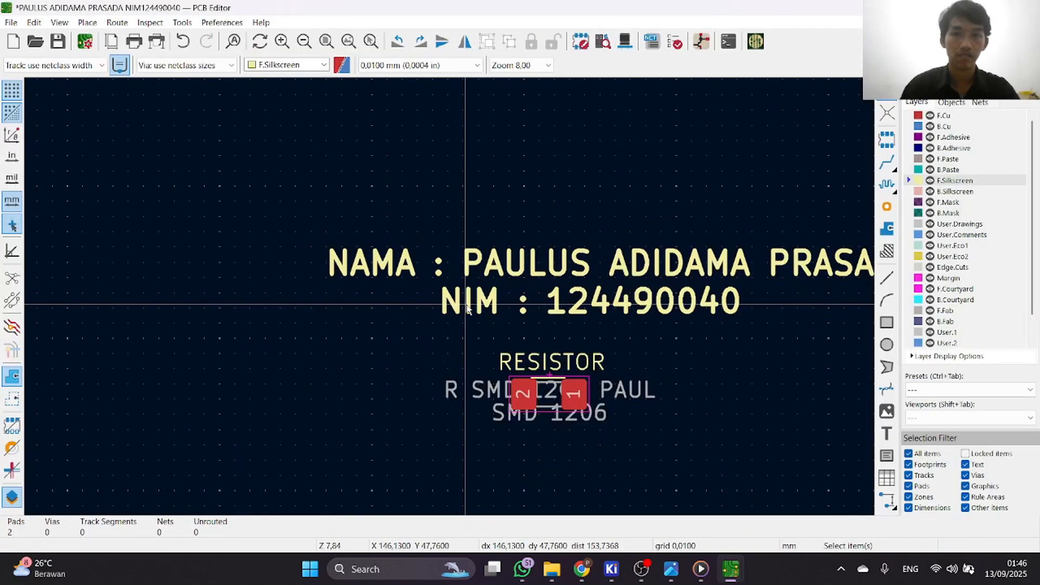
middle_drag(636, 313, 450, 297)
drag(143, 148, 726, 318)
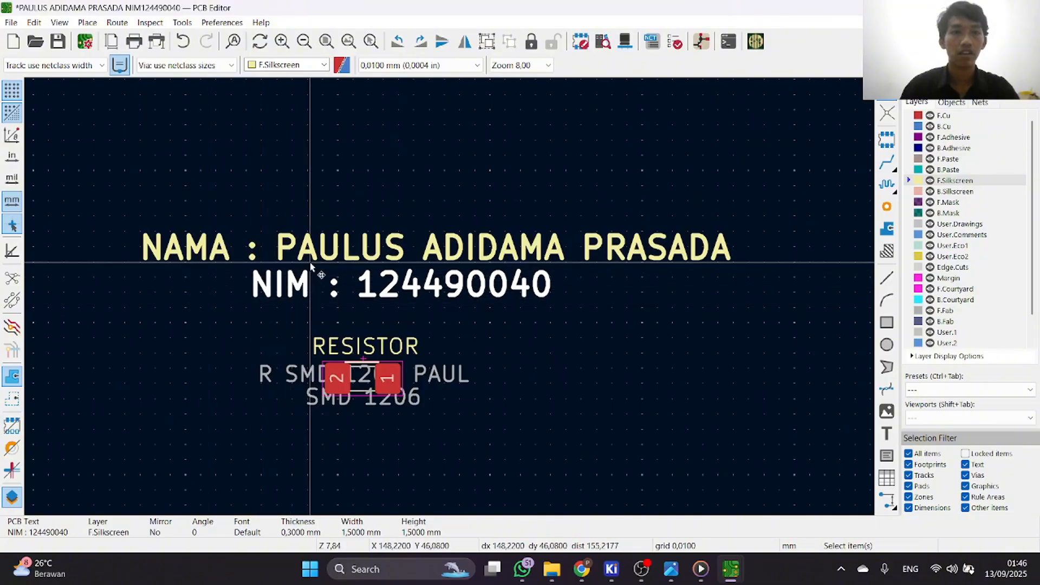
Enable Knockout for both the name and NIM texts, and check them in the 3D Viewer.
double_click(324, 250)
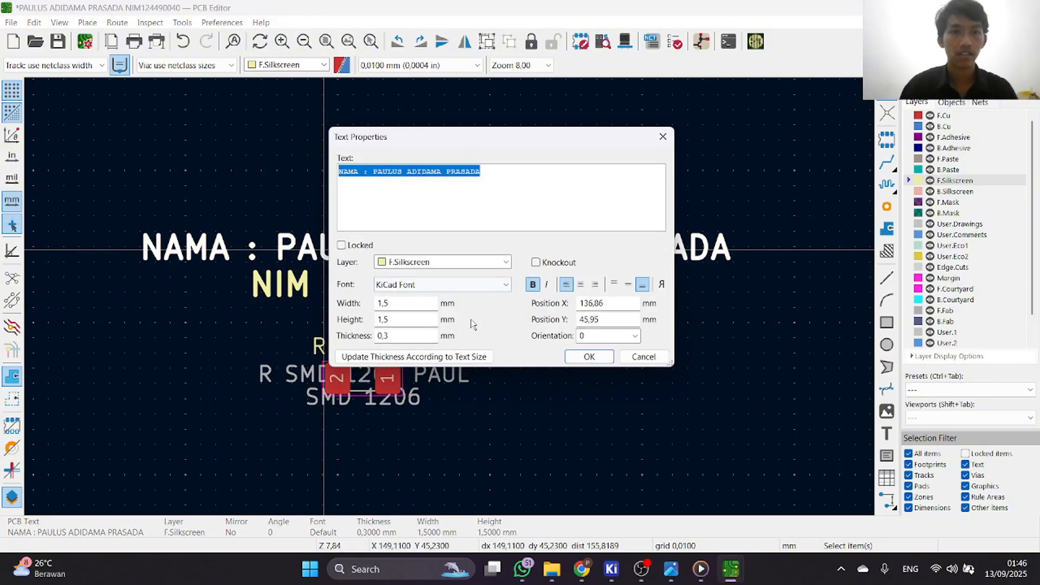
click(588, 356)
double_click(486, 292)
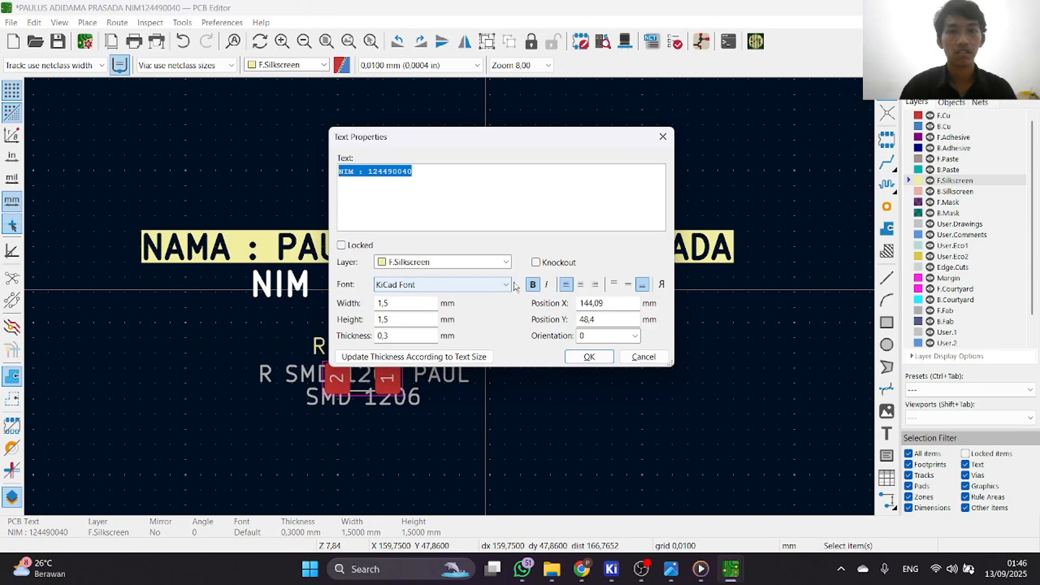
click(549, 265)
click(589, 356)
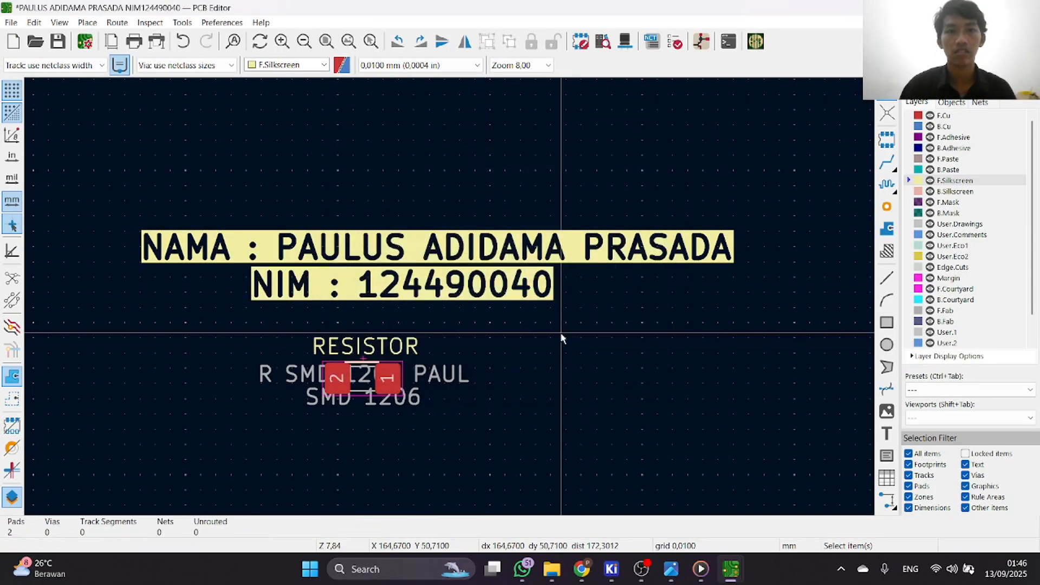
click(624, 41)
click(1026, 7)
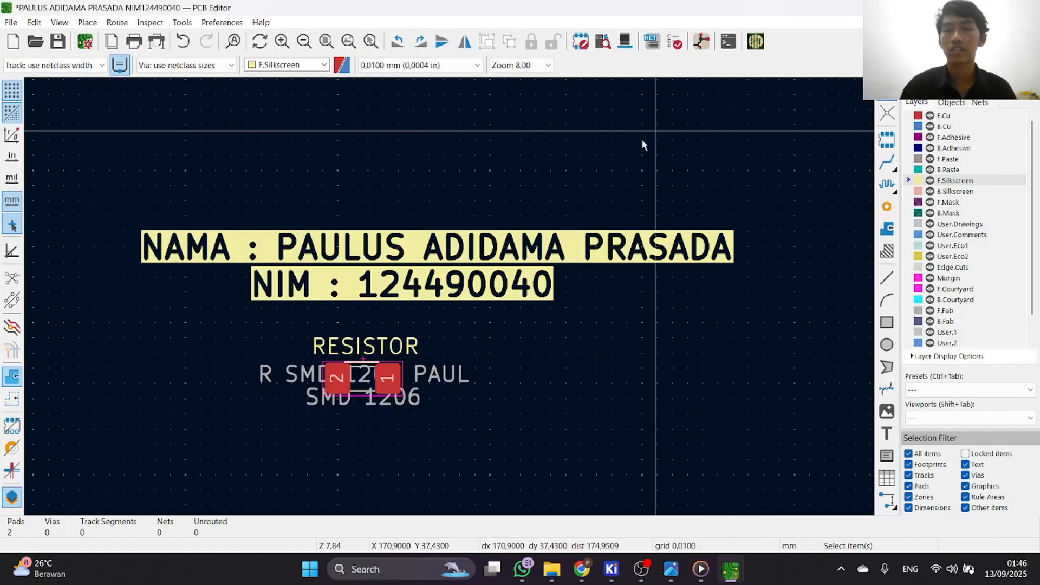
Move the resistor footprint up so that it sits just above the name and NIM texts.
scroll(560, 188, down, 3)
scroll(376, 350, down, 1)
drag(314, 334, 459, 415)
drag(390, 365, 404, 245)
click(481, 361)
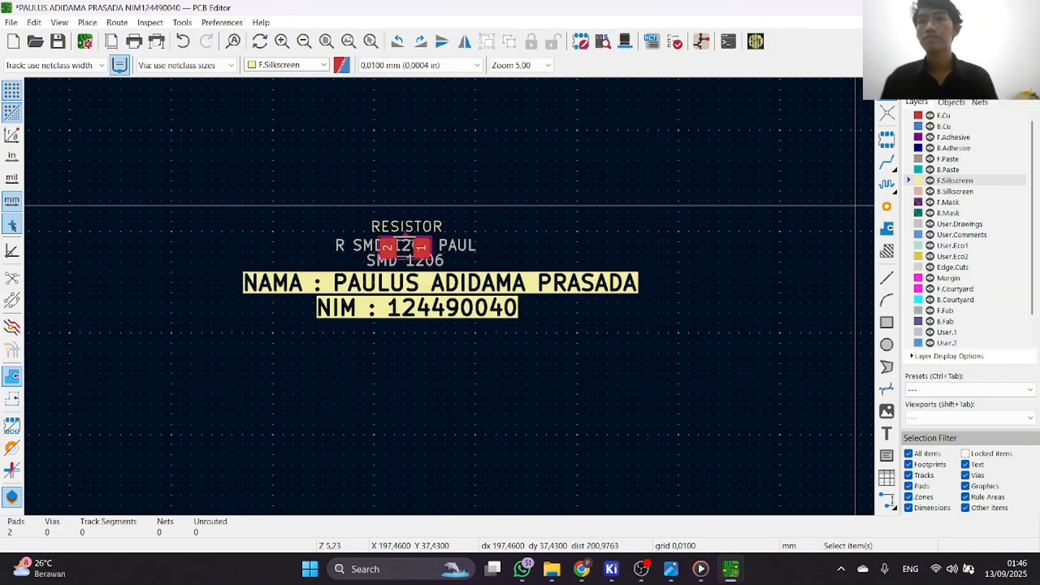
key(Home)
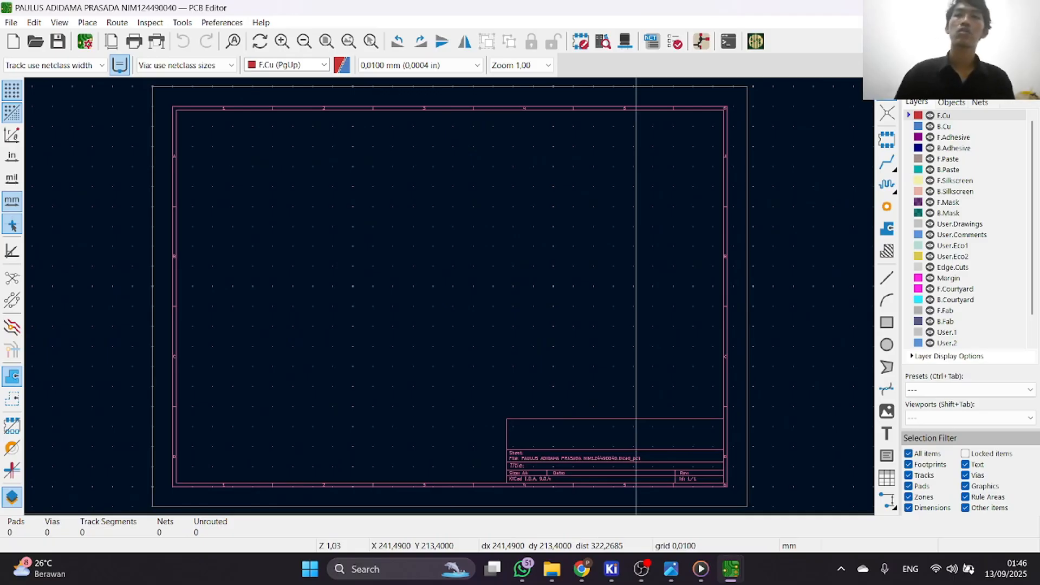
Switch to Chrome and show the Rekayasa Instrumentasi dan Automasi homepage at ia.itera.ac.id.
key(alt+Tab)
click(414, 13)
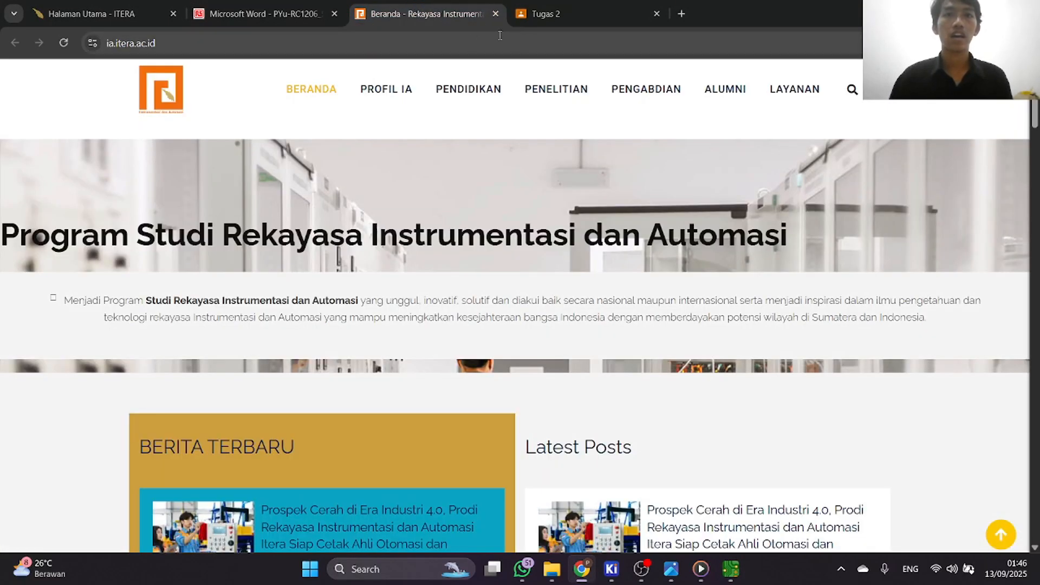
mouse_move(401, 89)
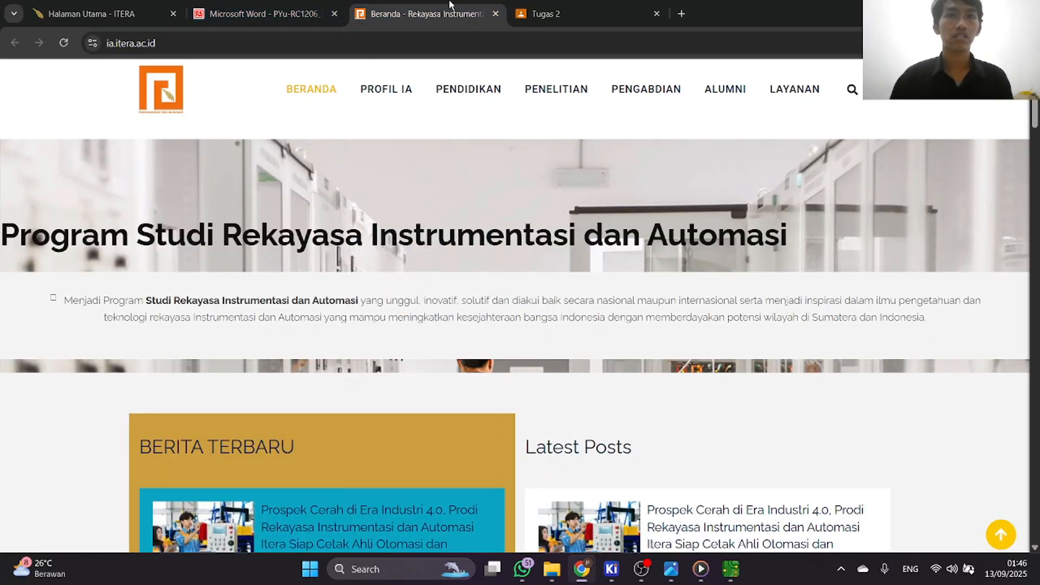
right_click(160, 94)
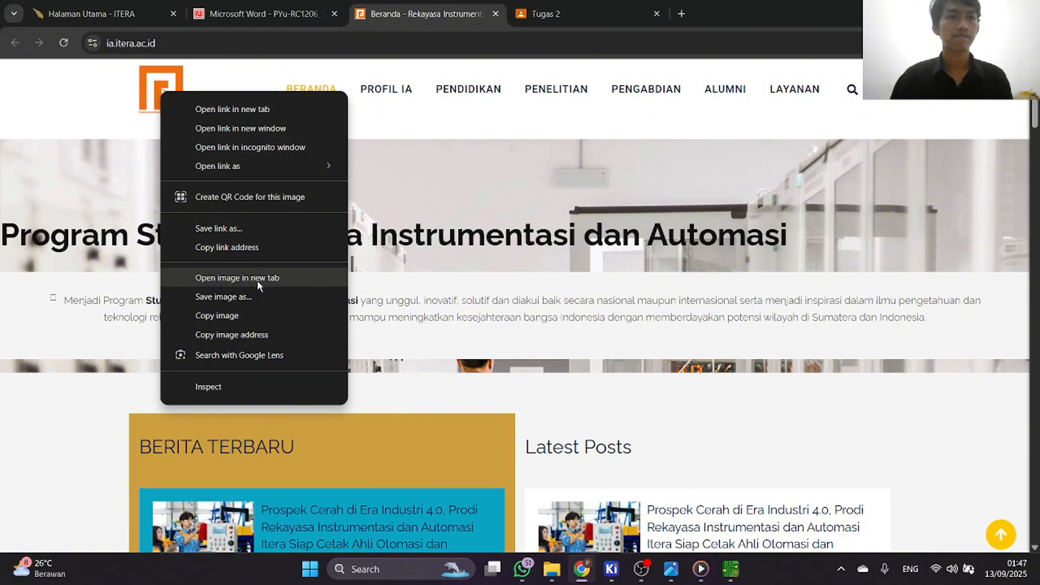
click(102, 87)
click(154, 90)
Save the site's header logo as the PNG image LOGO REKINSA 2025 (1) in the Pictures > Logo folder.
right_click(155, 90)
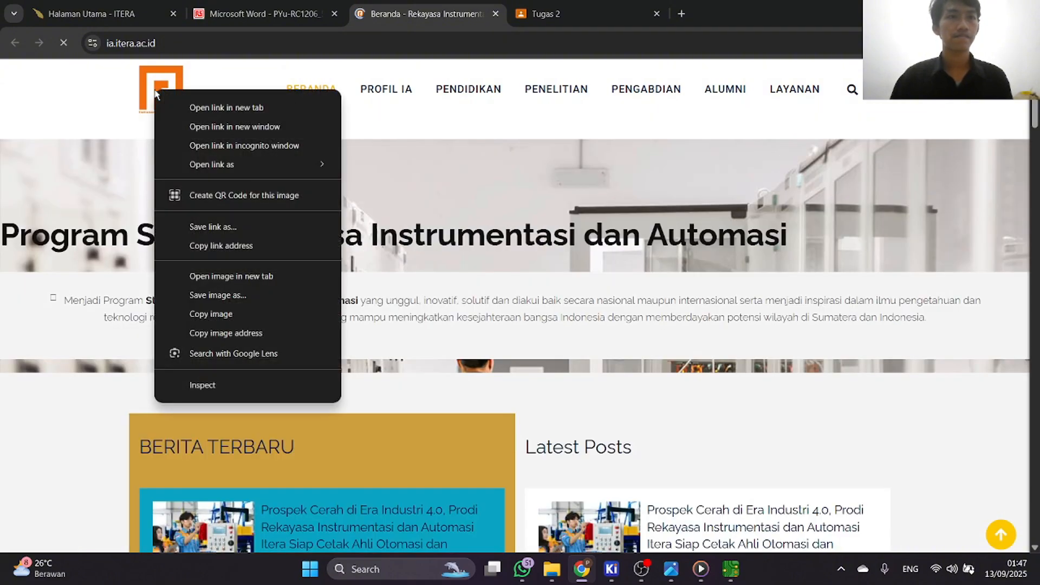
click(260, 295)
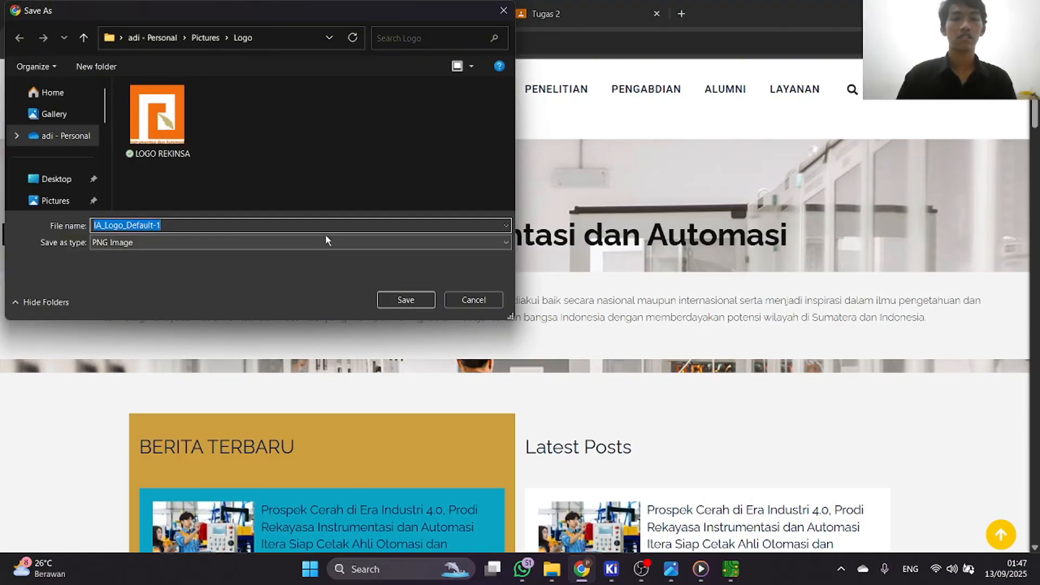
text(LOGO )
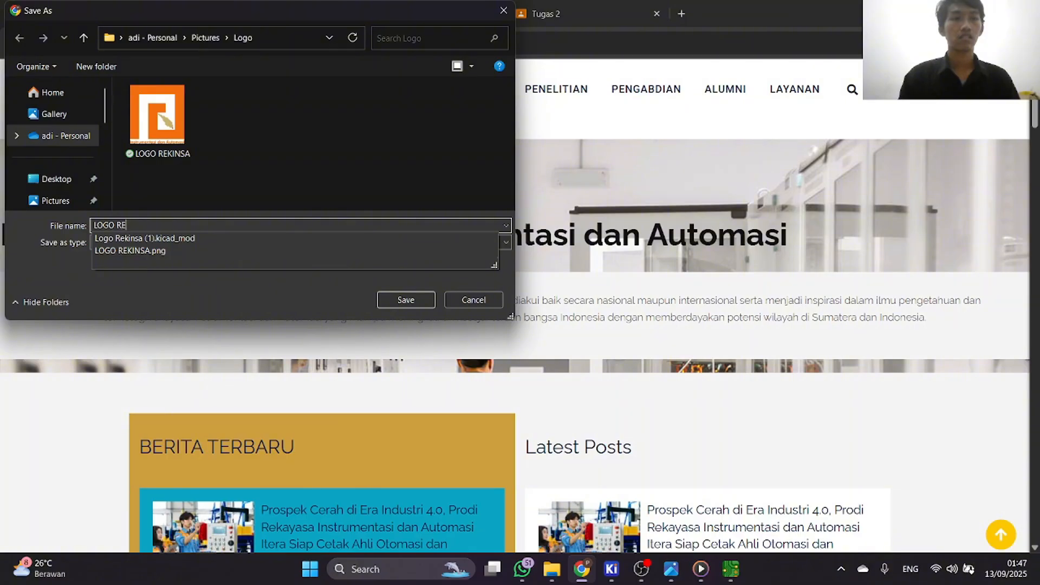
text(REKINSA )
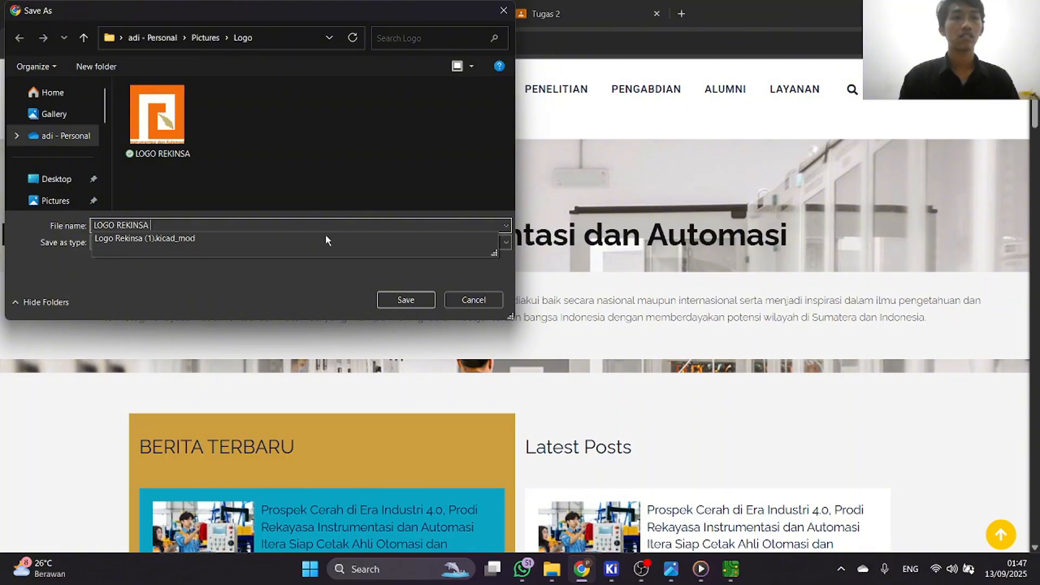
text(202)
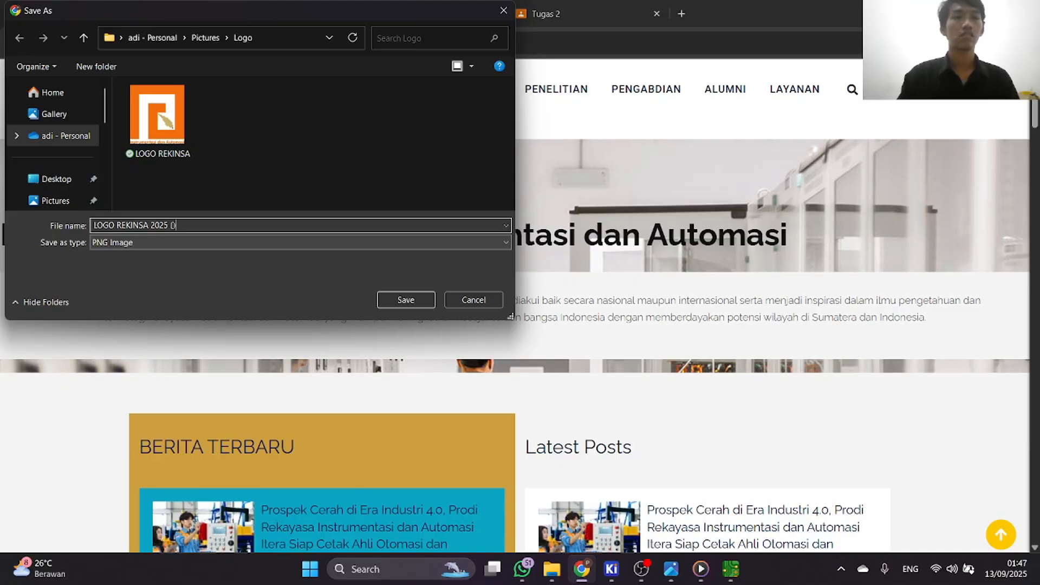
text(5 (1))
click(406, 300)
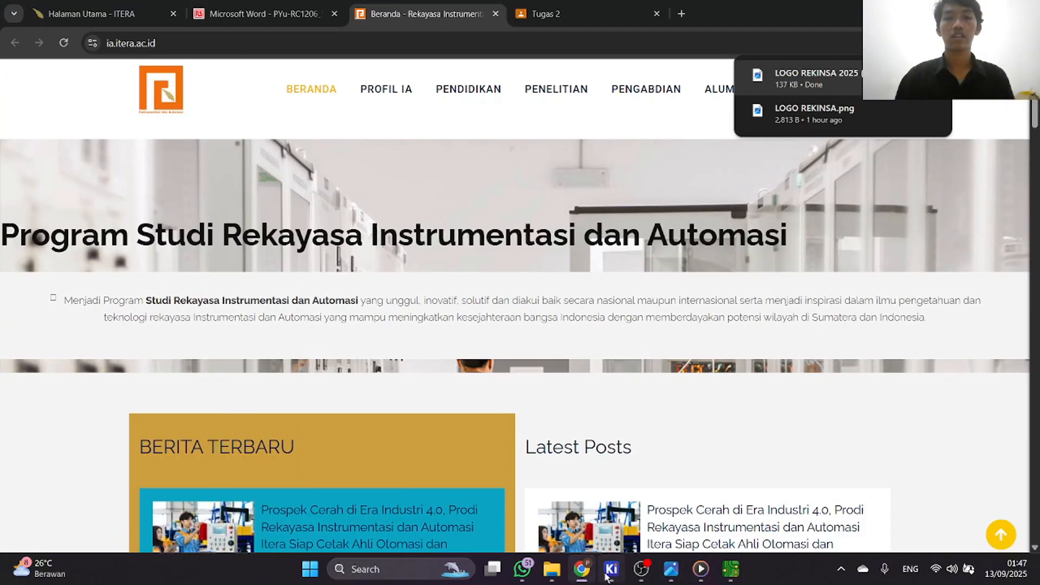
Switch to KiCad and load the LOGO REKINSA image from Pictures > Logo into the Image Converter.
click(612, 578)
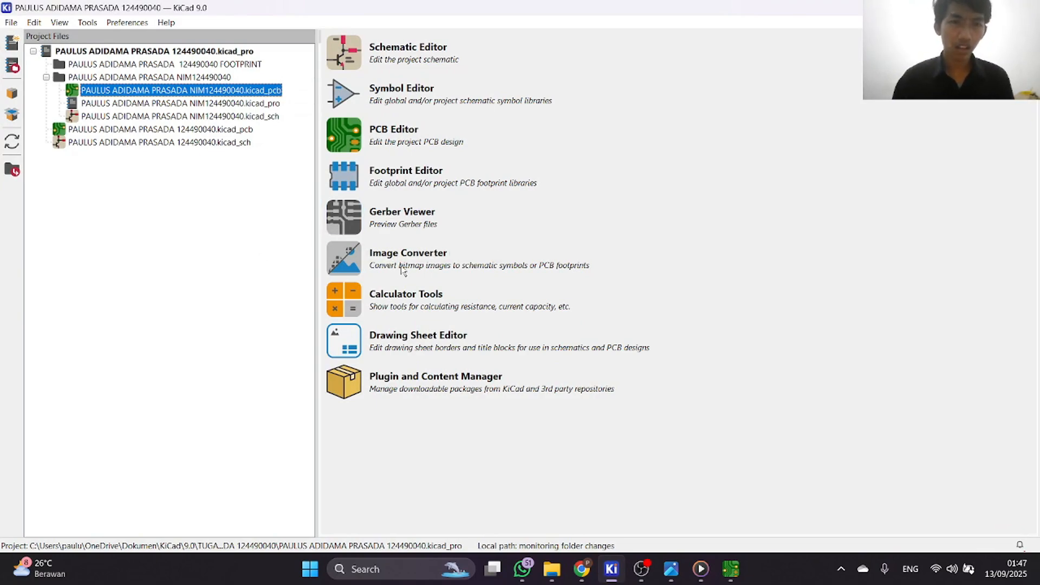
click(379, 279)
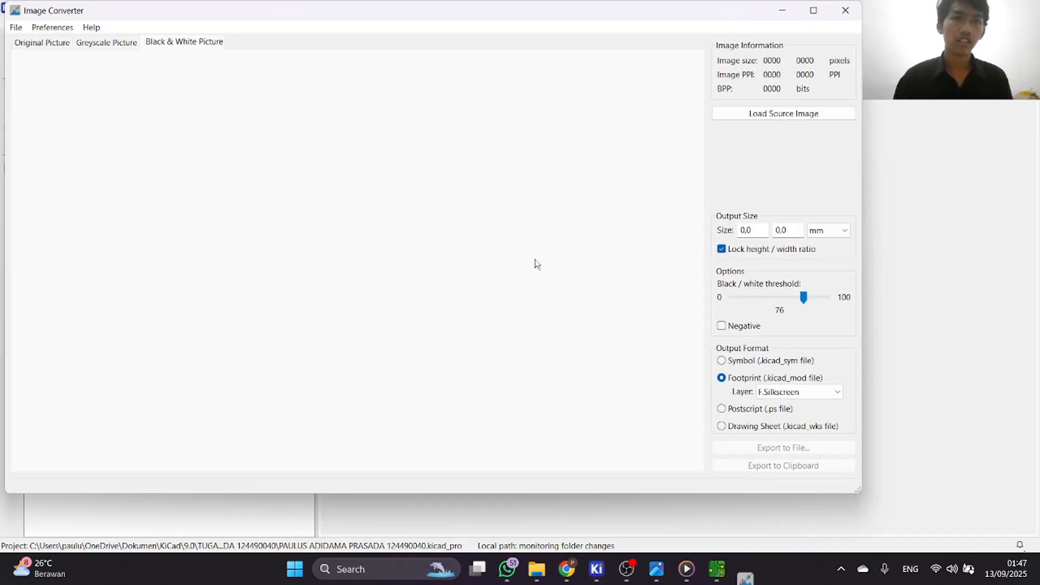
click(16, 27)
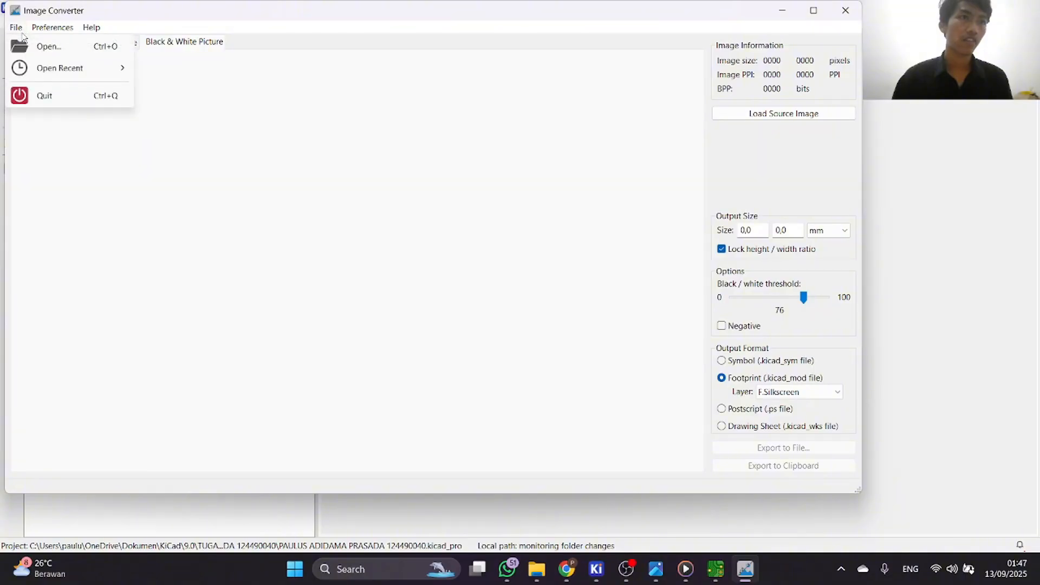
click(61, 48)
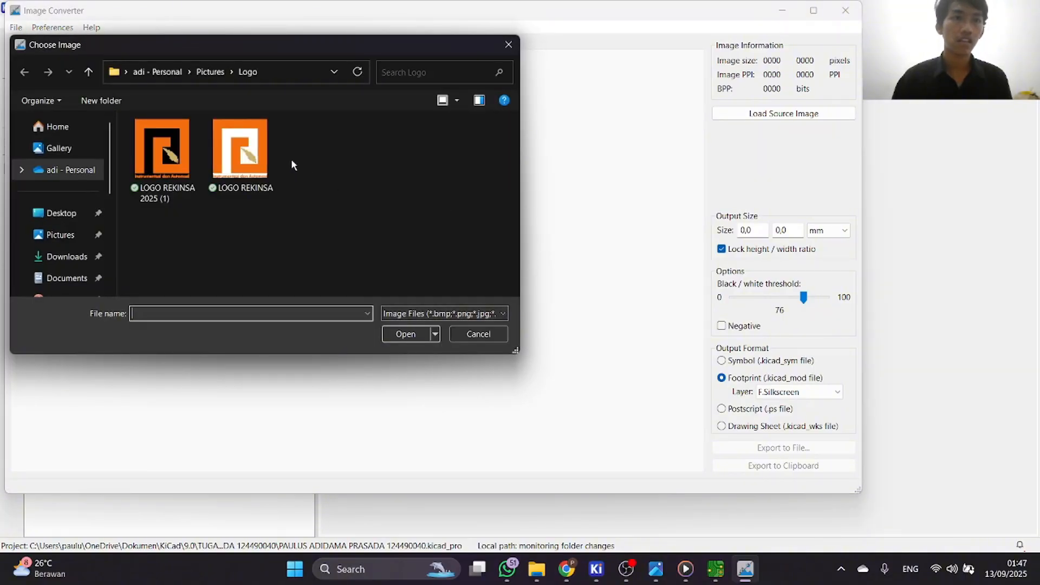
click(230, 148)
click(405, 334)
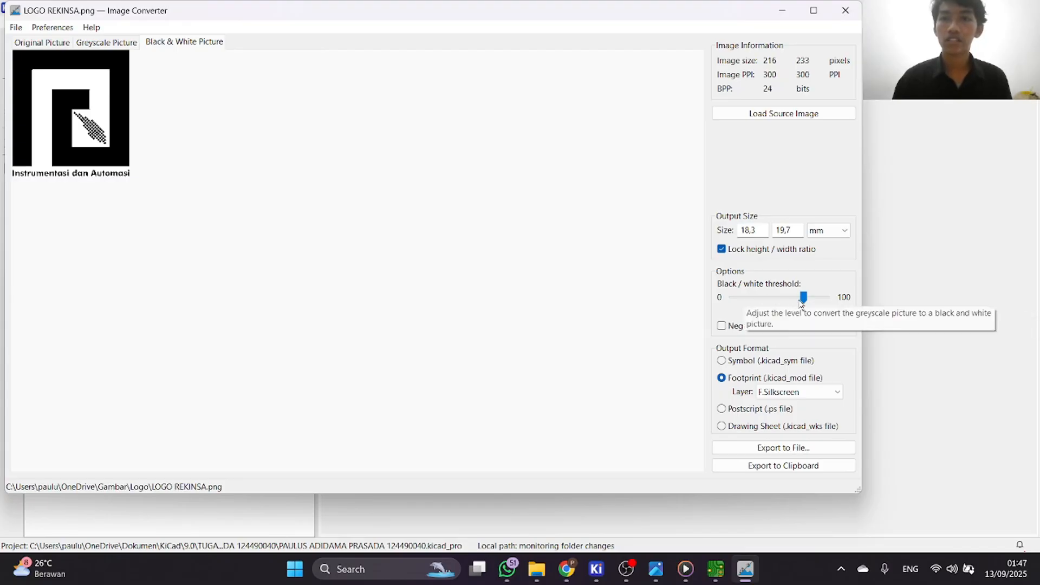
Set the black/white threshold to 64 and export the logo as the footprint file LOGO UTAMA REKINSA in the Logo folder.
drag(803, 299, 793, 303)
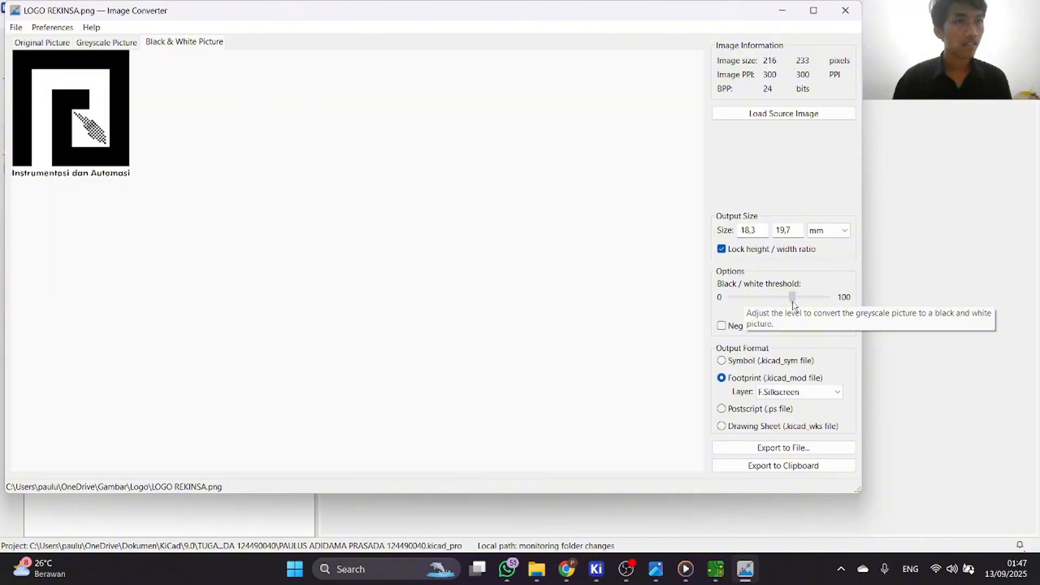
click(793, 454)
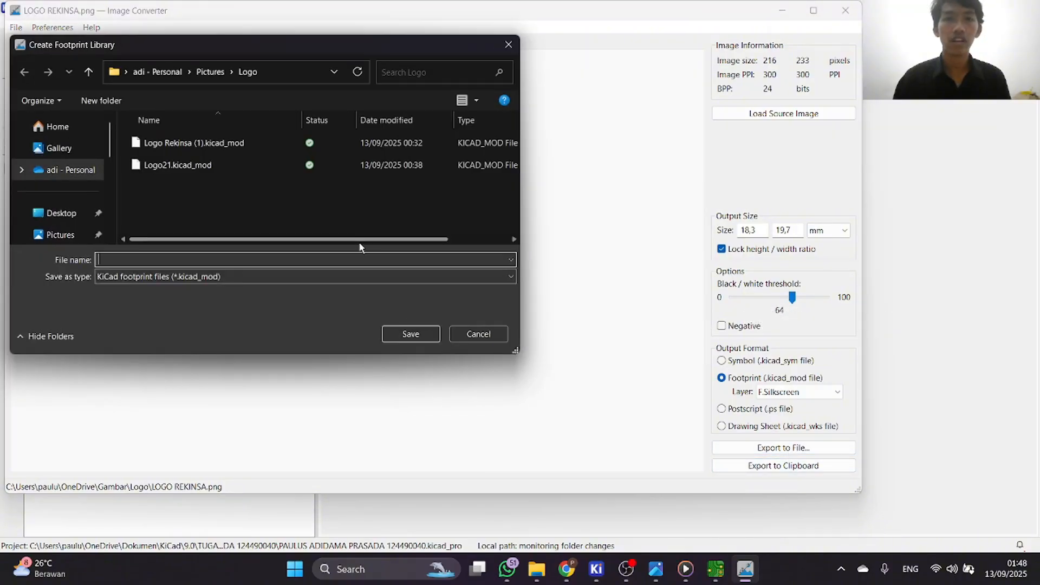
text(LO)
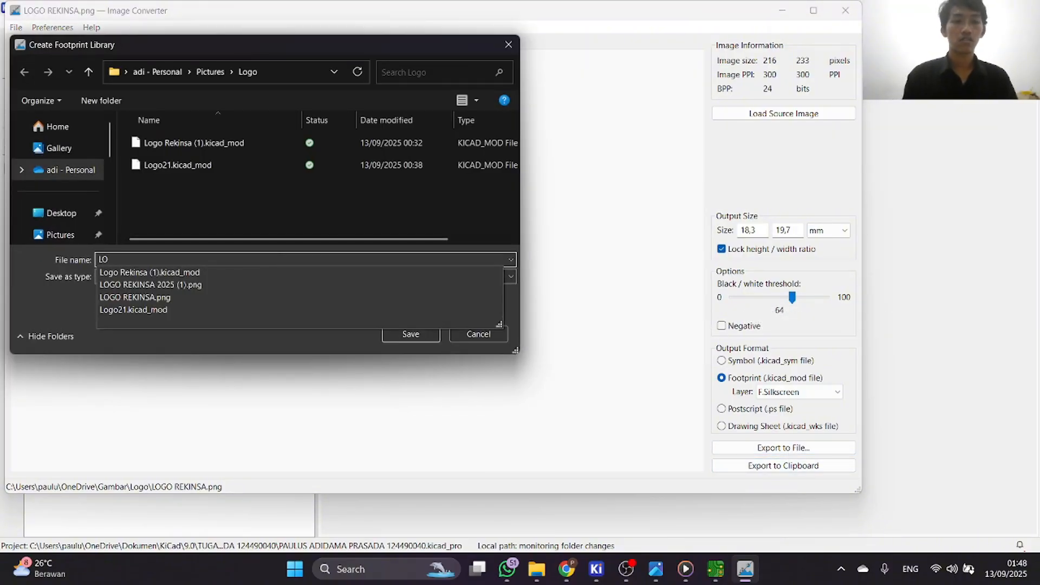
text(GO)
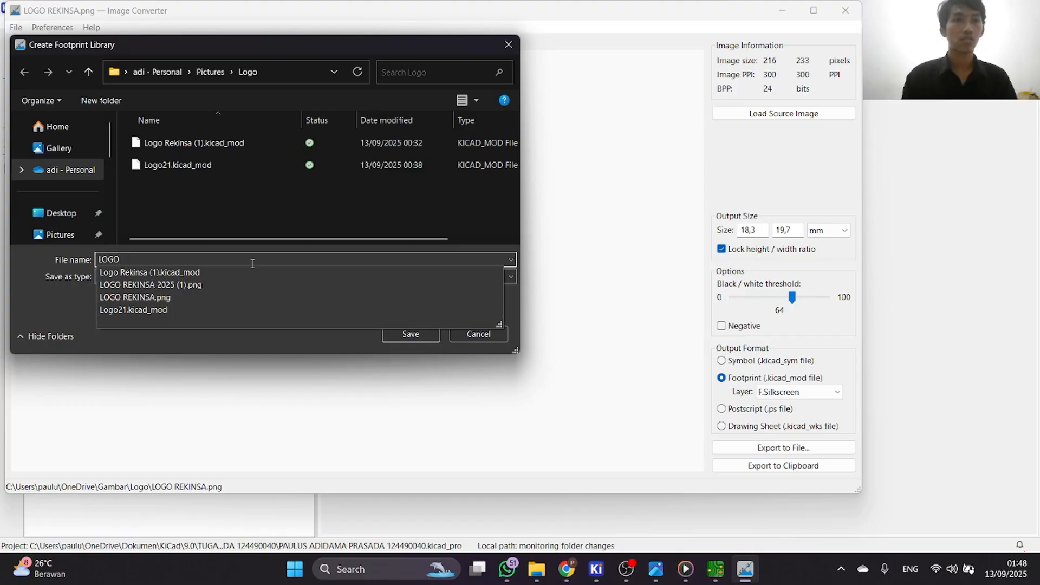
text( UTAMA REKINSA)
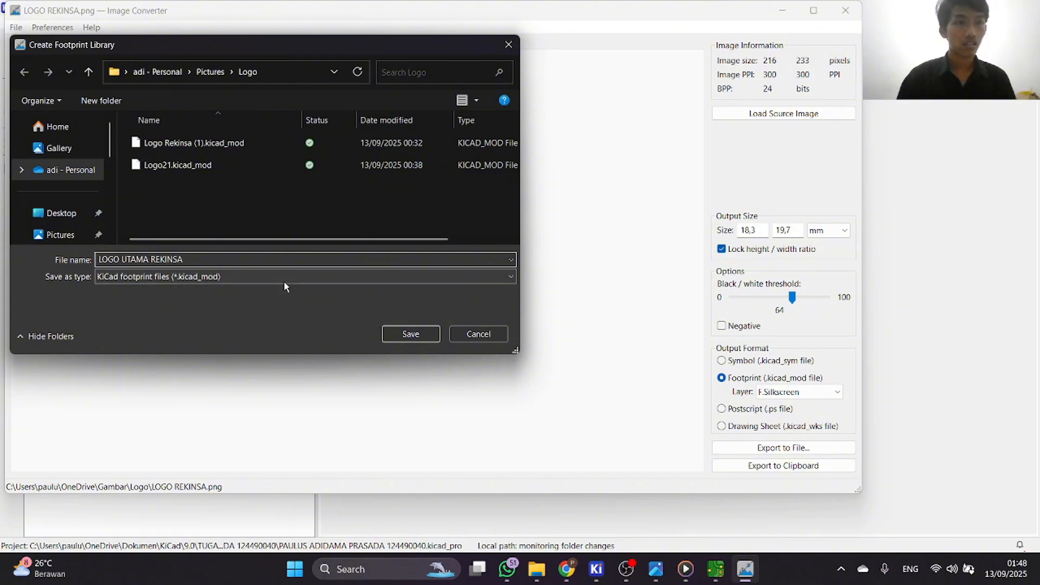
click(411, 334)
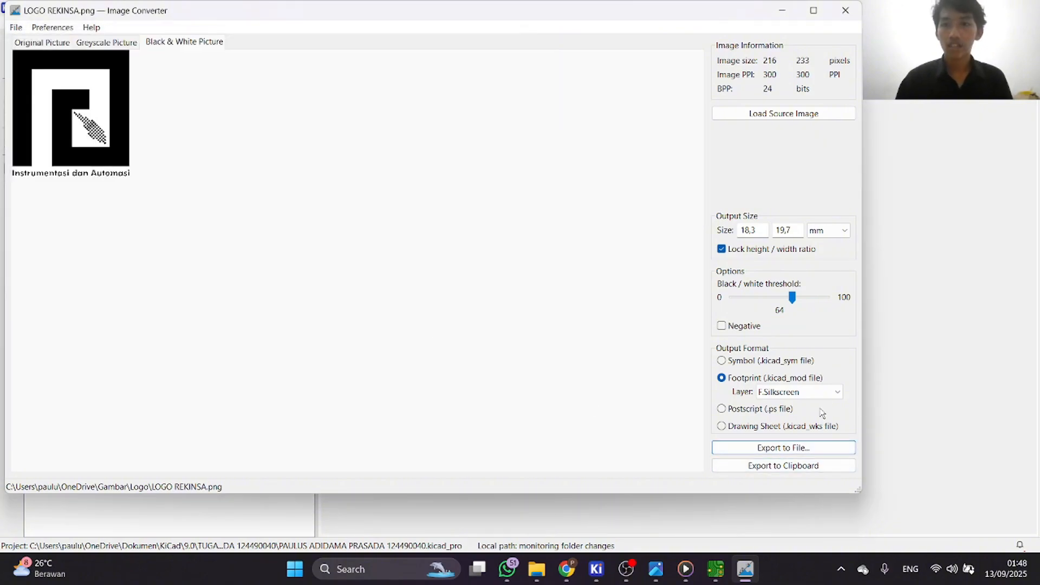
Export the logo again as an F.Silkscreen footprint, naming the file with the student's first name plus LOGO, and close the Image Converter.
click(830, 395)
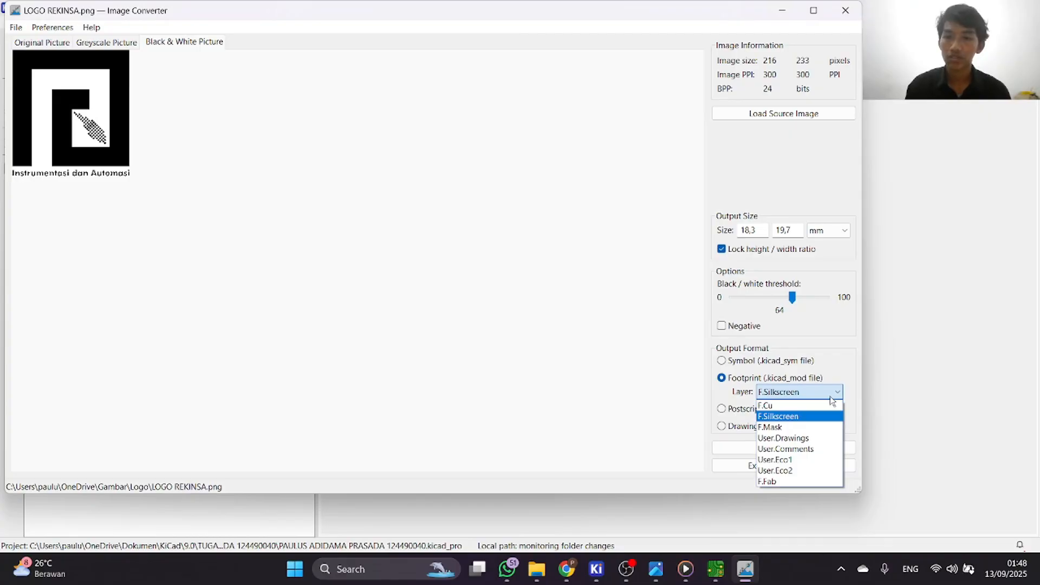
click(837, 417)
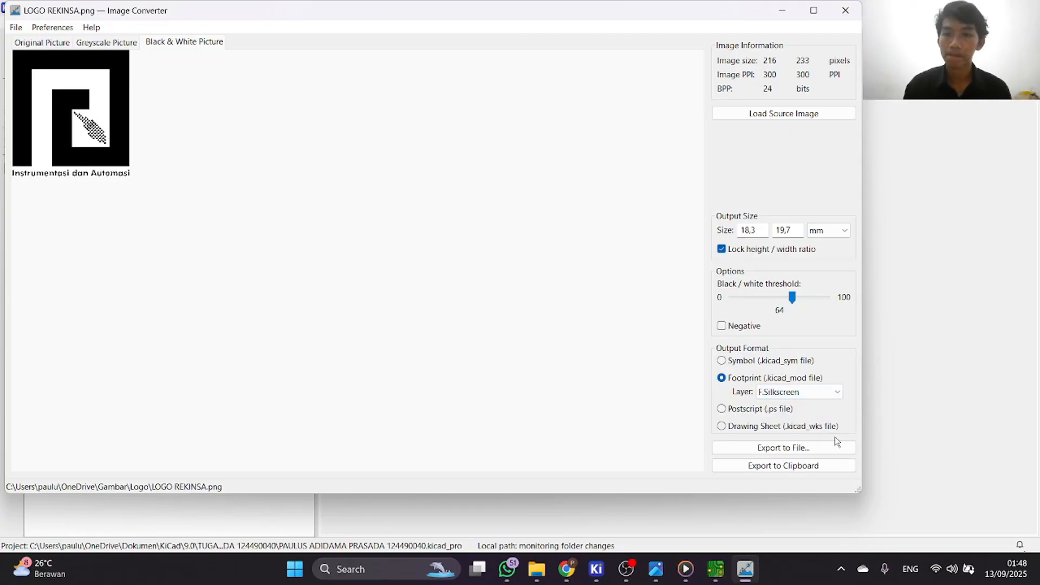
click(830, 451)
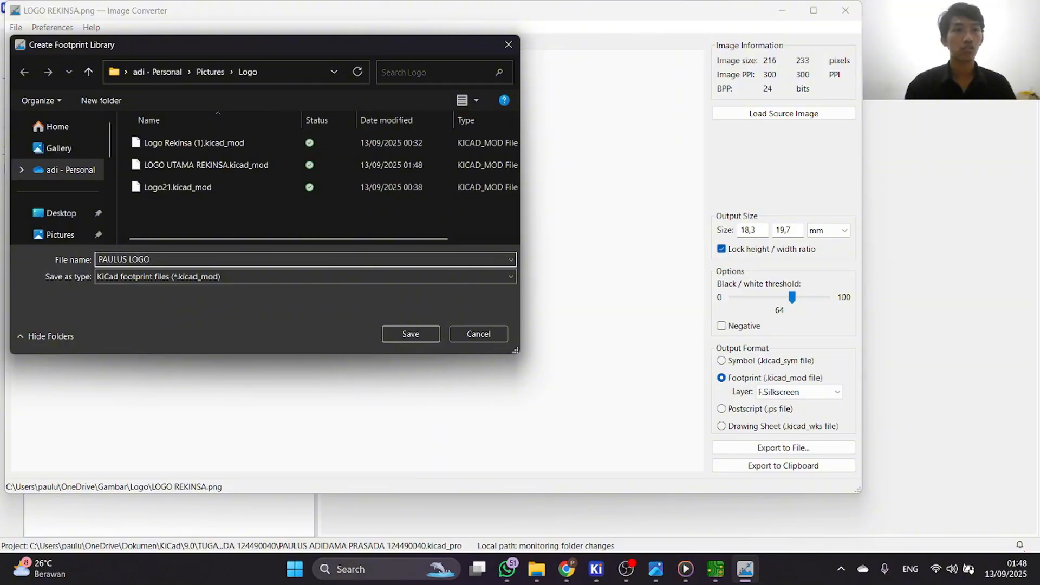
click(409, 333)
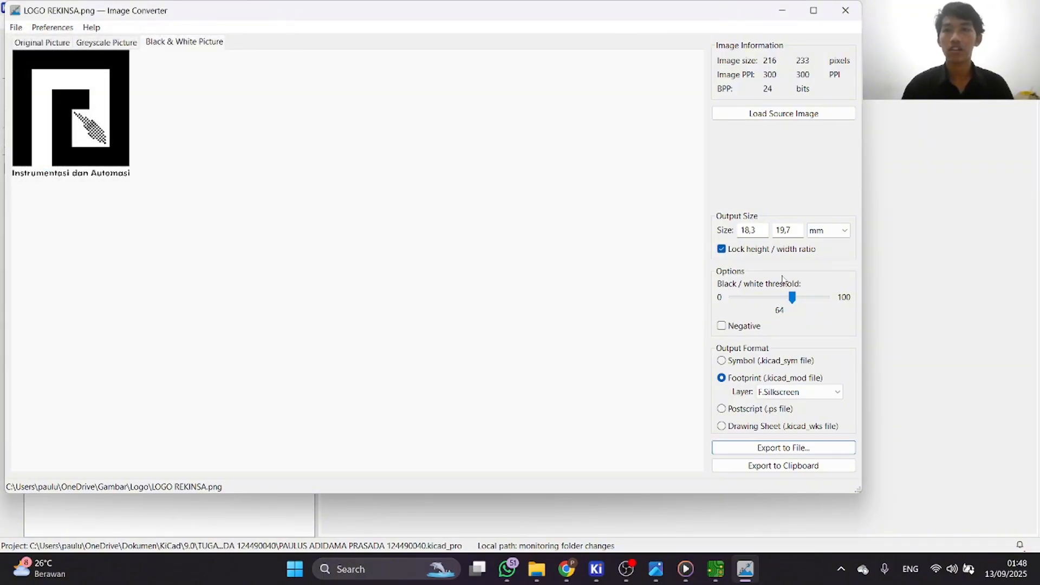
click(845, 10)
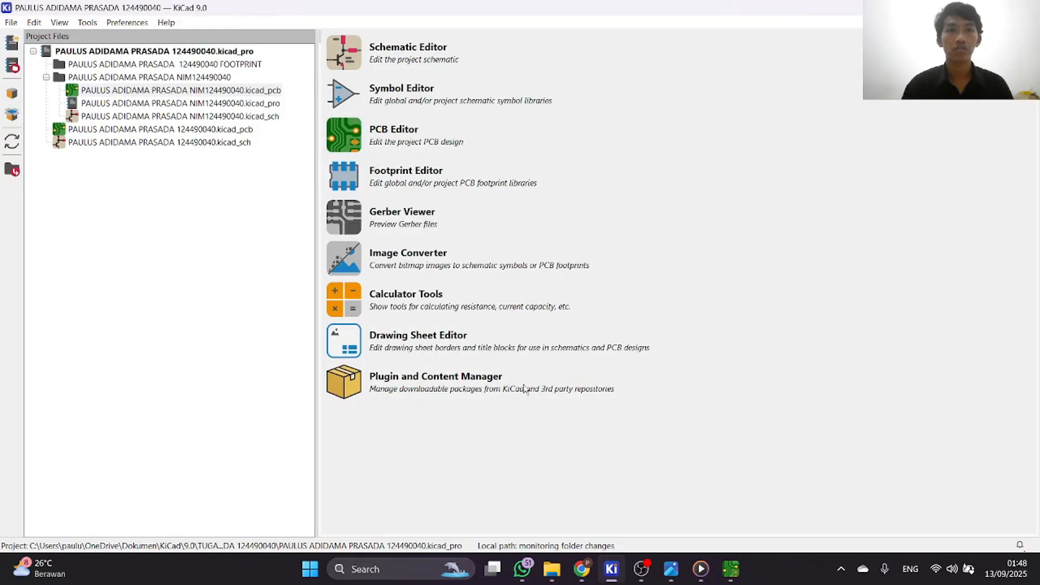
Switch to the PCB Editor and place the LOGO UTAMA REKINSA footprint on the board beside the name and NIM texts.
mouse_move(731, 568)
click(720, 503)
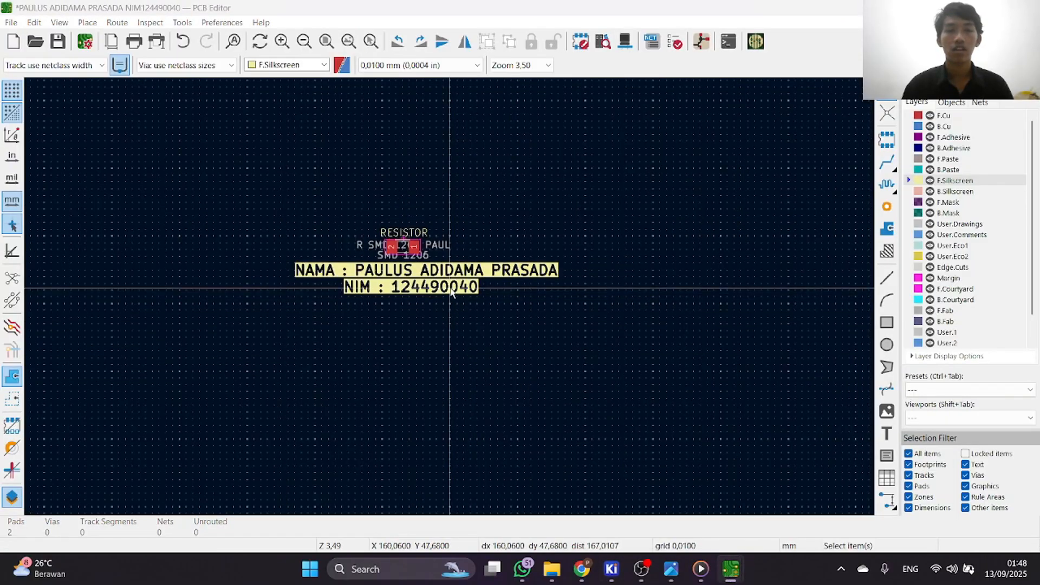
scroll(444, 237, up, 2)
scroll(445, 299, down, 2)
scroll(414, 262, up, 2)
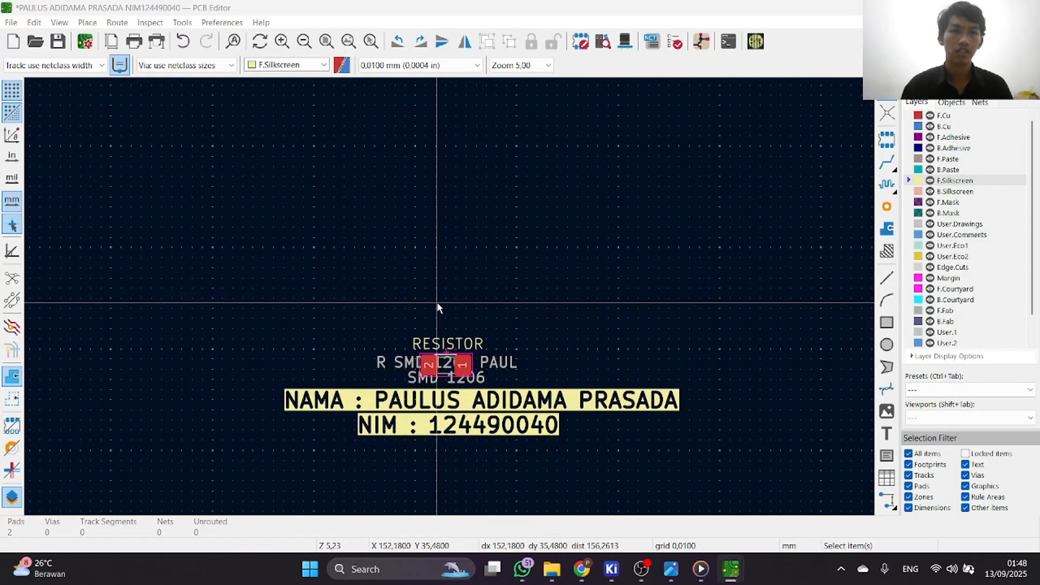
click(87, 23)
click(108, 42)
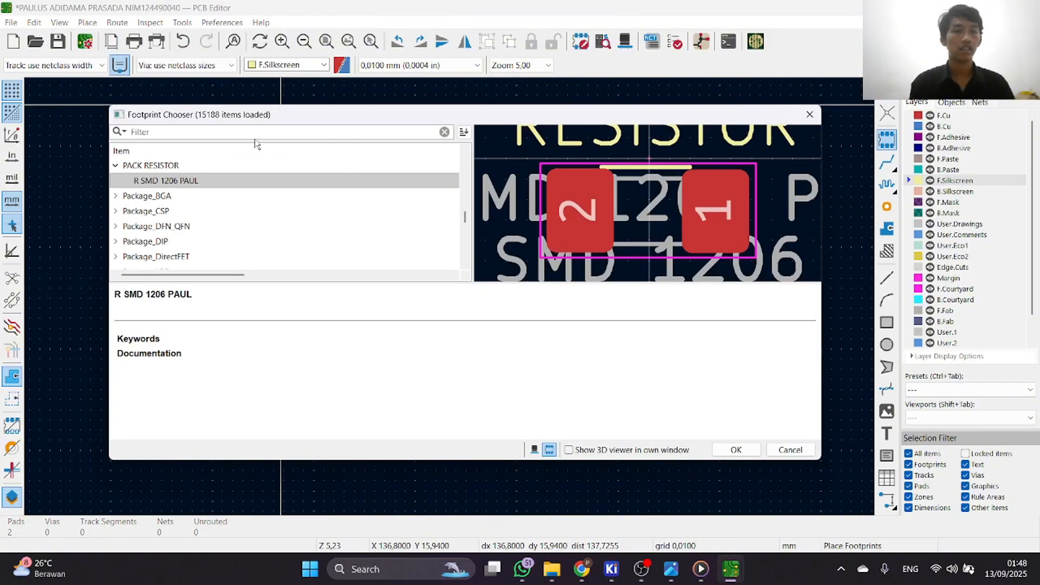
text(logo)
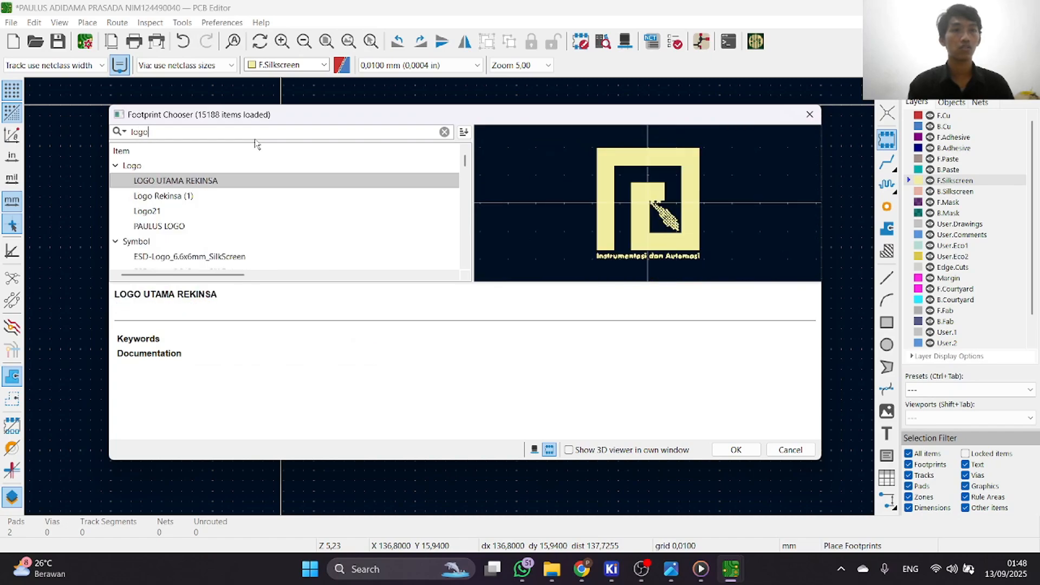
click(729, 448)
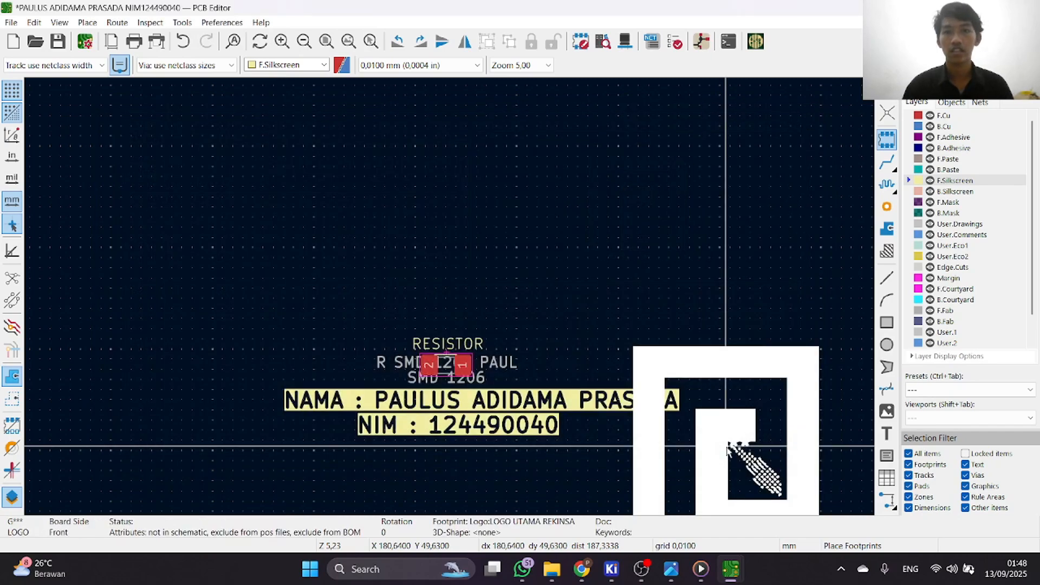
scroll(488, 351, up, 3)
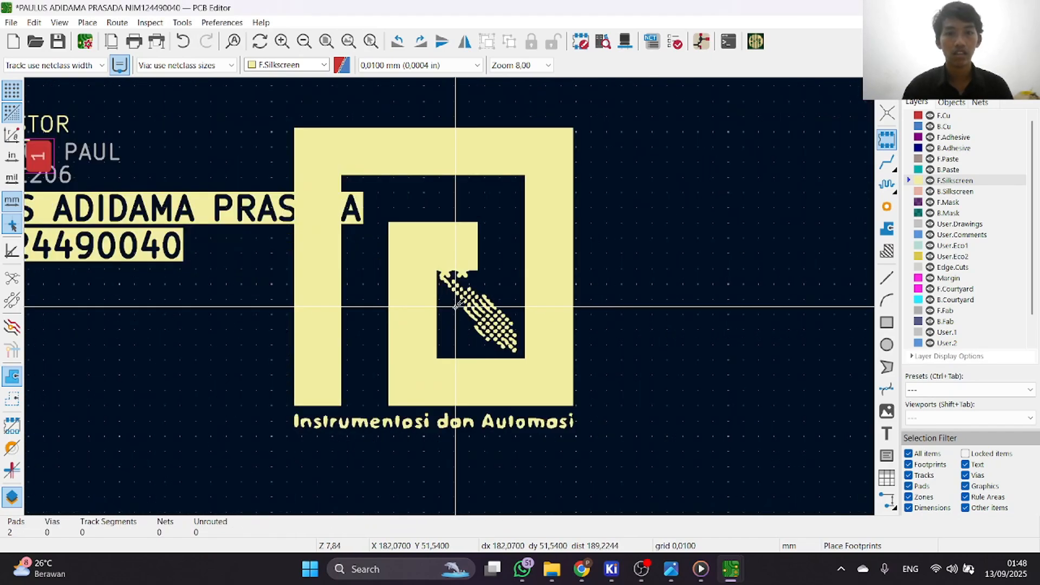
right_click(455, 307)
click(491, 319)
Move the logo footprint so that it sits above the resistor and the name and NIM texts.
click(455, 307)
scroll(438, 277, down, 1)
mouse_move(437, 294)
mouse_down()
mouse_move(343, 199)
mouse_move(448, 297)
mouse_up()
scroll(303, 173, down, 2)
scroll(405, 252, up, 2)
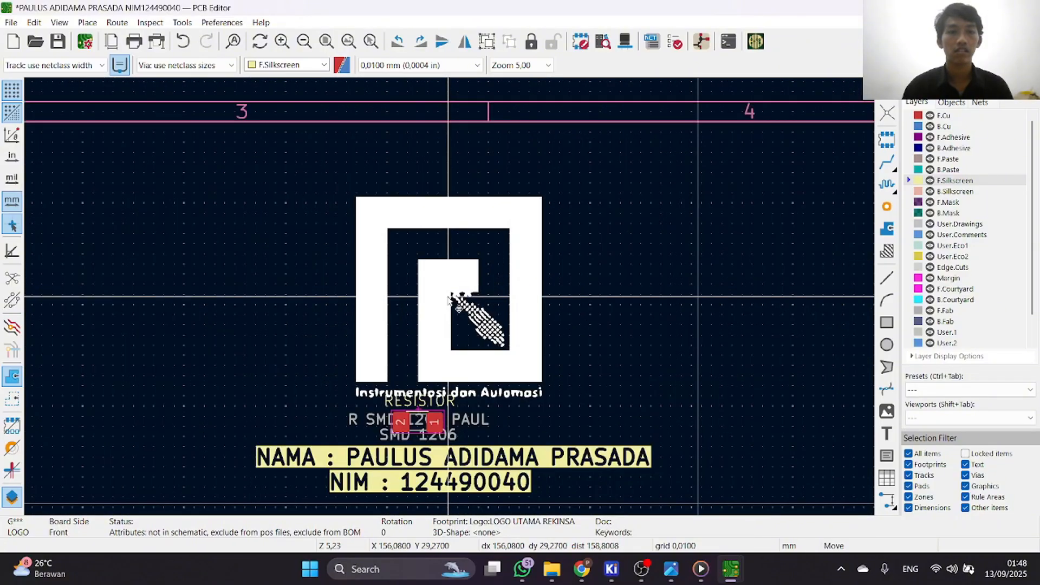
click(448, 297)
Examine the arrangement of the logo, resistor and texts in the 3D Viewer.
click(619, 42)
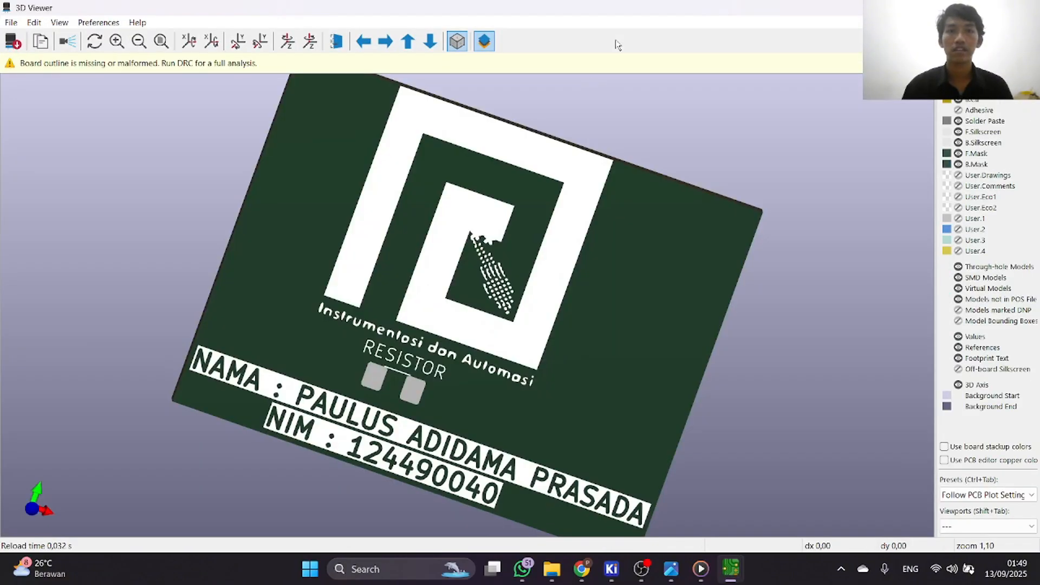
scroll(433, 196, down, 2)
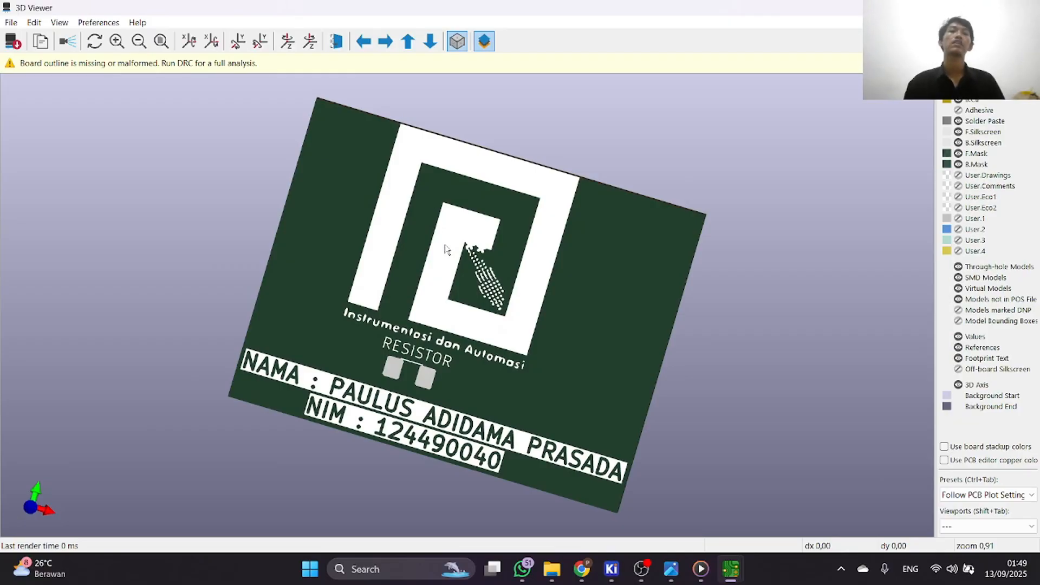
drag(511, 344, 507, 310)
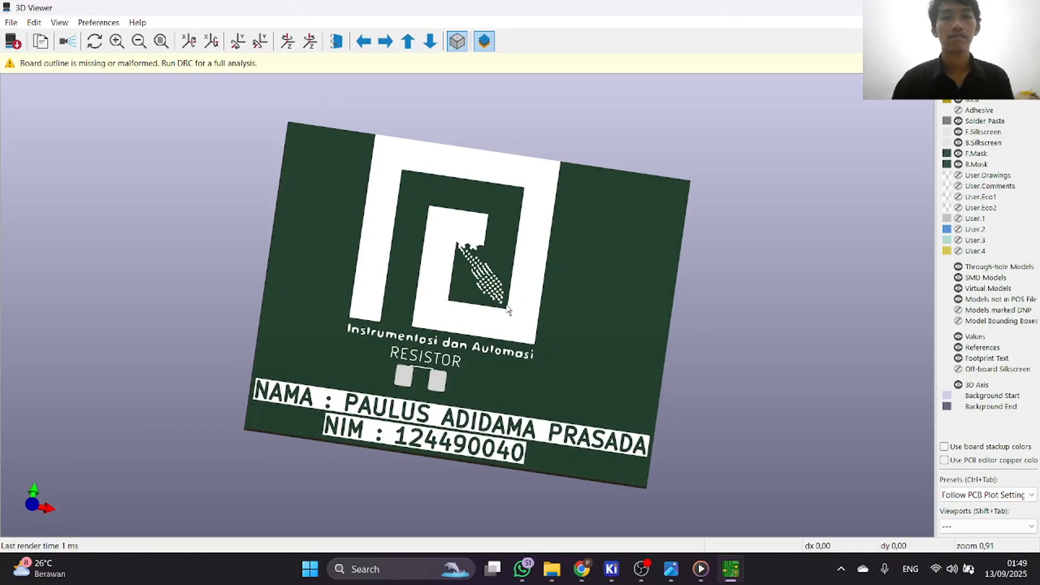
click(1025, 8)
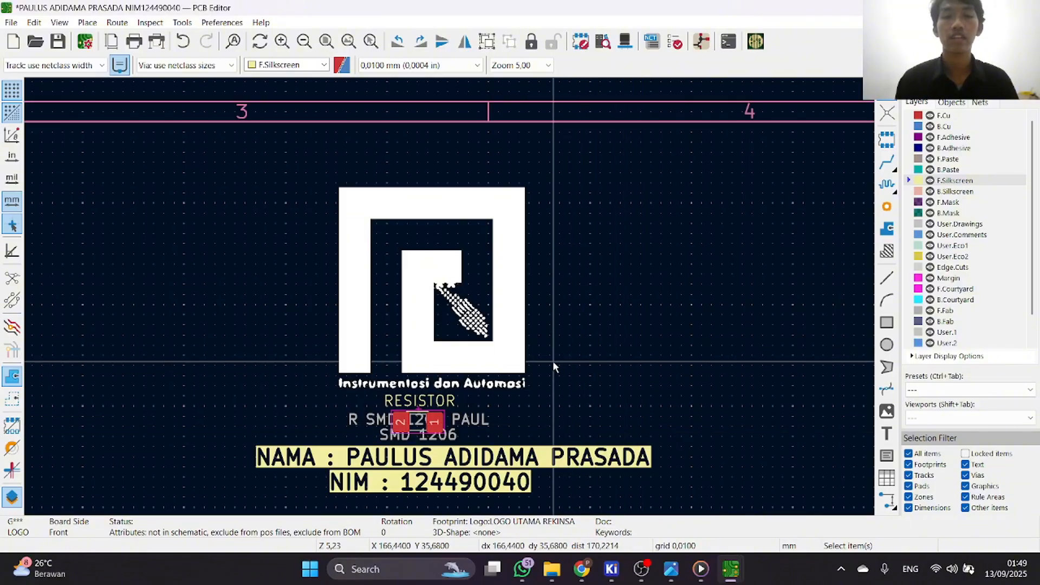
scroll(552, 361, down, 2)
click(628, 41)
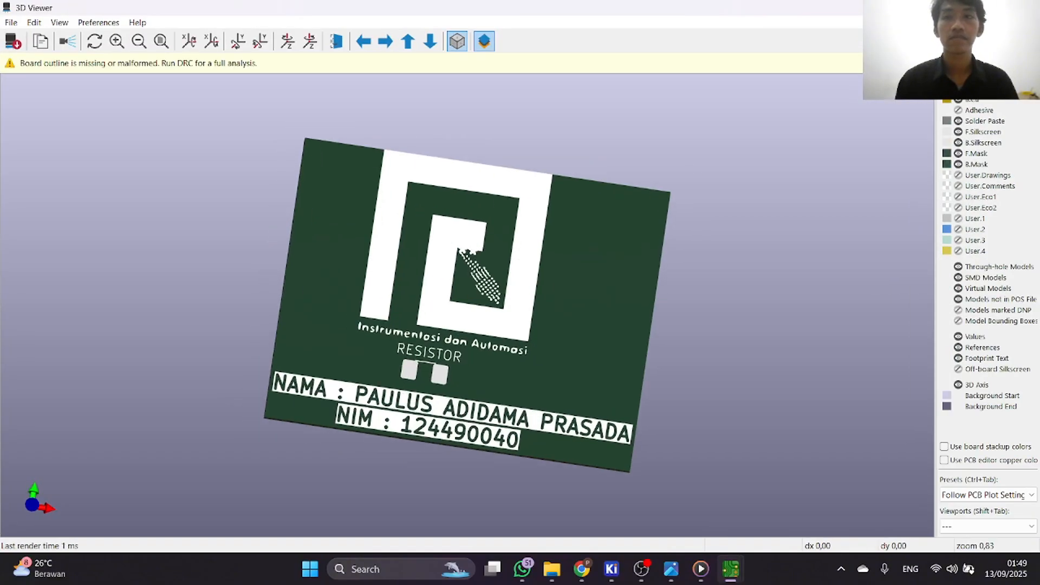
click(1026, 8)
Draw a rectangle about 45.2 by 32.6 mm on the Margin layer around the logo, resistor and texts.
scroll(623, 254, down, 1)
scroll(319, 323, up, 2)
scroll(448, 297, down, 1)
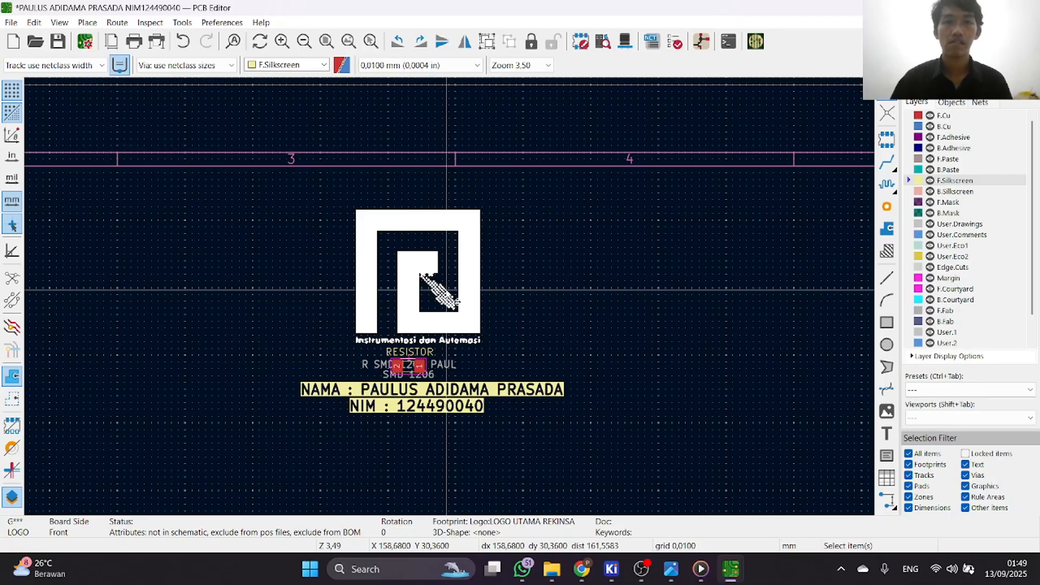
scroll(938, 316, down, 1)
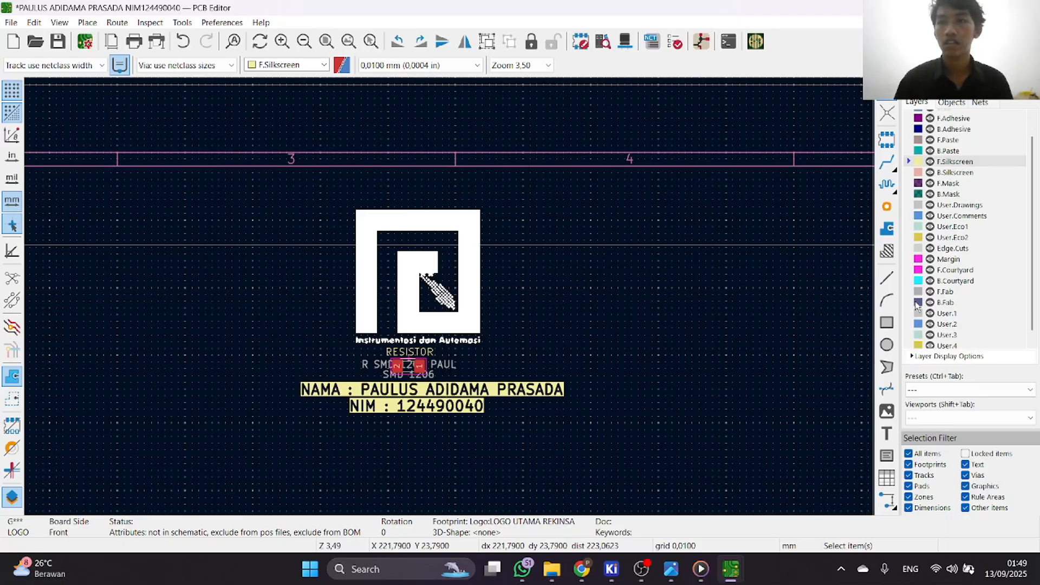
scroll(927, 312, up, 1)
scroll(929, 308, down, 1)
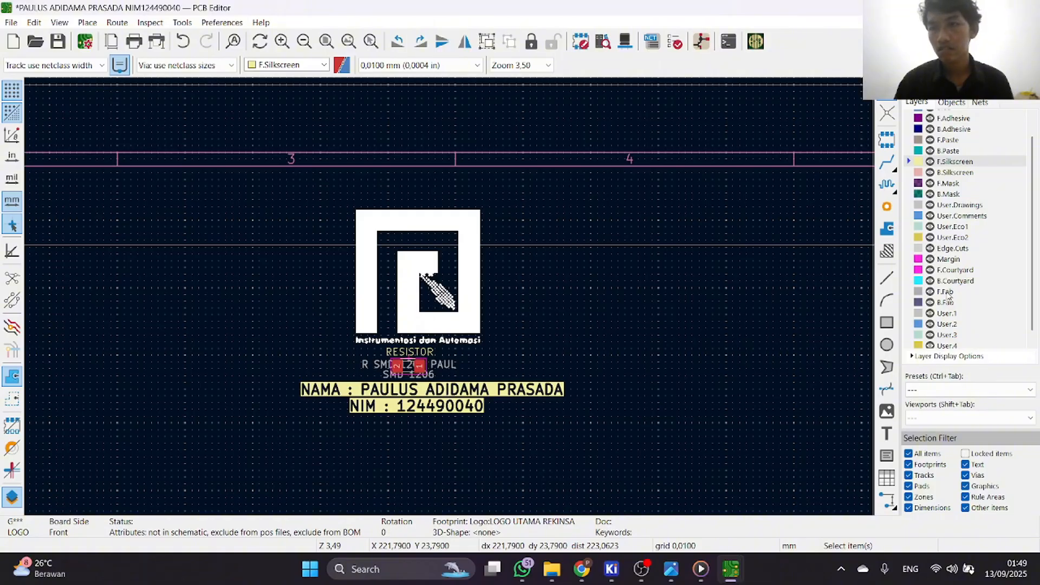
scroll(950, 300, down, 1)
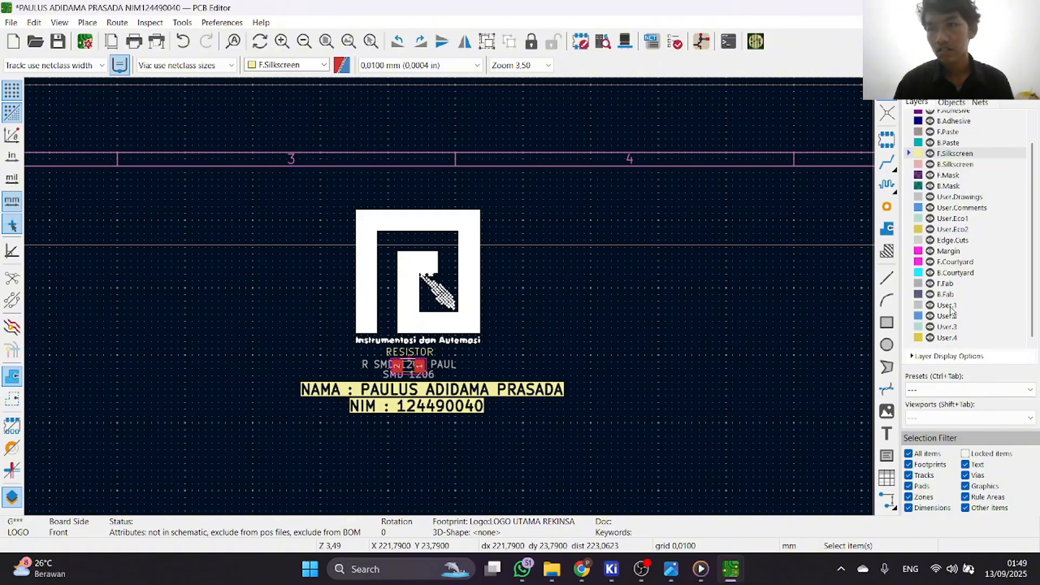
click(922, 250)
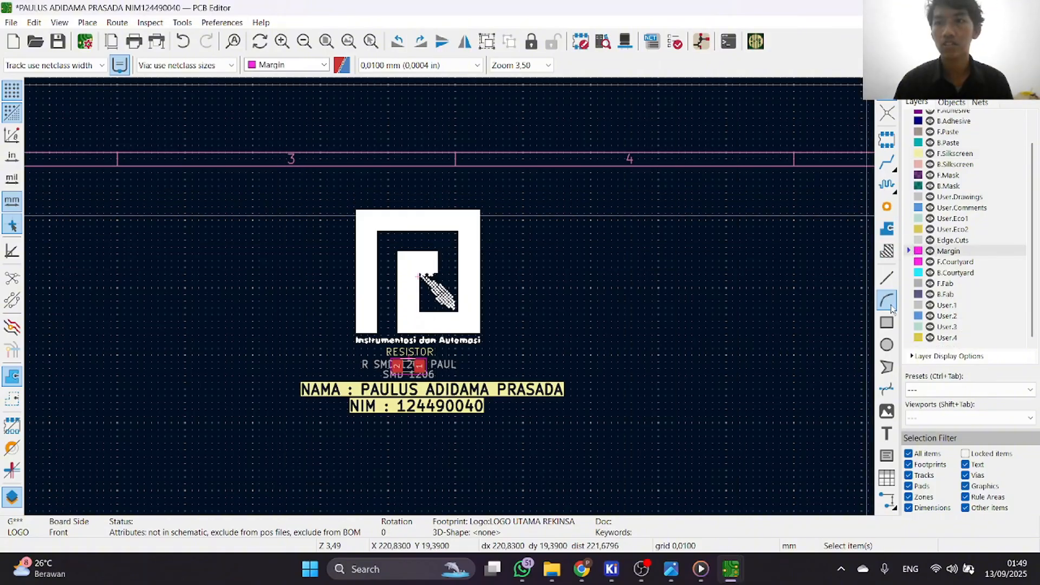
click(886, 323)
click(270, 196)
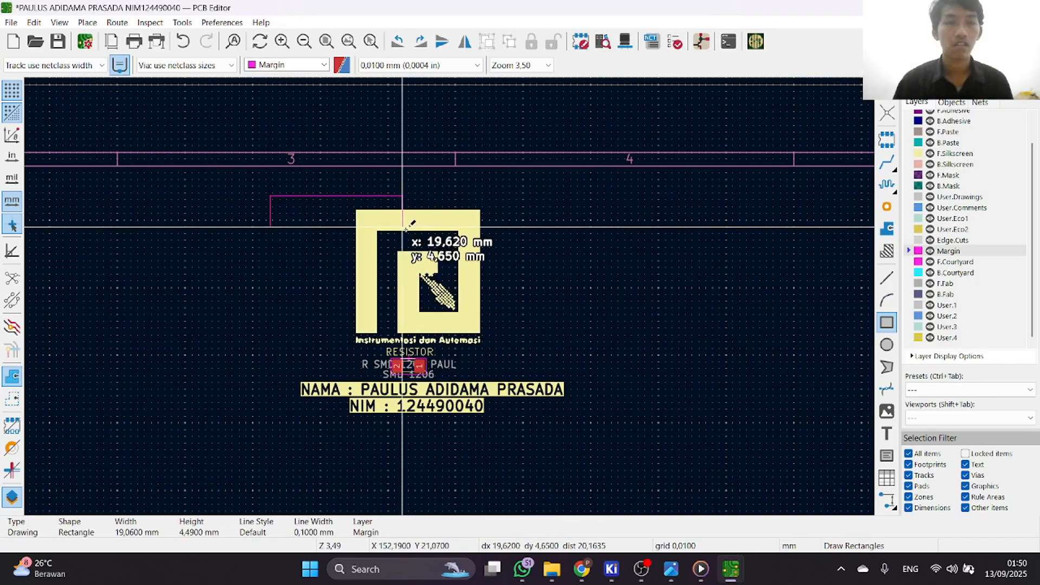
click(576, 416)
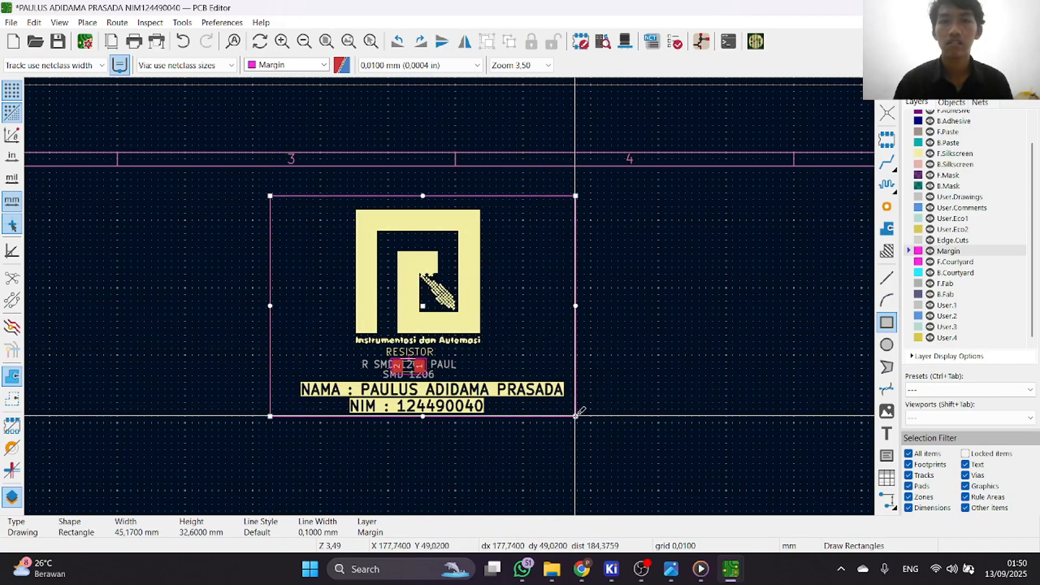
Change the layer of the rectangle around the logo, resistor and texts to Edge.Cuts.
right_click(616, 382)
click(650, 404)
scroll(589, 308, up, 6)
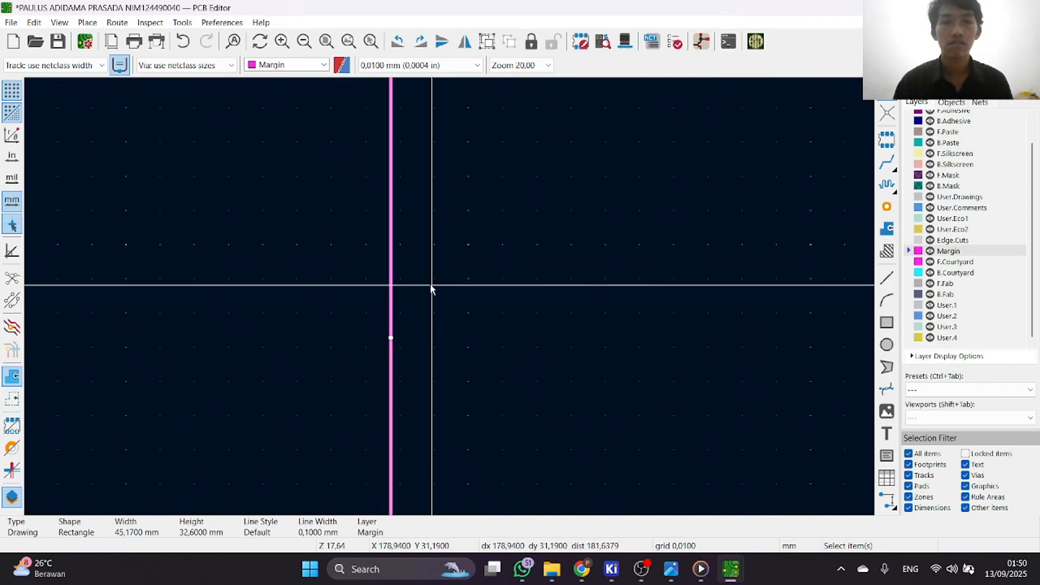
double_click(390, 267)
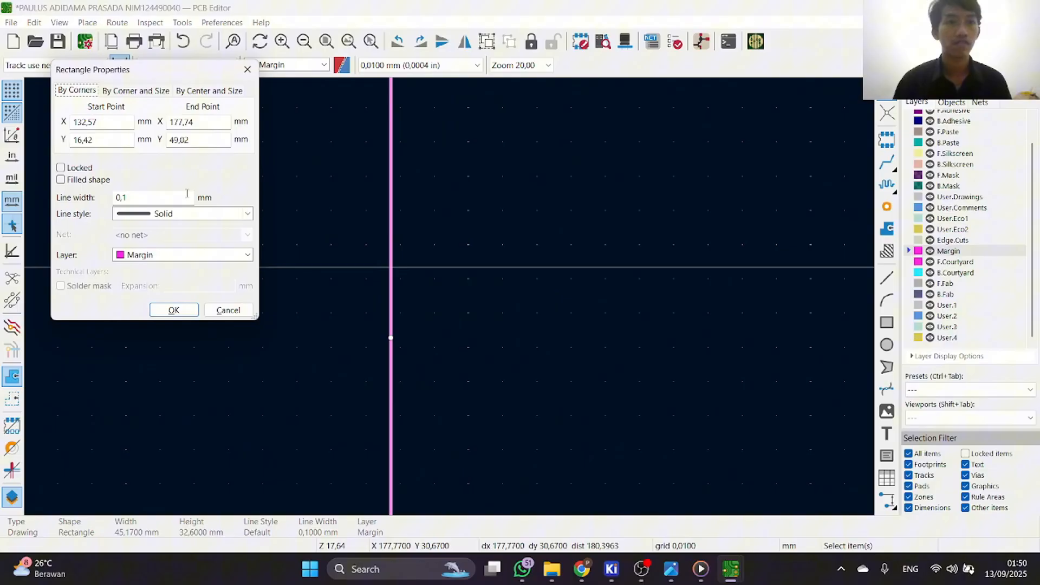
click(197, 257)
click(216, 257)
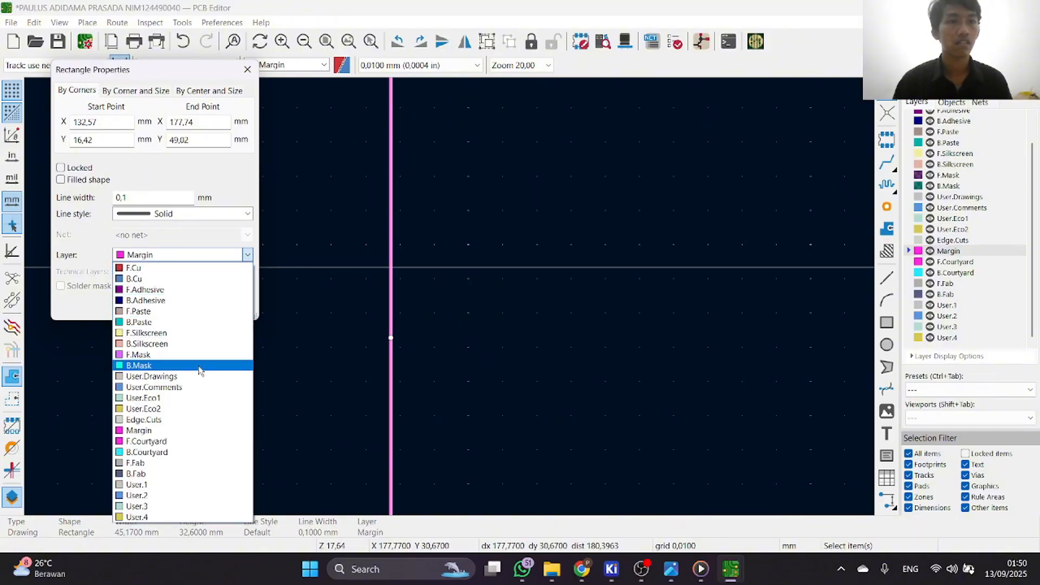
click(198, 419)
click(181, 316)
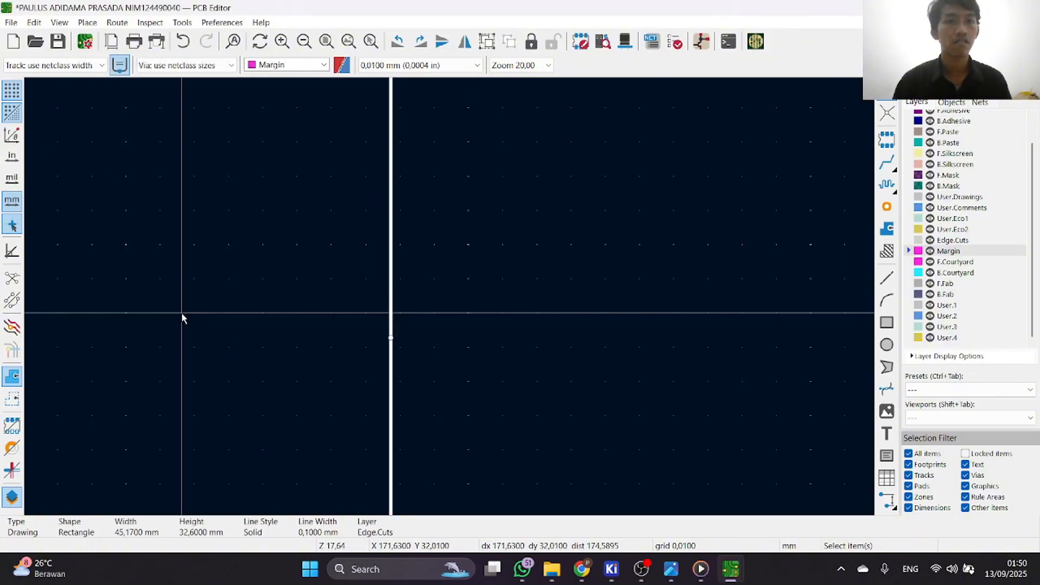
Create an outset from the Edge.Cuts rectangle with rounded corners, copying its layer and line width and keeping the source rectangle.
scroll(455, 301, down, 6)
scroll(452, 299, up, 3)
scroll(450, 287, down, 3)
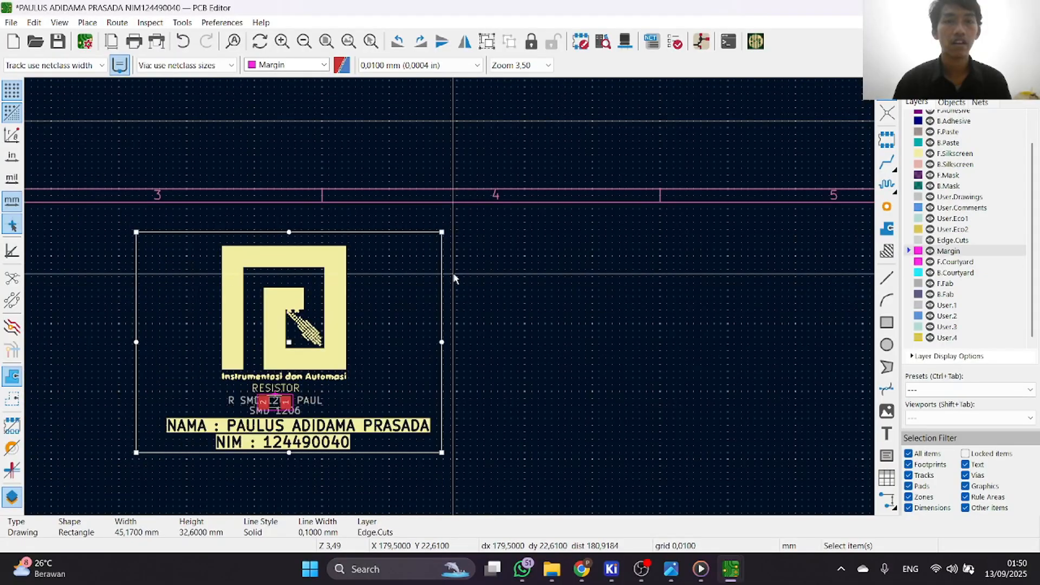
scroll(448, 296, up, 6)
right_click(428, 283)
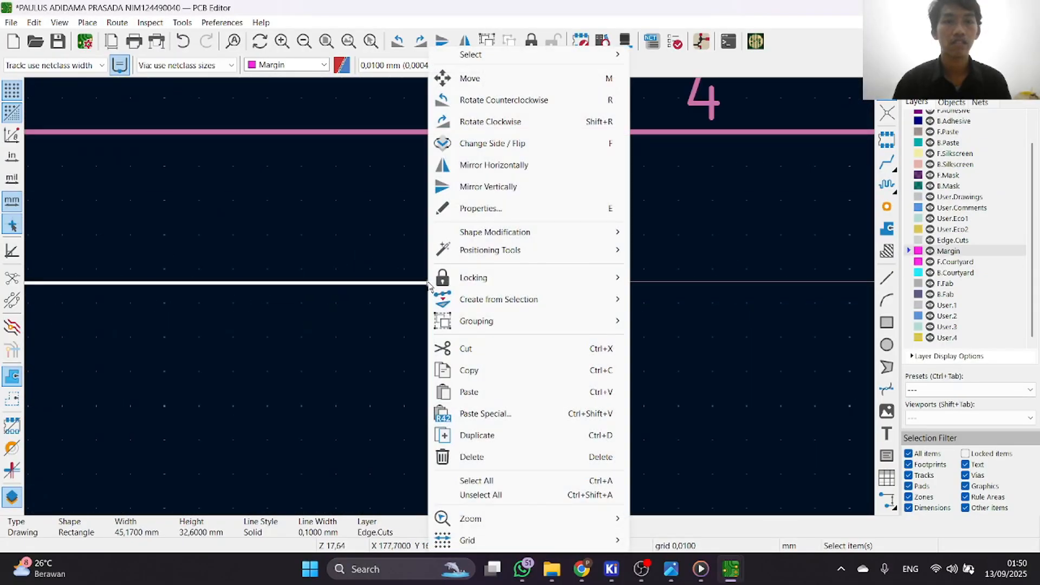
mouse_move(526, 302)
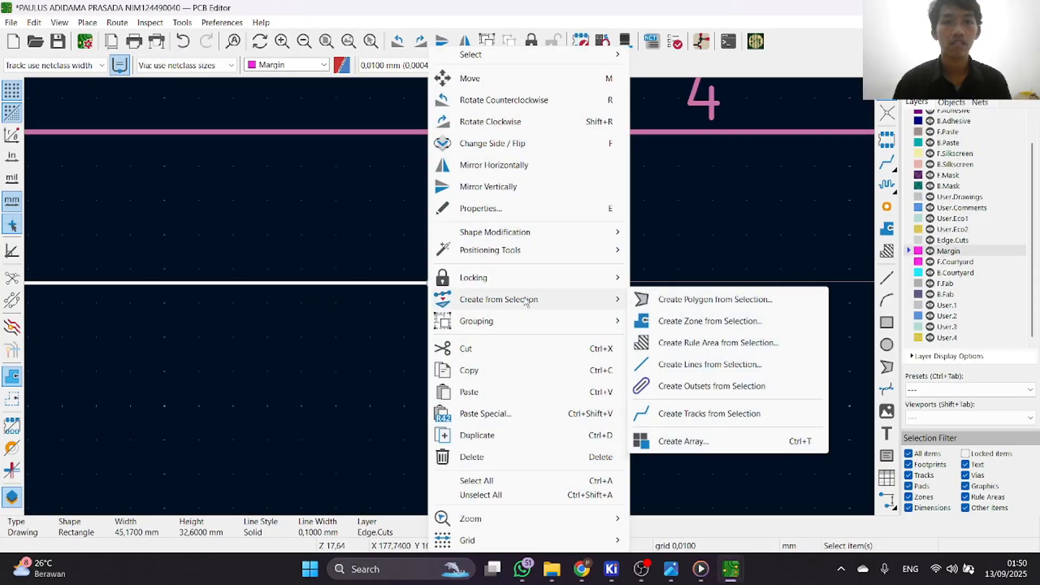
click(691, 386)
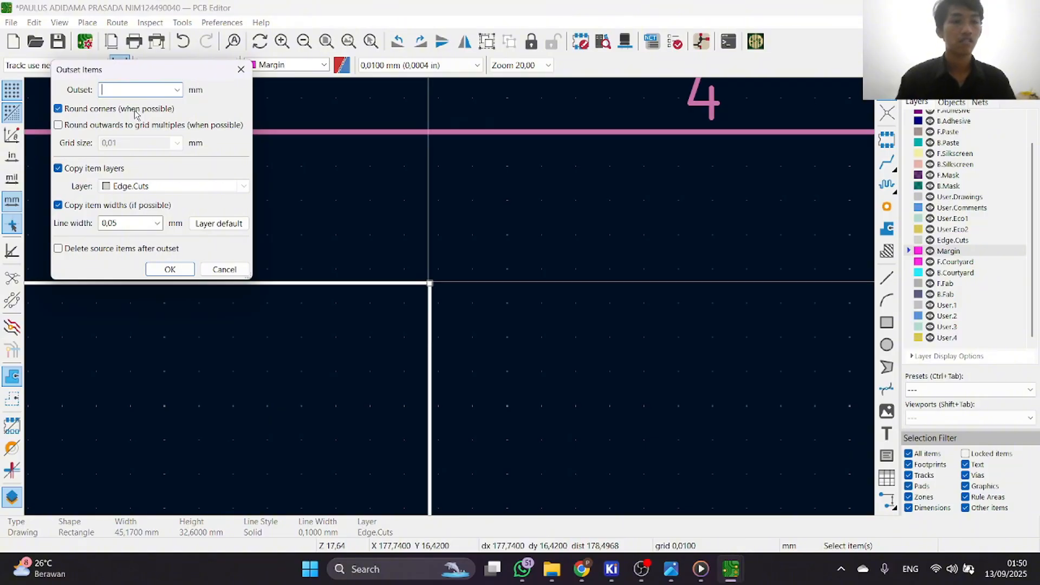
click(170, 269)
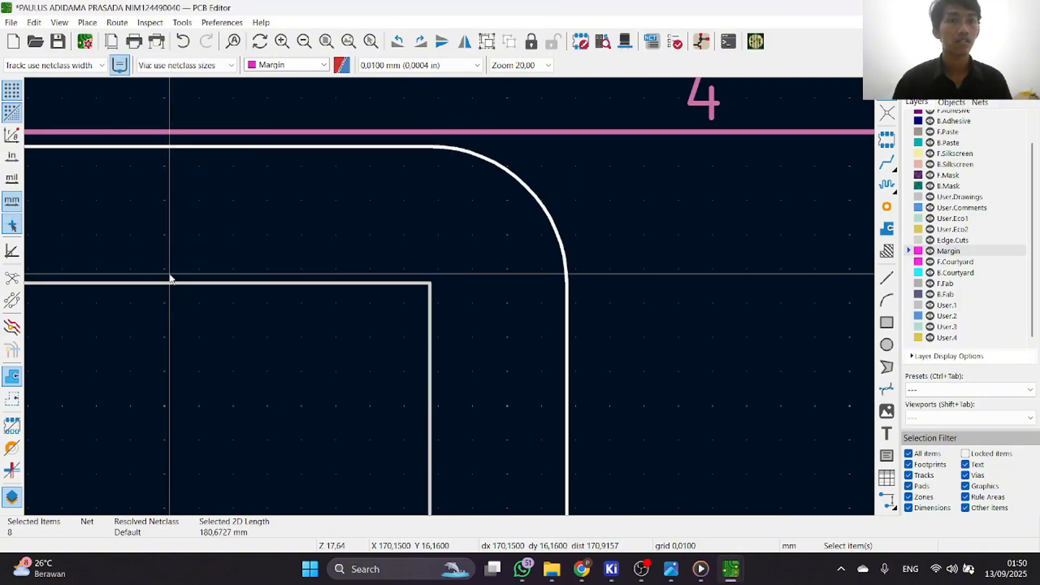
Cut the inner square-cornered rectangle from the board so that only the rounded outline remains.
scroll(453, 299, down, 4)
scroll(485, 291, up, 3)
click(487, 282)
key(ctrl+x)
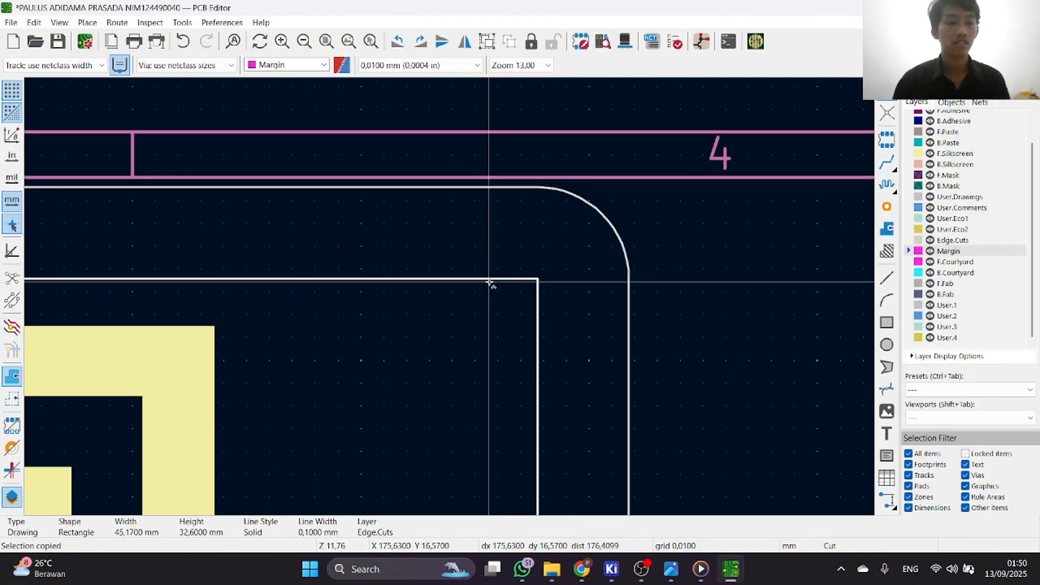
Examine the rounded board outline with its logo, resistor and texts in the 3D Viewer, and close the viewer.
scroll(441, 301, down, 5)
click(625, 41)
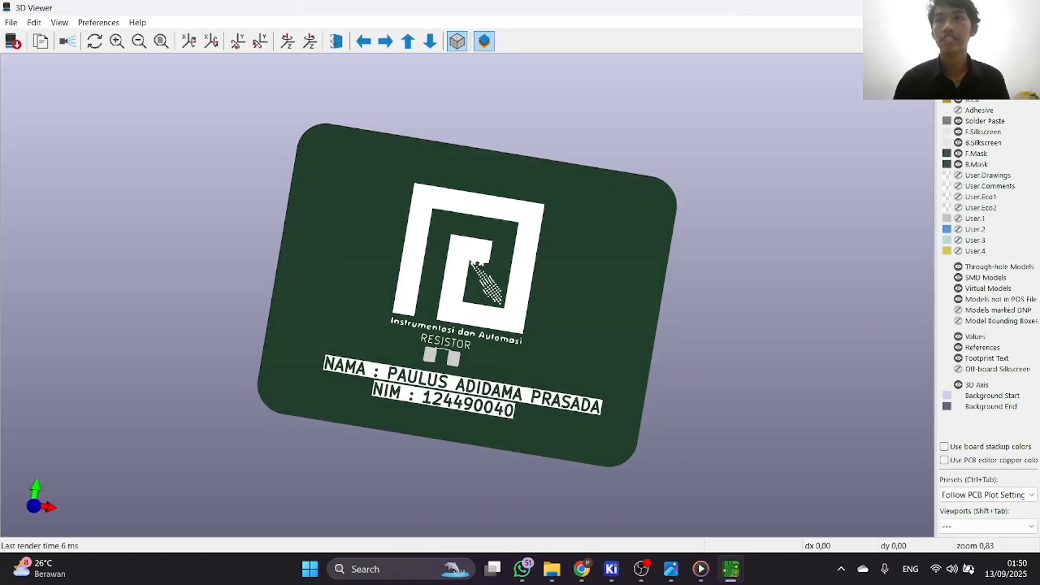
click(1026, 8)
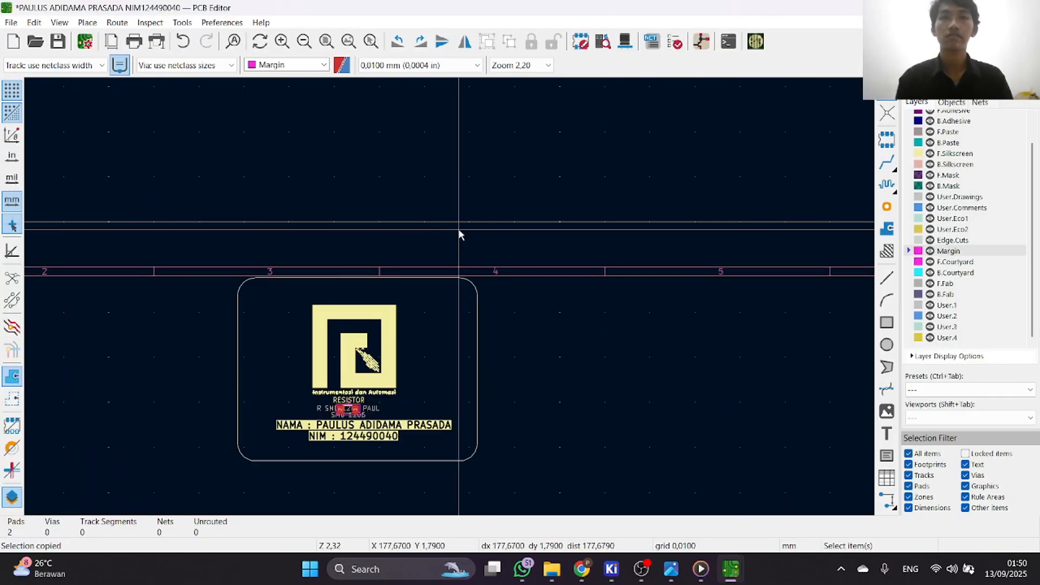